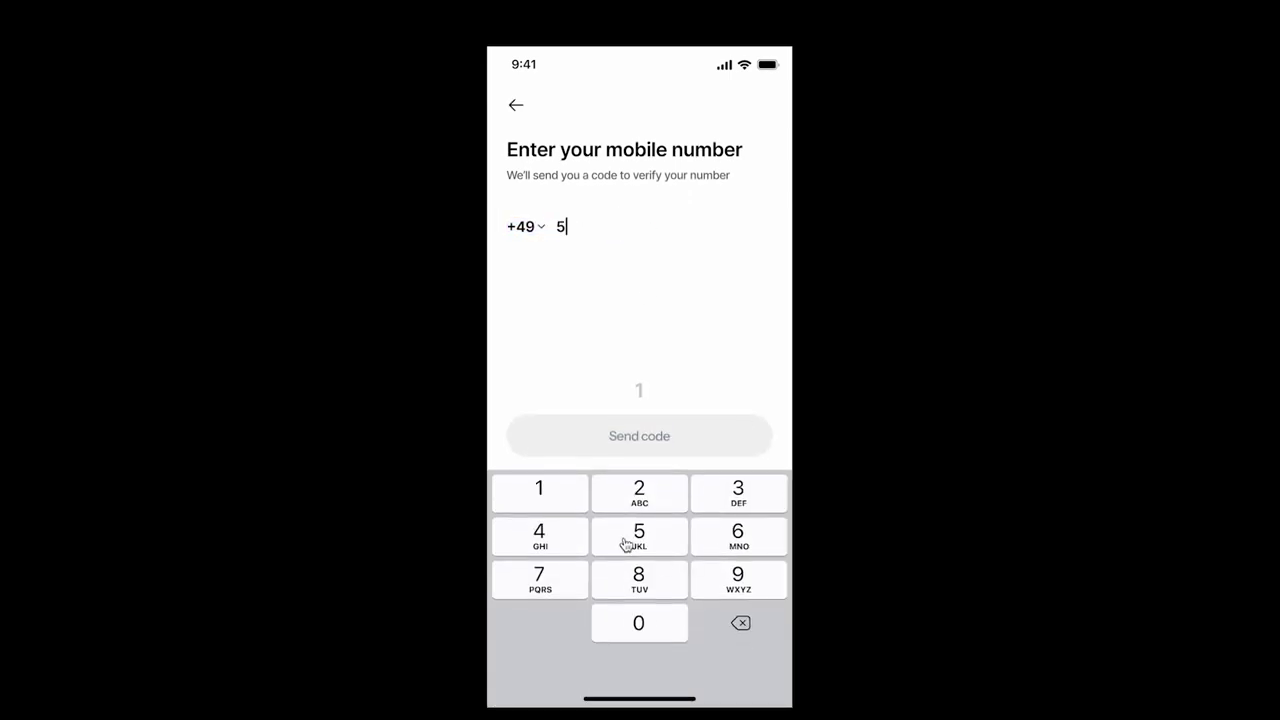
# Enter the mobile number and send the code in the prototype preview, trying the resend option on the verification screen.
pyautogui.doubleClick(625, 542)
pyautogui.doubleClick(625, 542)
pyautogui.doubleClick(625, 542)
pyautogui.doubleClick(625, 542)
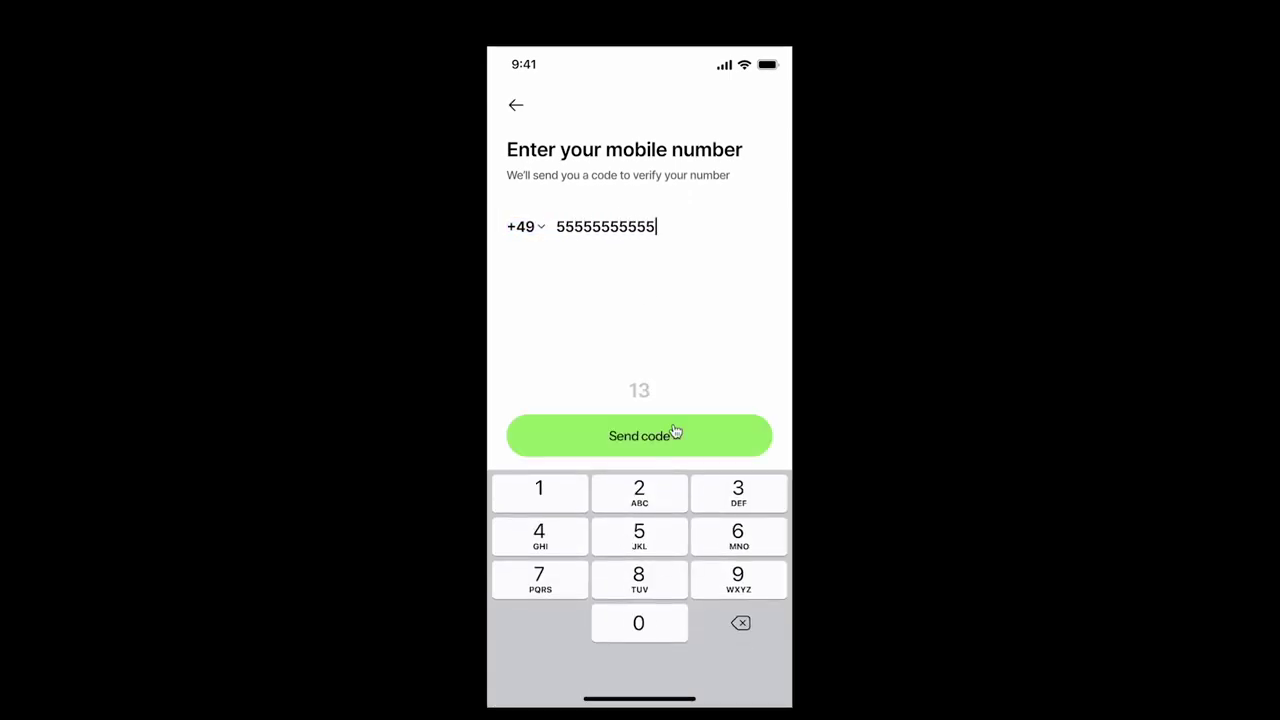
pyautogui.click(670, 425)
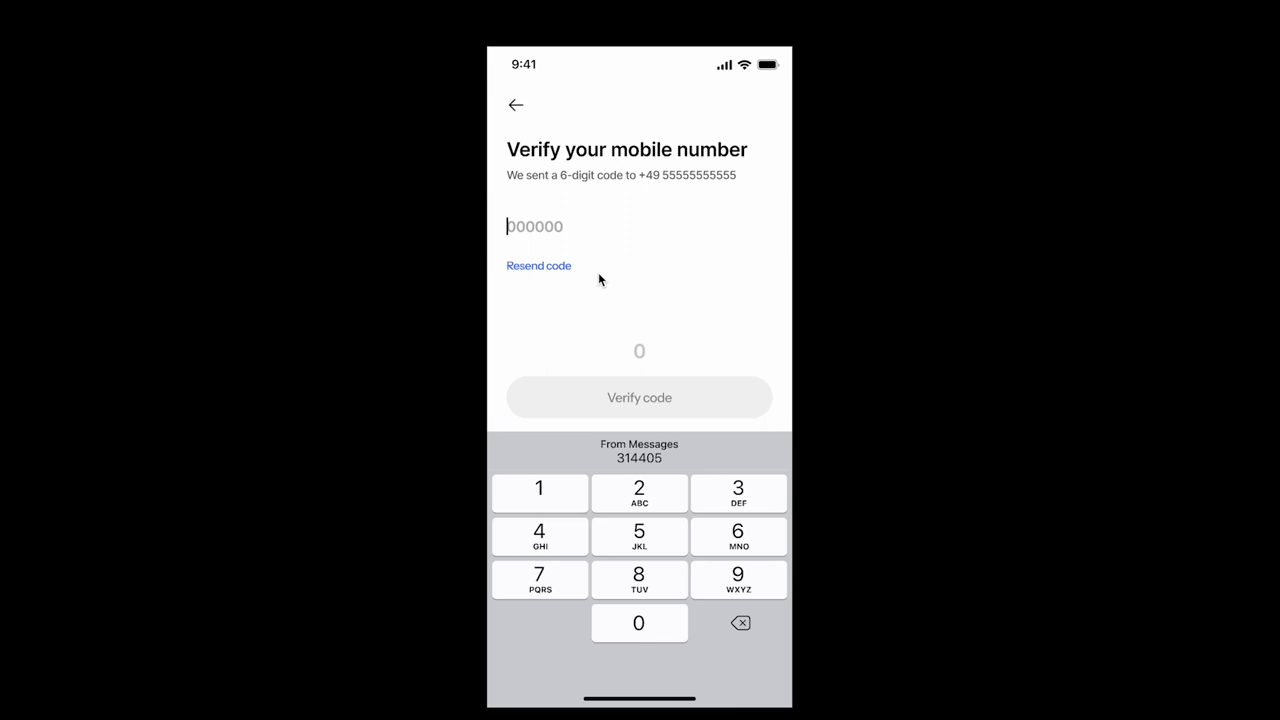
pyautogui.click(547, 267)
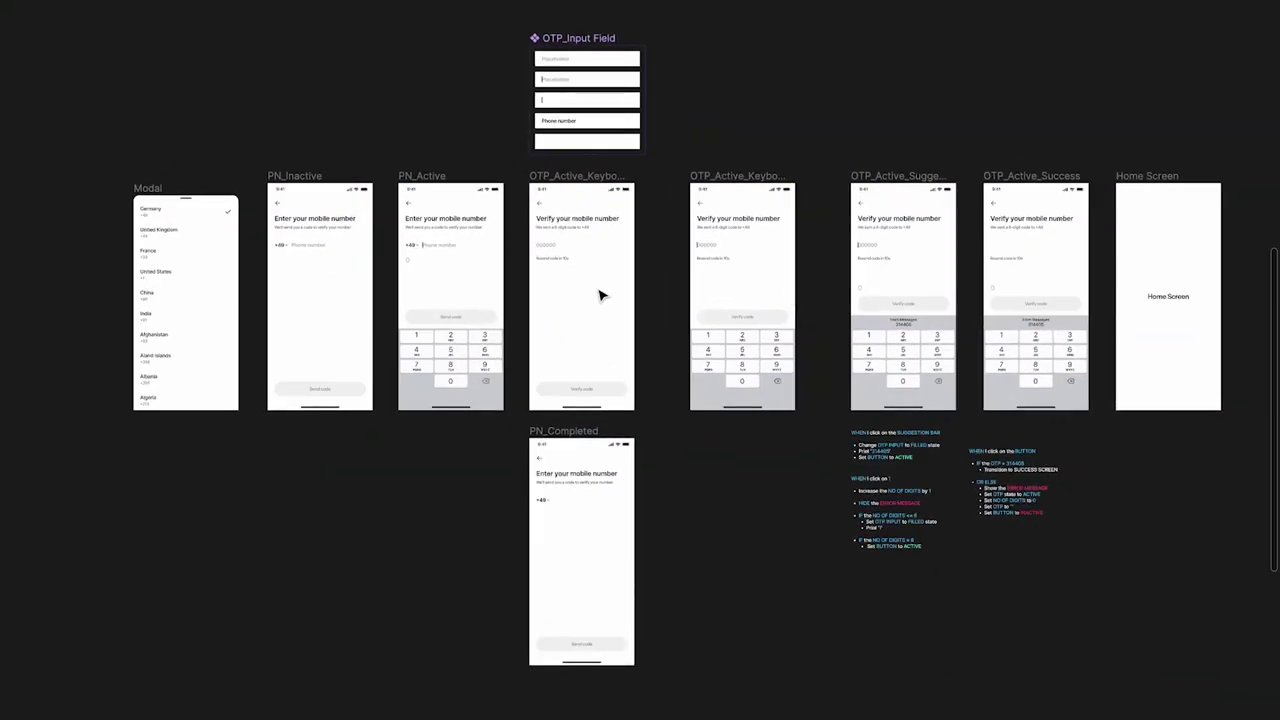
# Draw a large new frame on an empty part of the canvas and add the text "5" inside it.
pyautogui.scroll(5, 600, 291)
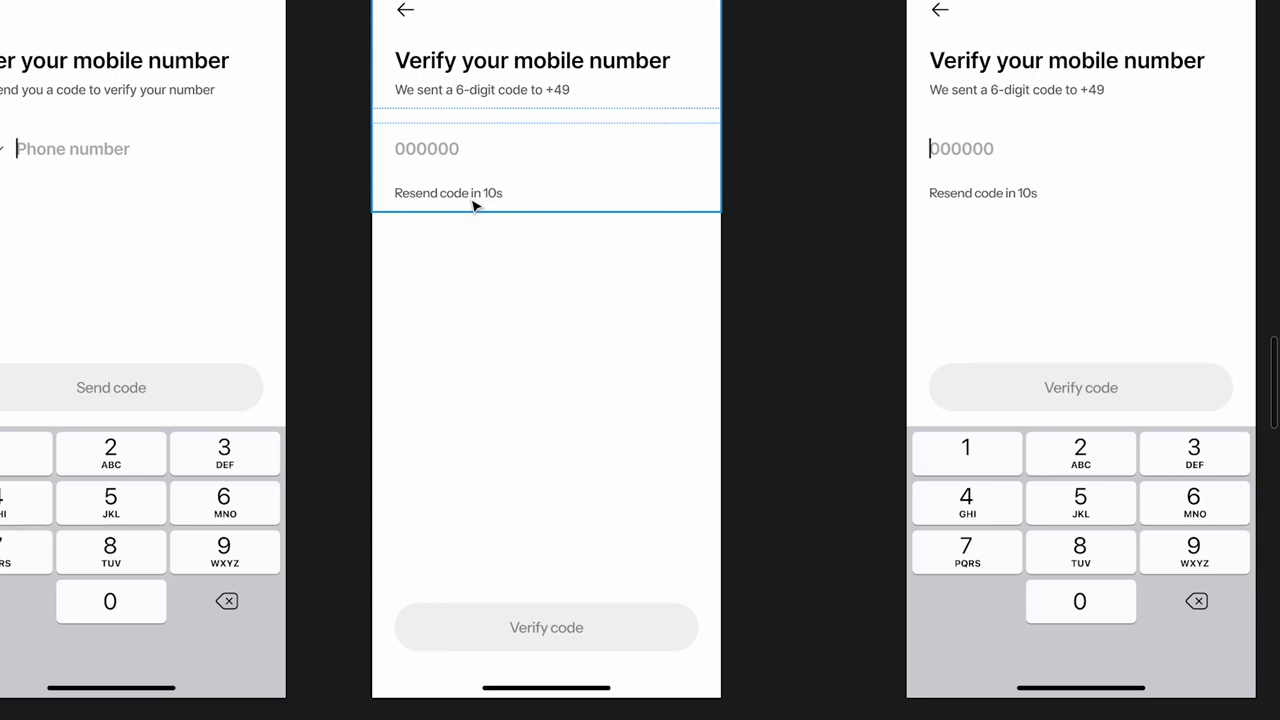
pyautogui.scroll(-5, 474, 205)
pyautogui.scroll(-6, 472, 202)
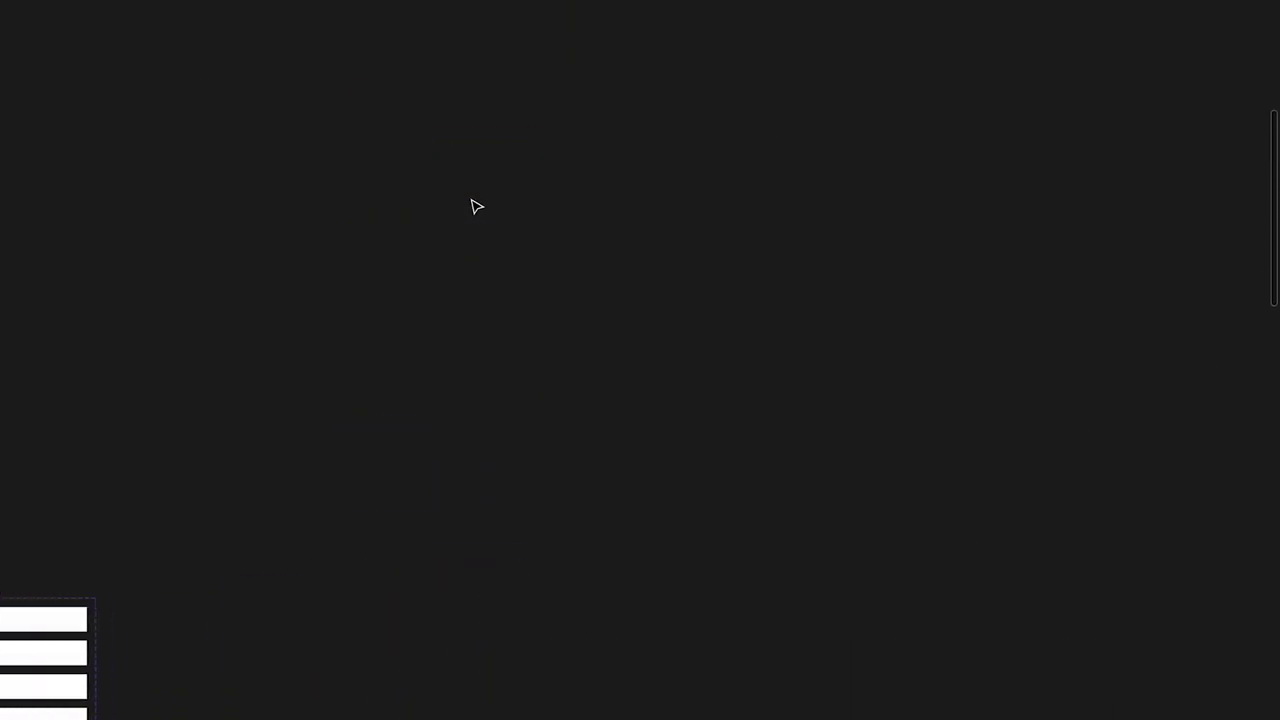
pyautogui.moveTo(294, 89); pyautogui.dragTo(1011, 598)
pyautogui.scroll(2, 611, 360)
pyautogui.press('t')
pyautogui.click(538, 277)
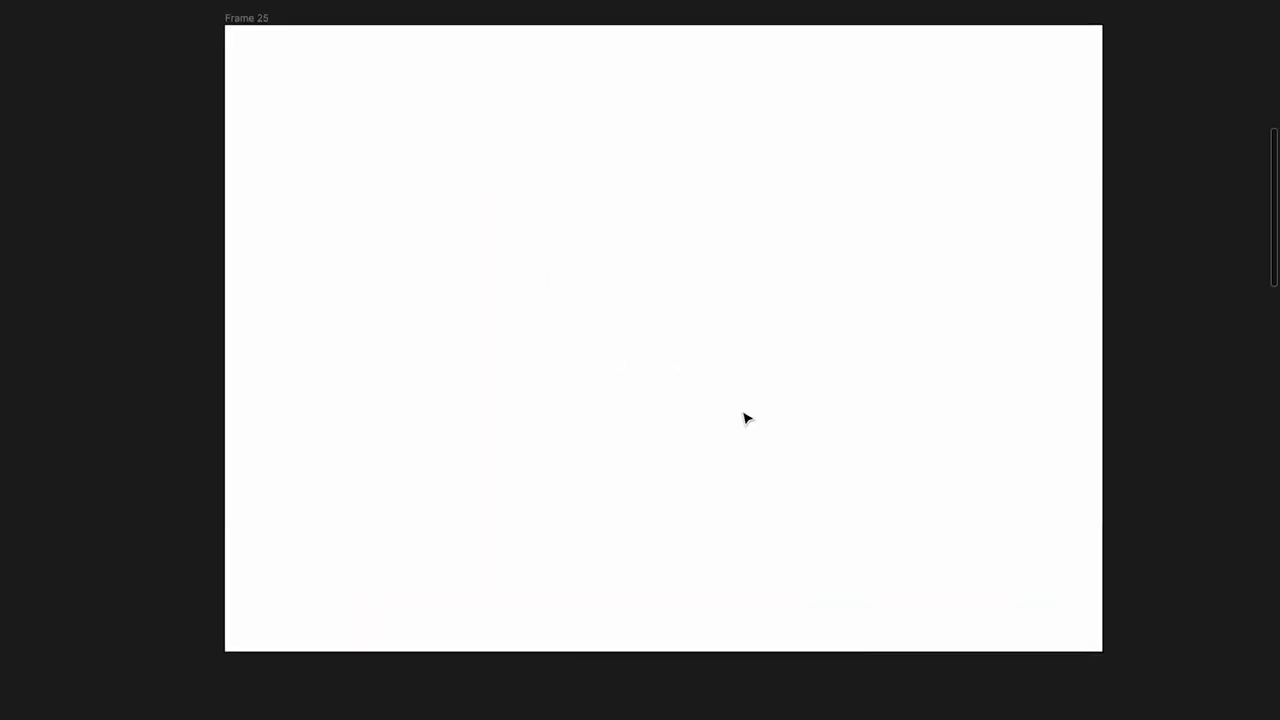
pyautogui.write('5')
pyautogui.press('Escape')
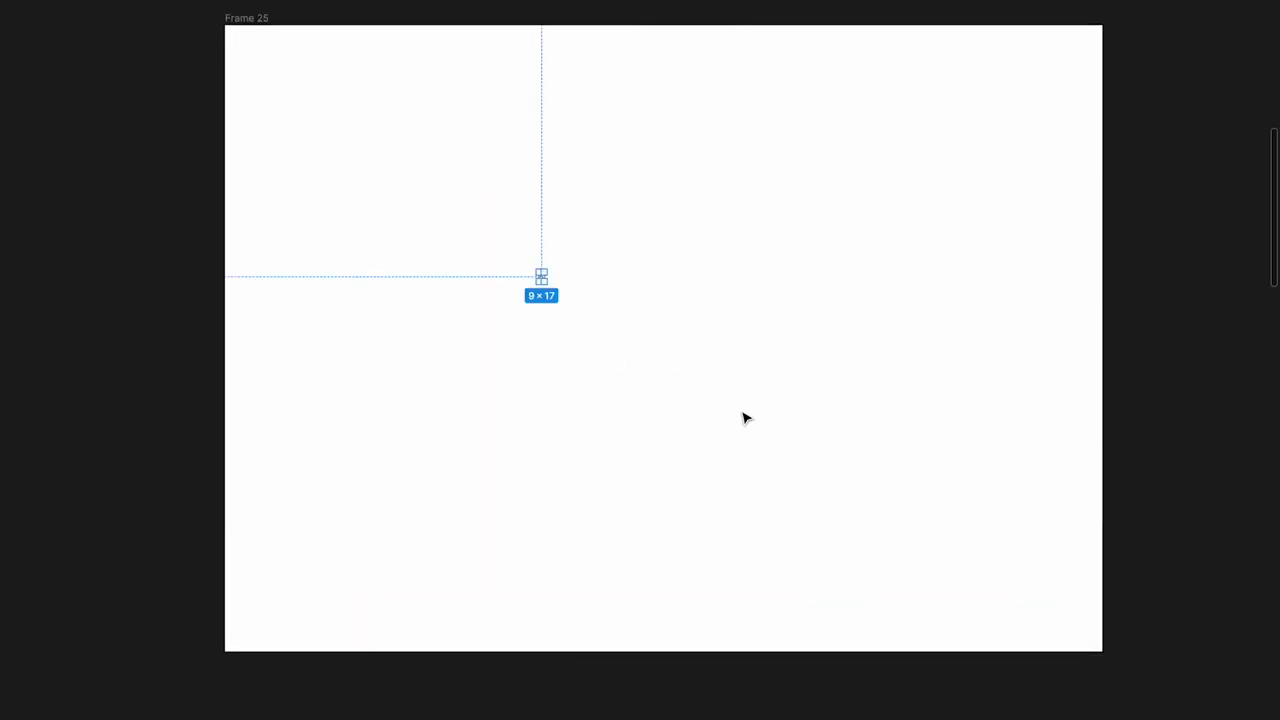
# Set the font size of the "5" text to 200.
pyautogui.hotkey('ctrl', '\\')
pyautogui.click(1213, 480)
pyautogui.write('100')
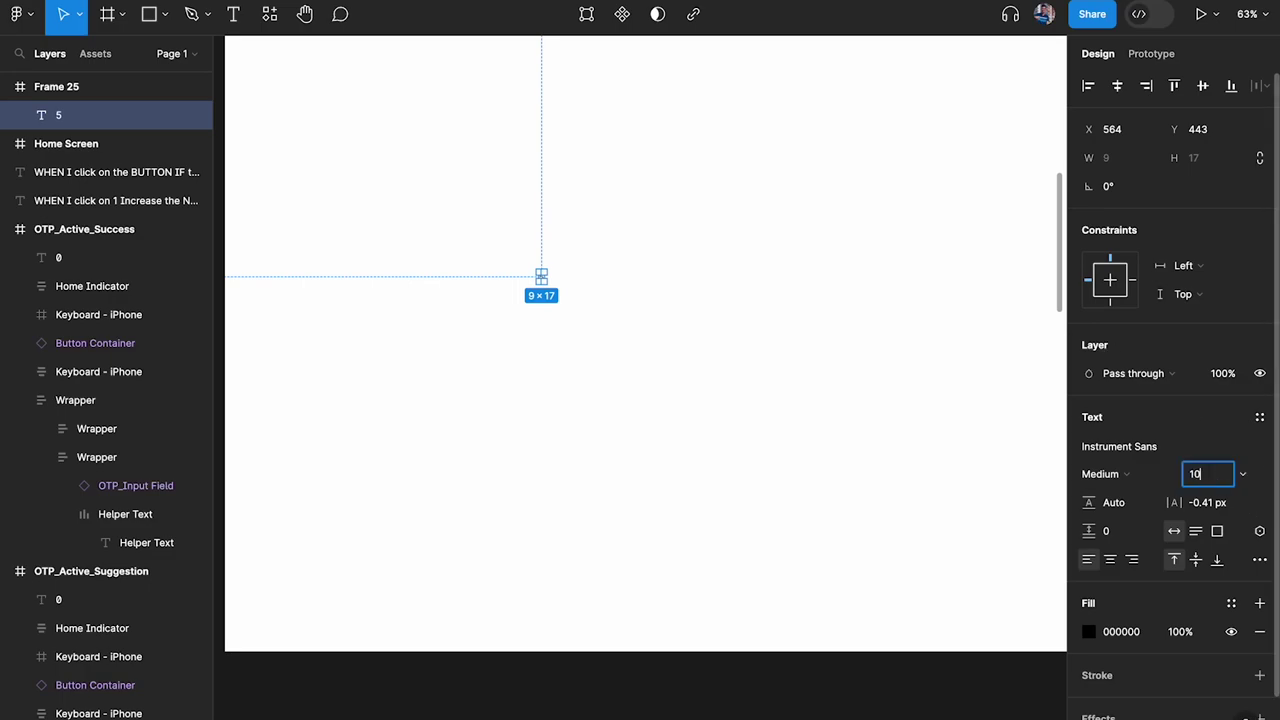
pyautogui.press('Return')
pyautogui.click(1203, 474)
pyautogui.write('200')
pyautogui.press('Return')
# Move the "5" text within its frame to about X 495, Y 382.
pyautogui.scroll(-3, 766, 337)
pyautogui.moveTo(655, 420); pyautogui.dragTo(650, 320)
pyautogui.scroll(5, 650, 320)
pyautogui.scroll(-5, 650, 320)
pyautogui.moveTo(570, 105); pyautogui.dragTo(536, 233)
pyautogui.scroll(1, 530, 262)
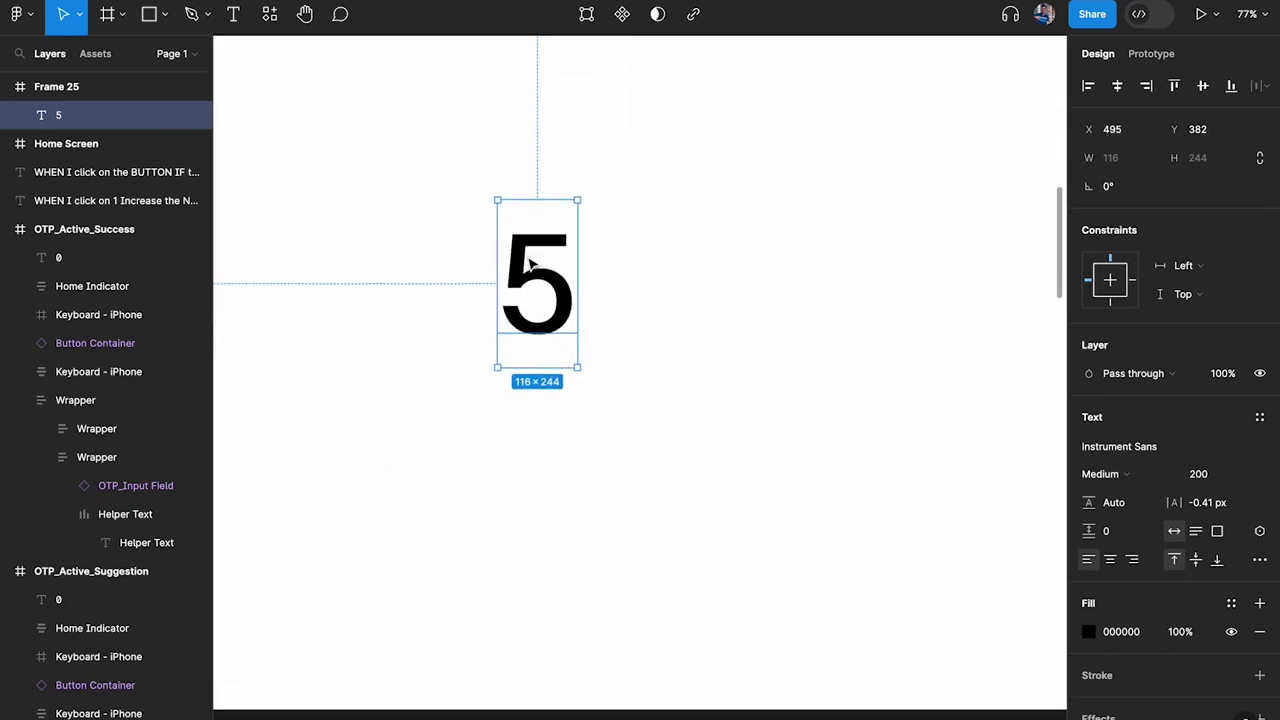
# Add an on-click prototype interaction to the "5" text and check which triggers are available for it.
pyautogui.click(615, 250)
pyautogui.click(565, 282)
pyautogui.click(1151, 54)
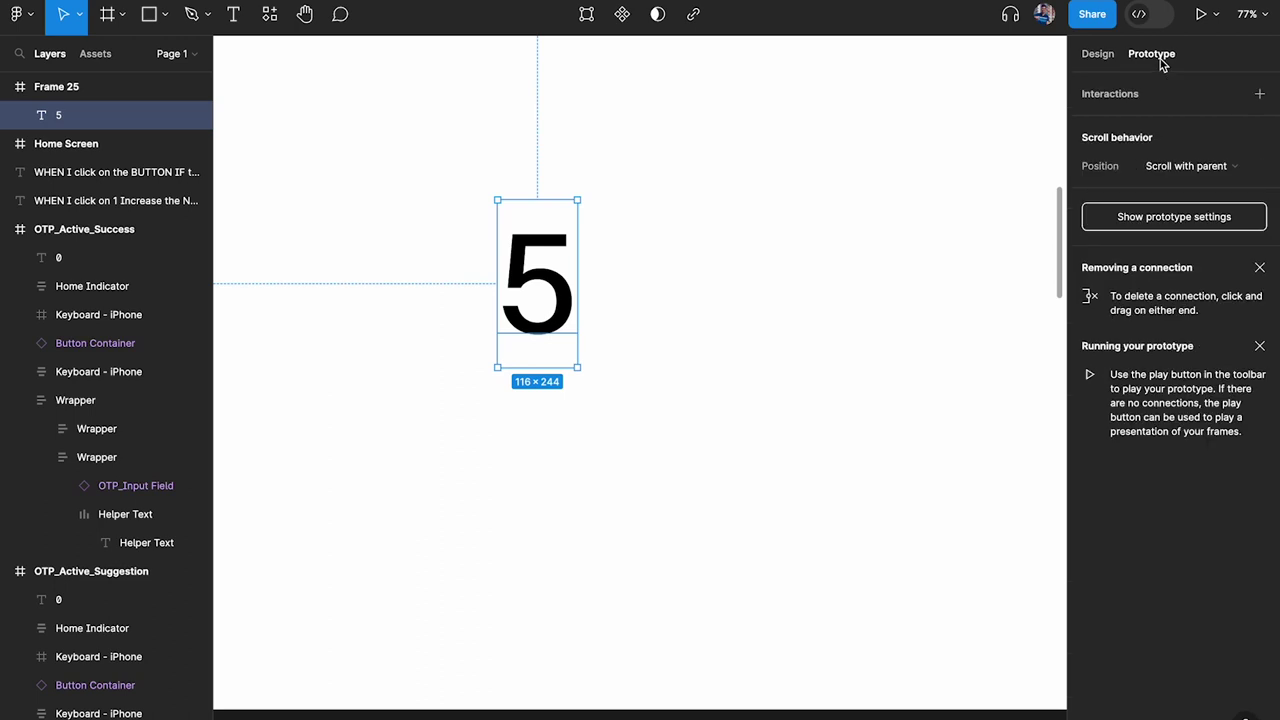
pyautogui.click(1260, 94)
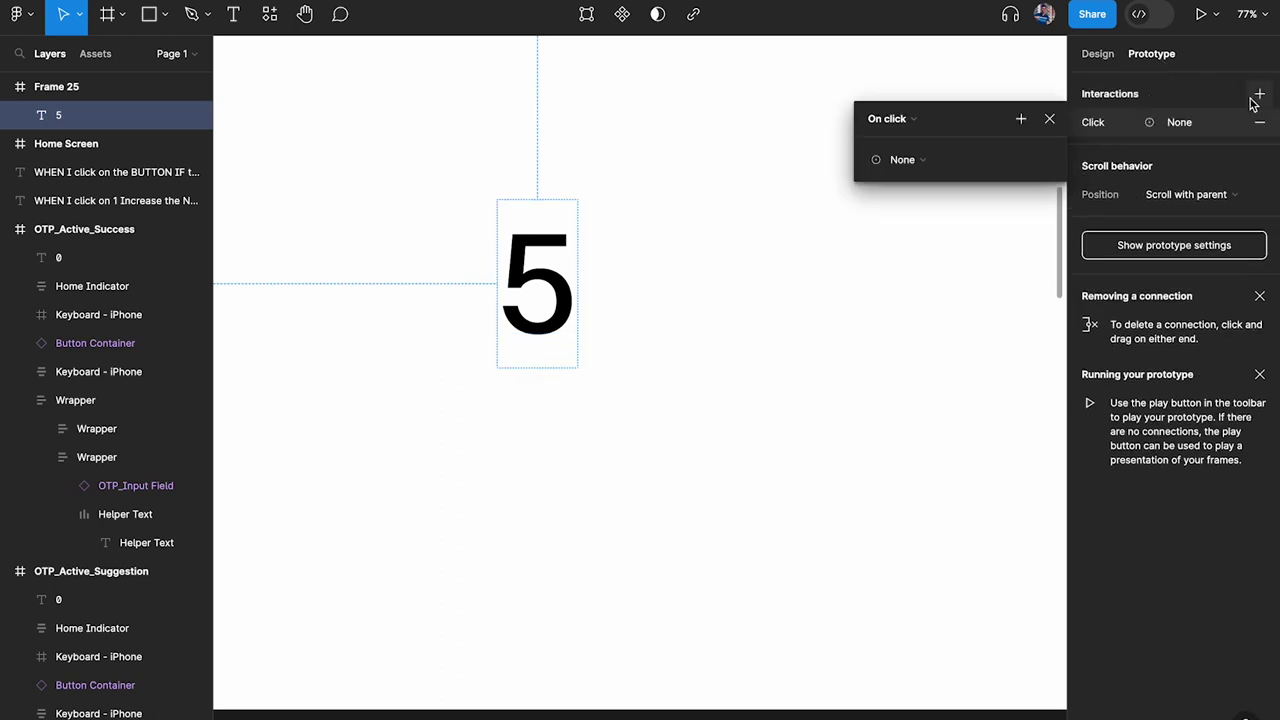
pyautogui.click(902, 121)
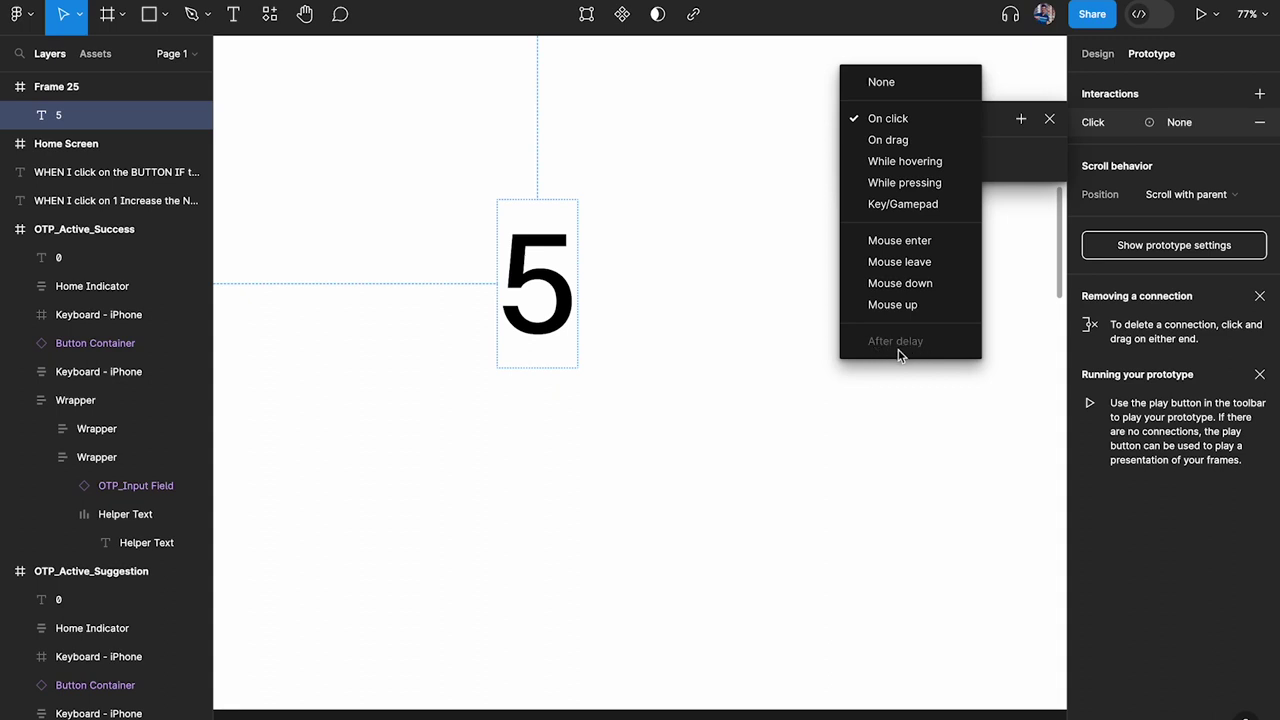
pyautogui.click(717, 249)
pyautogui.click(640, 265)
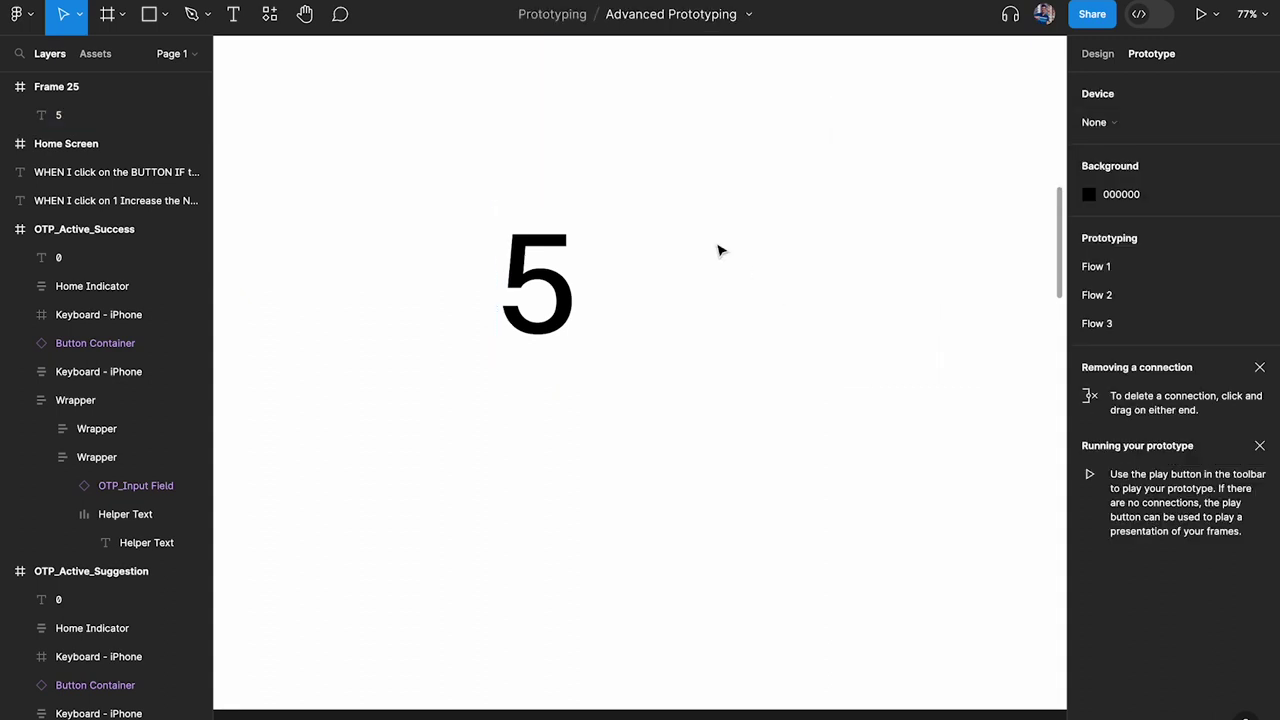
# Convert the "5" text into a component.
pyautogui.click(565, 262)
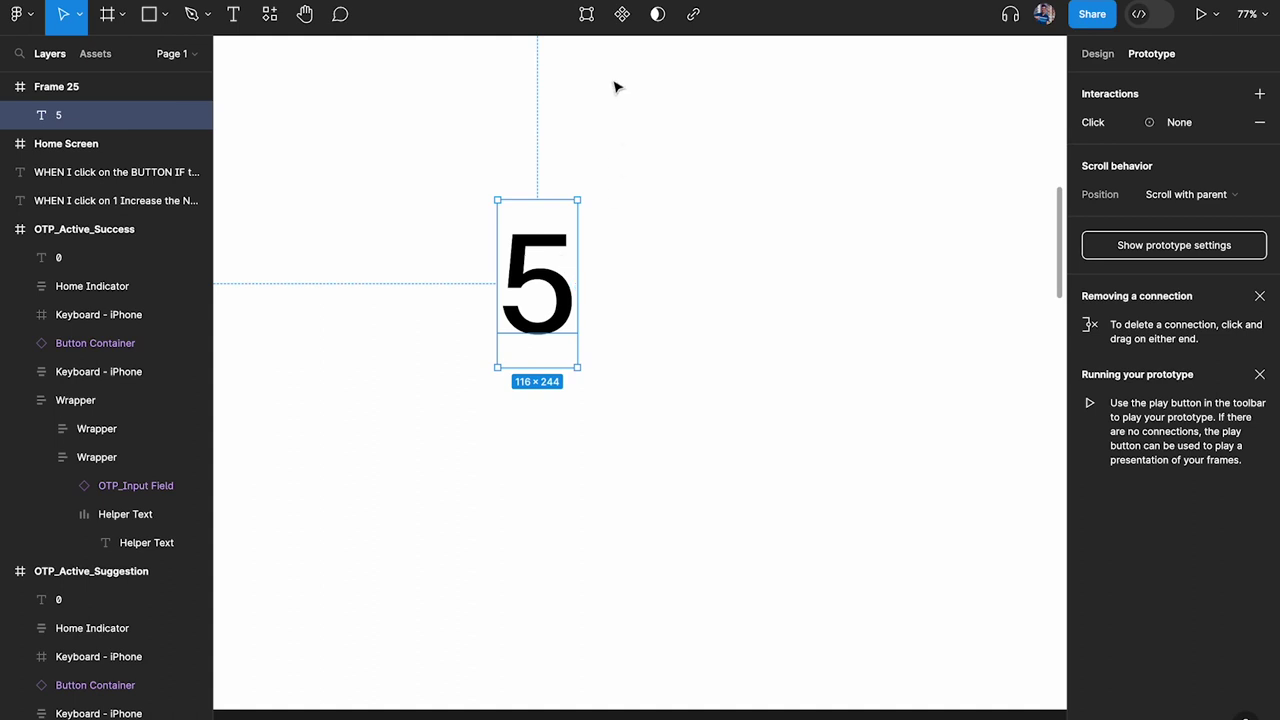
pyautogui.click(622, 14)
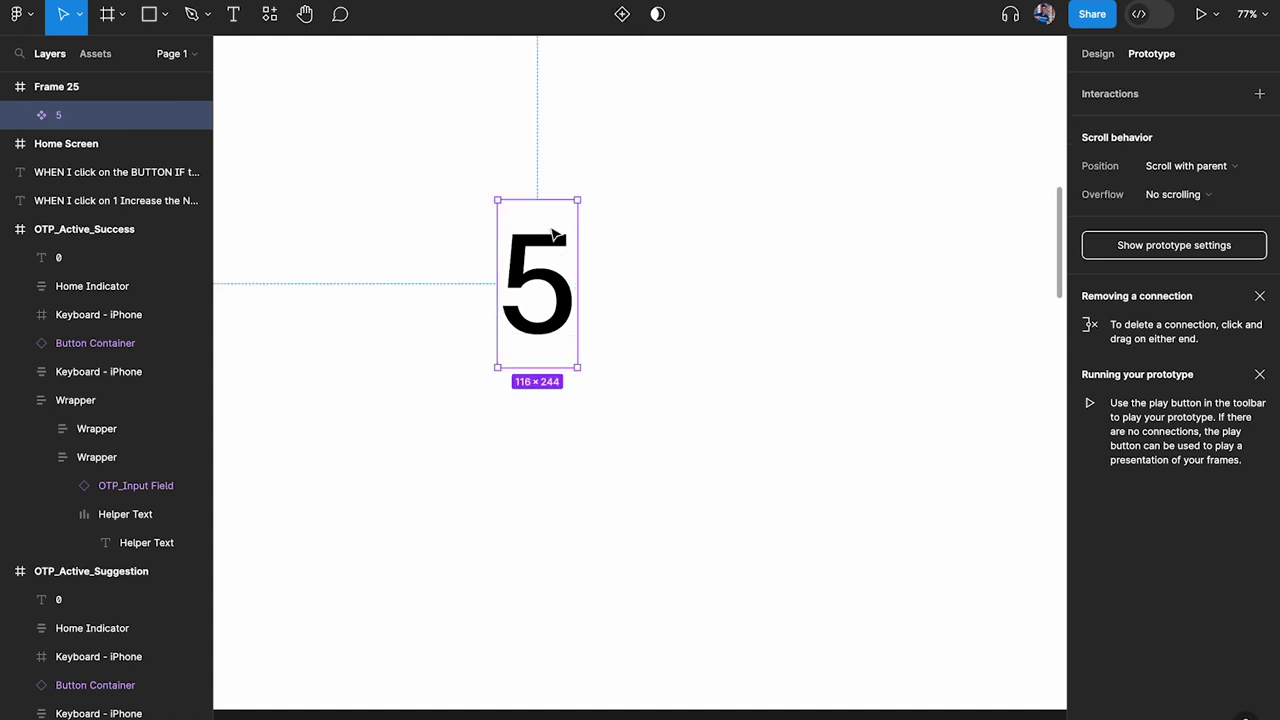
pyautogui.click(725, 178)
# Add an on-click interaction to the "5" component and check which triggers it offers.
pyautogui.click(546, 238)
pyautogui.click(1260, 94)
pyautogui.click(904, 112)
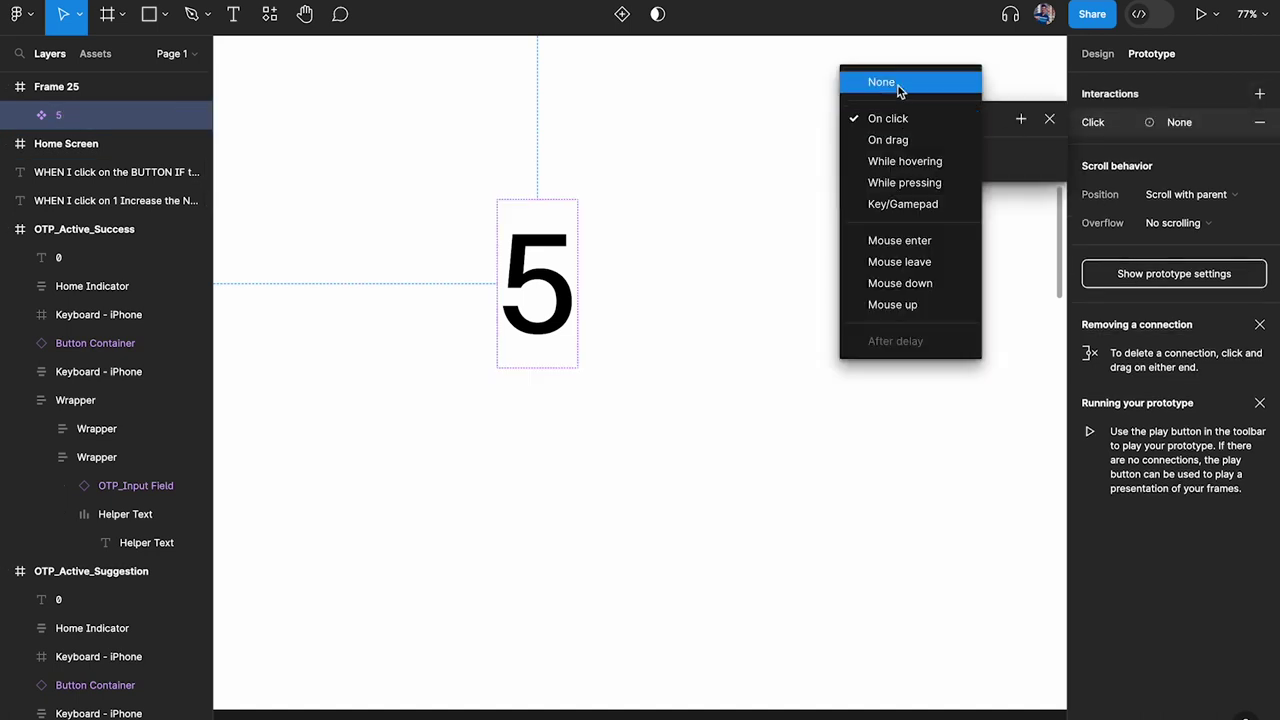
pyautogui.click(913, 375)
# Add a second variant to the "5" component and move the variant set higher in the frame.
pyautogui.click(534, 276)
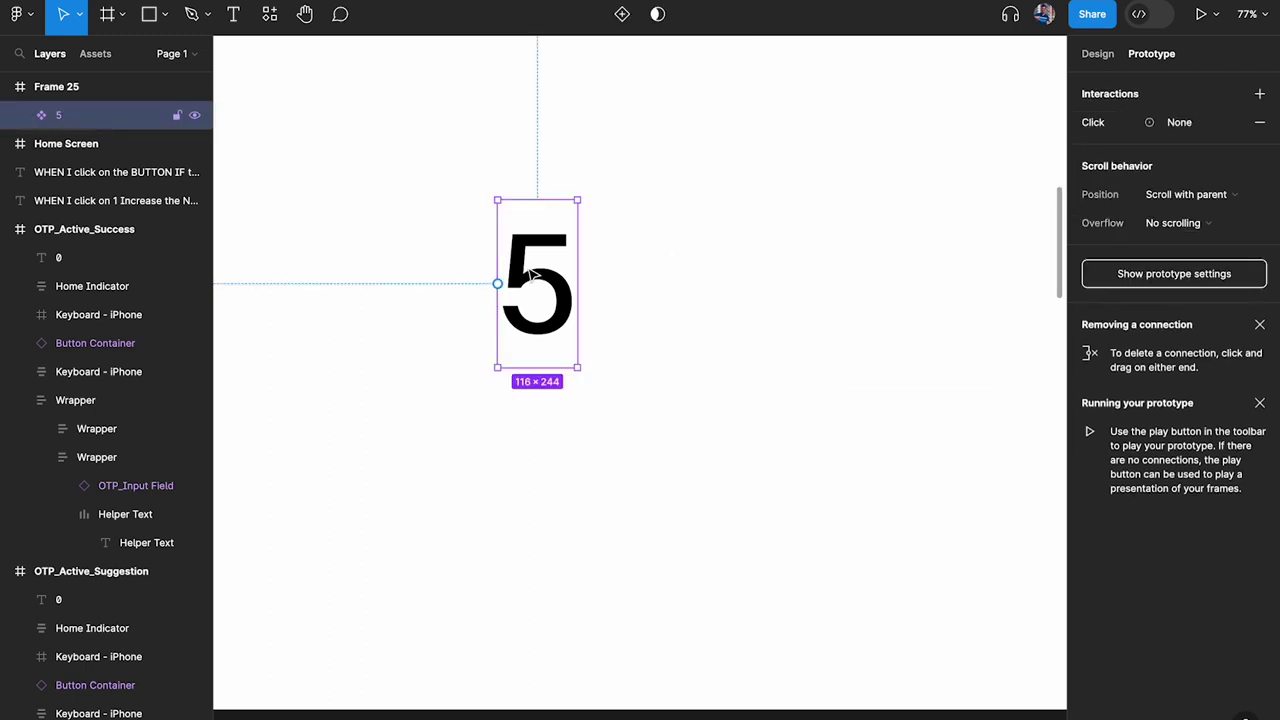
pyautogui.click(622, 20)
pyautogui.click(626, 229)
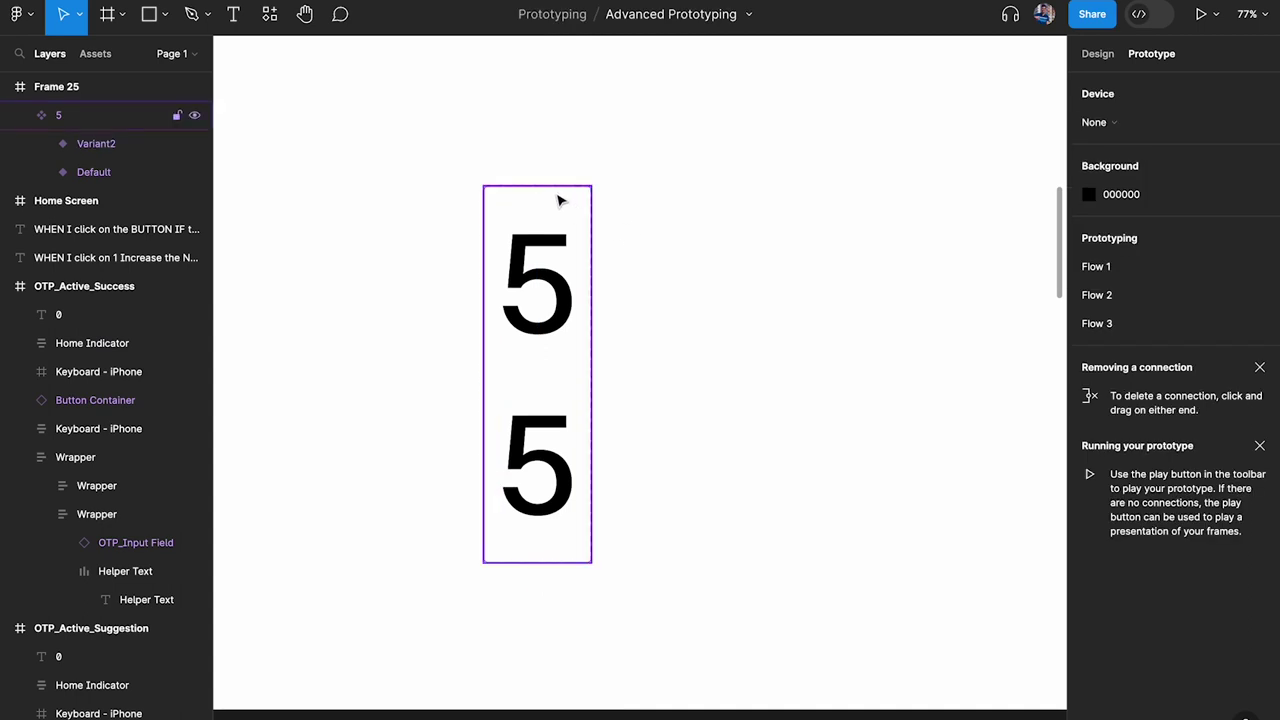
pyautogui.click(563, 114)
# Compare the interactions of the two variants and remove the empty click interaction from the Default variant.
pyautogui.click(552, 208)
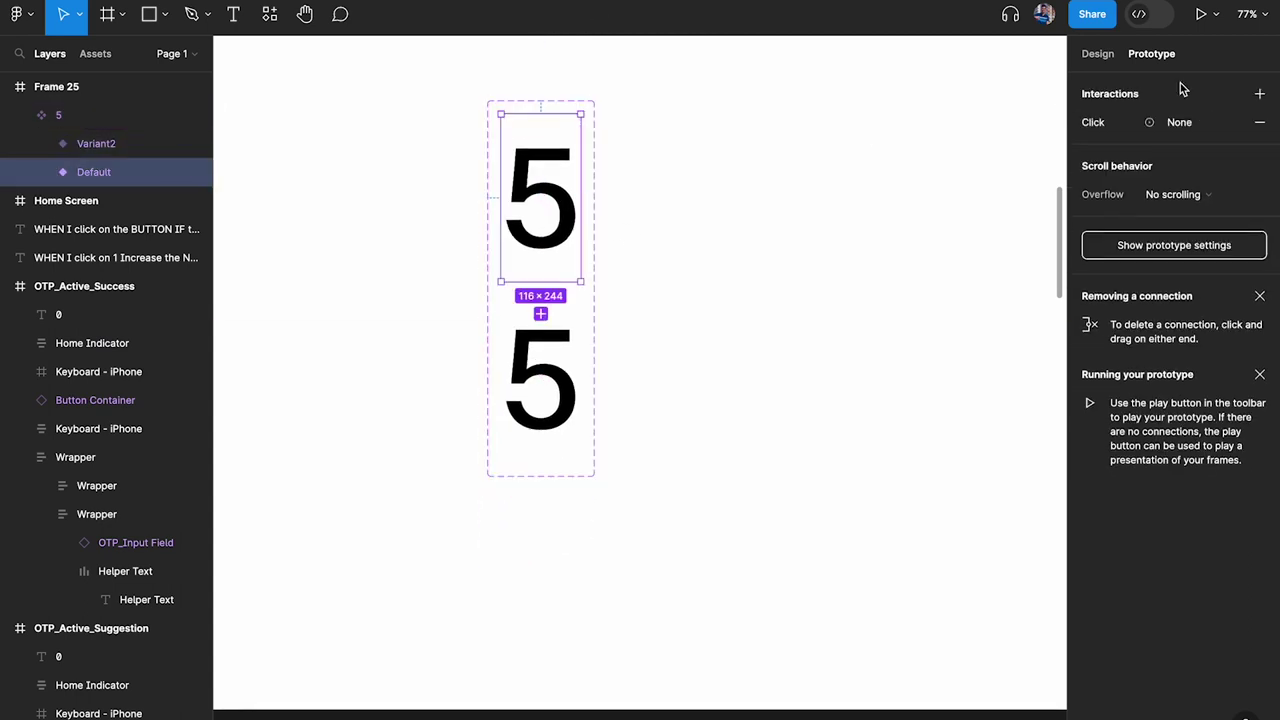
pyautogui.click(1093, 122)
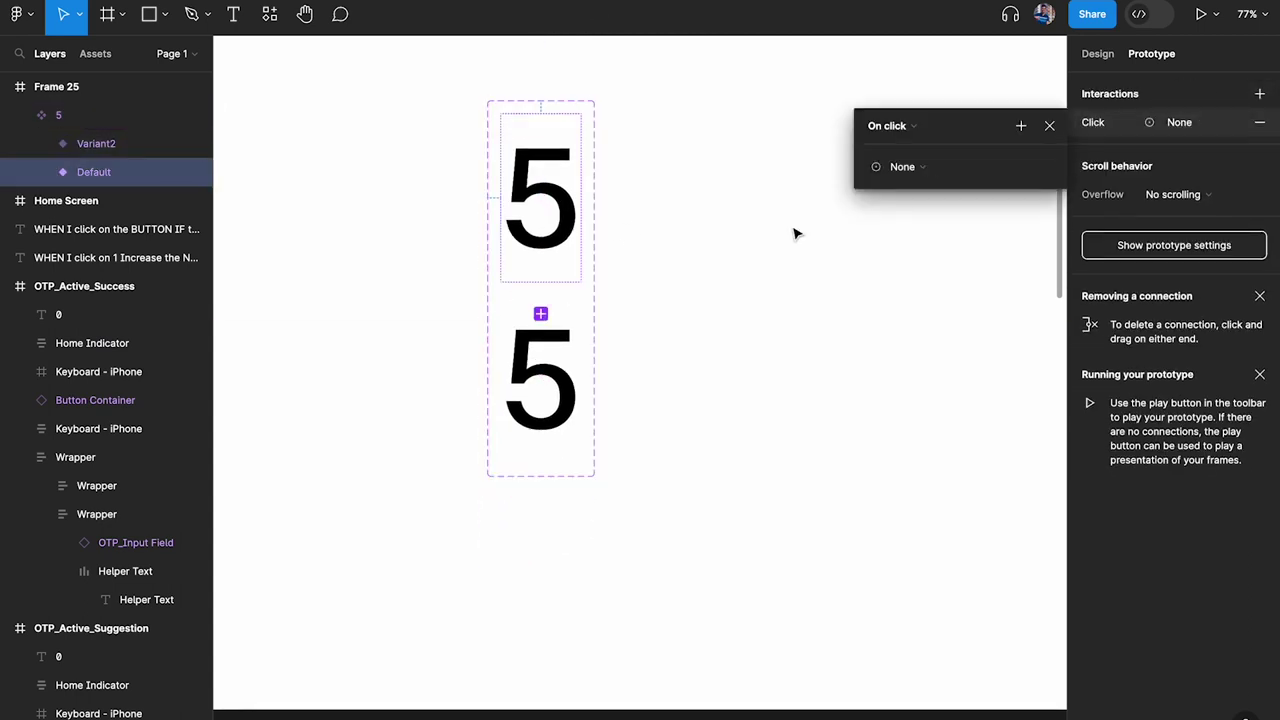
pyautogui.press('Escape')
pyautogui.click(572, 366)
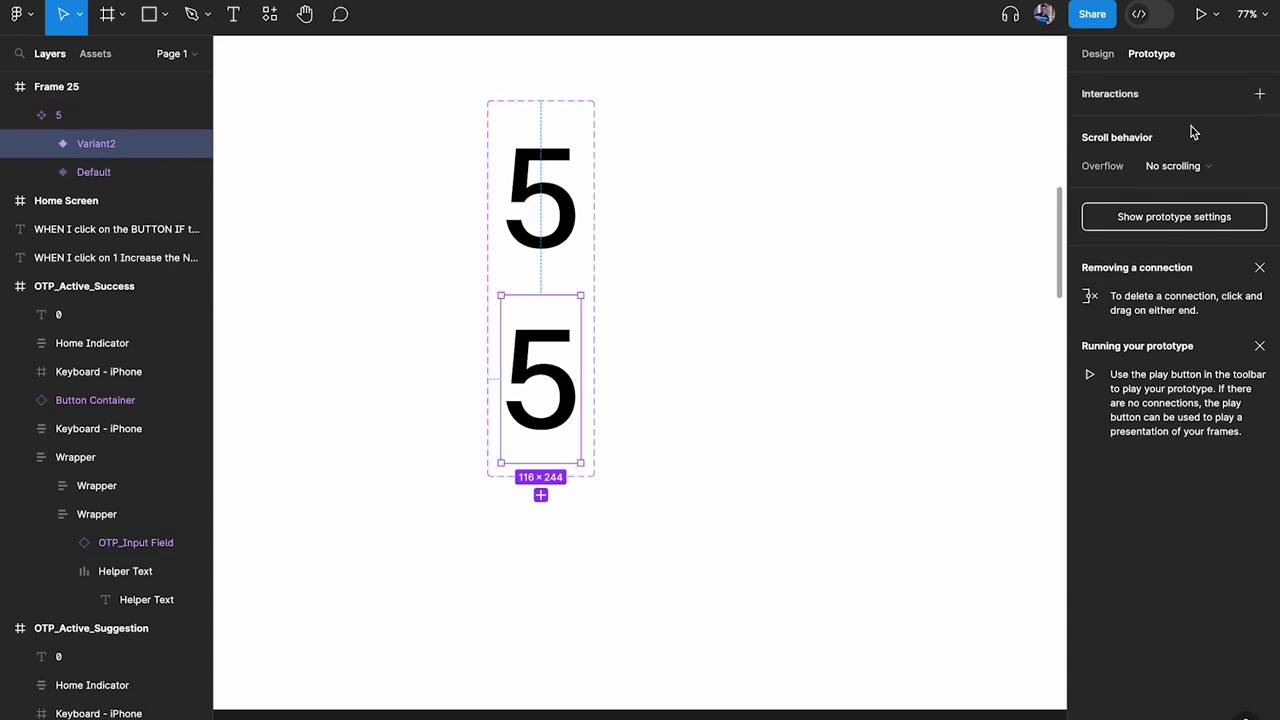
pyautogui.click(562, 215)
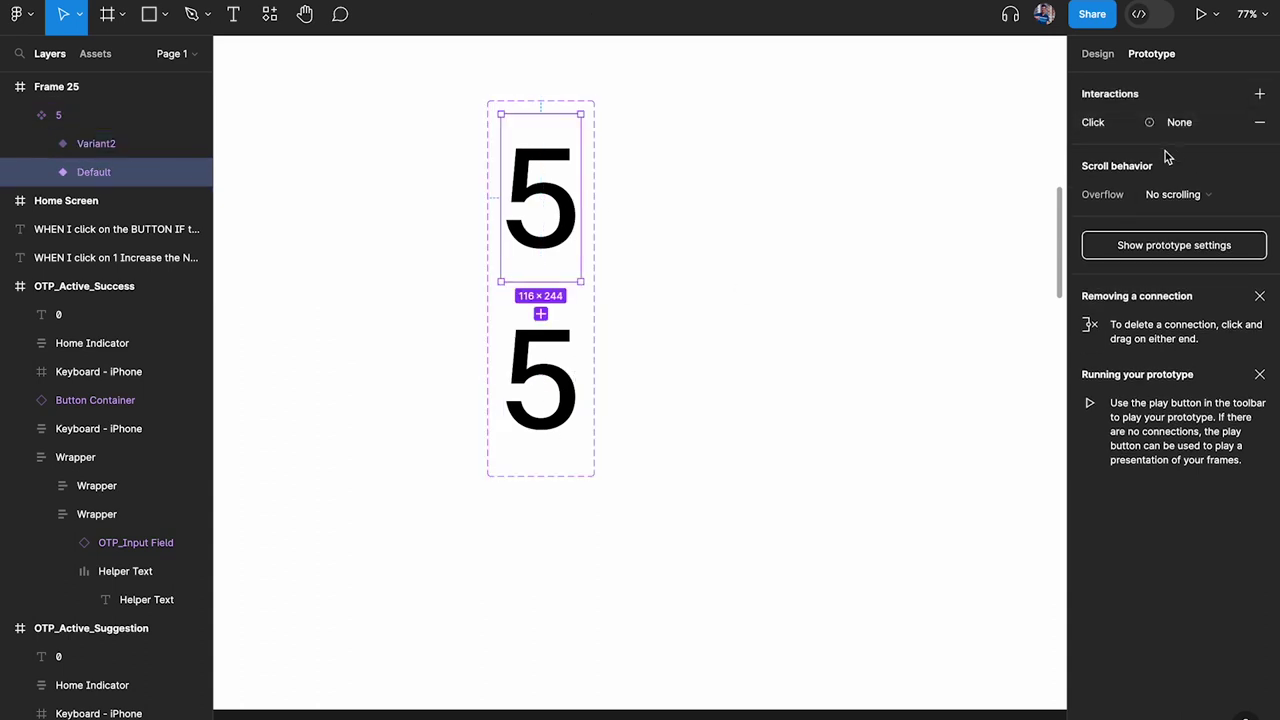
pyautogui.click(1259, 122)
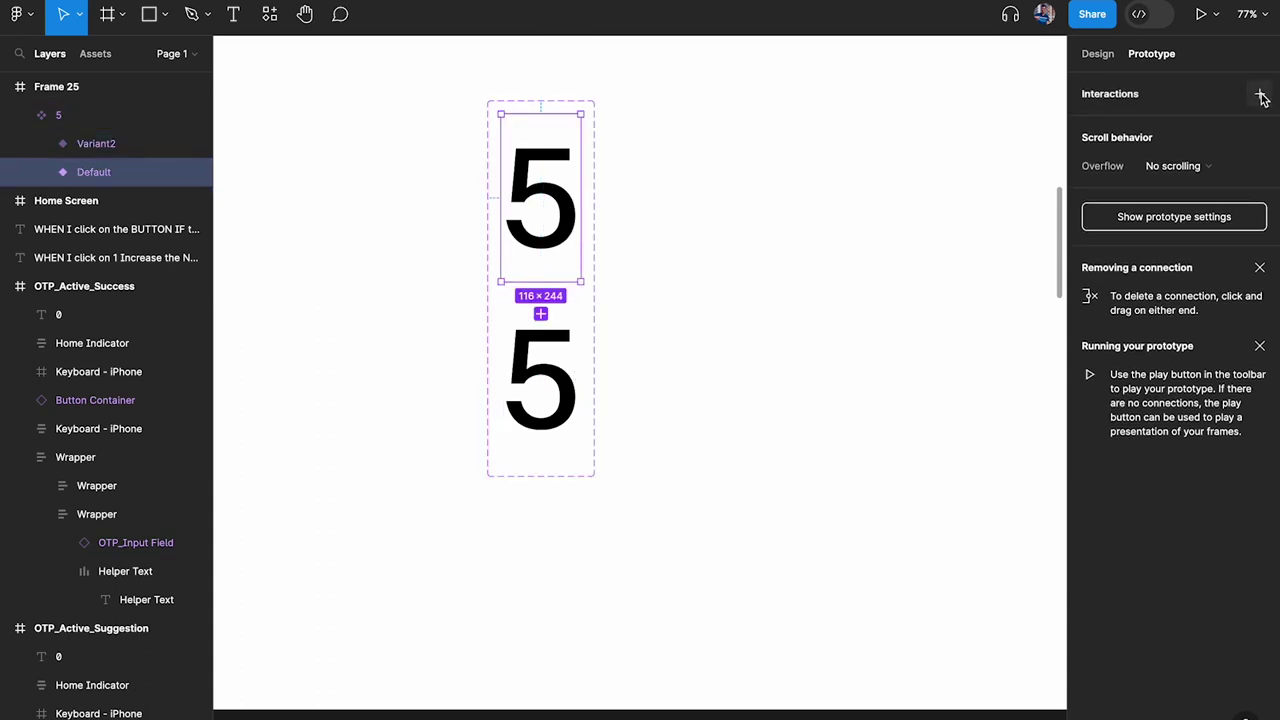
# Add an After delay interaction to the Default variant with a delay of 1000 ms.
pyautogui.click(1261, 94)
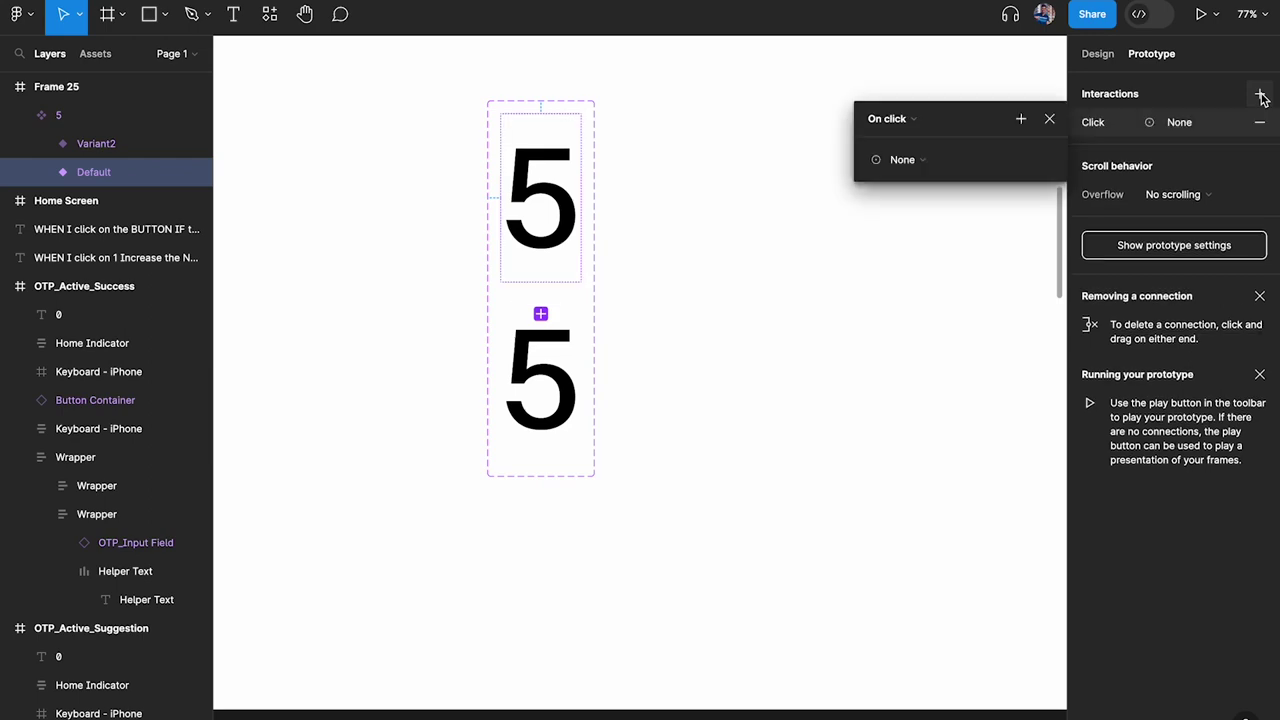
pyautogui.click(900, 122)
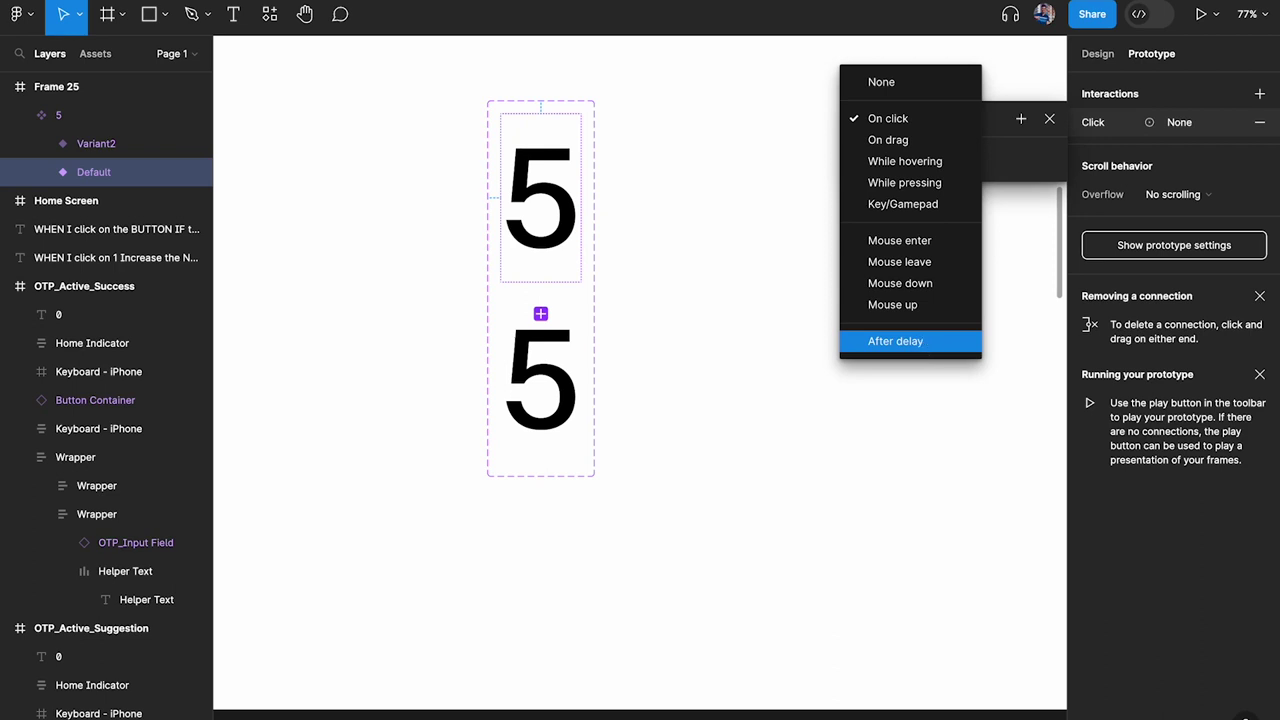
pyautogui.click(919, 342)
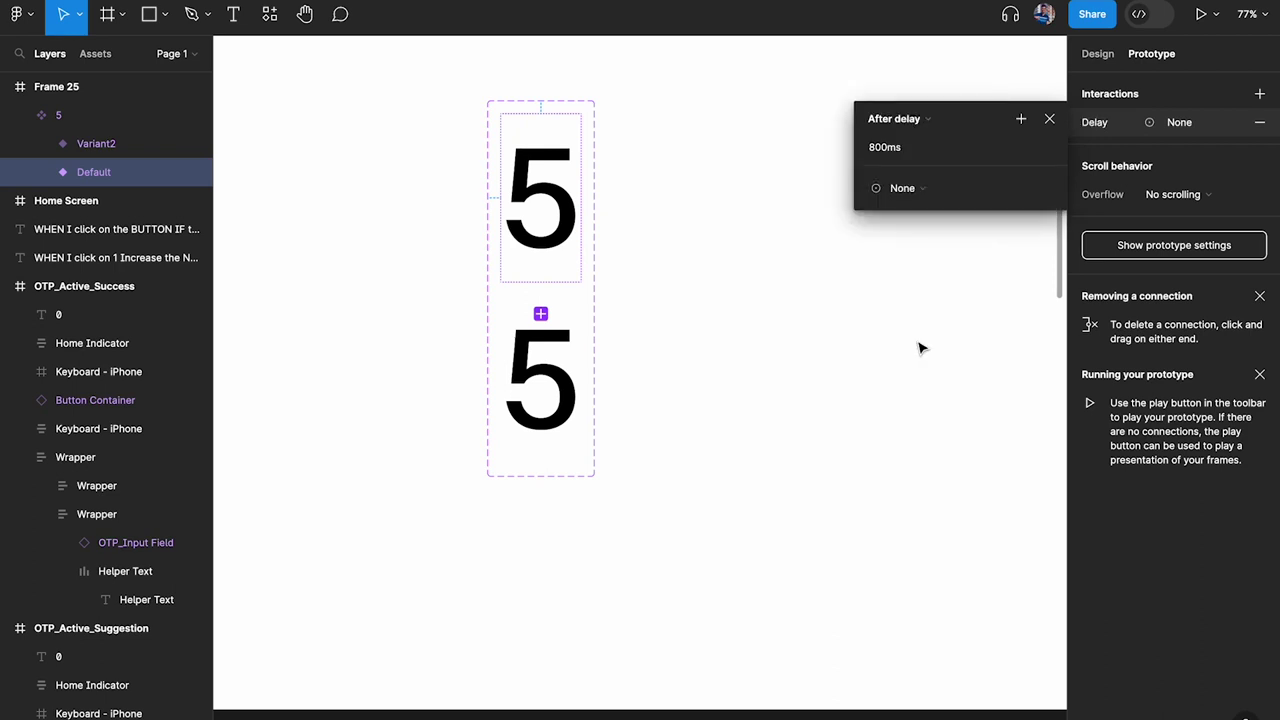
pyautogui.click(917, 154)
pyautogui.write('1000')
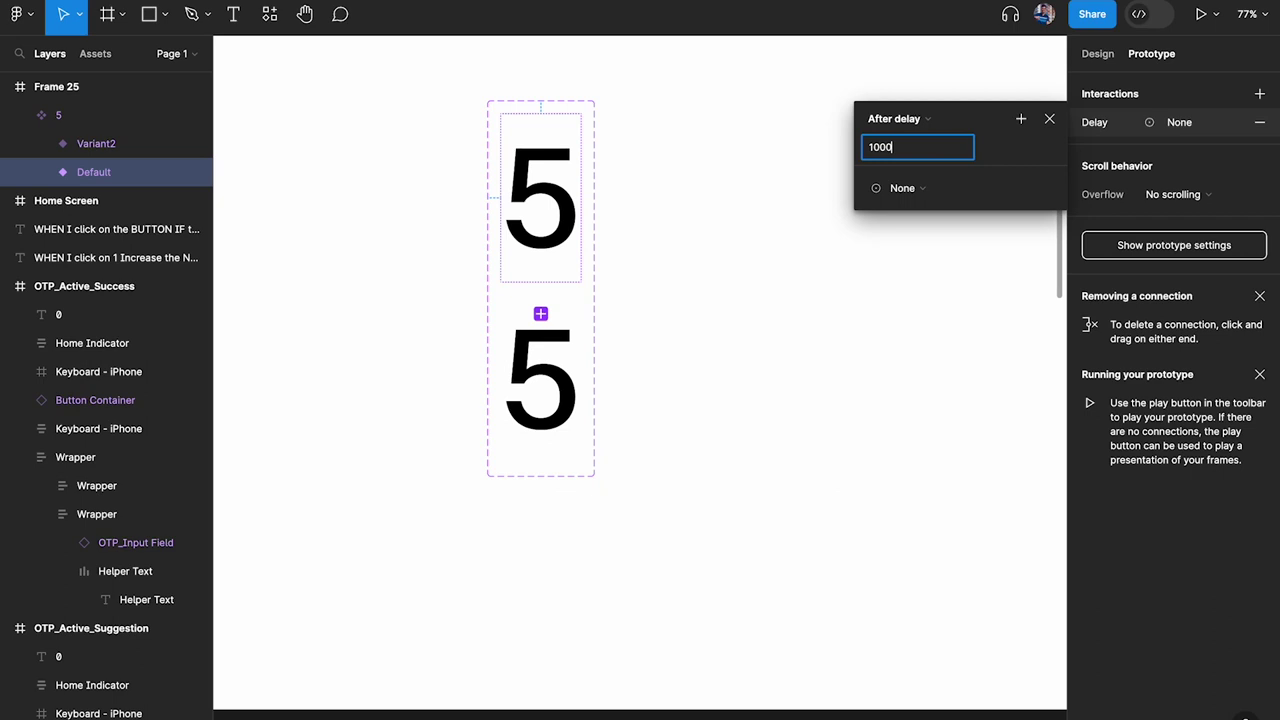
pyautogui.press('Return')
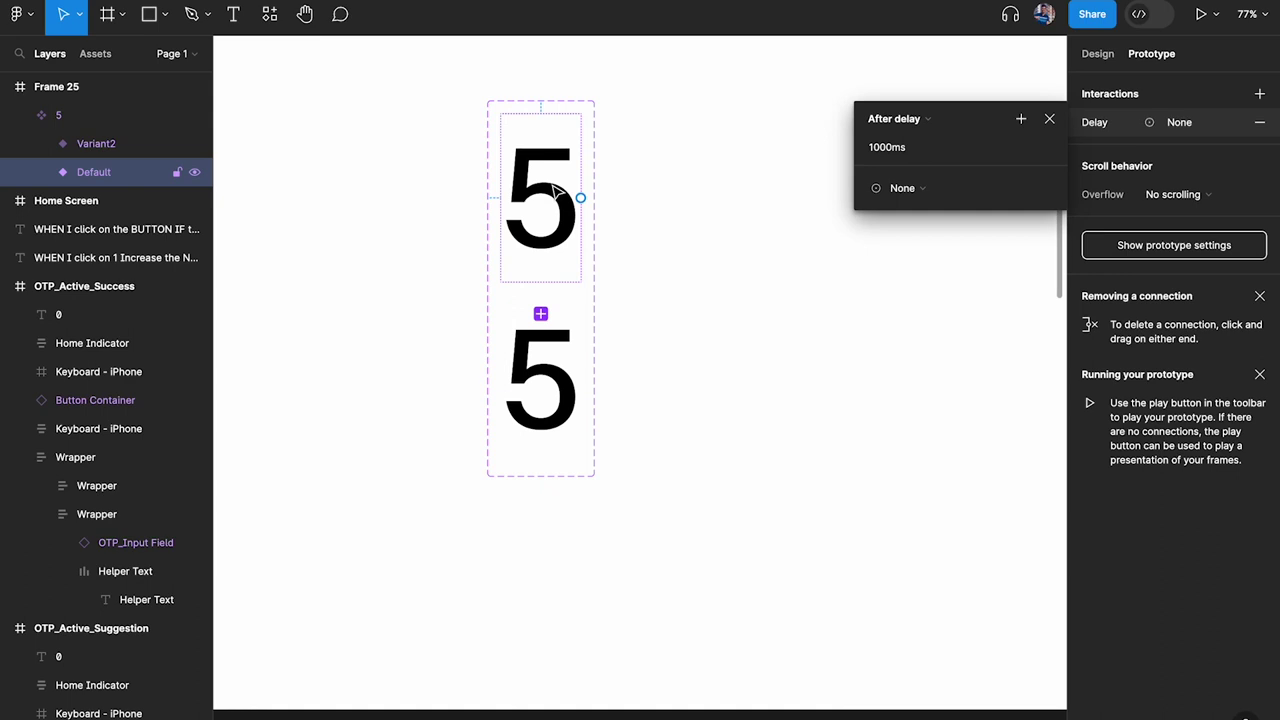
# Choose Set variable as the action of the Default variant's delay interaction, leaving its variable unchosen.
pyautogui.click(926, 190)
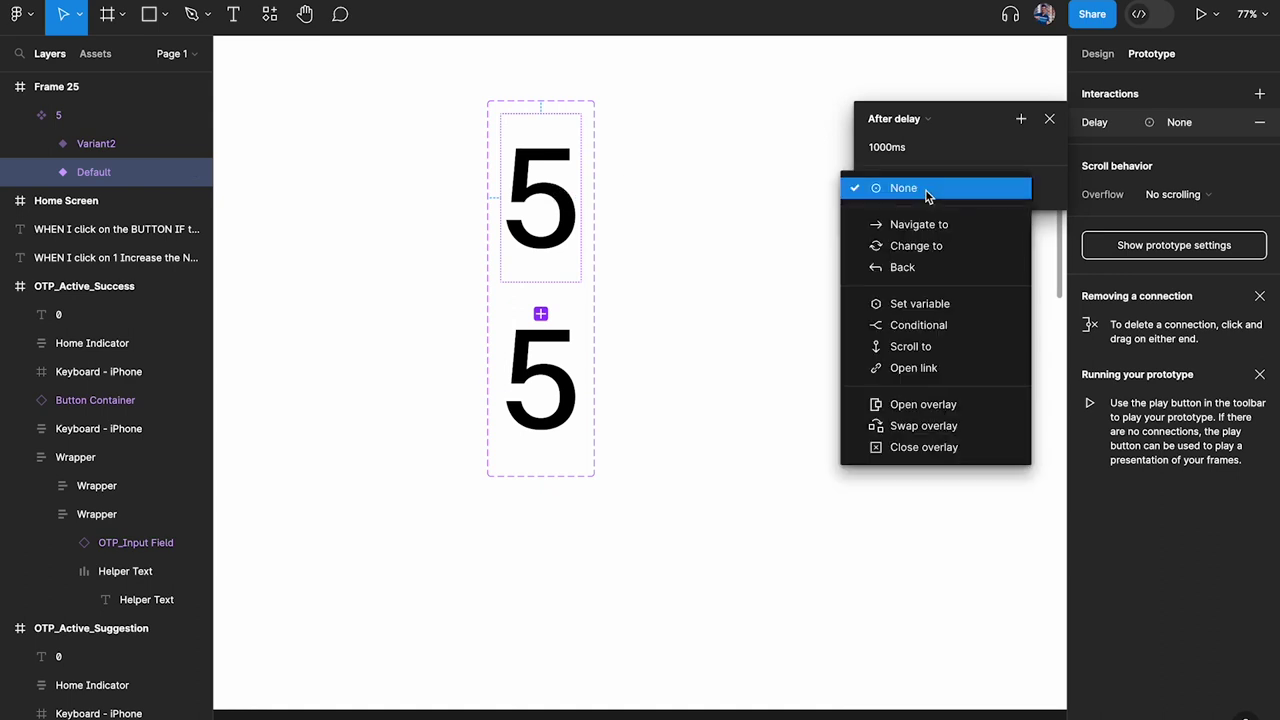
pyautogui.click(933, 306)
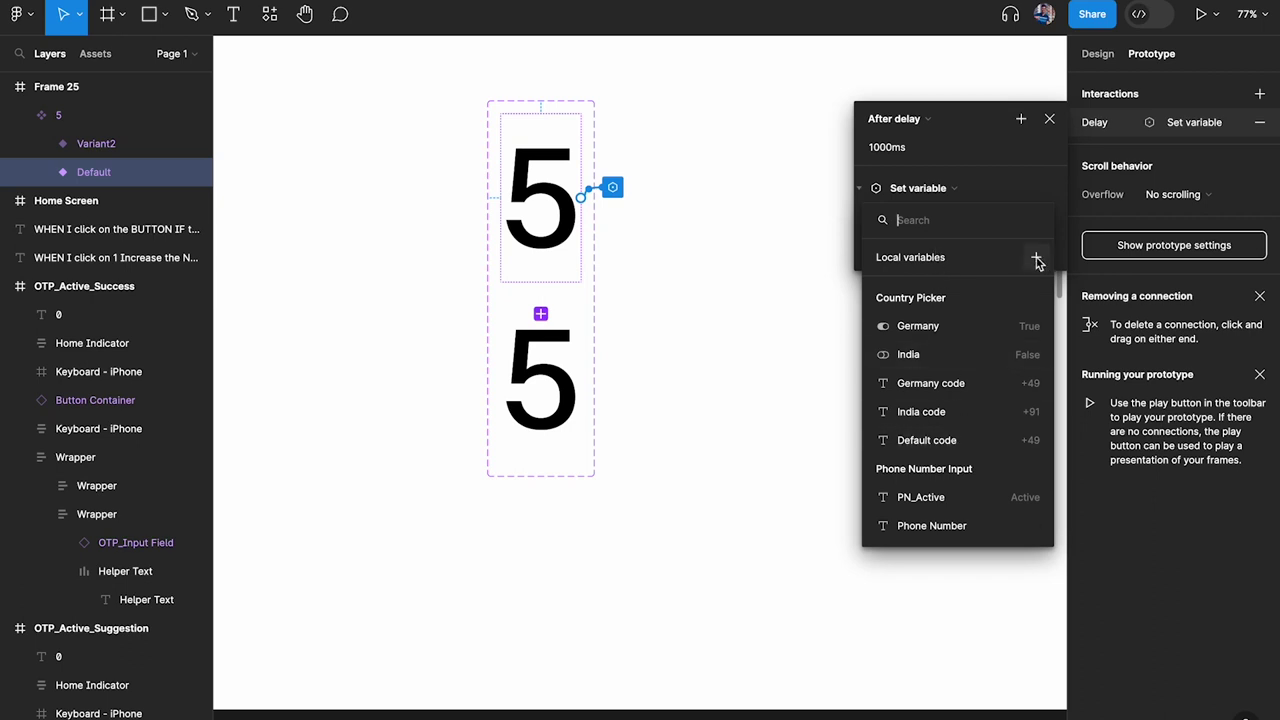
pyautogui.click(773, 235)
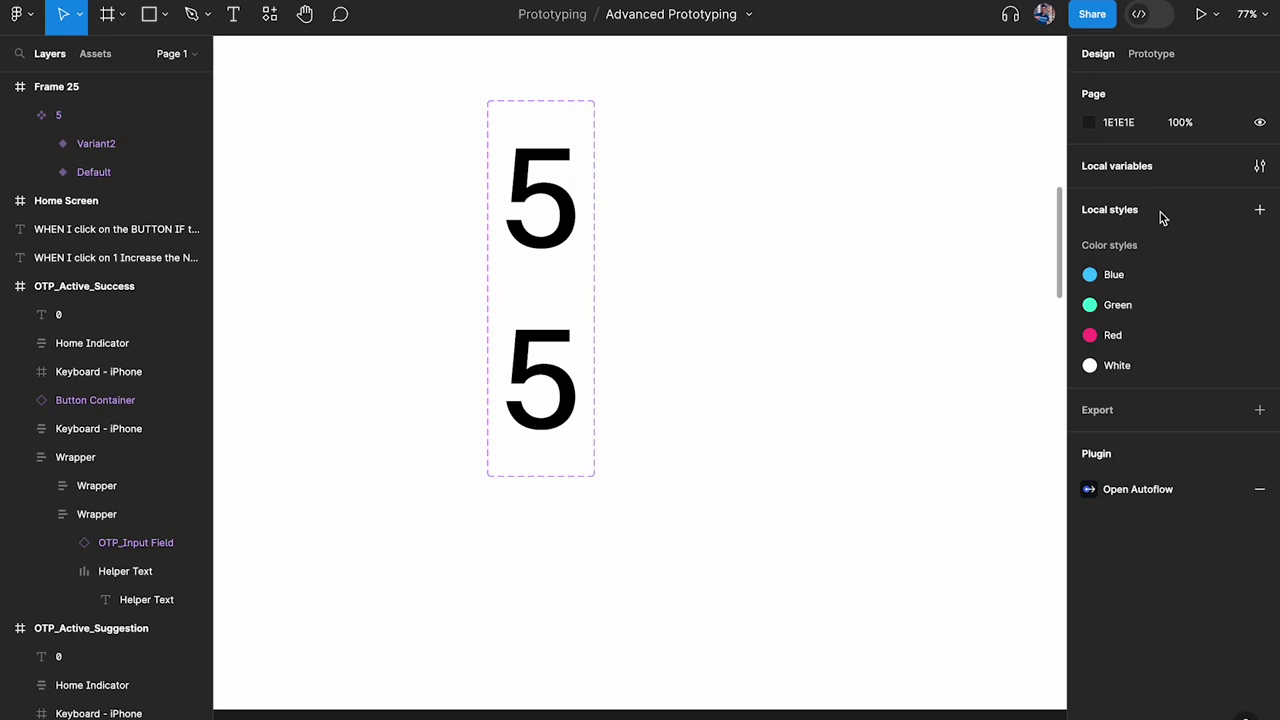
# Create a new local variable collection named Timer.
pyautogui.click(1259, 165)
pyautogui.click(533, 69)
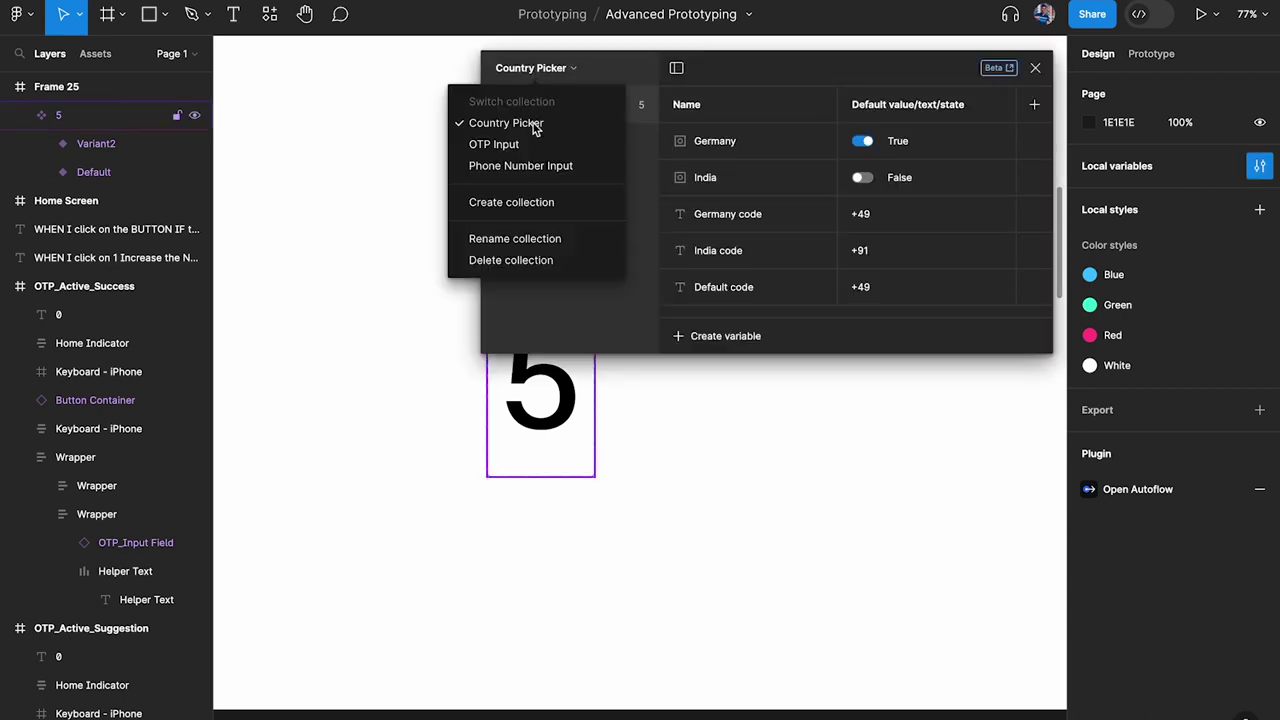
pyautogui.click(526, 206)
pyautogui.hotkey('ctrl', 'a')
pyautogui.write('Timer')
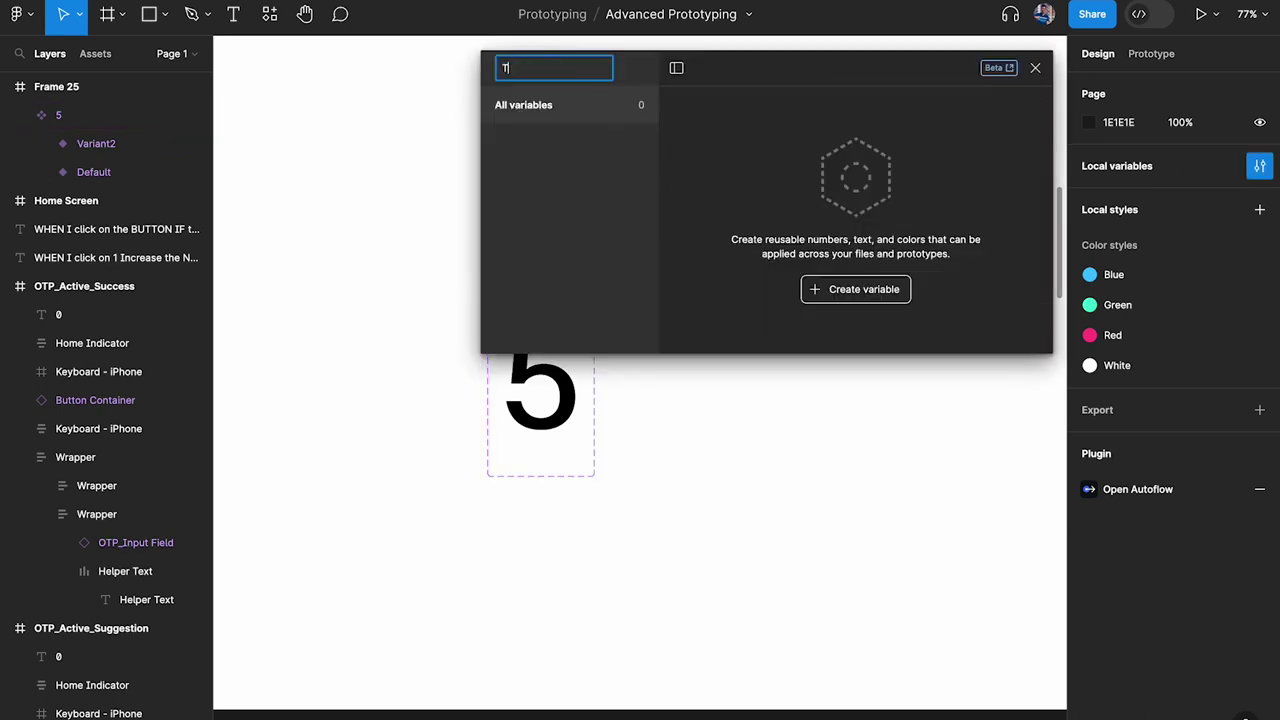
pyautogui.press('Return')
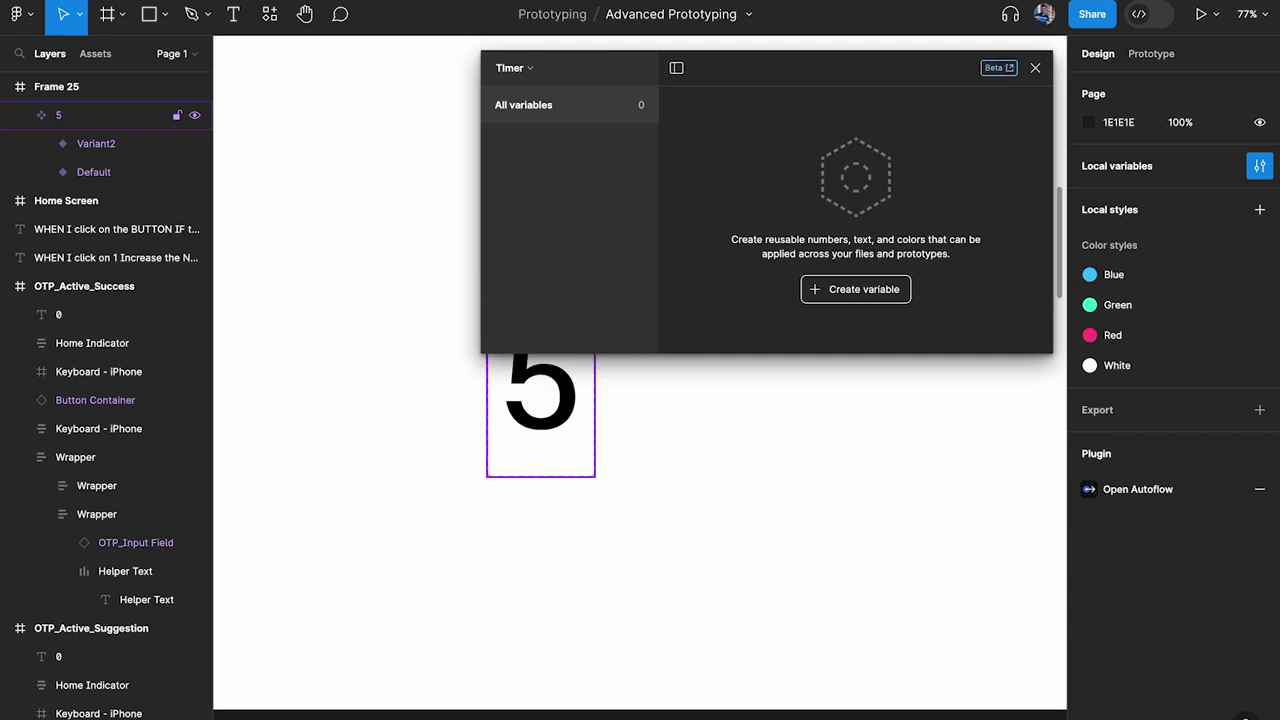
# Create a number variable in the Timer collection and rename its value column to Default value/text/state, copying the title from another collection.
pyautogui.click(866, 289)
pyautogui.click(866, 346)
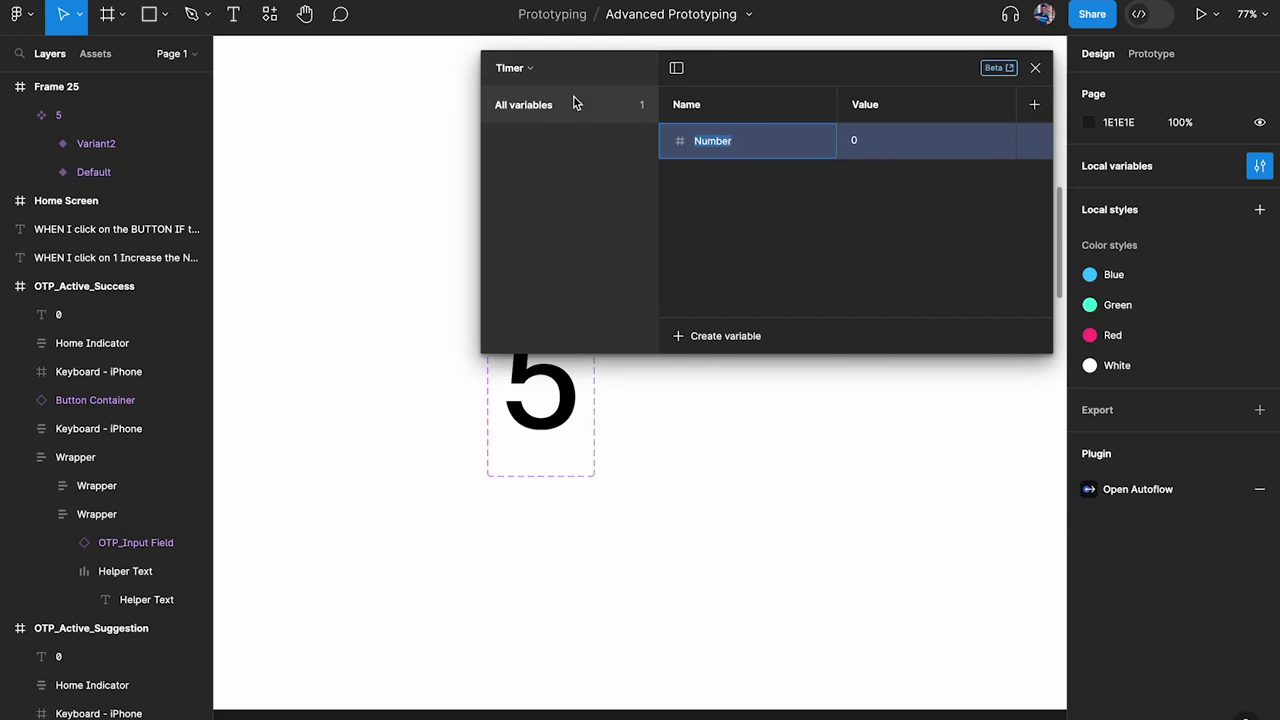
pyautogui.click(515, 68)
pyautogui.click(503, 170)
pyautogui.doubleClick(900, 108)
pyautogui.hotkey('ctrl', 'c')
pyautogui.click(555, 70)
pyautogui.click(524, 192)
pyautogui.doubleClick(866, 106)
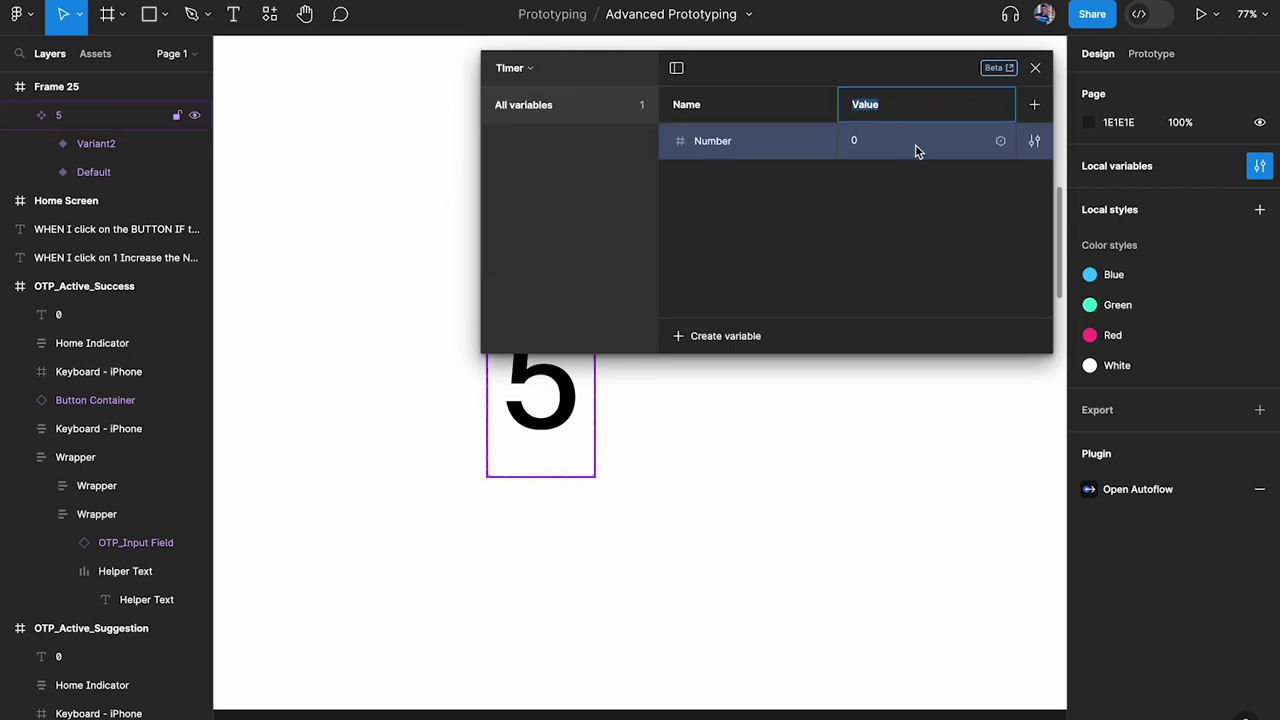
pyautogui.hotkey('ctrl', 'v')
pyautogui.press('Return')
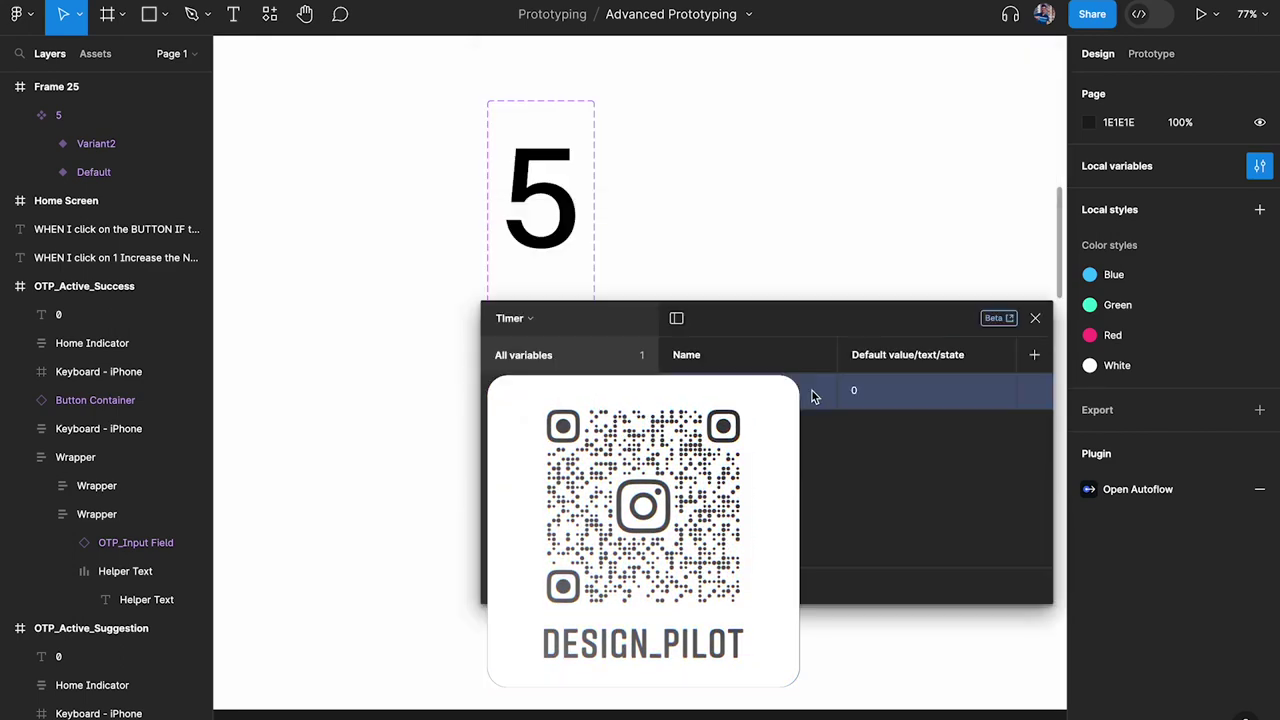
# Set the value of the Number variable in the Timer collection to 6.
pyautogui.moveTo(811, 327); pyautogui.dragTo(791, 317)
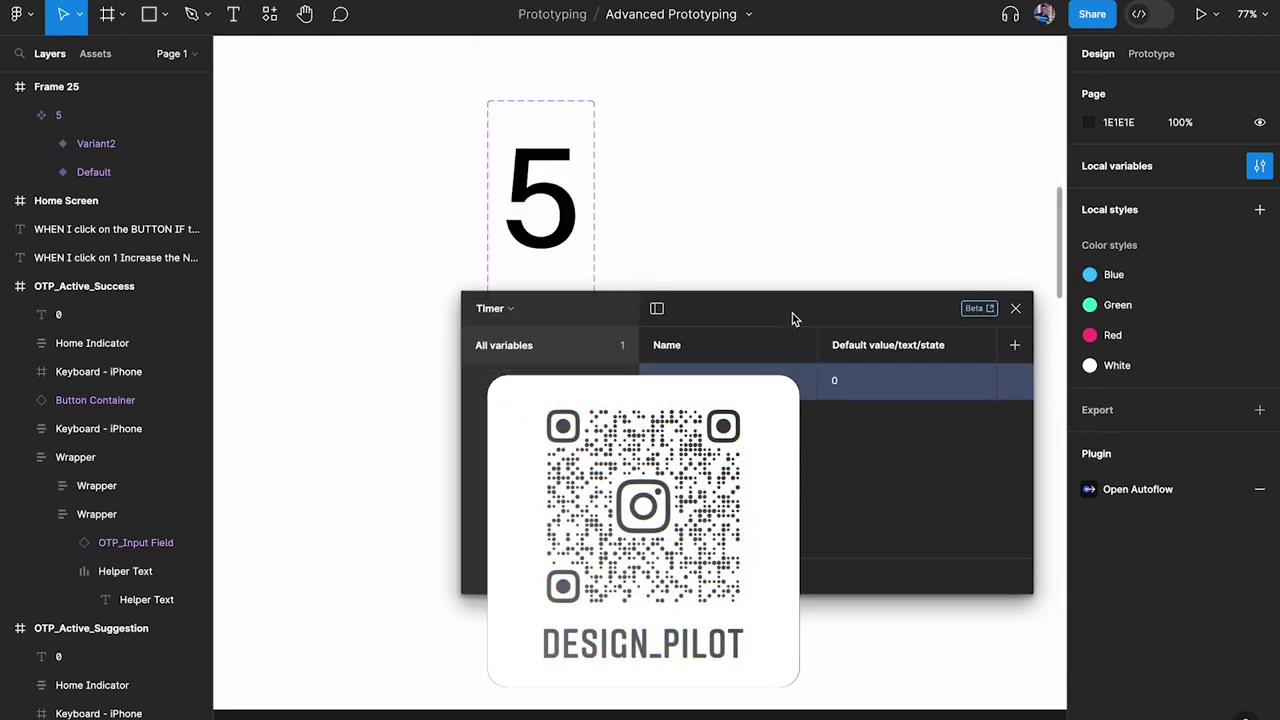
pyautogui.click(852, 390)
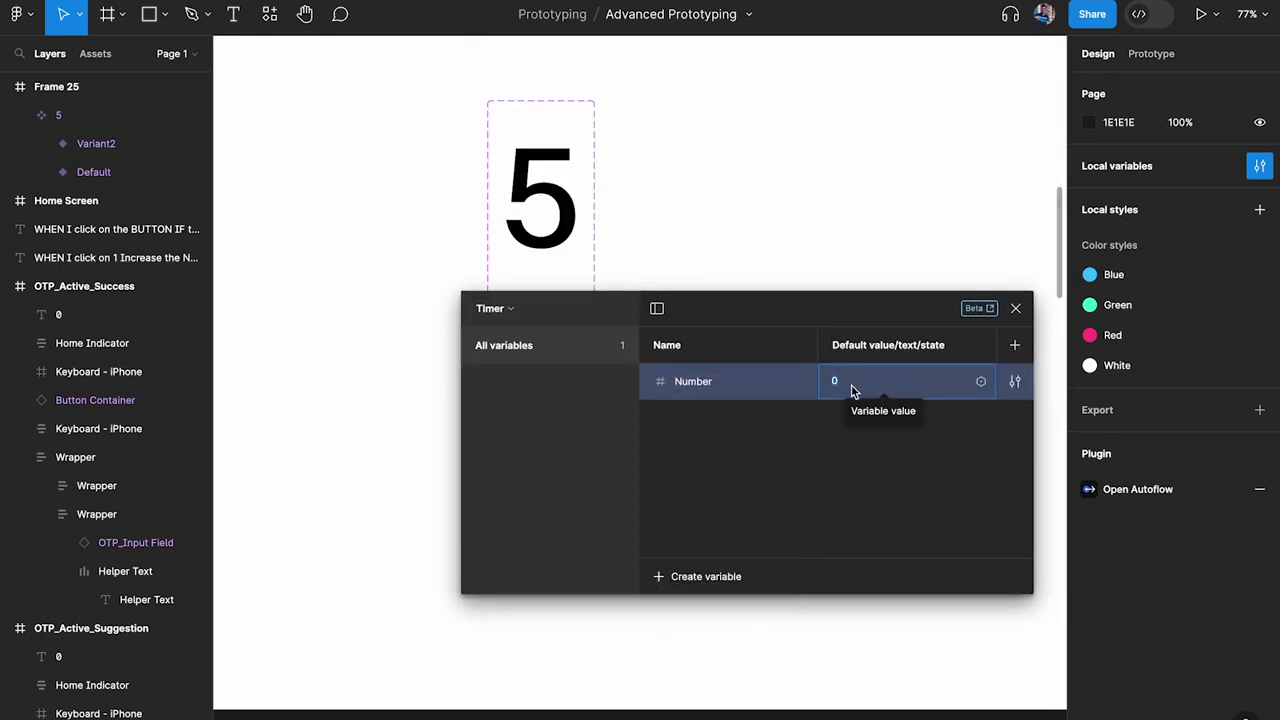
pyautogui.write('6')
pyautogui.press('Return')
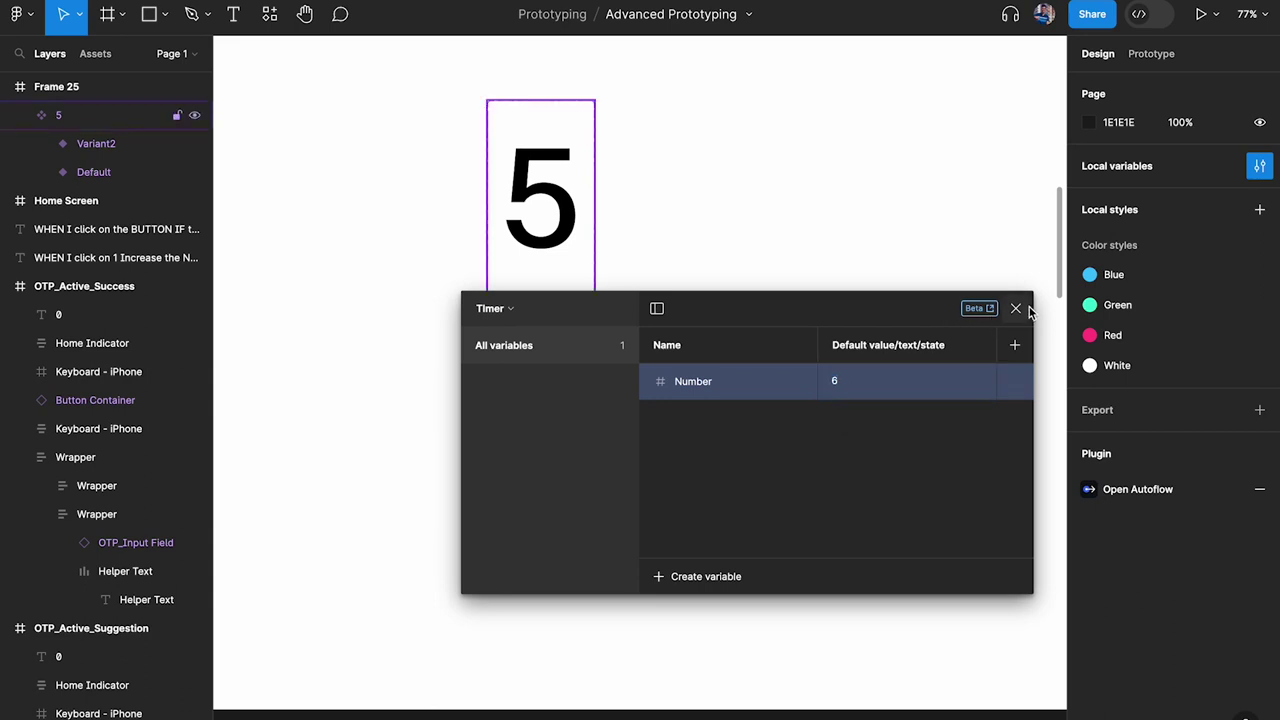
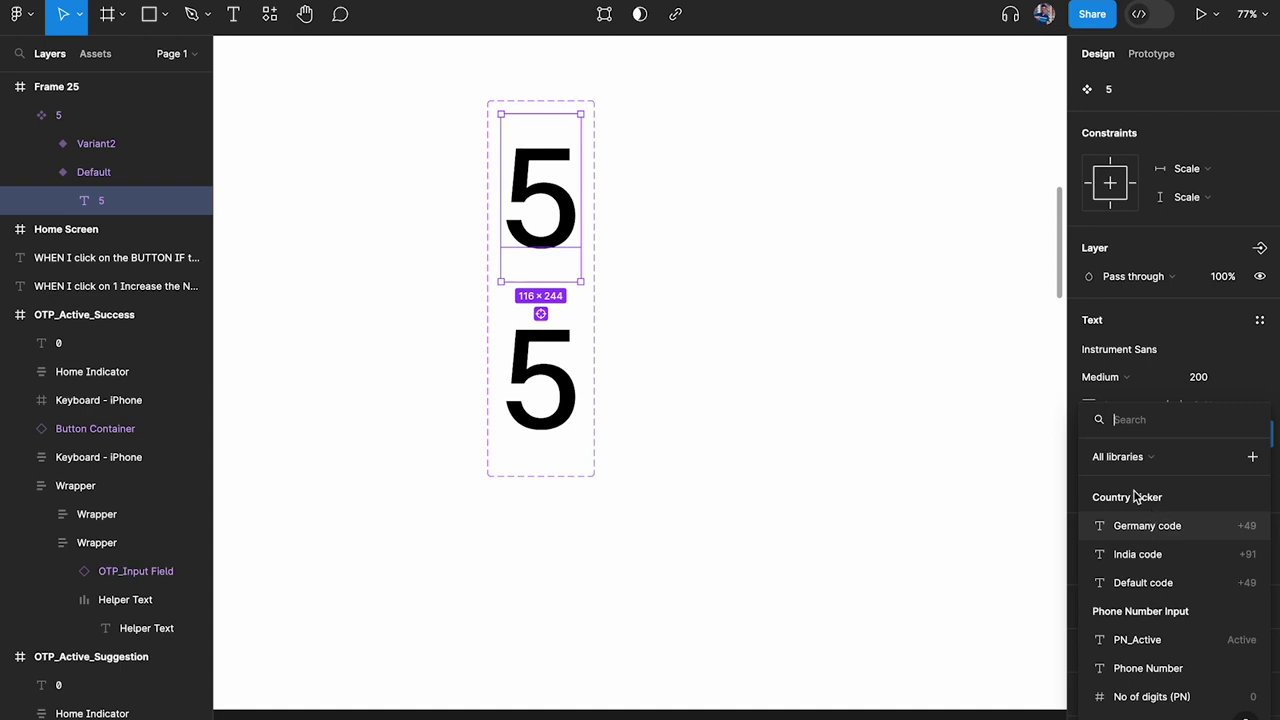
pyautogui.write('tim')
pyautogui.press('Escape')
pyautogui.click(963, 331)
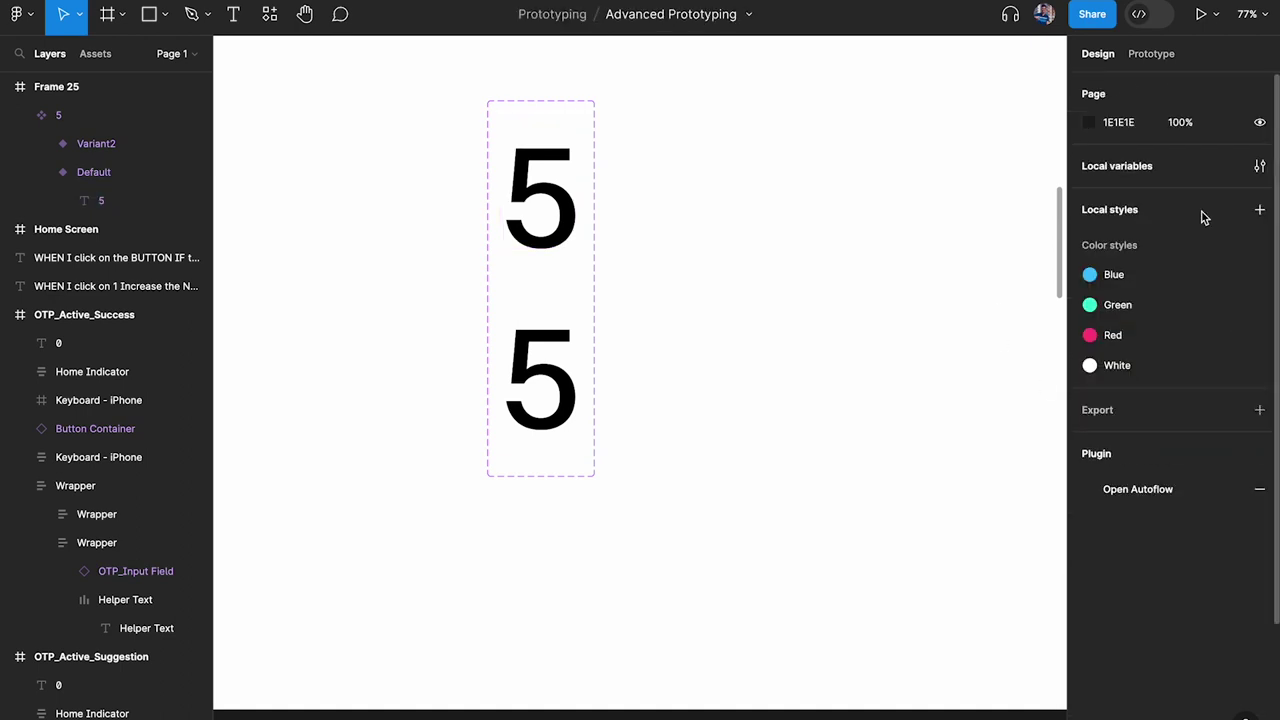
# Rename the number variable in the Timer collection to Seconds.
pyautogui.click(1259, 166)
pyautogui.doubleClick(755, 147)
pyautogui.write('T')
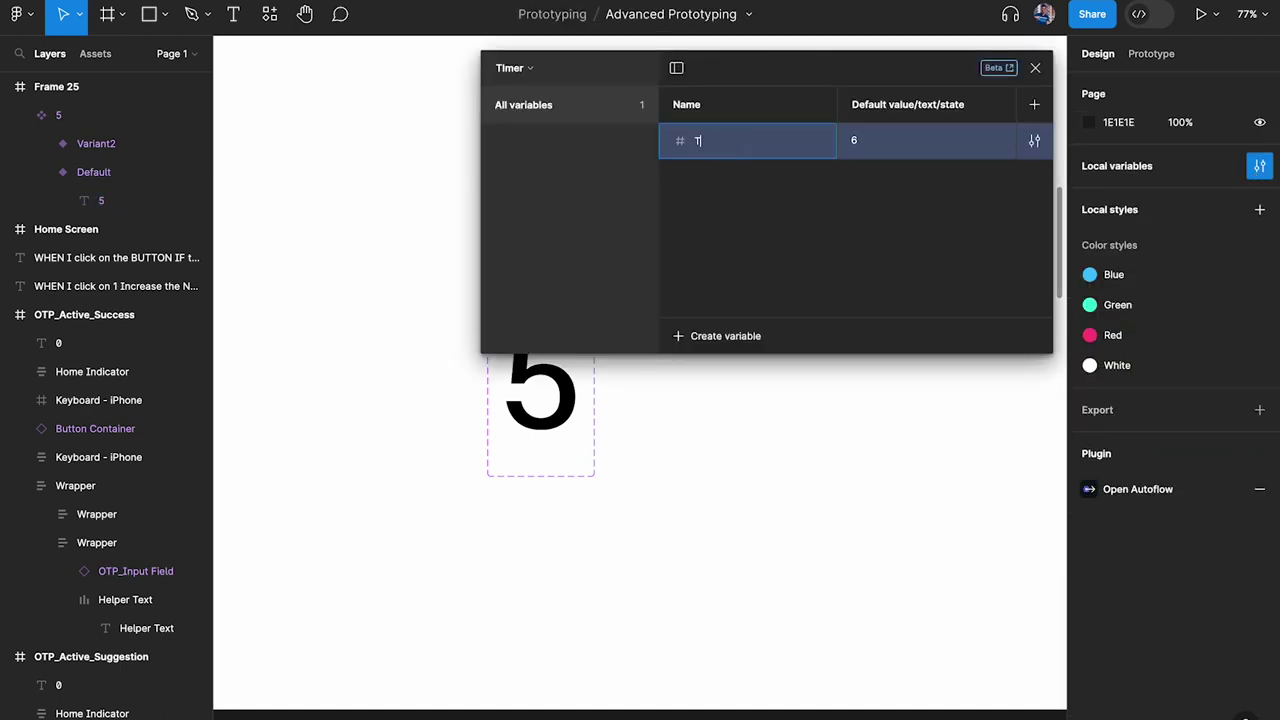
pyautogui.write('Seconds')
pyautogui.press('Return')
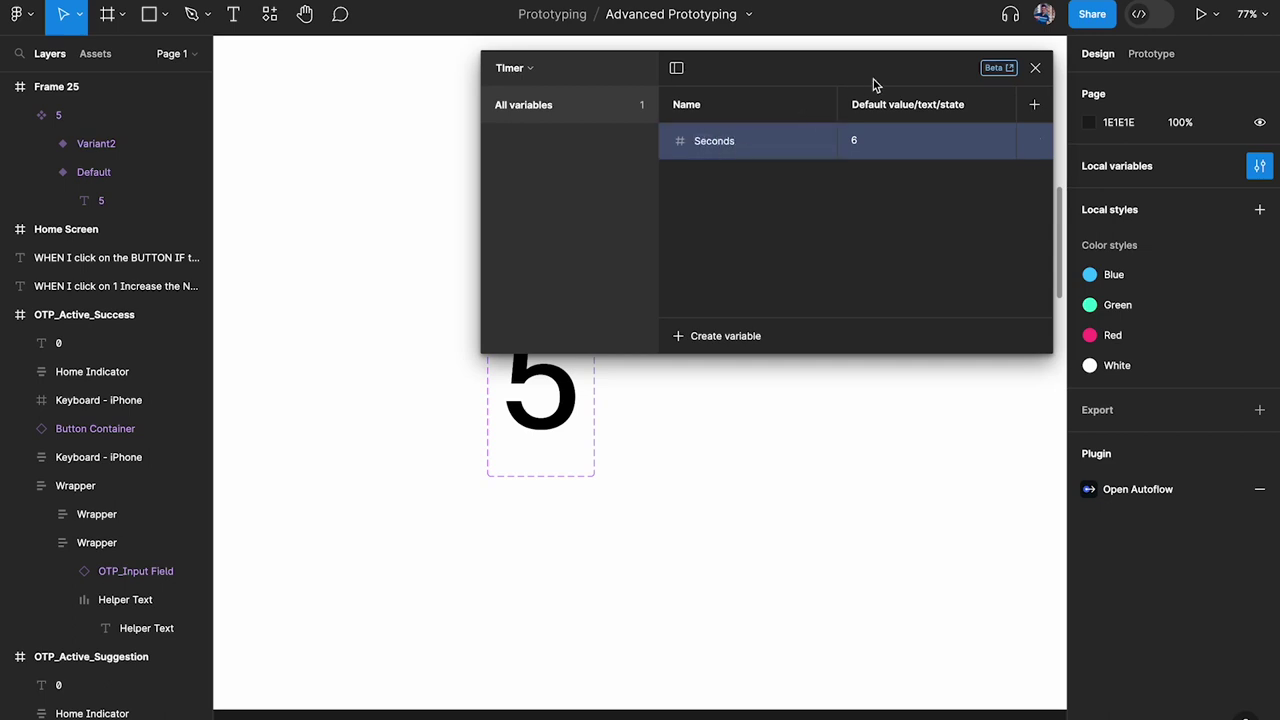
# Bind the text content of the Default variant's digit to the Seconds variable.
pyautogui.click(1035, 67)
pyautogui.doubleClick(540, 195)
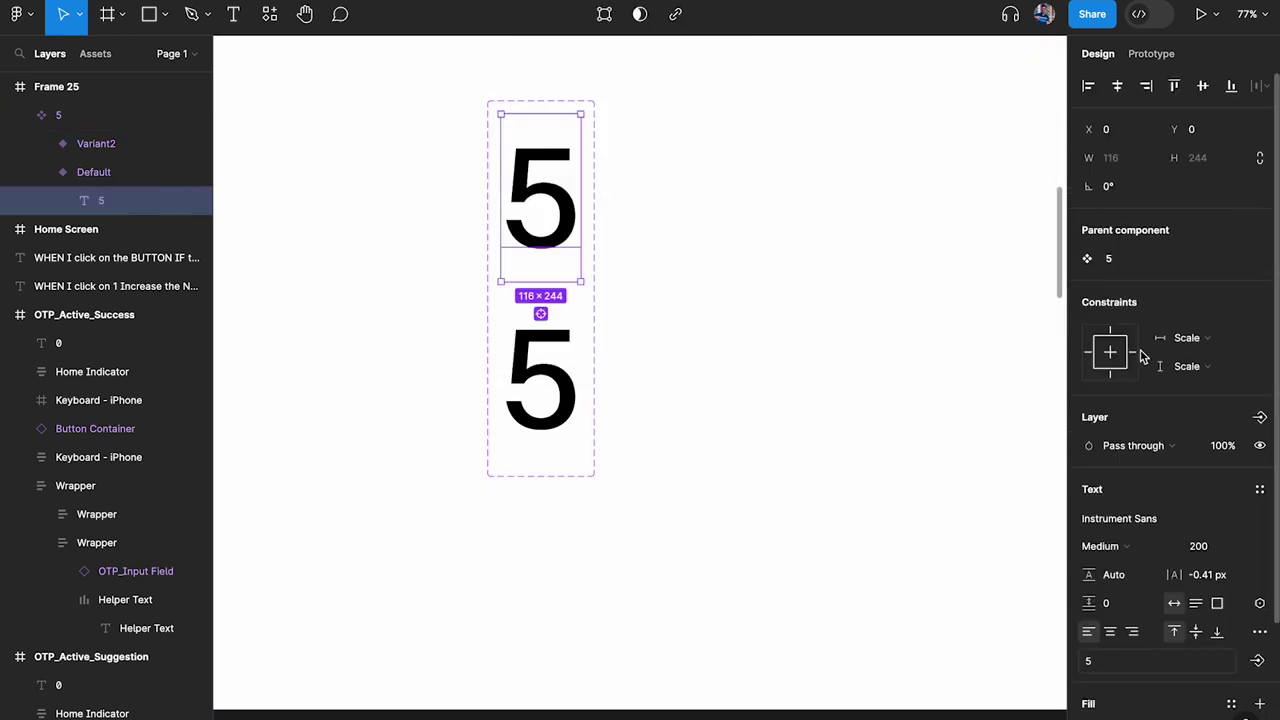
pyautogui.scroll(-3, 1243, 546)
pyautogui.click(1261, 436)
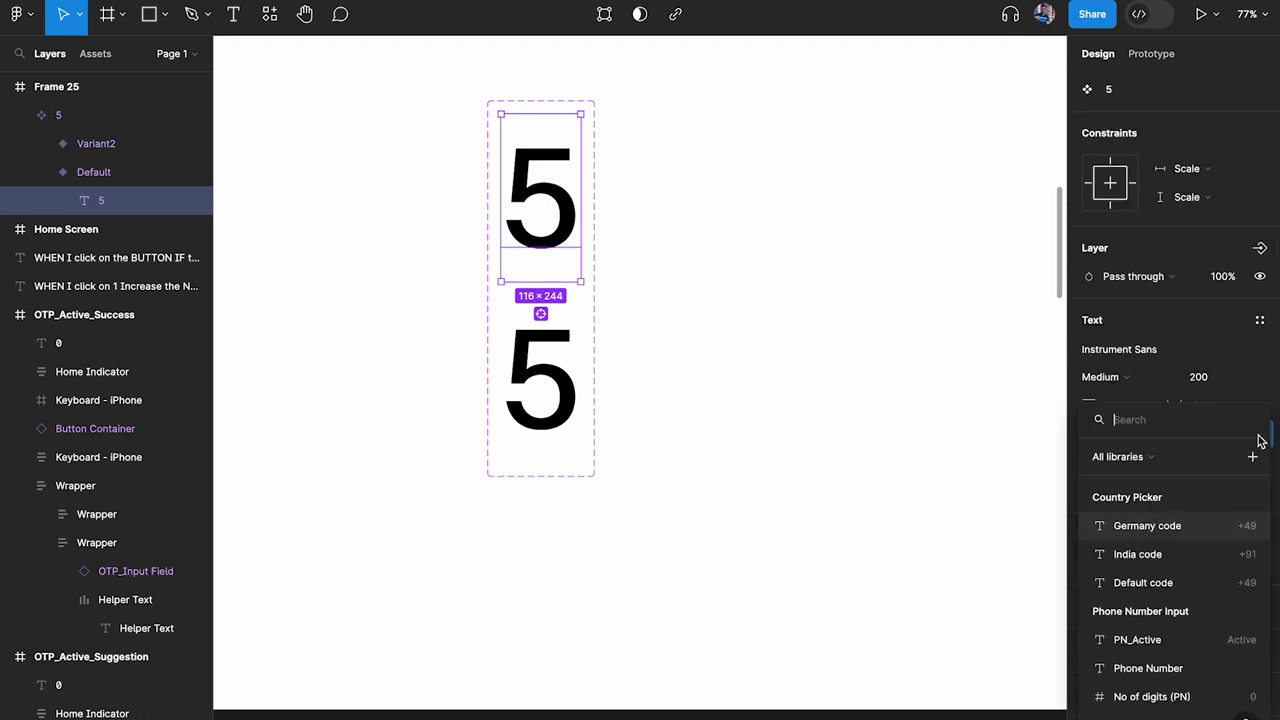
pyautogui.write('se')
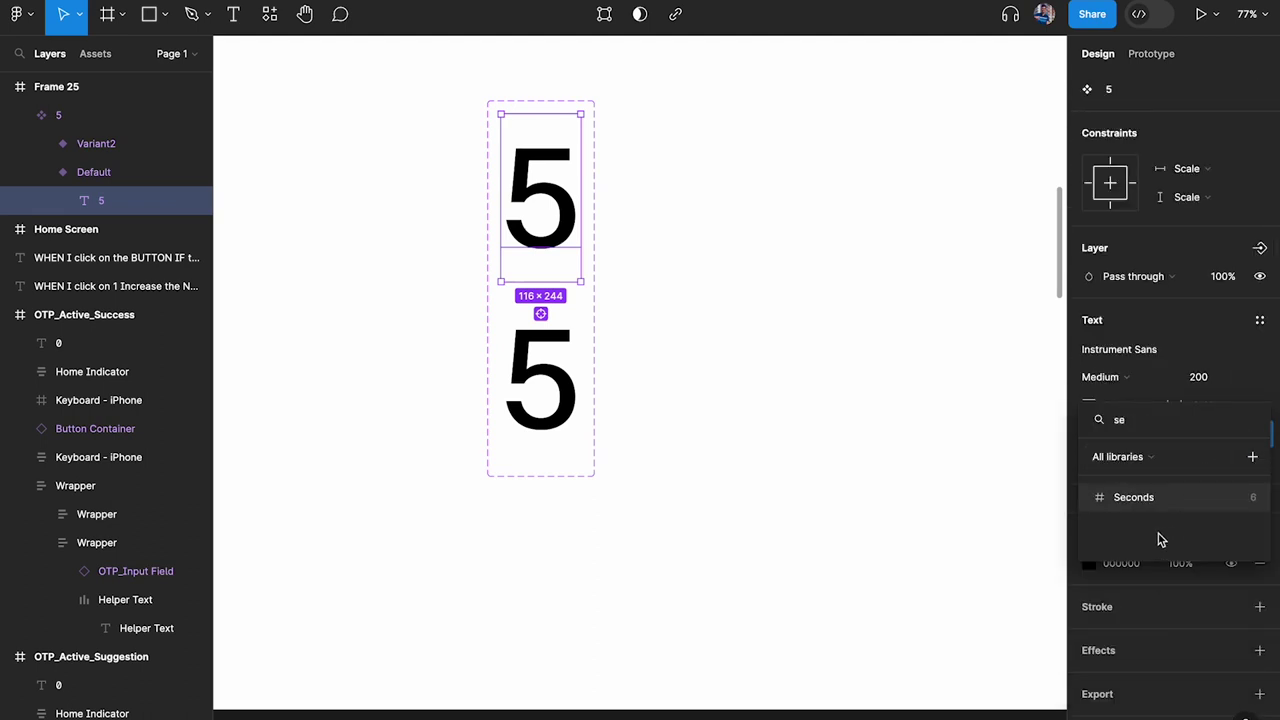
pyautogui.click(1149, 503)
pyautogui.click(799, 257)
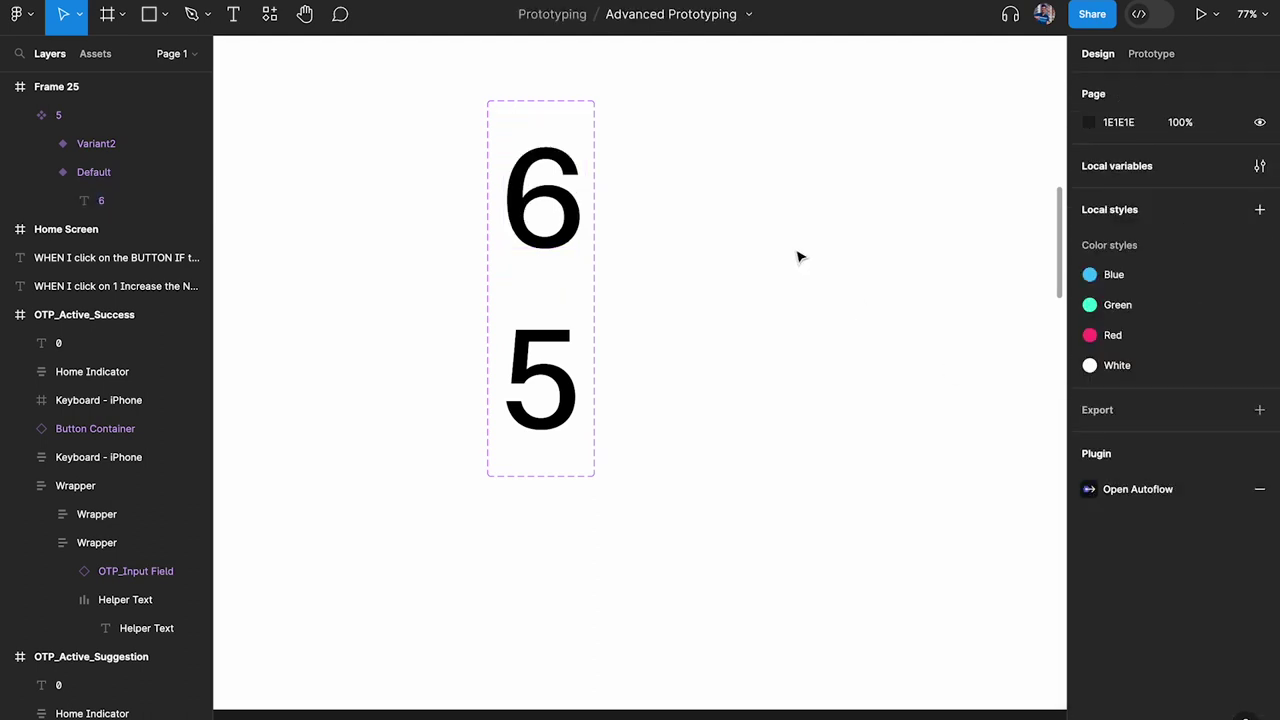
# Apply auto layout to the component set that holds the two timer variants.
pyautogui.click(588, 221)
pyautogui.doubleClick(584, 220)
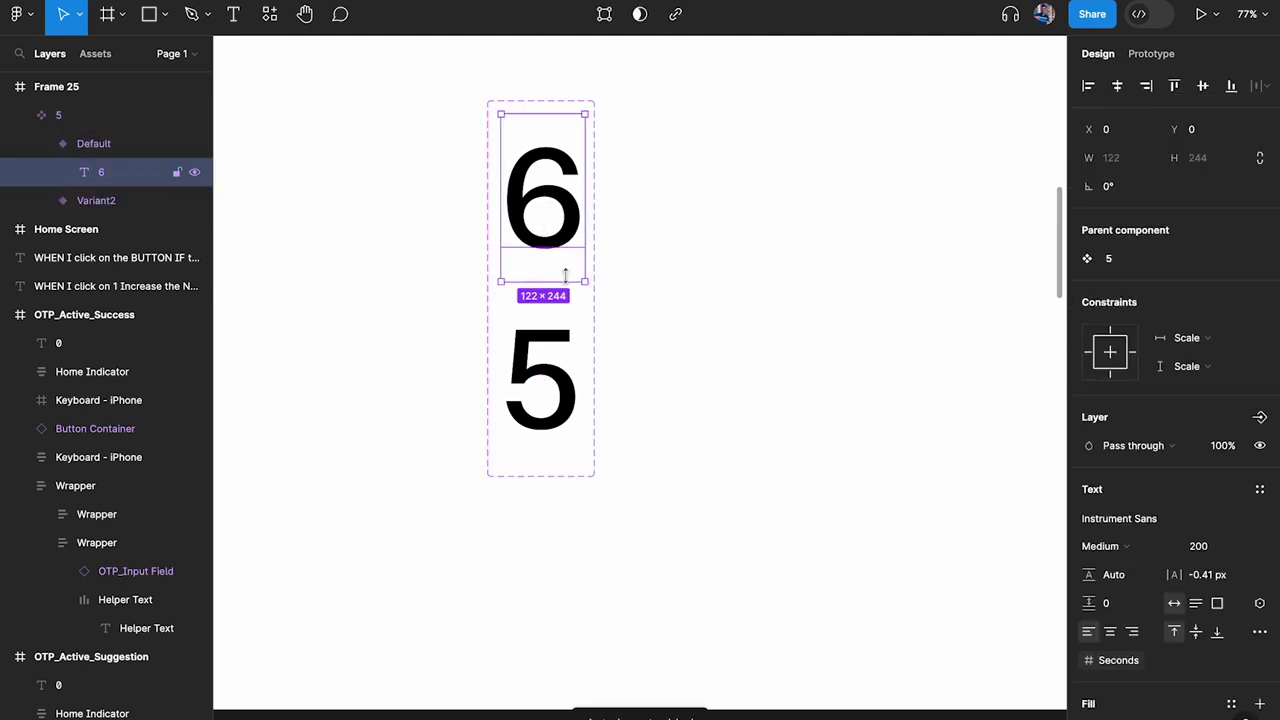
pyautogui.click(734, 174)
pyautogui.scroll(-2, 734, 174)
pyautogui.scroll(-2, 737, 176)
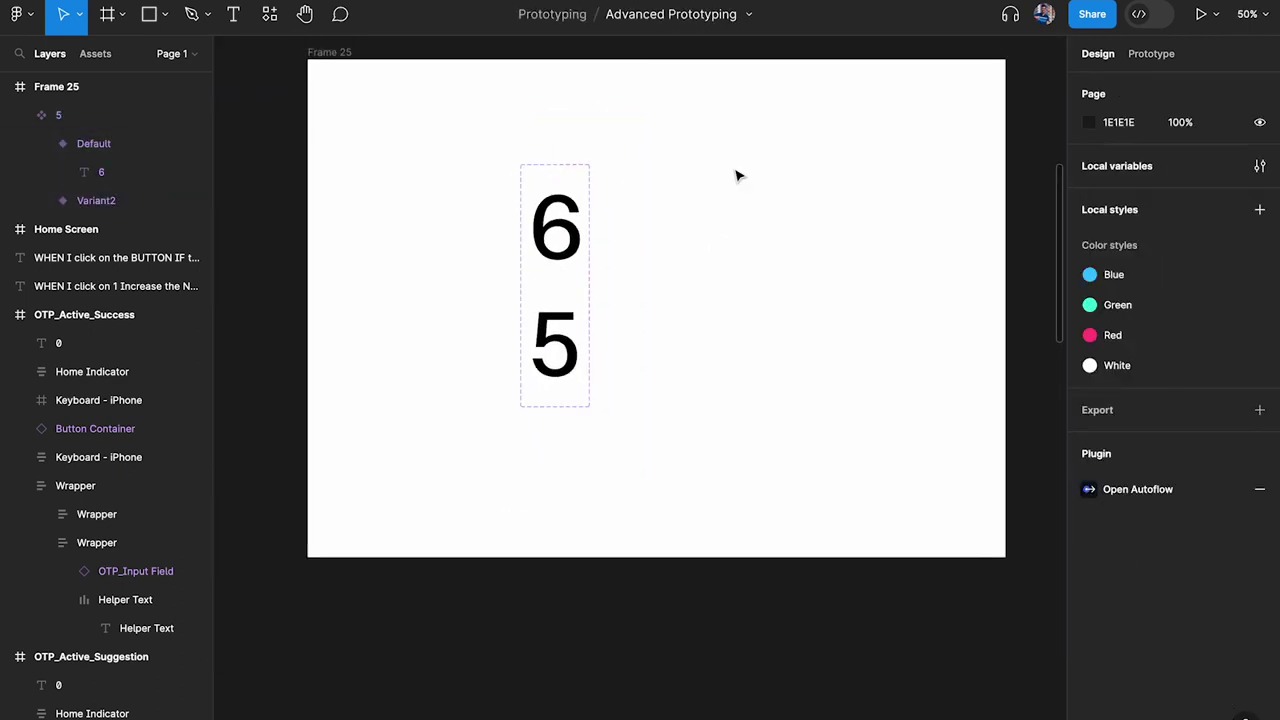
pyautogui.click(563, 260)
pyautogui.scroll(1, 563, 258)
pyautogui.scroll(4, 563, 258)
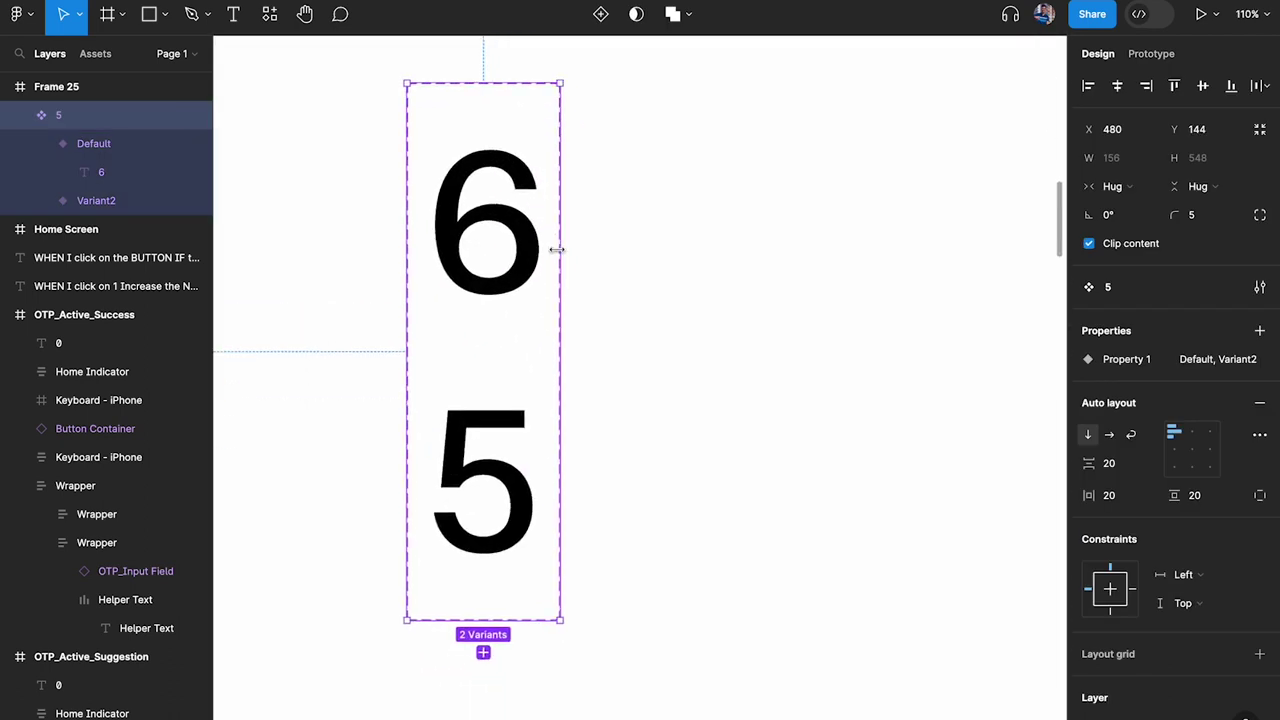
# Choose Seconds as the target variable of the Set variable action in the Default variant's delay interaction.
pyautogui.click(115, 144)
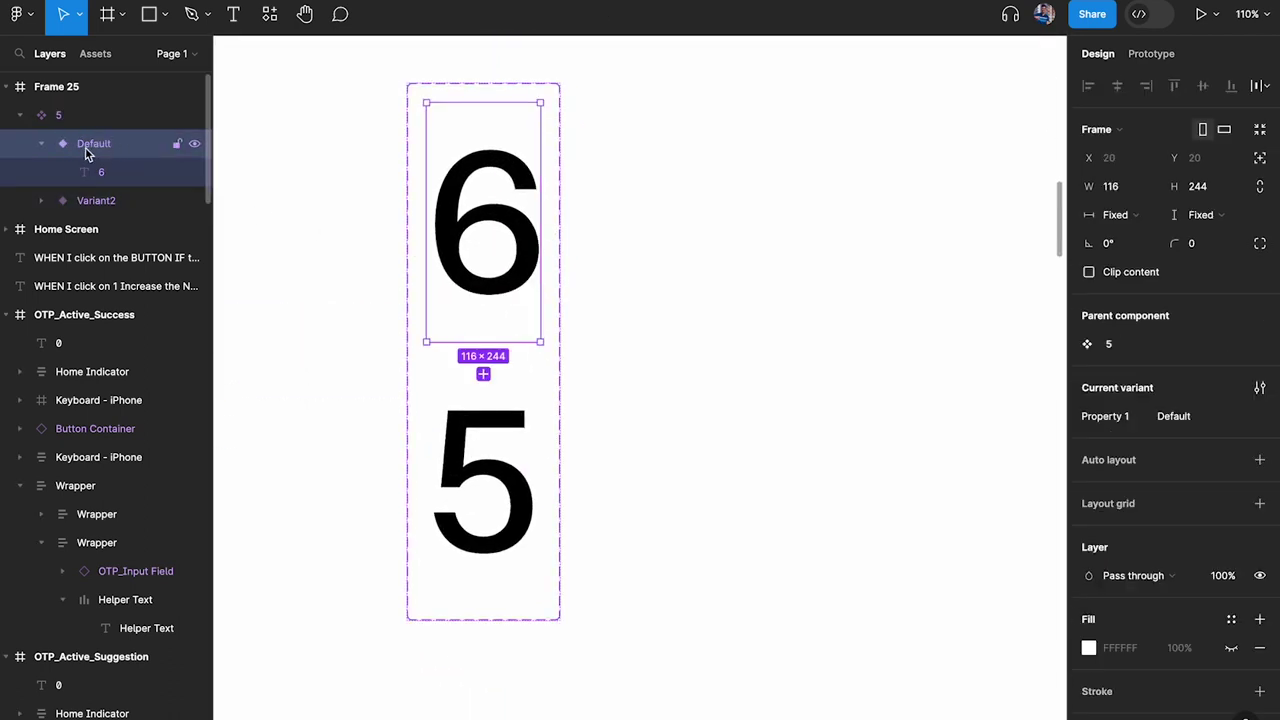
pyautogui.click(1160, 56)
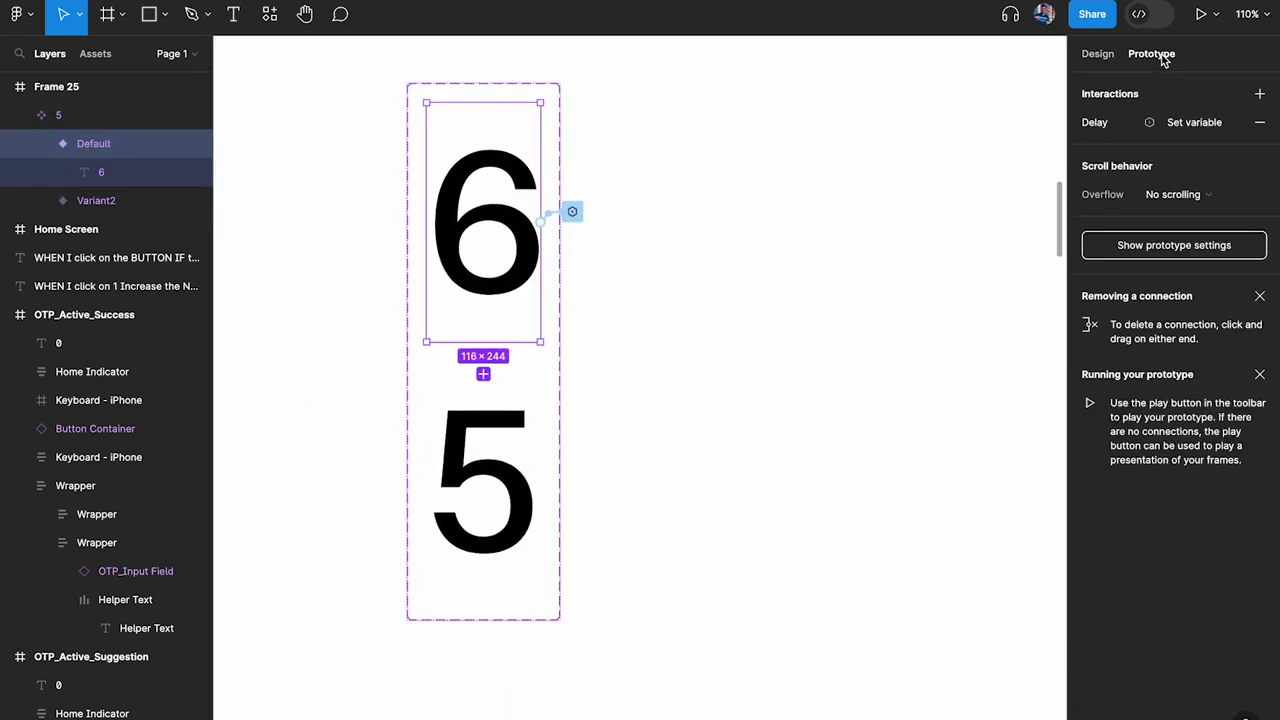
pyautogui.click(1190, 124)
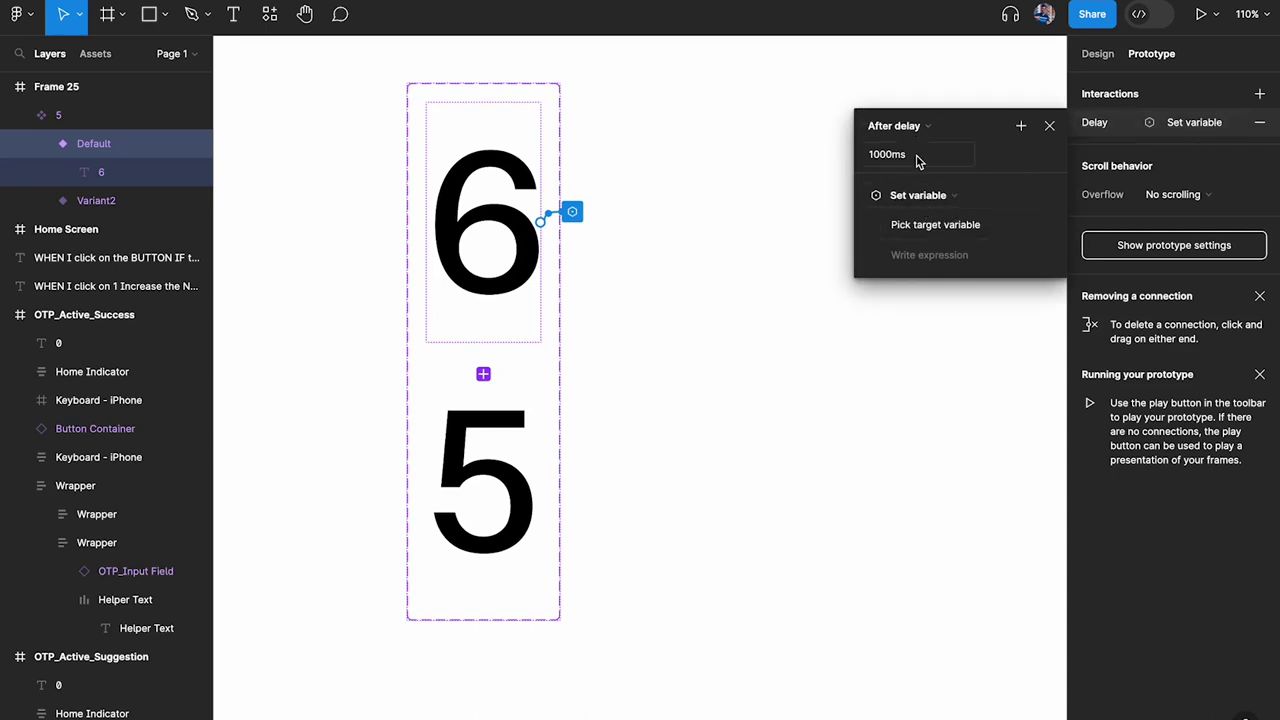
pyautogui.click(960, 230)
pyautogui.write('tim')
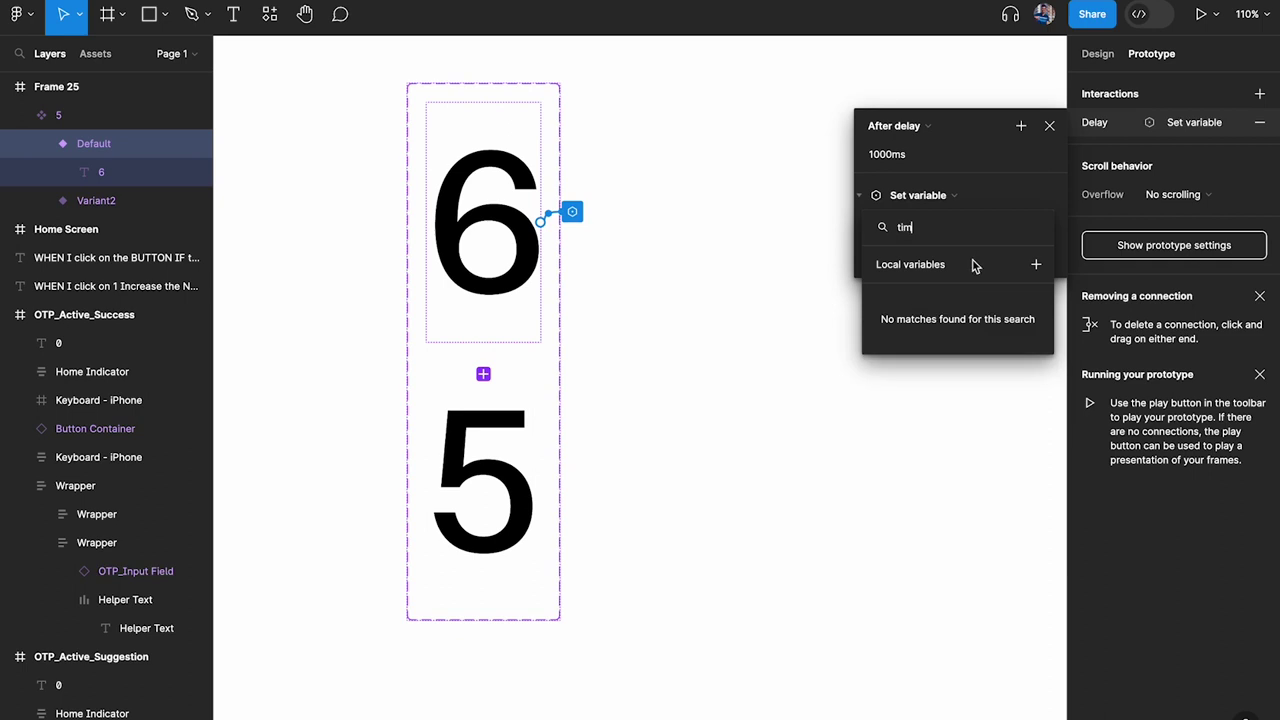
pyautogui.press('BackSpace')
pyautogui.press('BackSpace')
pyautogui.press('BackSpace')
pyautogui.write('se')
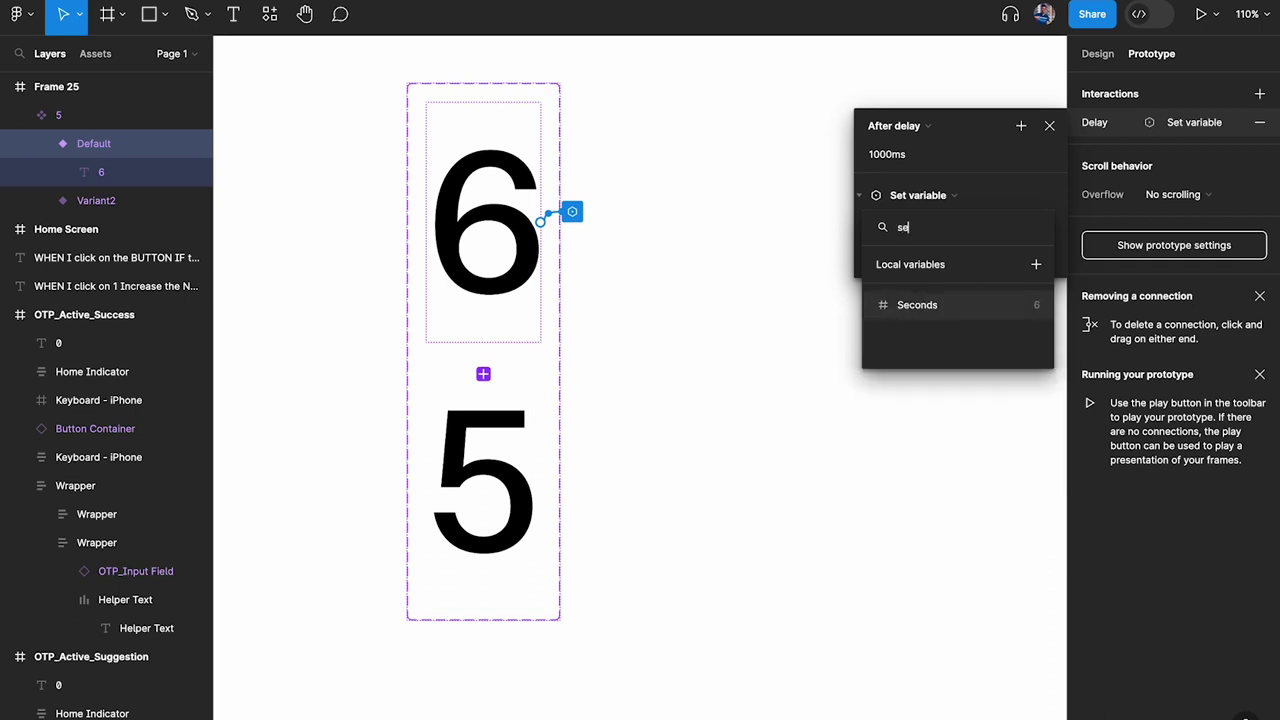
pyautogui.click(942, 307)
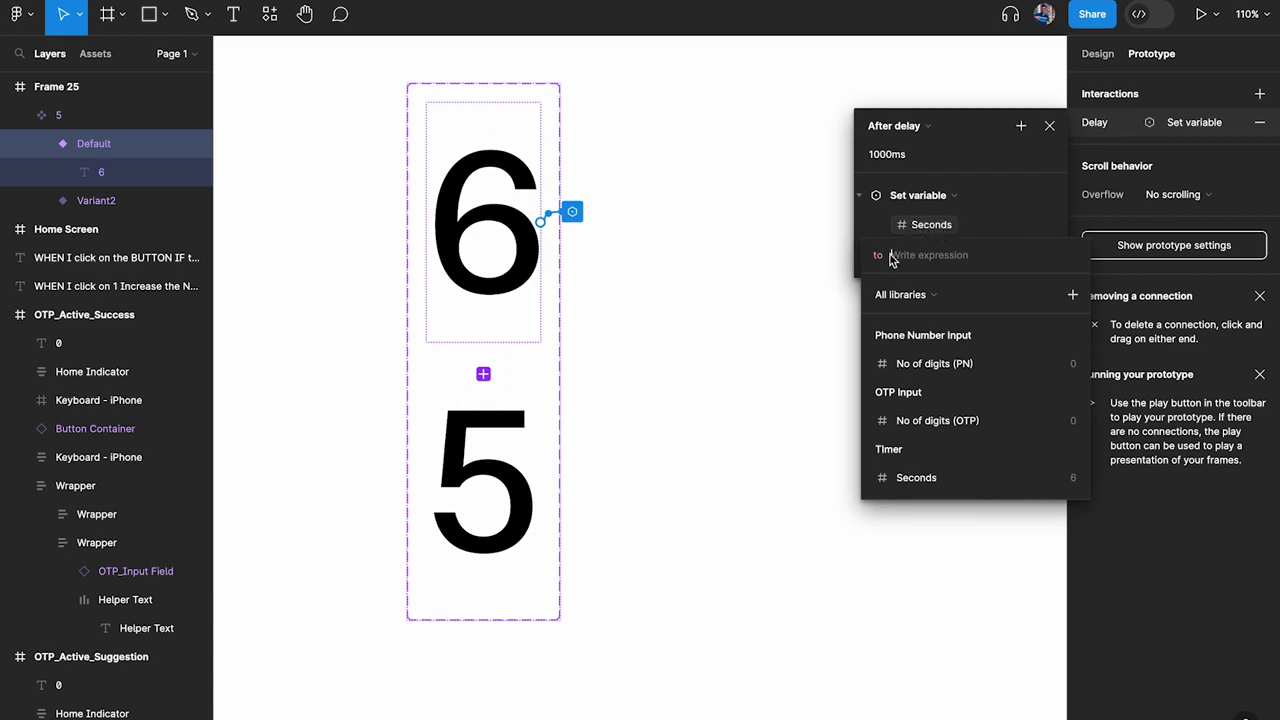
# Write the Set variable expression as Seconds - 1 and close the interaction details.
pyautogui.write('se')
pyautogui.click(920, 337)
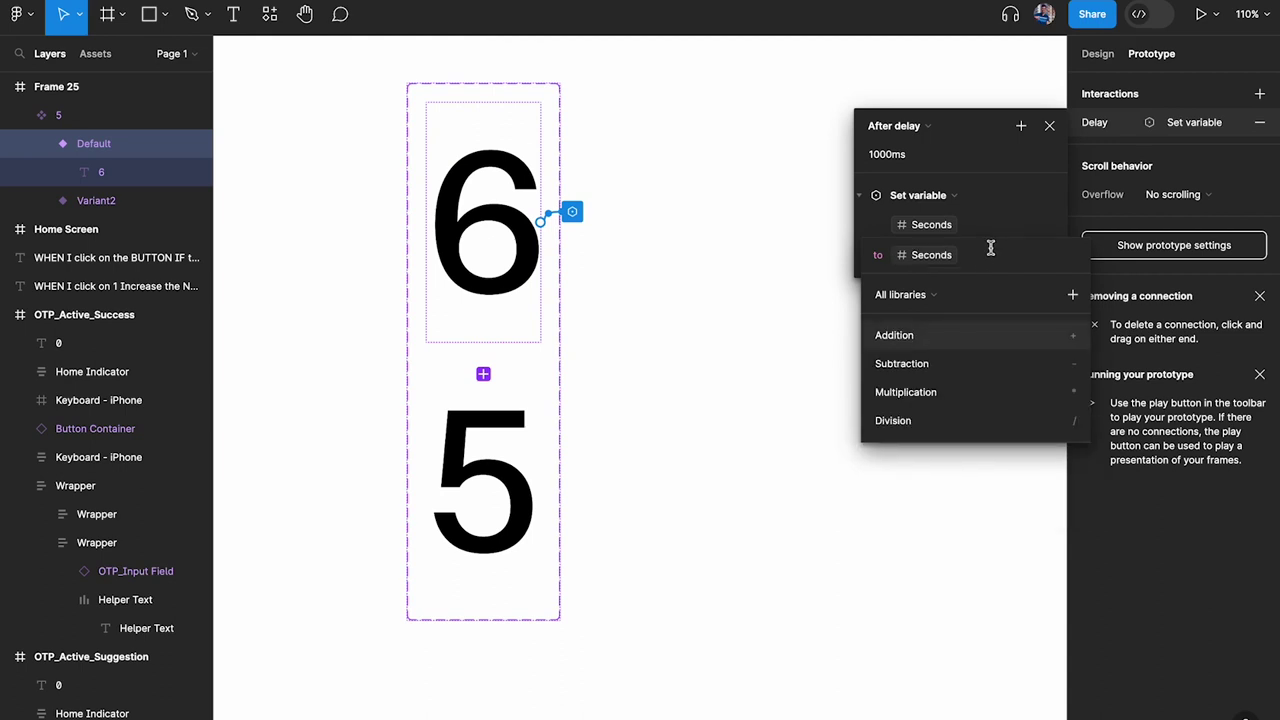
pyautogui.write('-1')
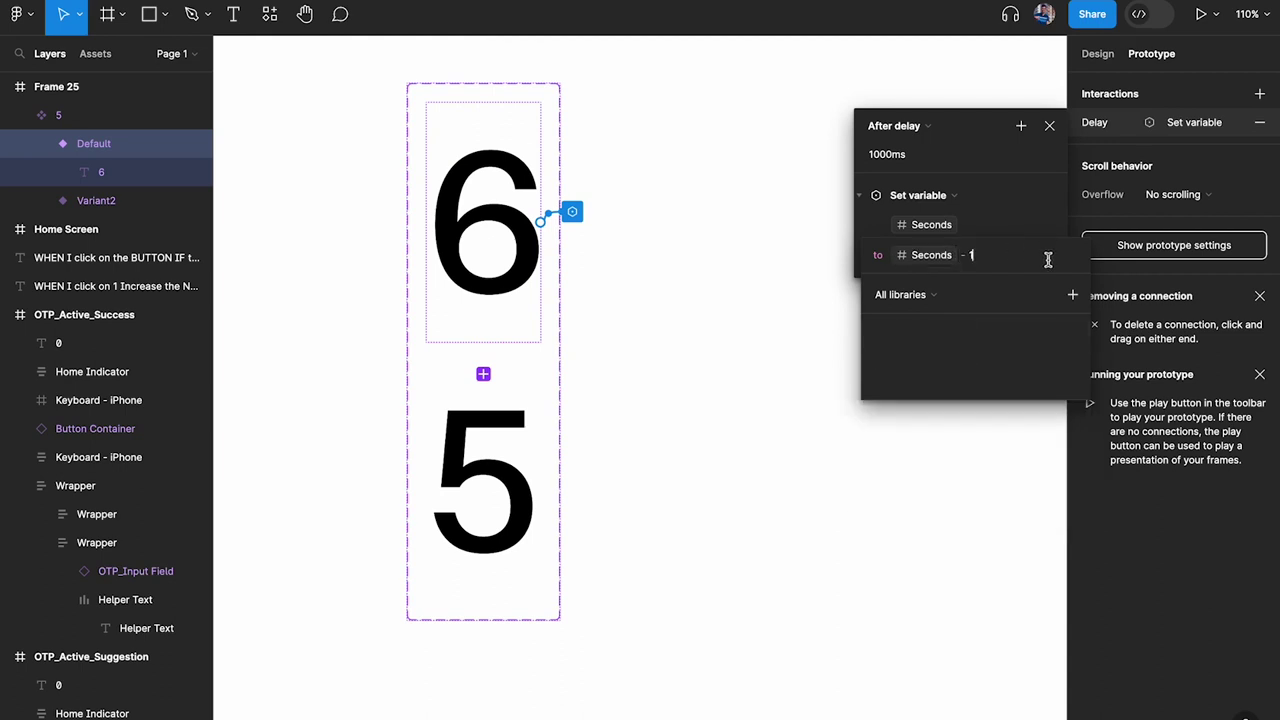
pyautogui.press('BackSpace')
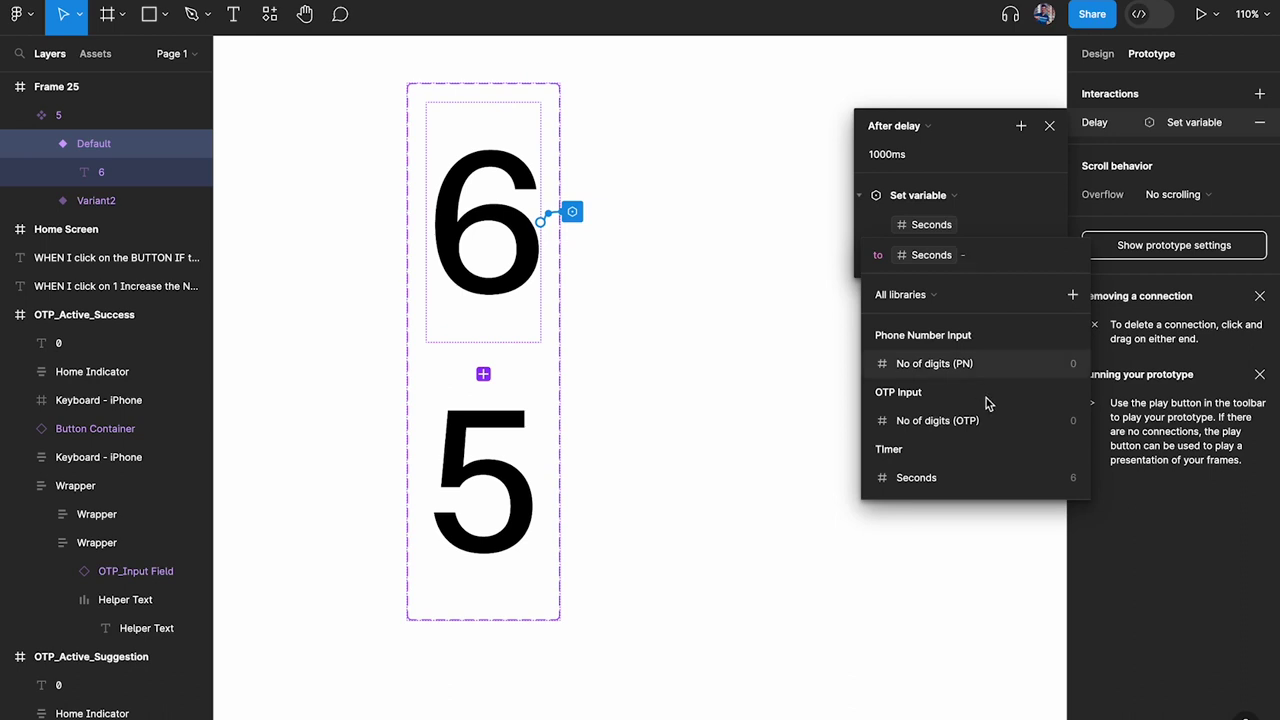
pyautogui.press('BackSpace')
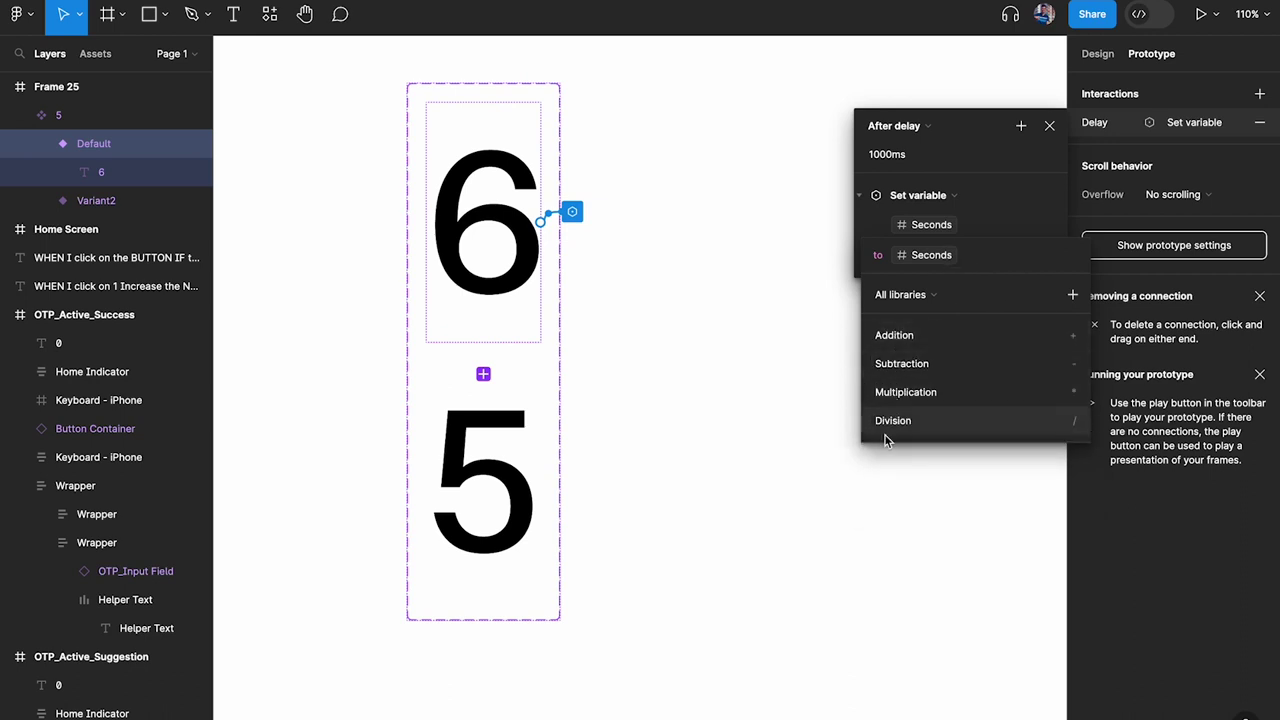
pyautogui.click(915, 366)
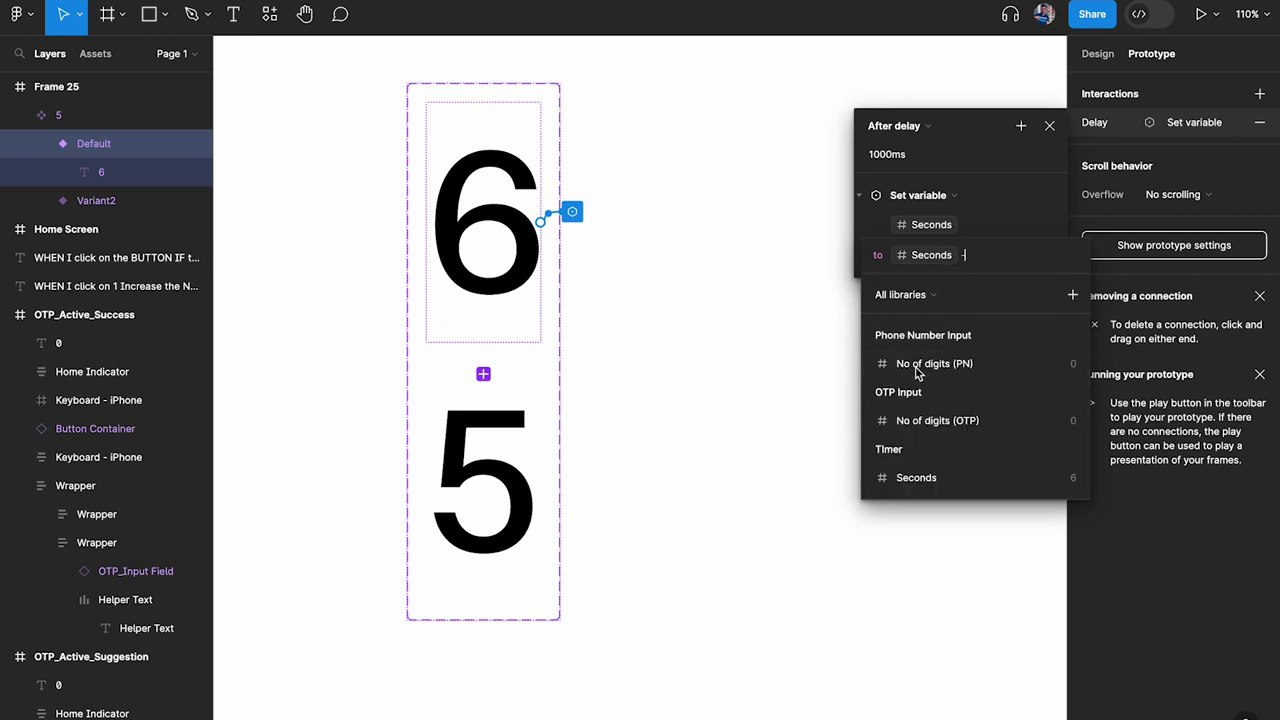
pyautogui.write('1')
pyautogui.click(1030, 222)
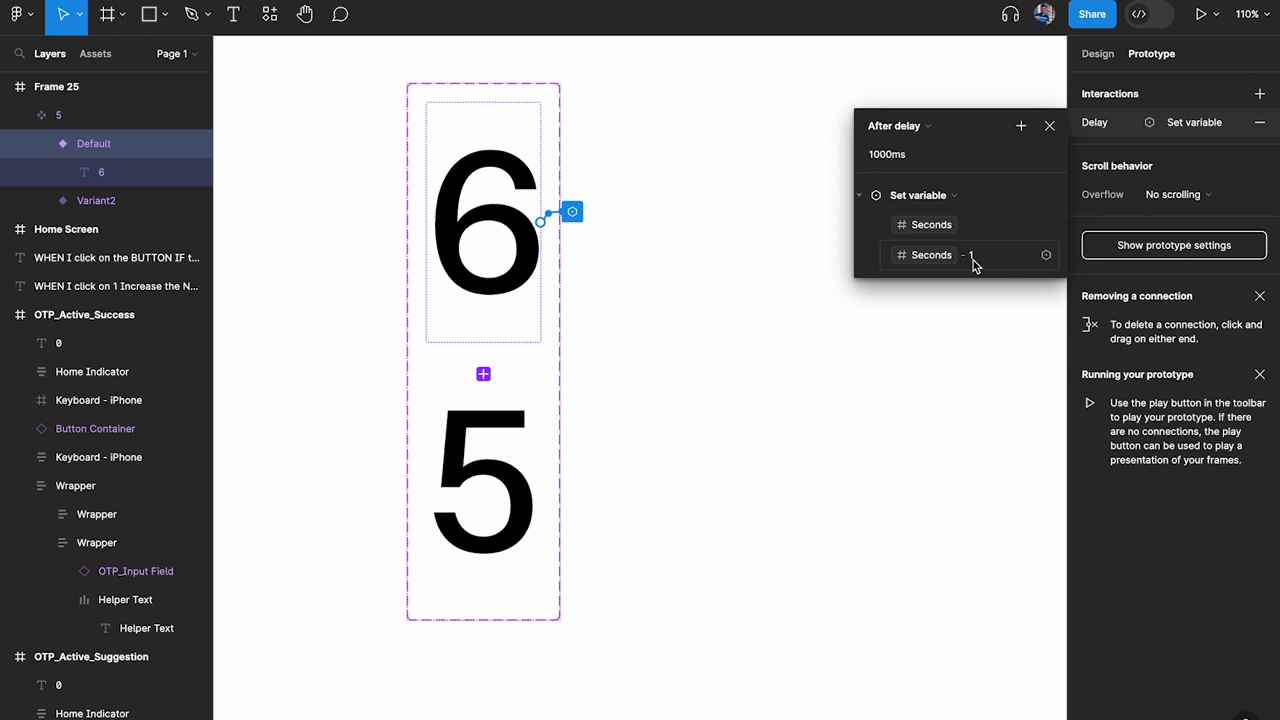
pyautogui.click(1049, 125)
# Preview the Frame 25 prototype in an enlarged inline preview window, then close it.
pyautogui.click(889, 163)
pyautogui.scroll(-3, 889, 163)
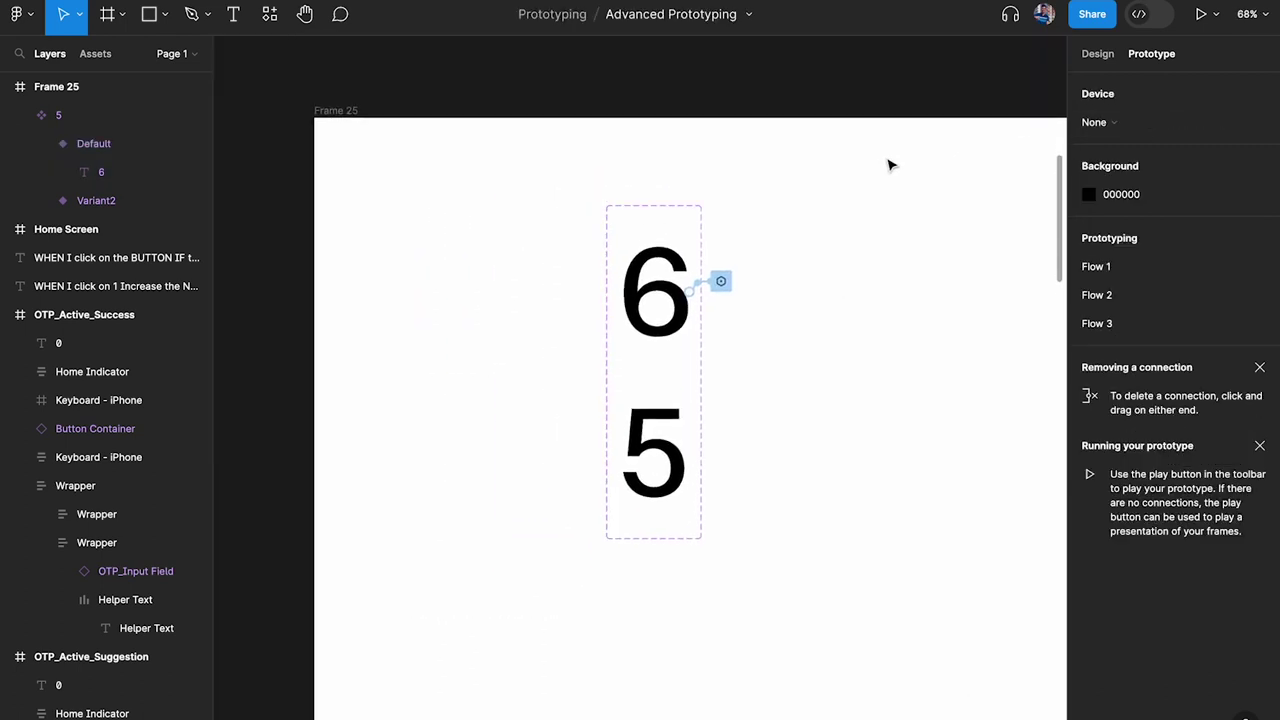
pyautogui.click(358, 117)
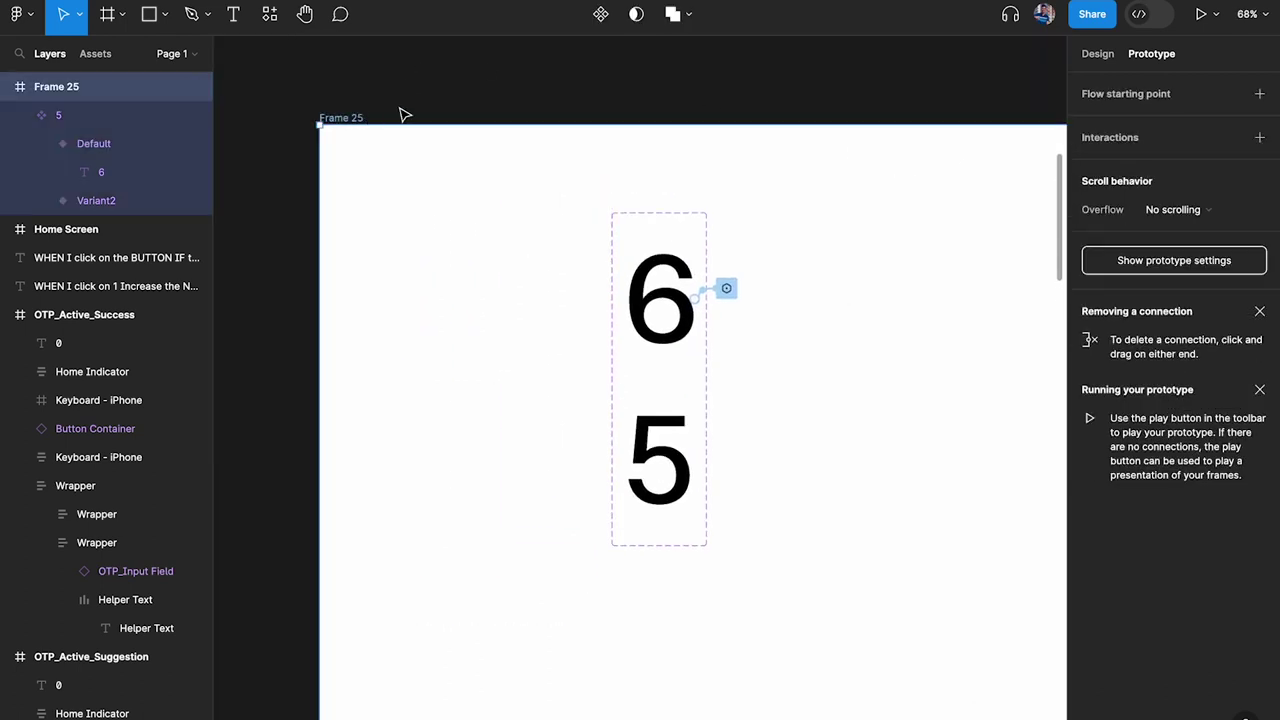
pyautogui.hotkey('shift', 'space')
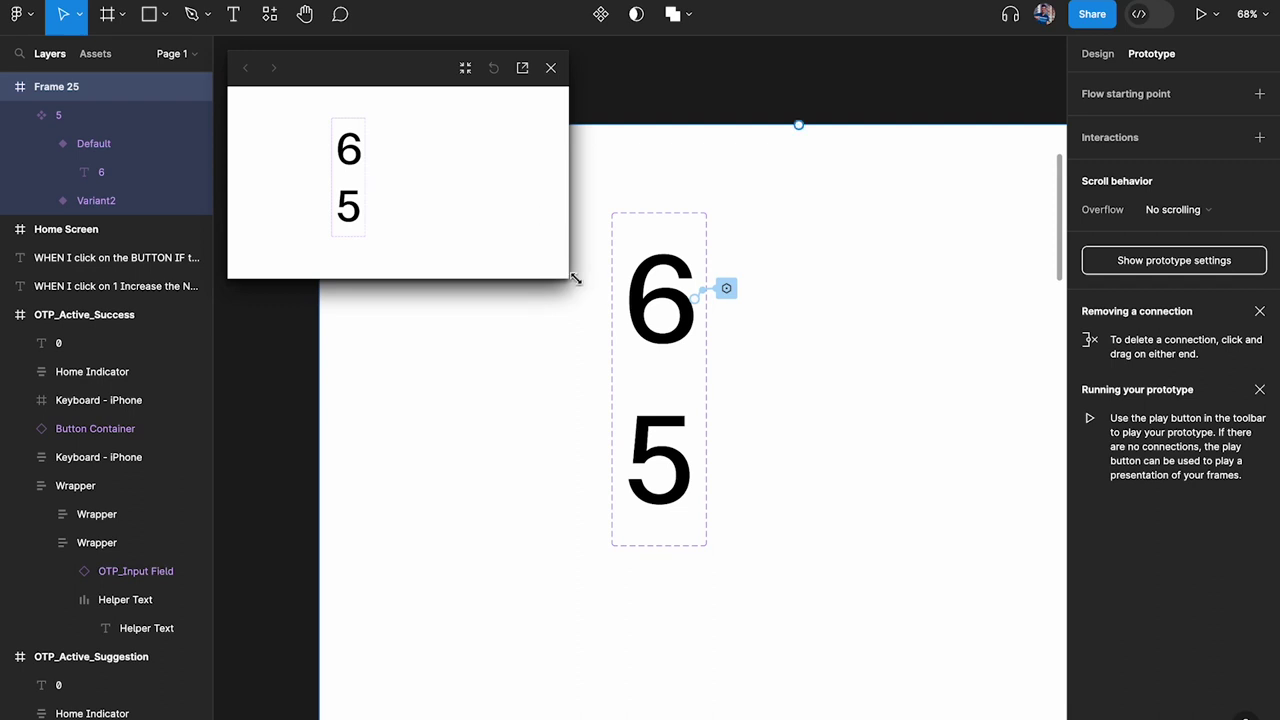
pyautogui.moveTo(575, 279); pyautogui.dragTo(878, 452)
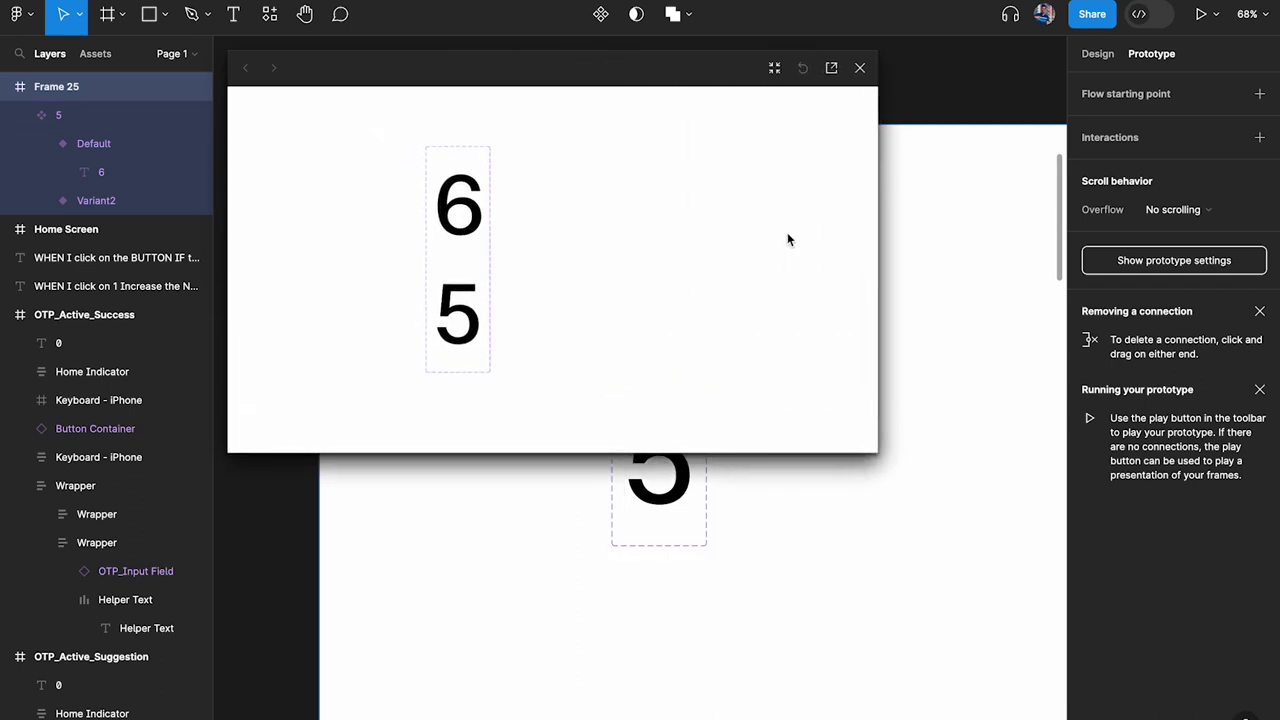
pyautogui.click(860, 67)
# Place an instance of the Default variant beside the component set in Frame 25.
pyautogui.doubleClick(686, 418)
pyautogui.click(665, 308)
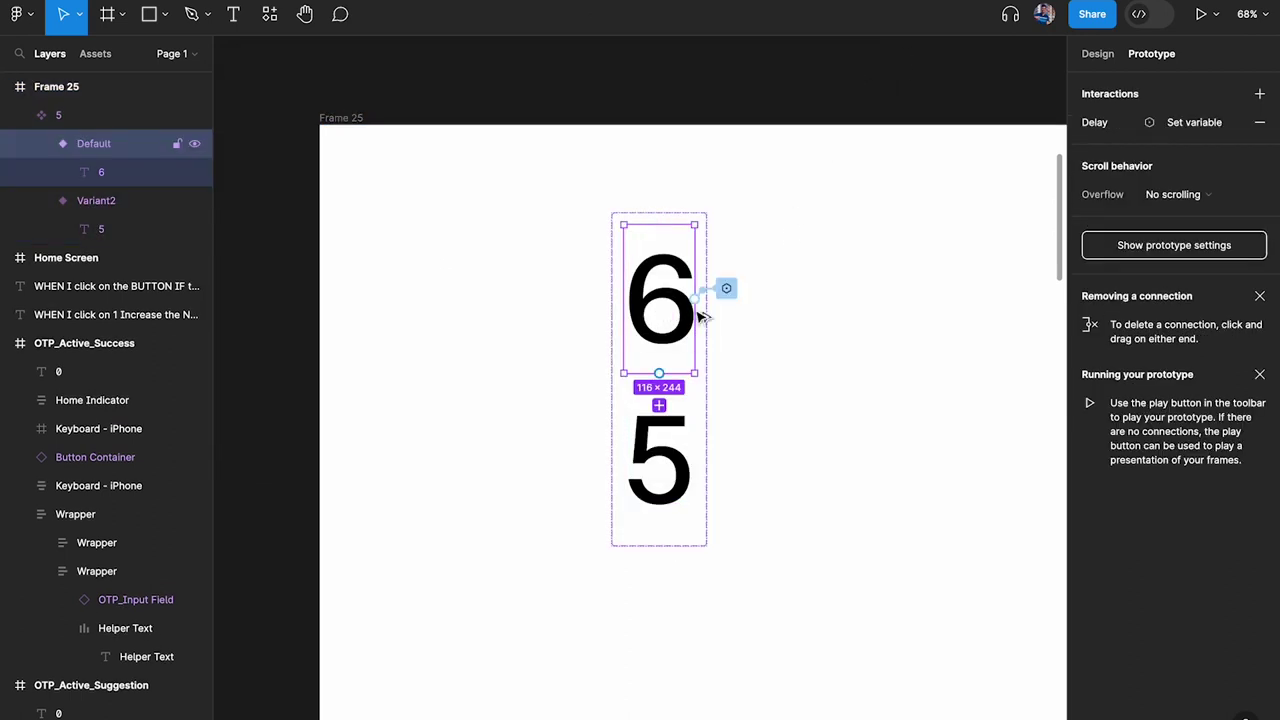
pyautogui.moveTo(665, 308); pyautogui.dragTo(858, 292)
pyautogui.click(857, 194)
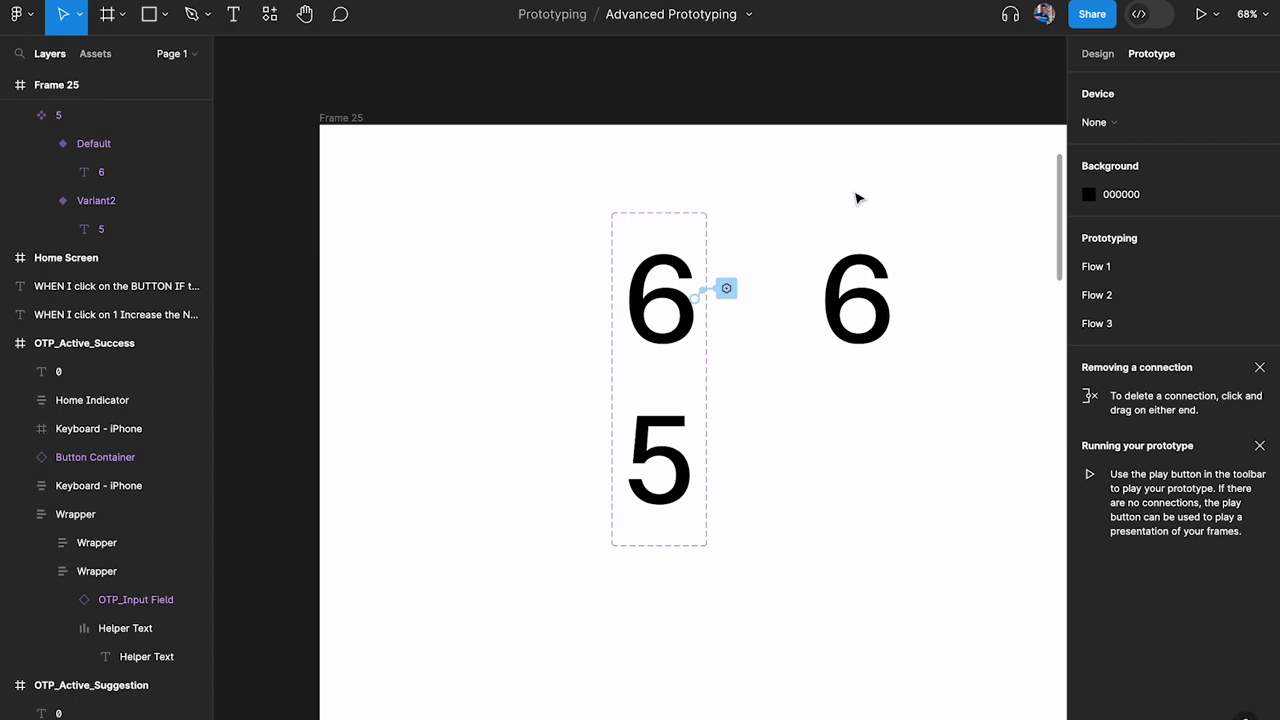
# Preview the Frame 25 prototype with the placed instance in the inline preview, then close it.
pyautogui.click(341, 118)
pyautogui.hotkey('shift', 'space')
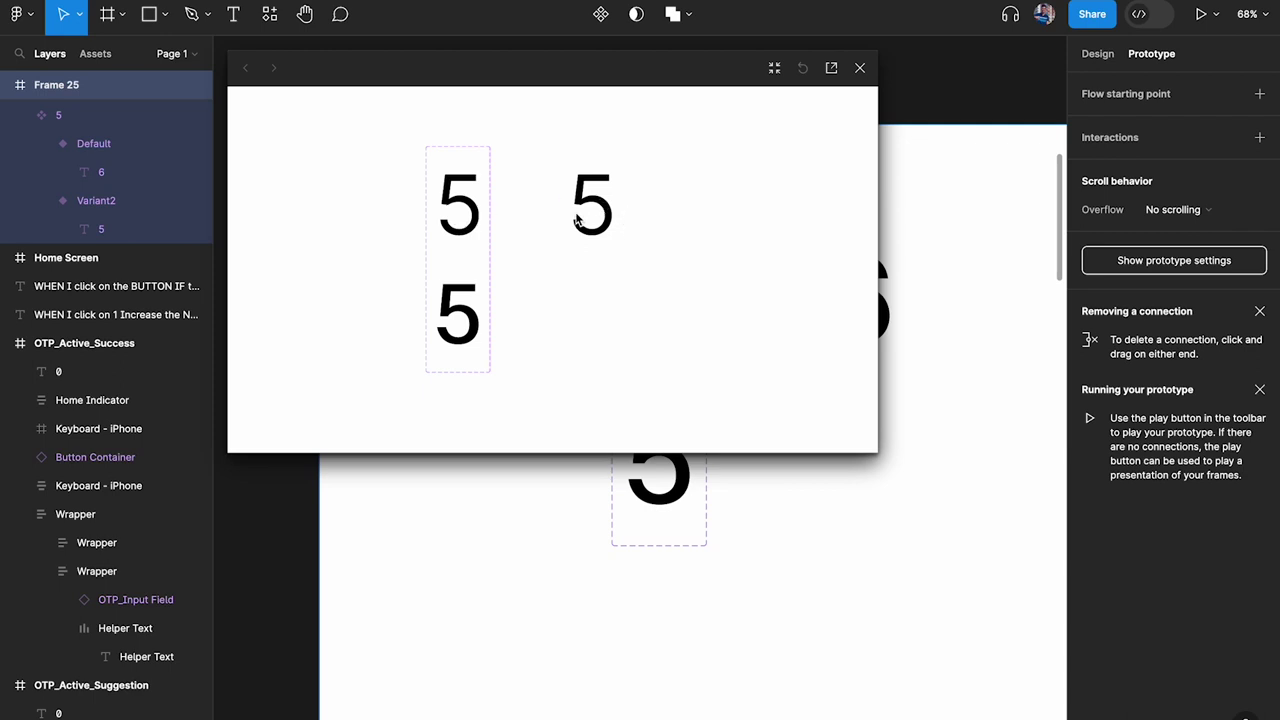
pyautogui.click(860, 67)
# Review the Default variant's delay interaction details, moving them clear of the component set.
pyautogui.click(727, 289)
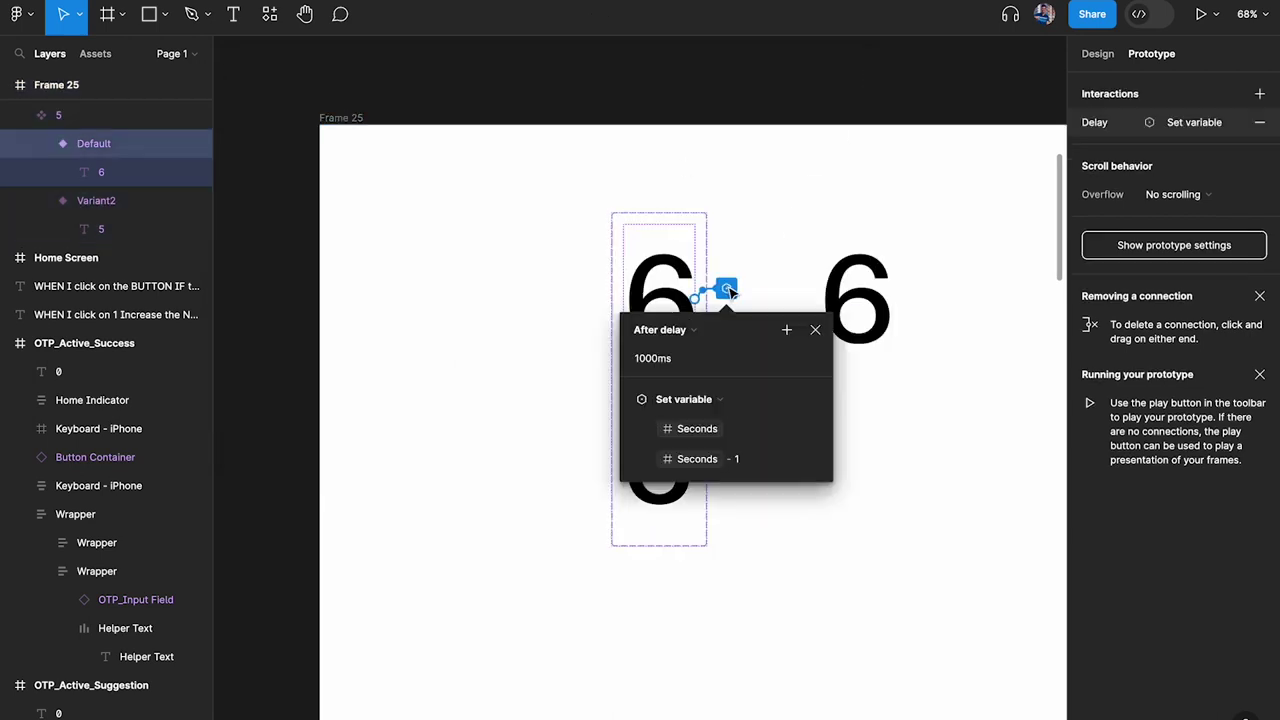
pyautogui.moveTo(749, 329); pyautogui.dragTo(887, 204)
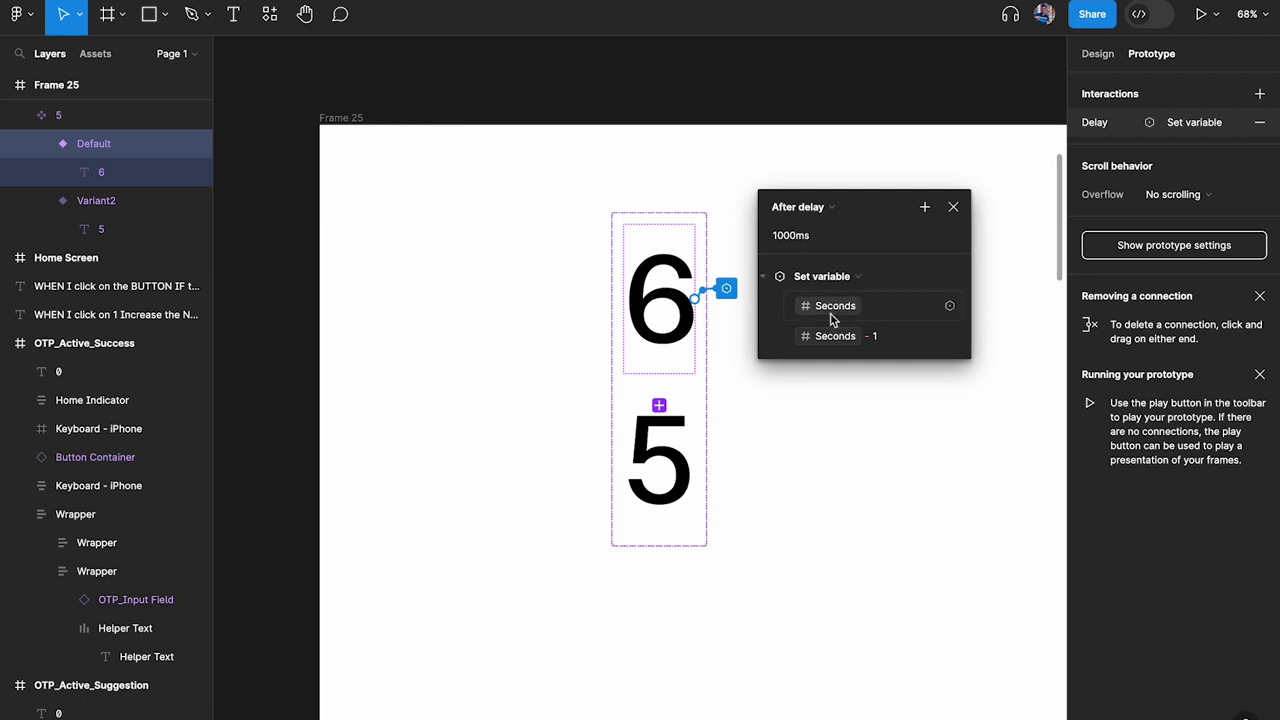
pyautogui.click(672, 380)
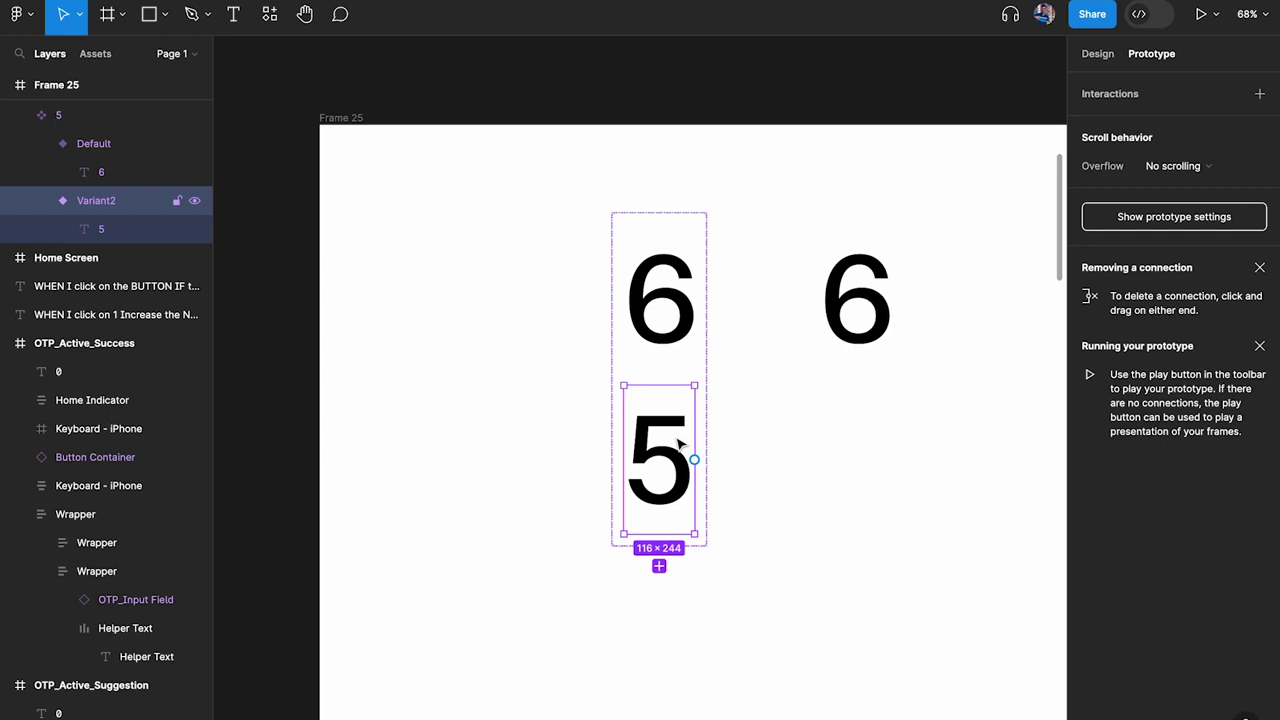
# Rename the component set's variant property from Property 1 to State.
pyautogui.click(677, 208)
pyautogui.click(665, 218)
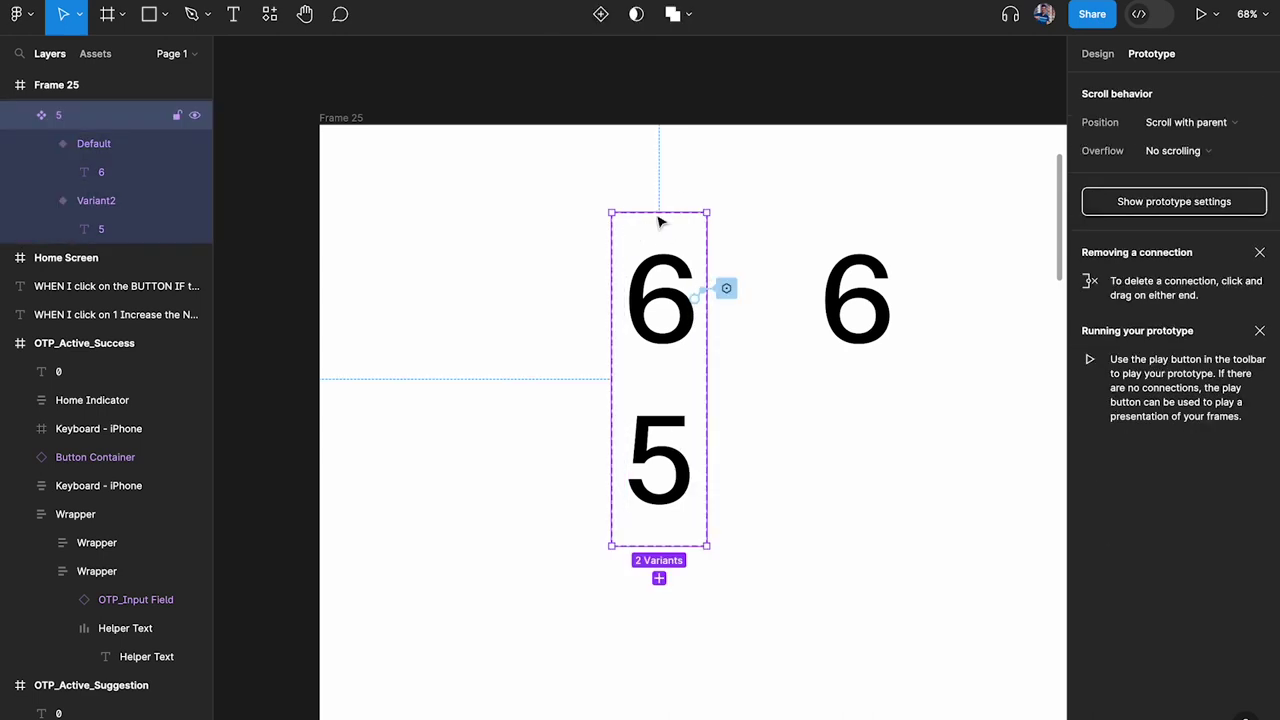
pyautogui.click(1096, 53)
pyautogui.click(662, 310)
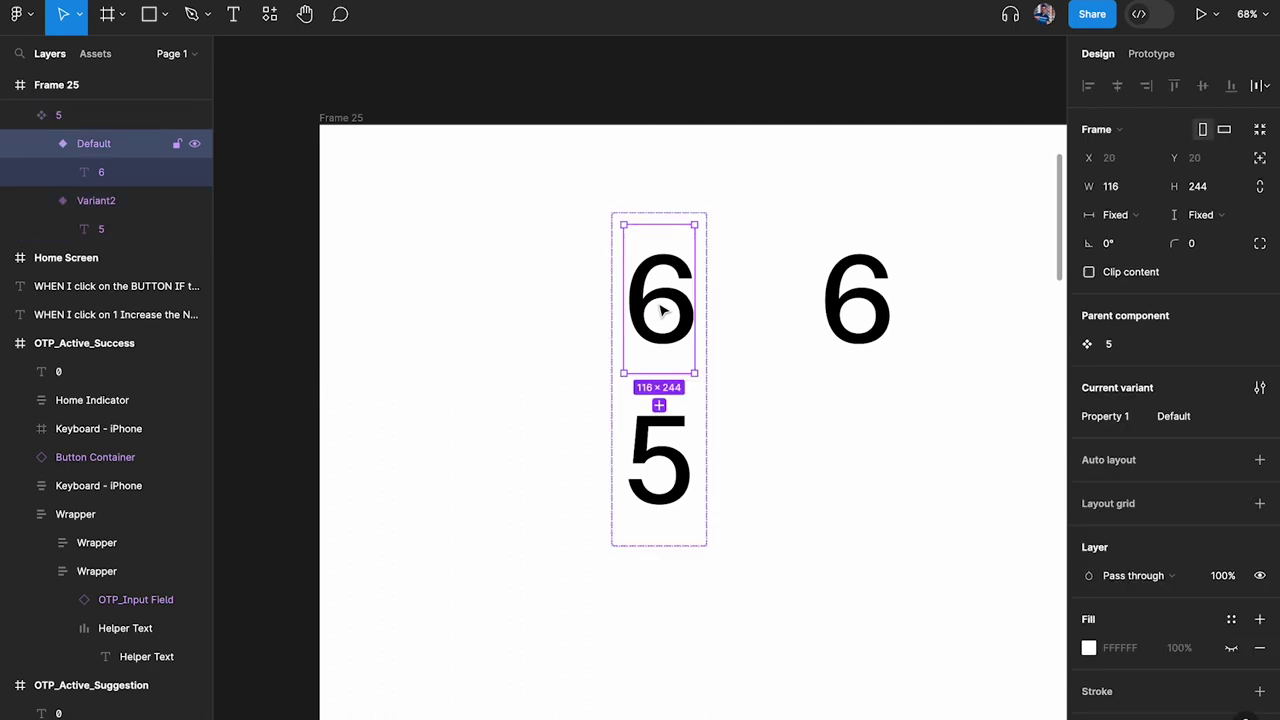
pyautogui.click(705, 255)
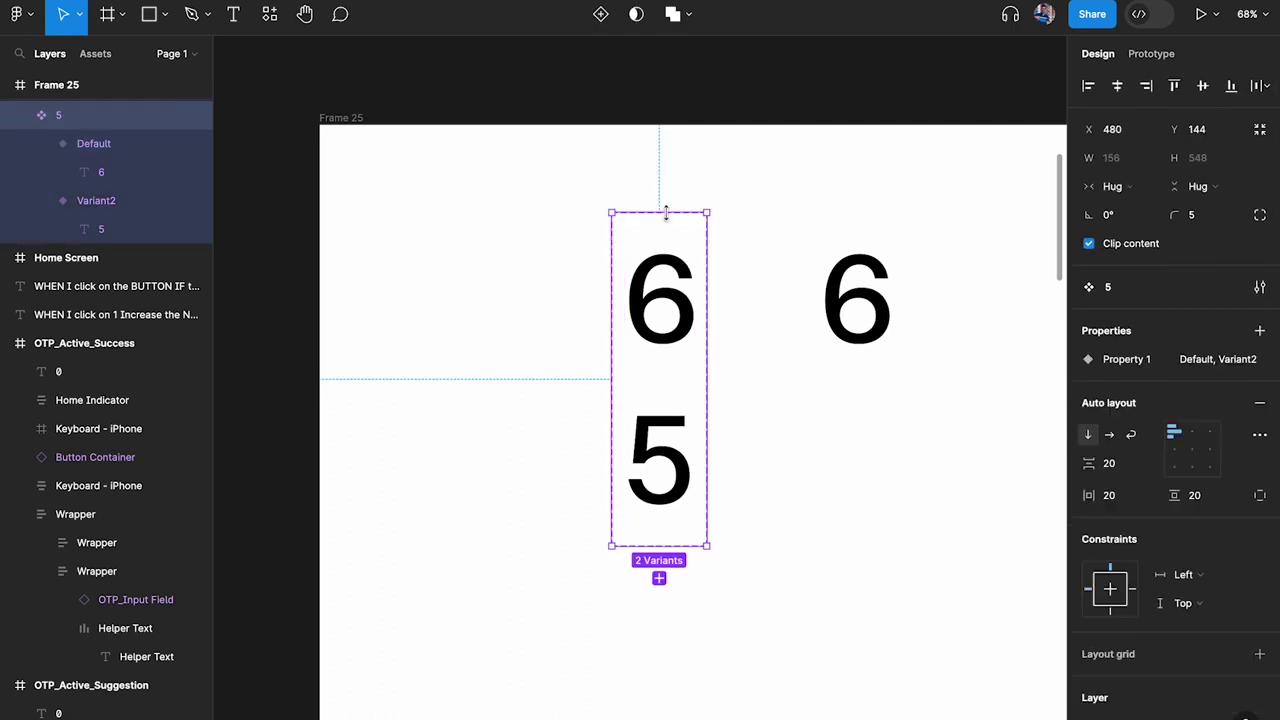
pyautogui.doubleClick(1140, 359)
pyautogui.write('State')
pyautogui.press('Return')
# Set the State value of the Default variant to Start.
pyautogui.click(658, 298)
pyautogui.click(1192, 417)
pyautogui.write('Sta')
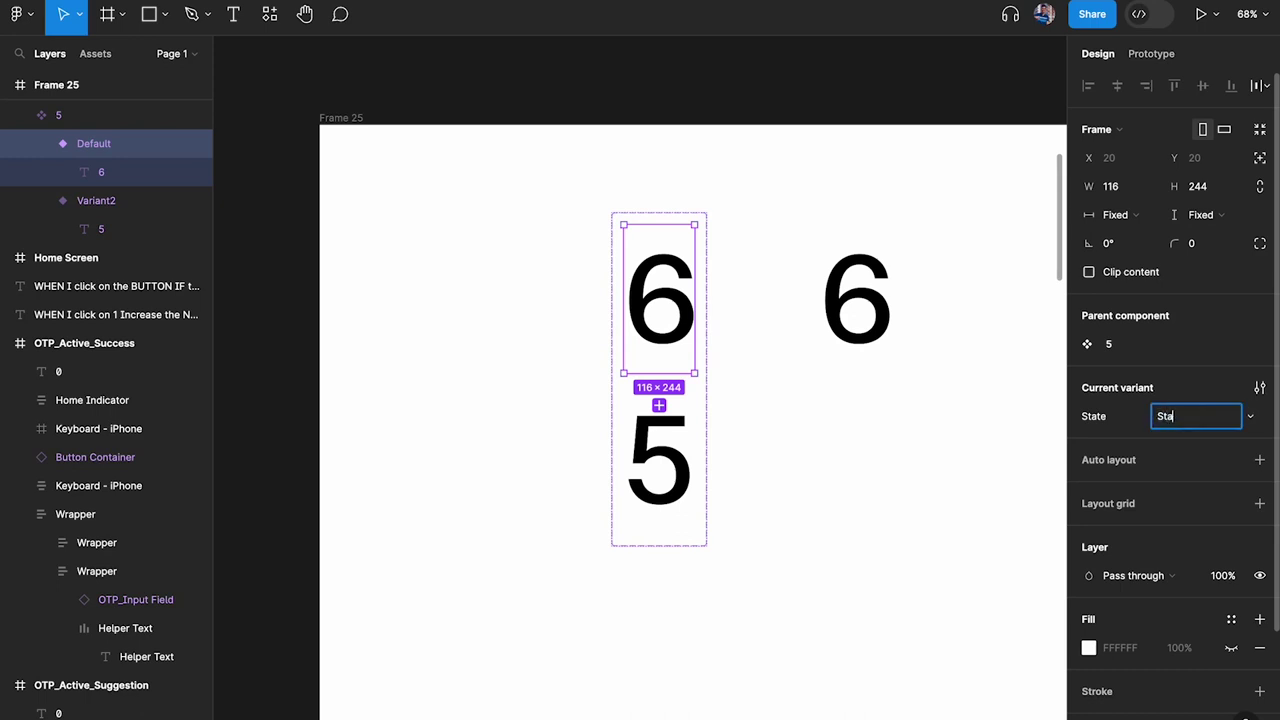
pyautogui.write('rt')
# Set the State value of Variant2 to End and deselect it.
pyautogui.click(677, 466)
pyautogui.click(1214, 420)
pyautogui.write('E')
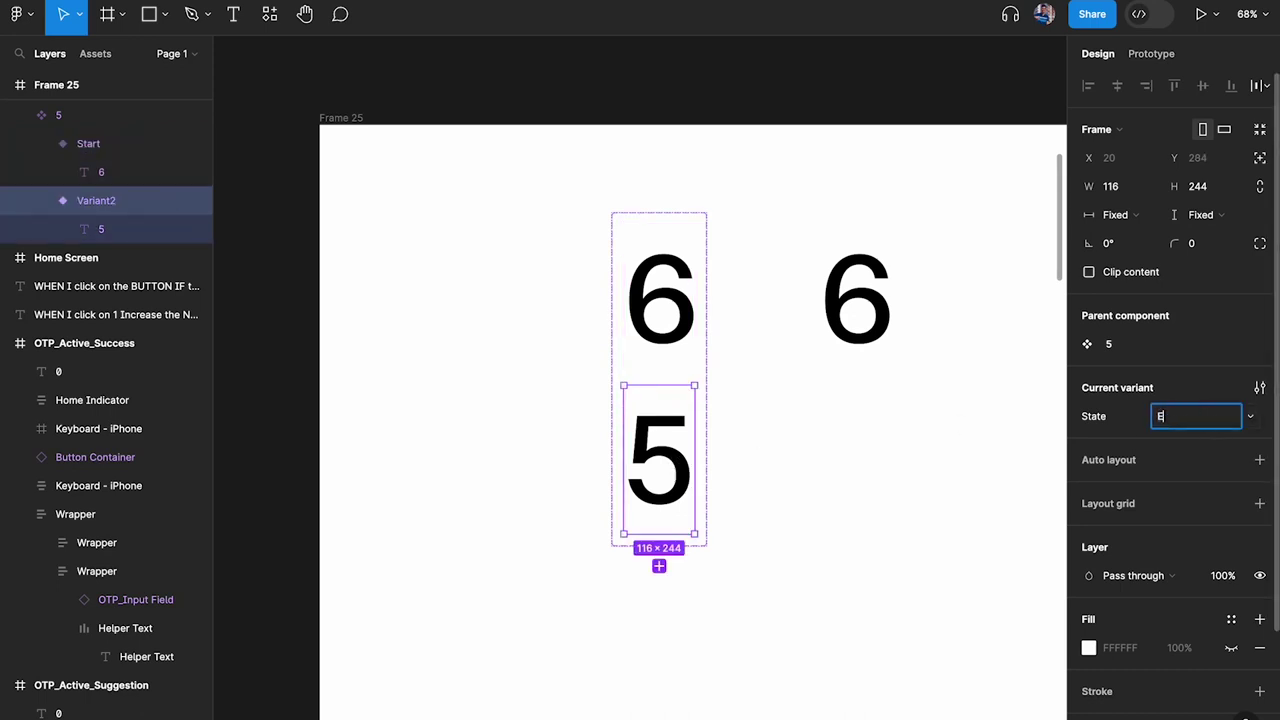
pyautogui.write('nd')
pyautogui.press('Return')
pyautogui.moveTo(746, 337); pyautogui.dragTo(667, 308)
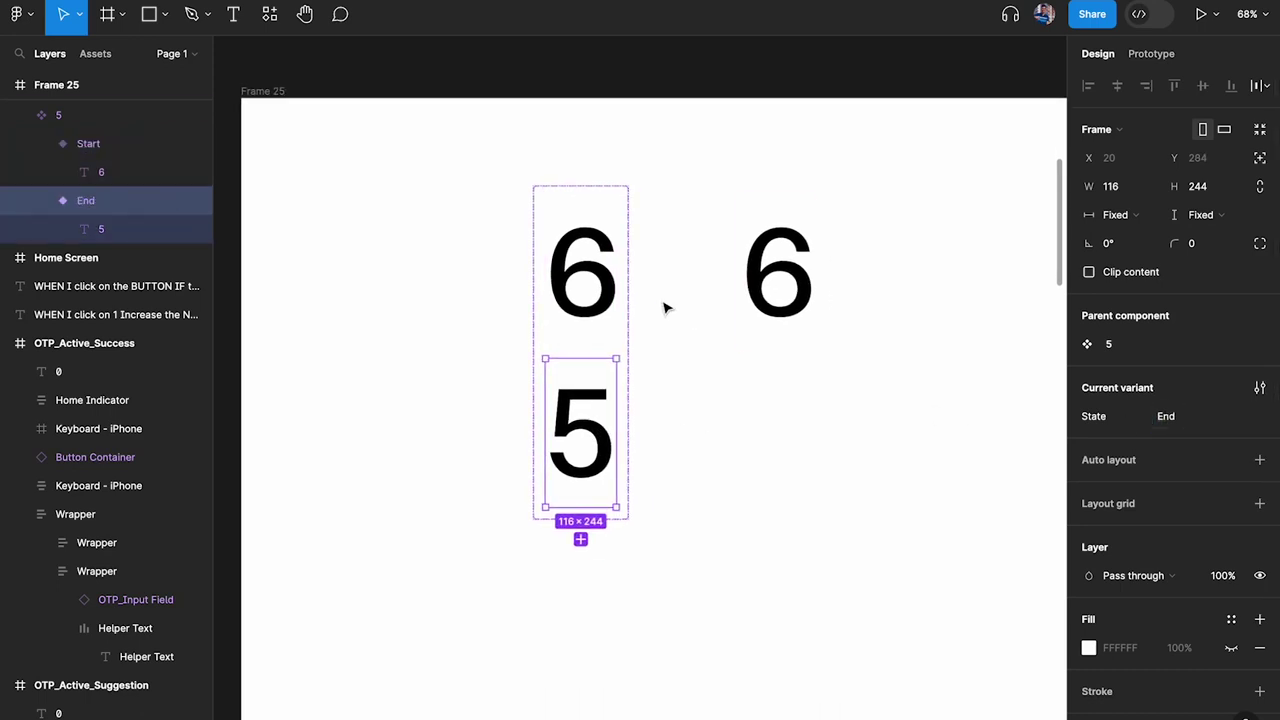
pyautogui.click(665, 308)
# Add a Change to action with End as the target state to the Start variant's delay interaction, then close its details.
pyautogui.hscroll(2, 691, 274)
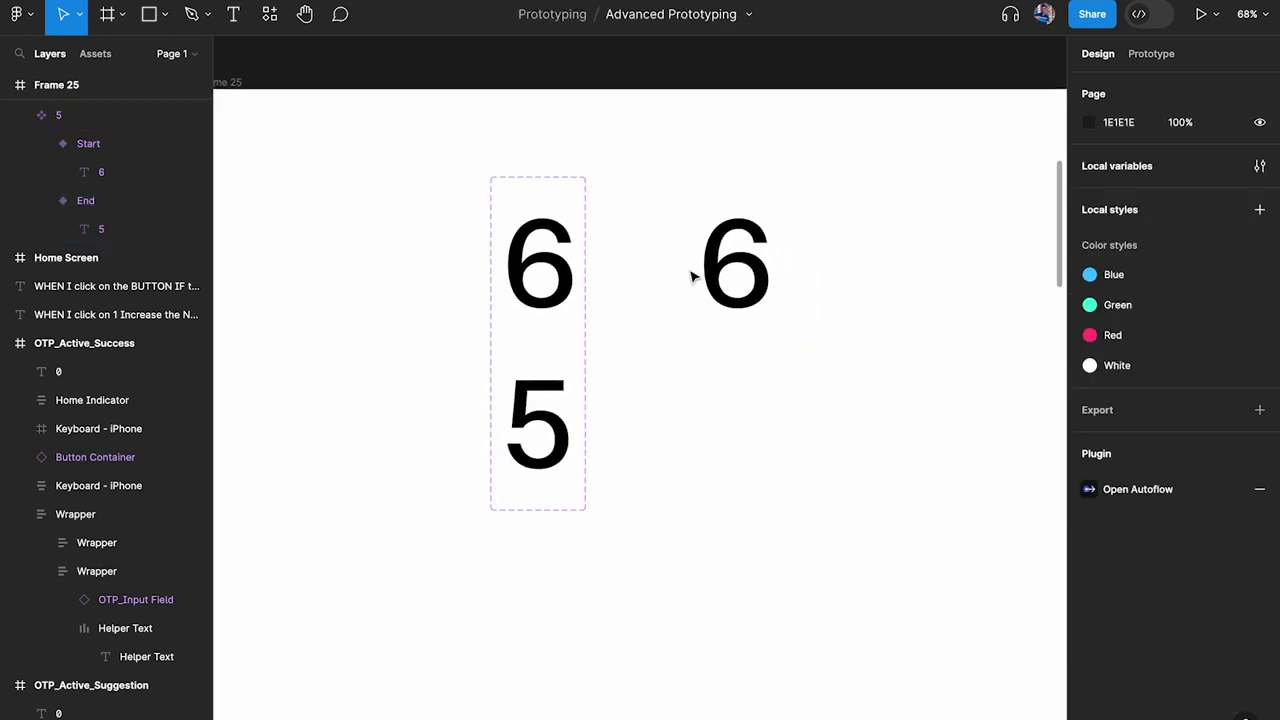
pyautogui.click(533, 270)
pyautogui.hotkey('shift', 'e')
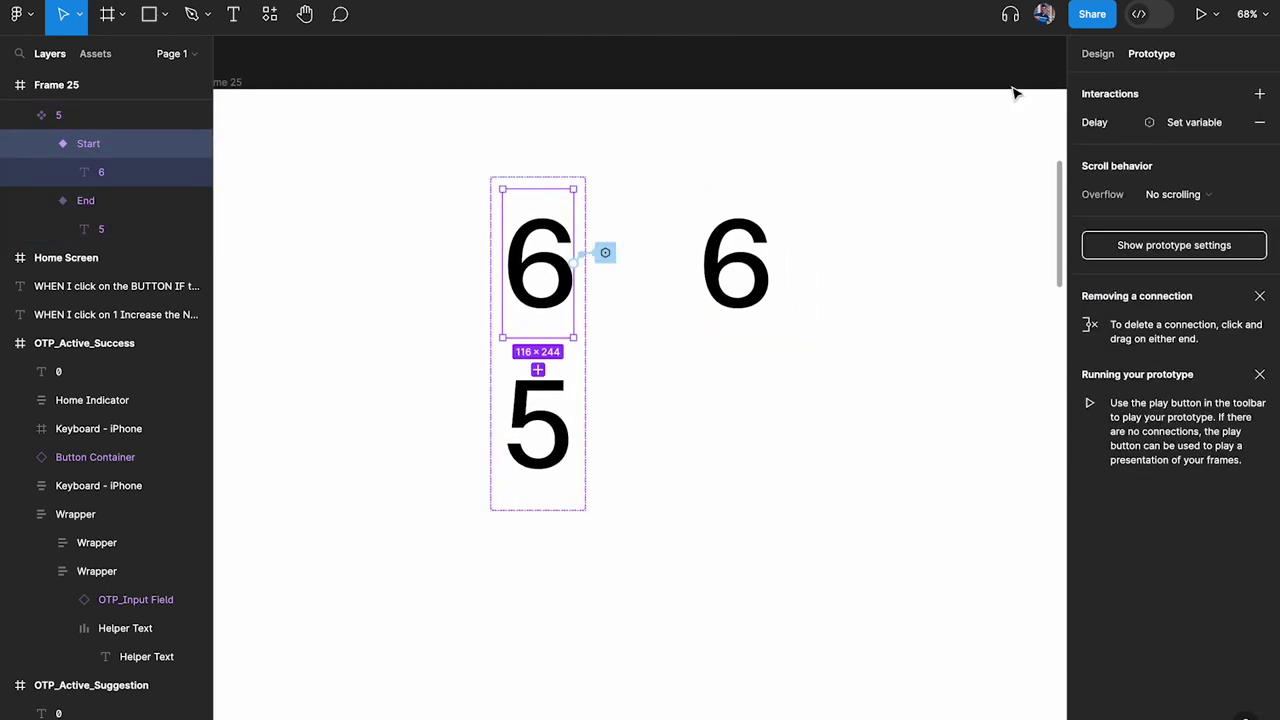
pyautogui.click(608, 252)
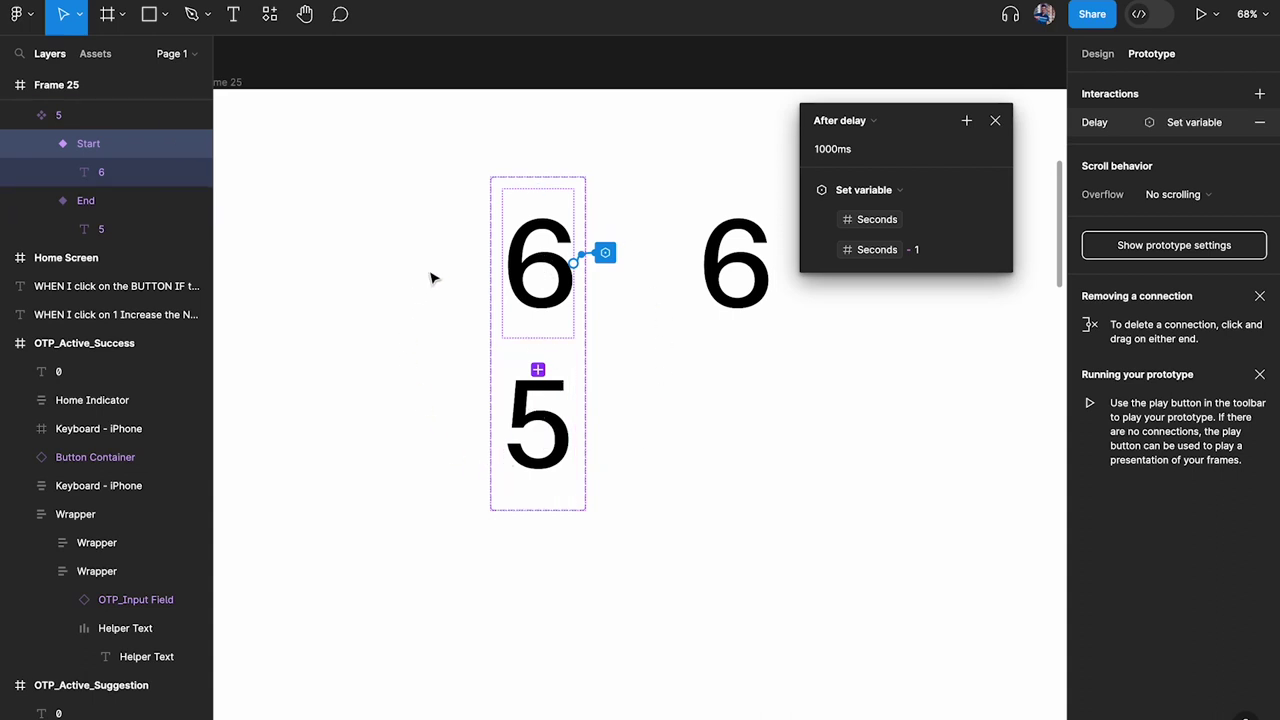
pyautogui.click(811, 193)
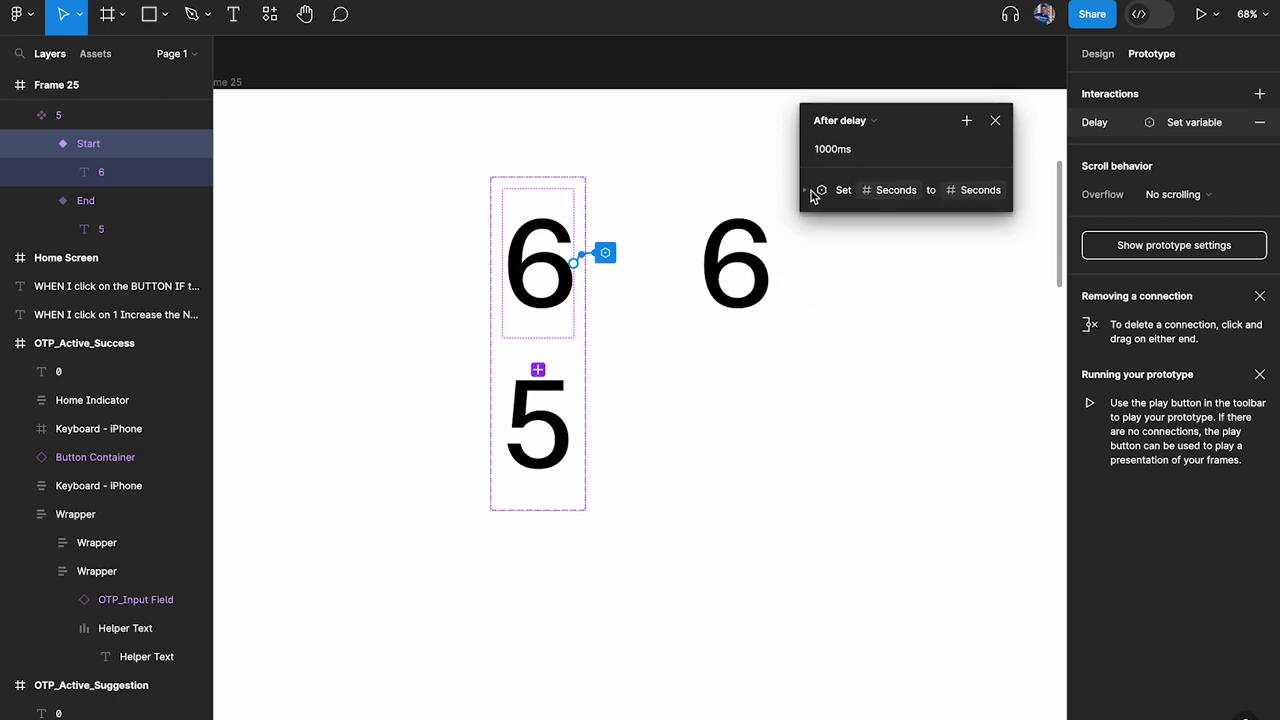
pyautogui.click(966, 121)
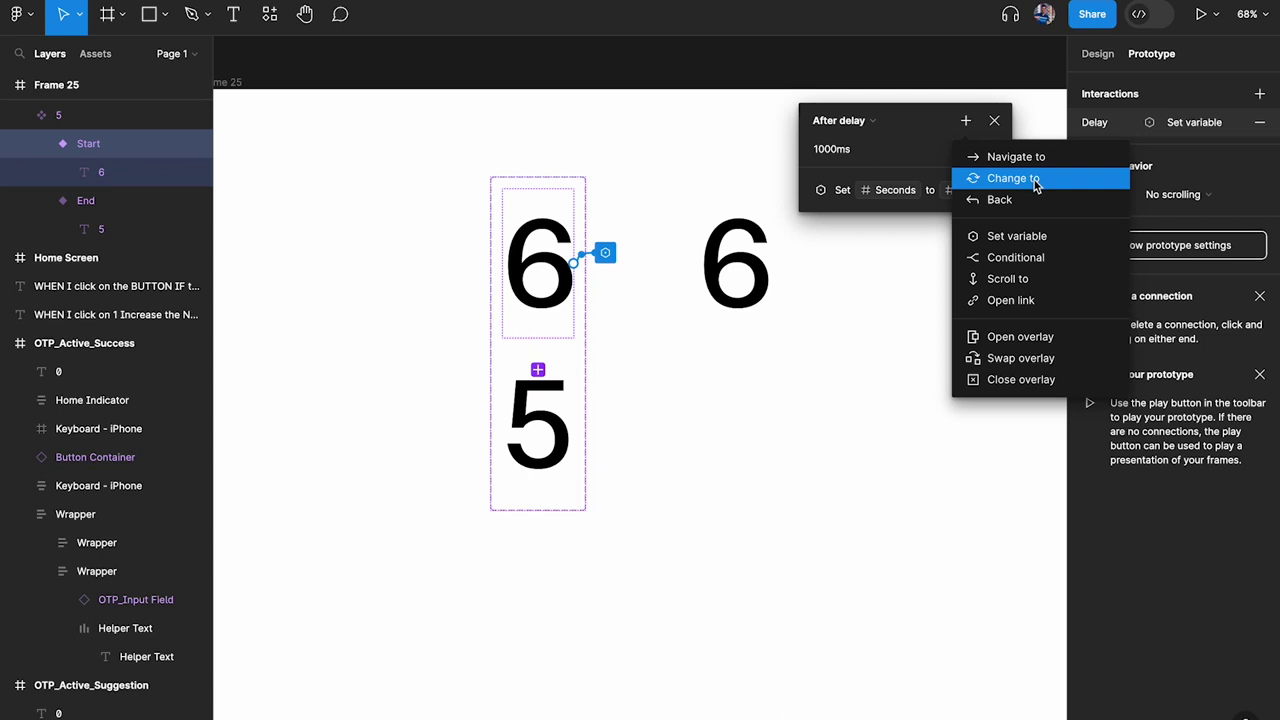
pyautogui.click(1037, 186)
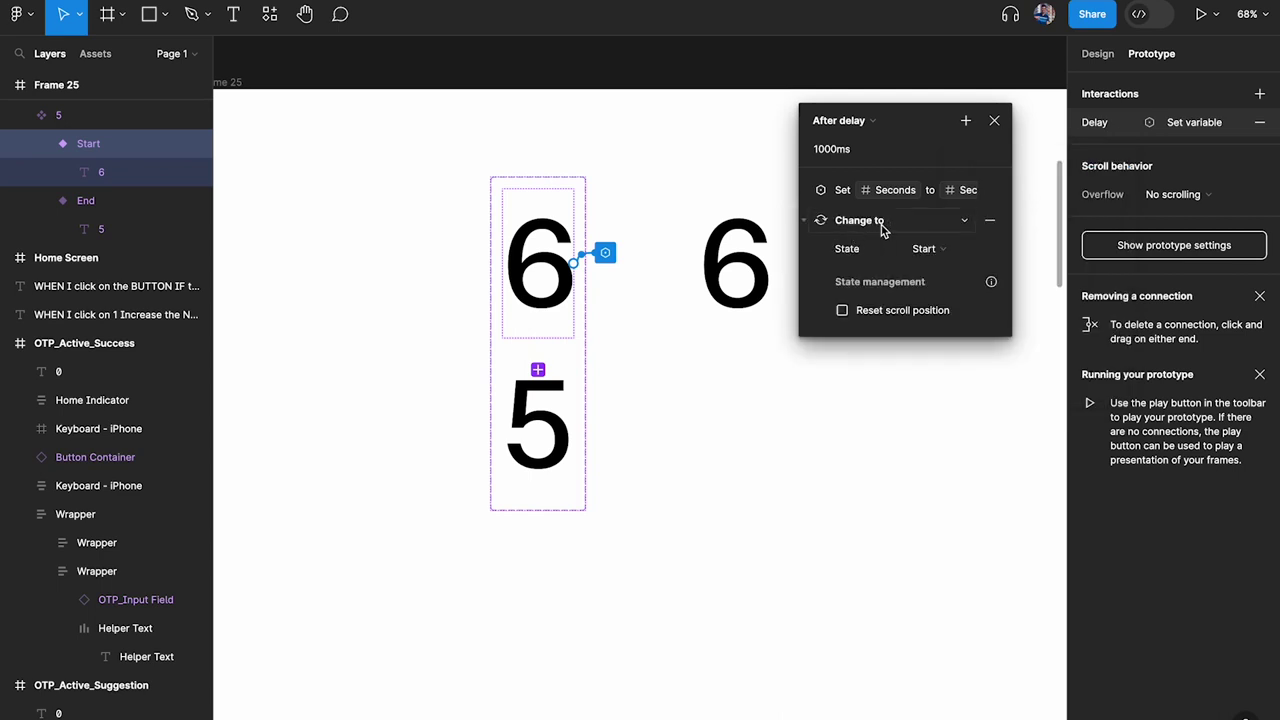
pyautogui.click(921, 250)
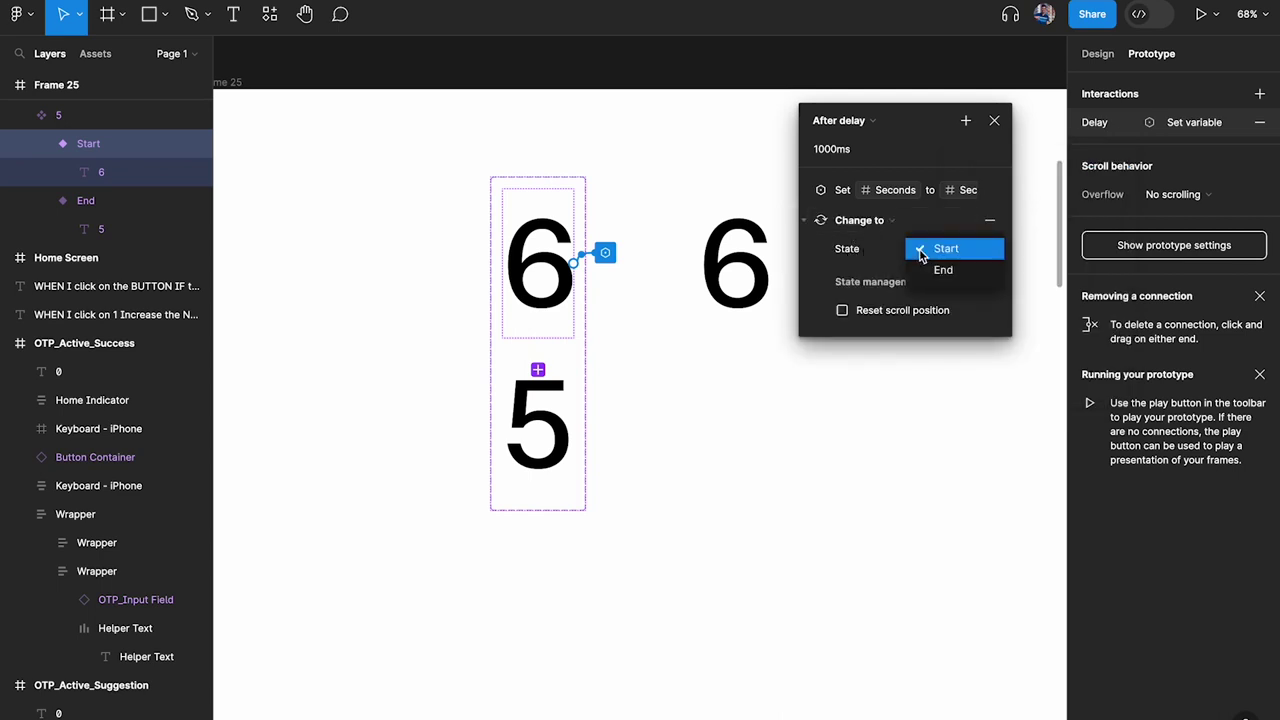
pyautogui.click(945, 270)
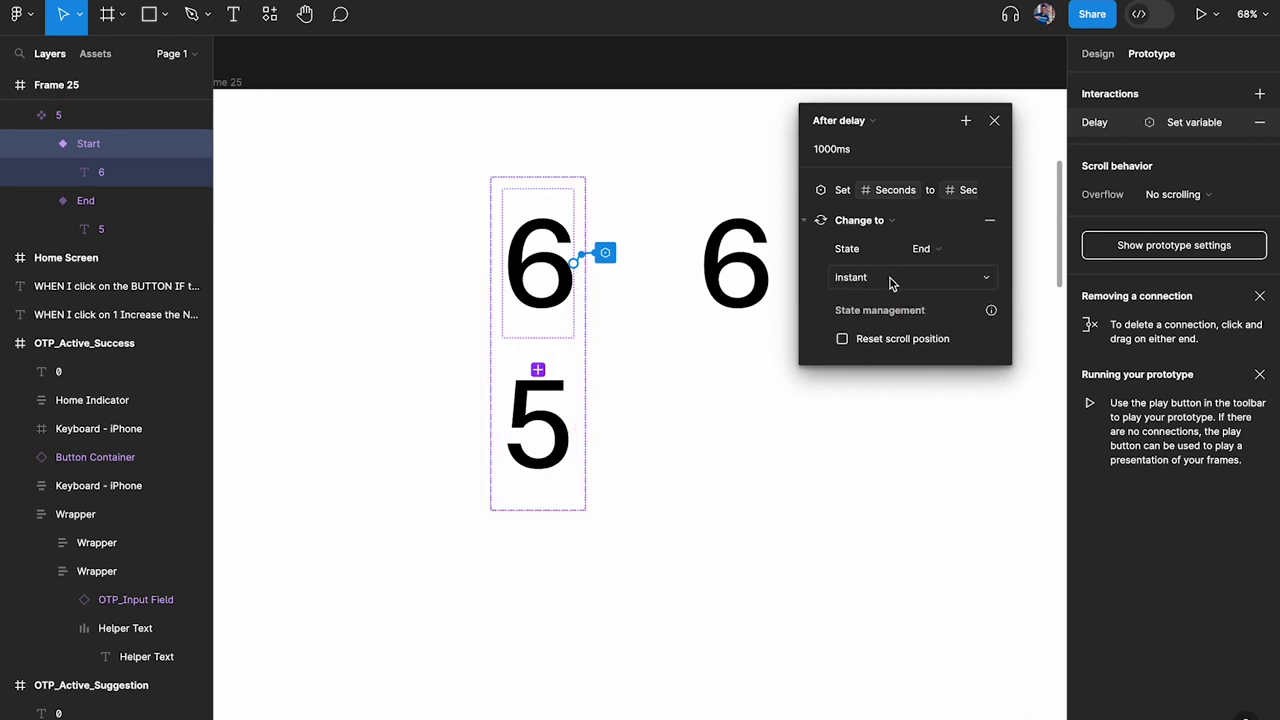
pyautogui.click(872, 280)
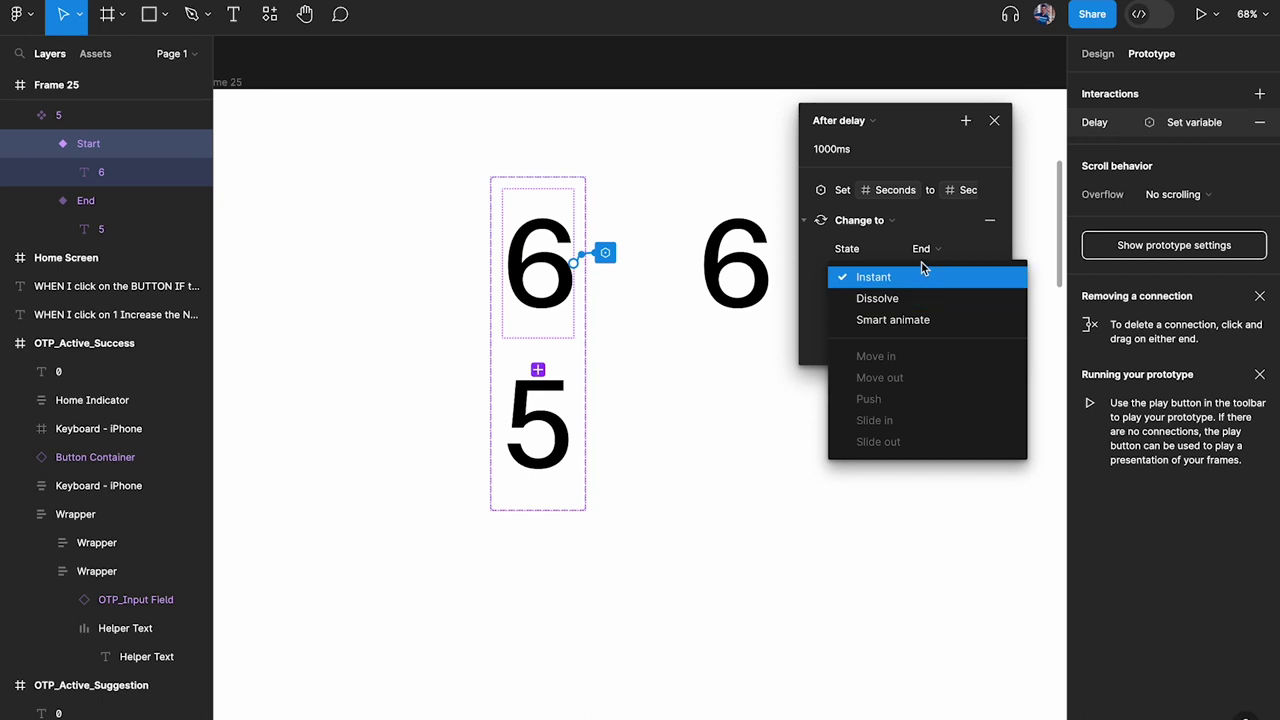
pyautogui.click(995, 256)
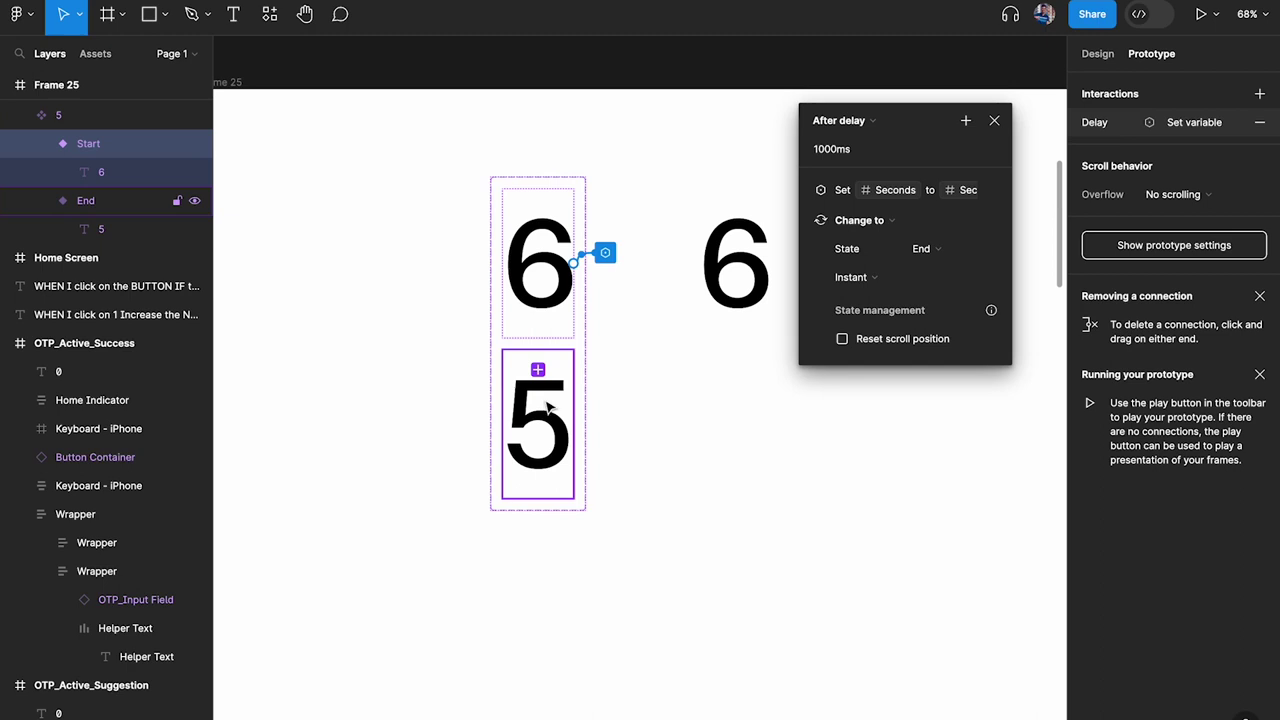
pyautogui.click(994, 120)
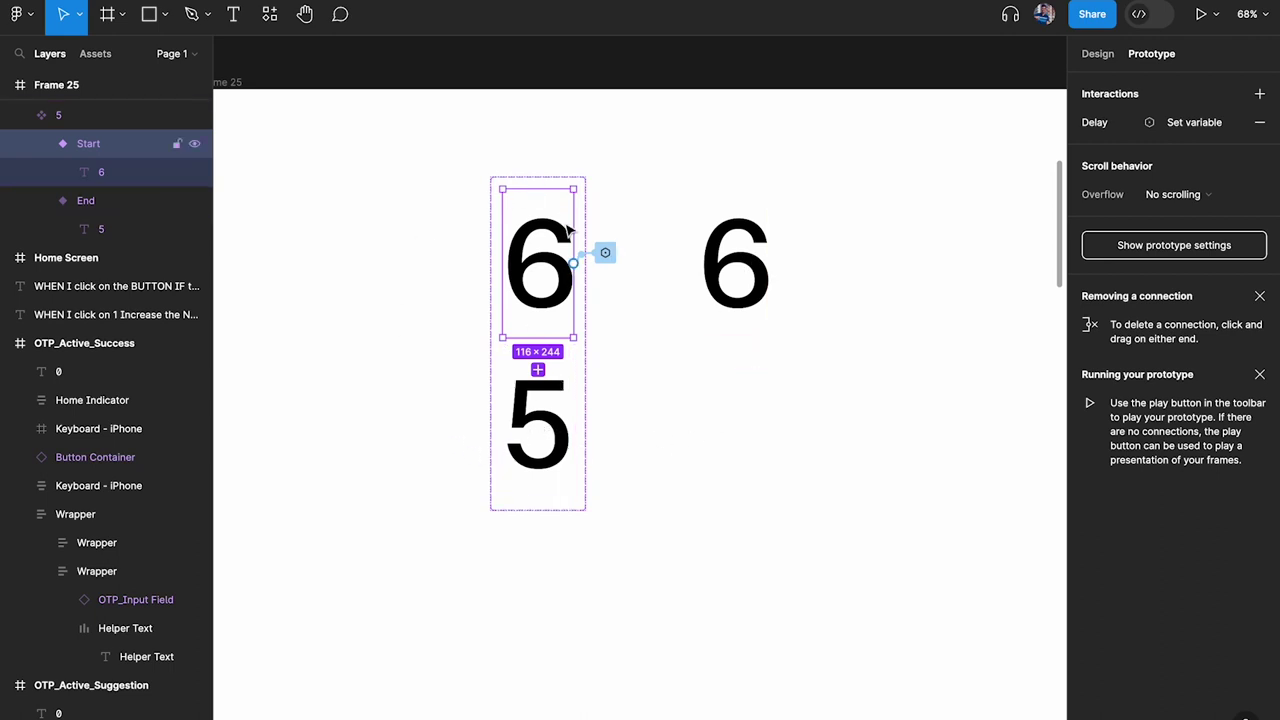
# Connect the End variant back to Start with a Change to interaction triggered after a 1 ms delay.
pyautogui.click(545, 435)
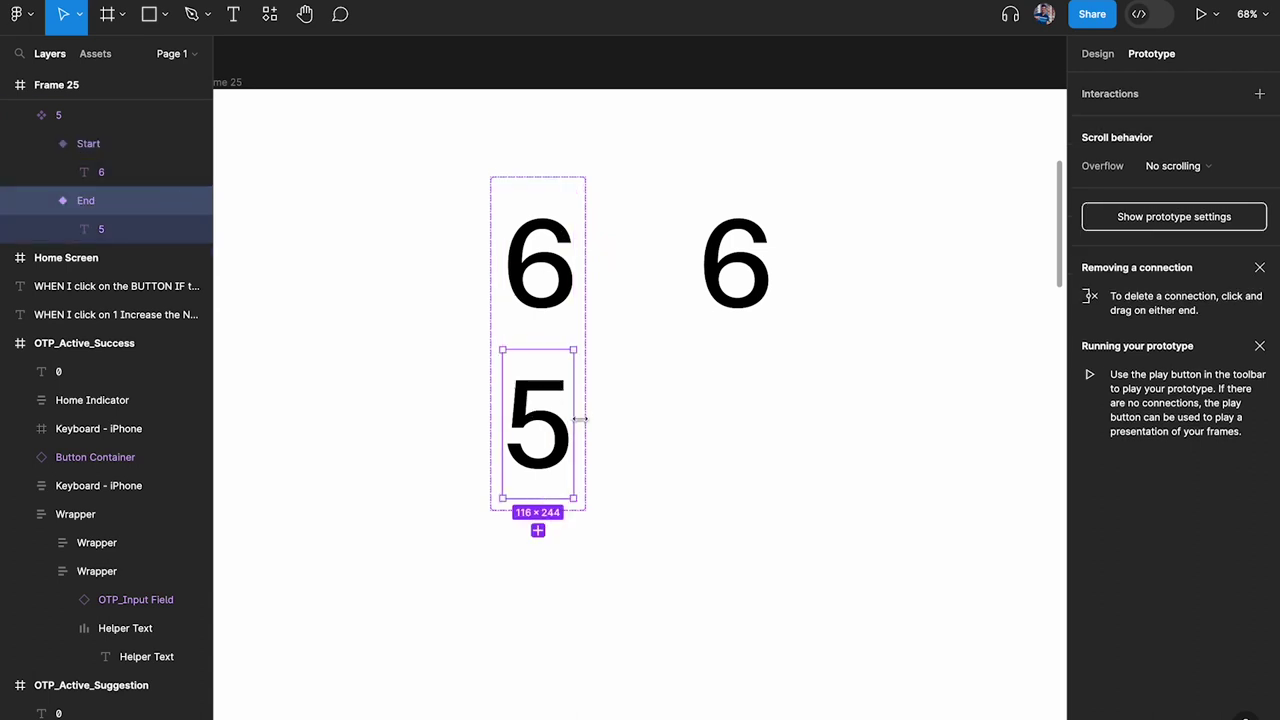
pyautogui.moveTo(575, 426); pyautogui.dragTo(550, 314)
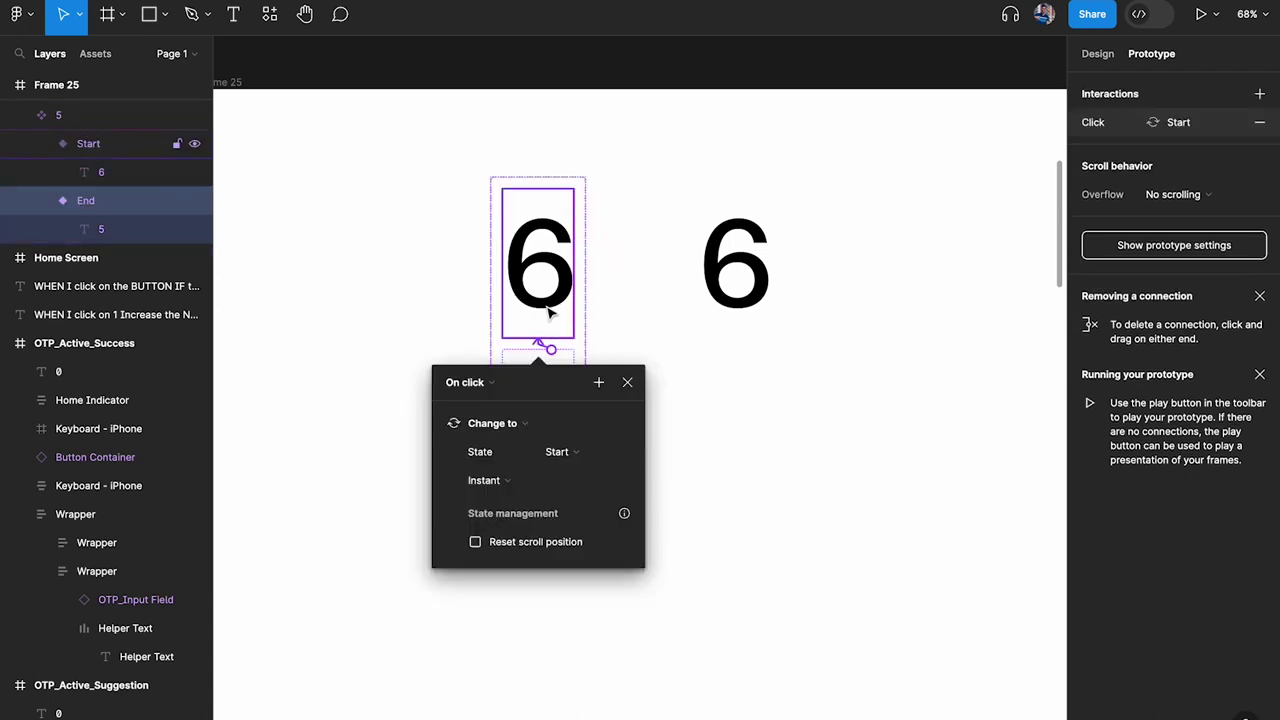
pyautogui.click(474, 386)
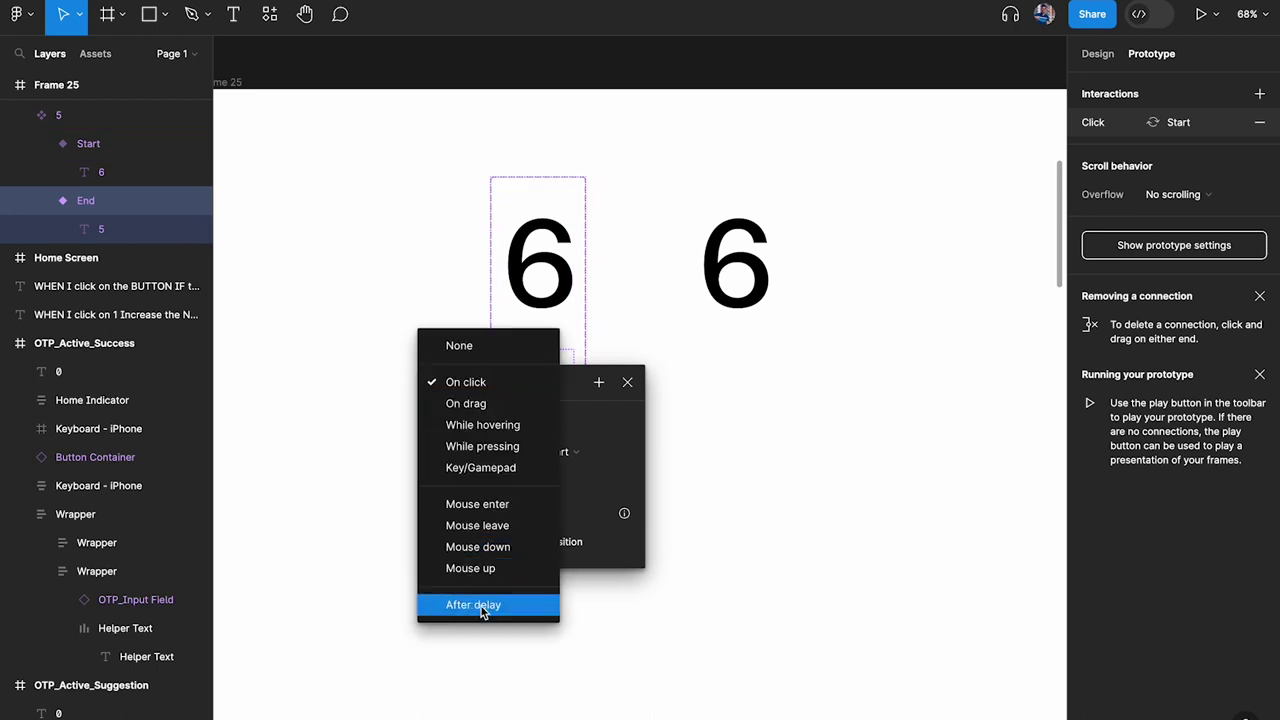
pyautogui.click(484, 606)
pyautogui.click(489, 412)
pyautogui.write('1')
pyautogui.press('Return')
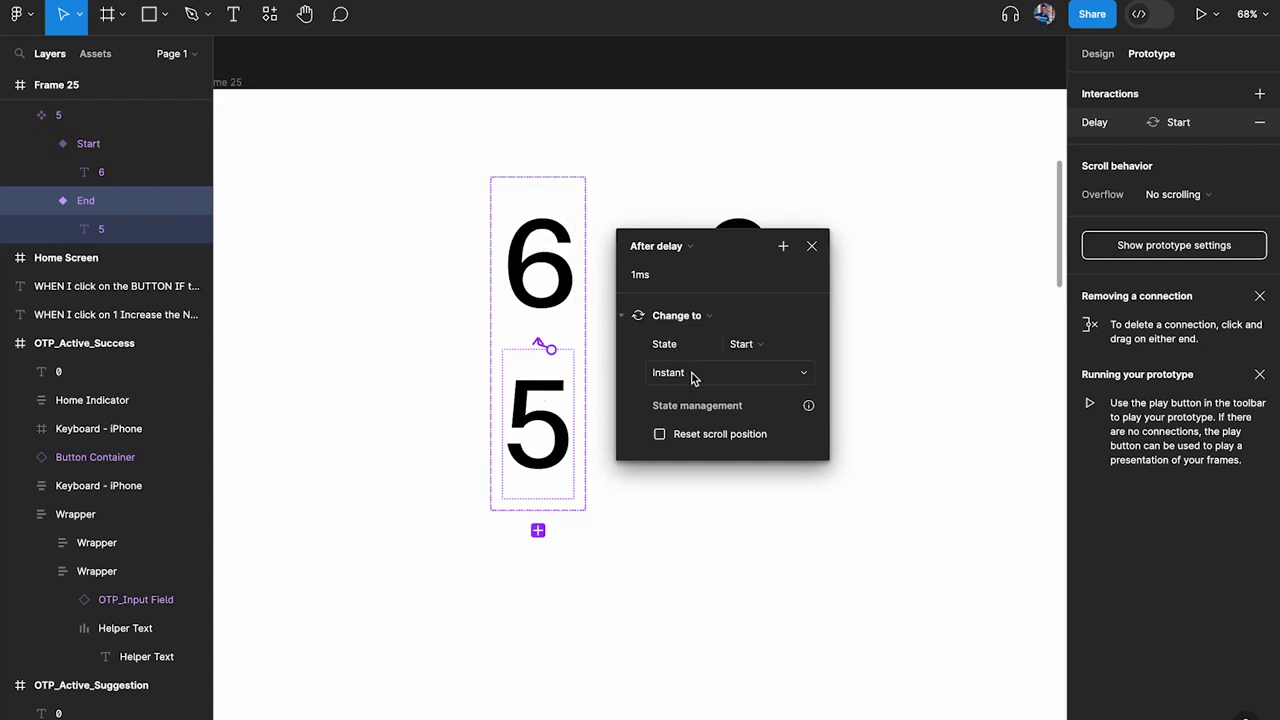
pyautogui.click(812, 246)
pyautogui.click(845, 197)
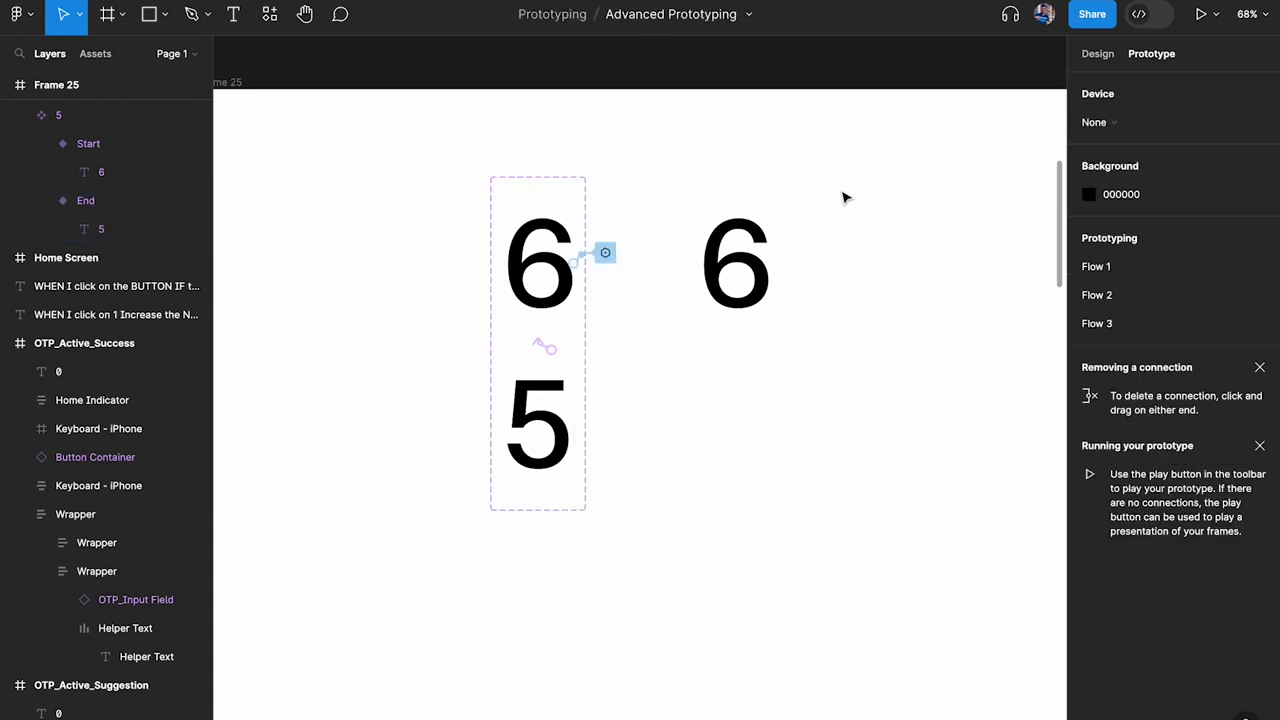
# Preview the Frame 25 prototype to check the looping countdown, then close the preview.
pyautogui.hscroll(-2, 306, 129)
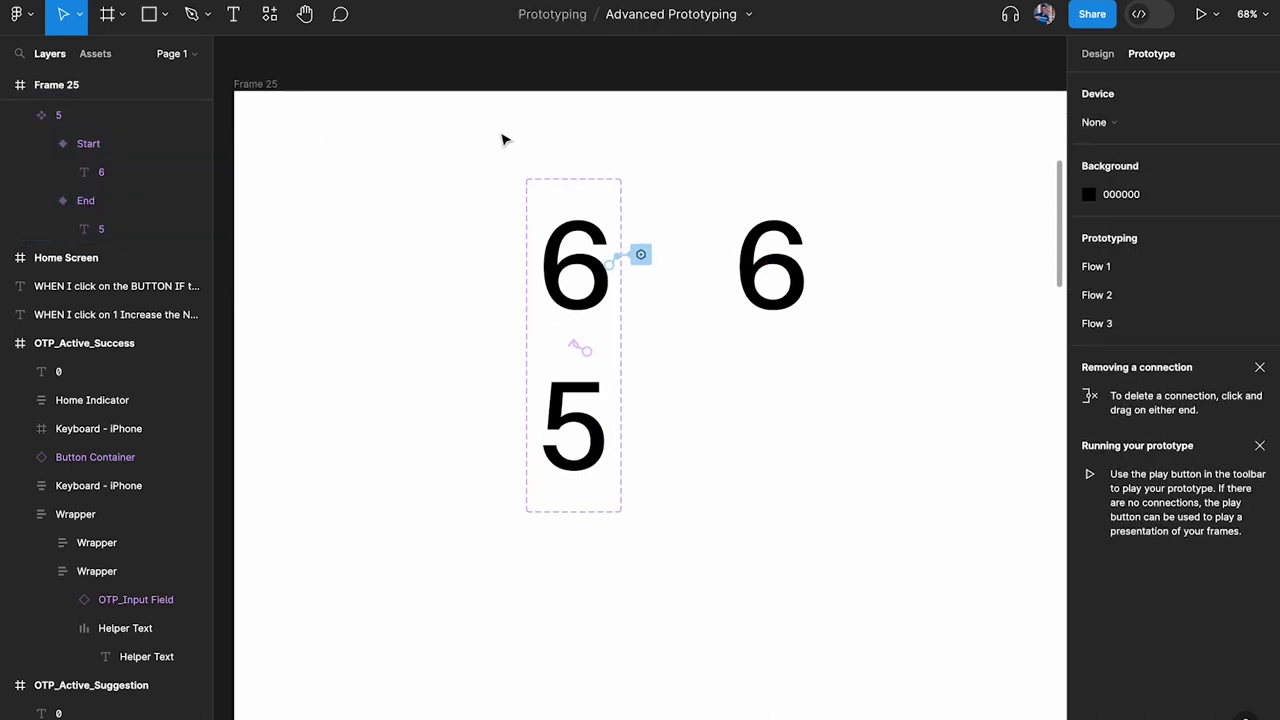
pyautogui.click(263, 84)
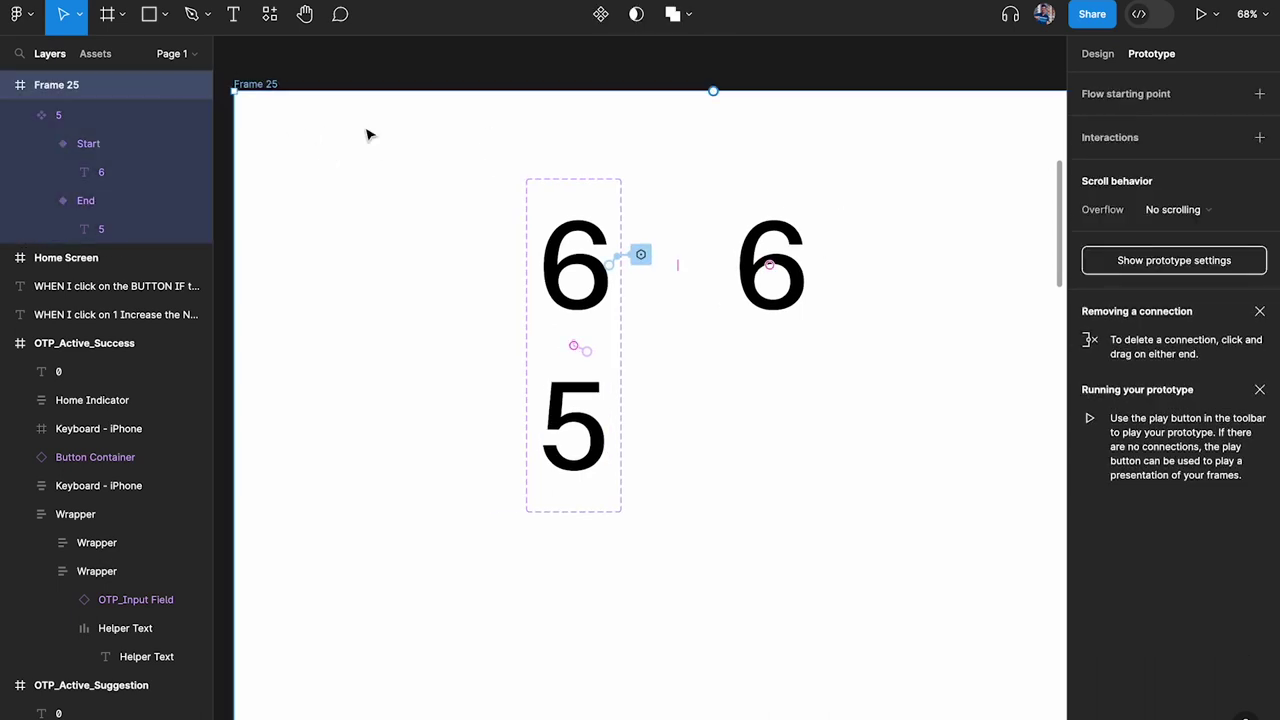
pyautogui.hotkey('shift', 'space')
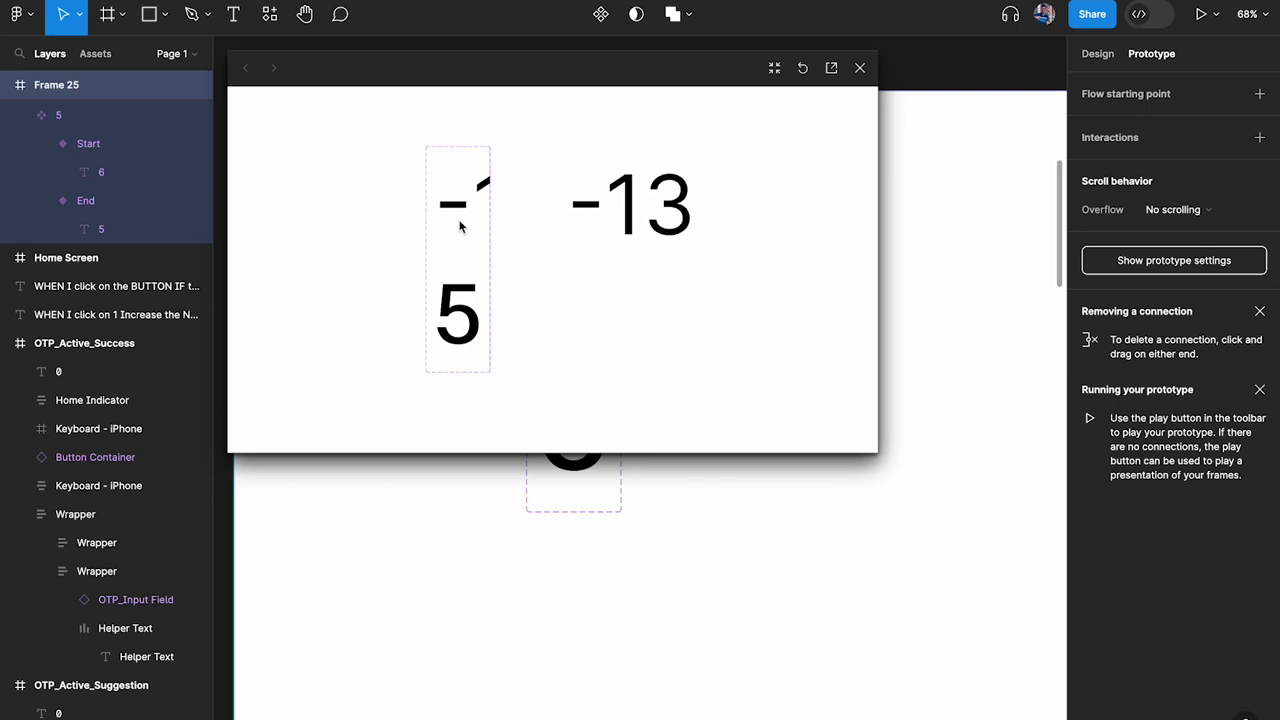
pyautogui.click(860, 68)
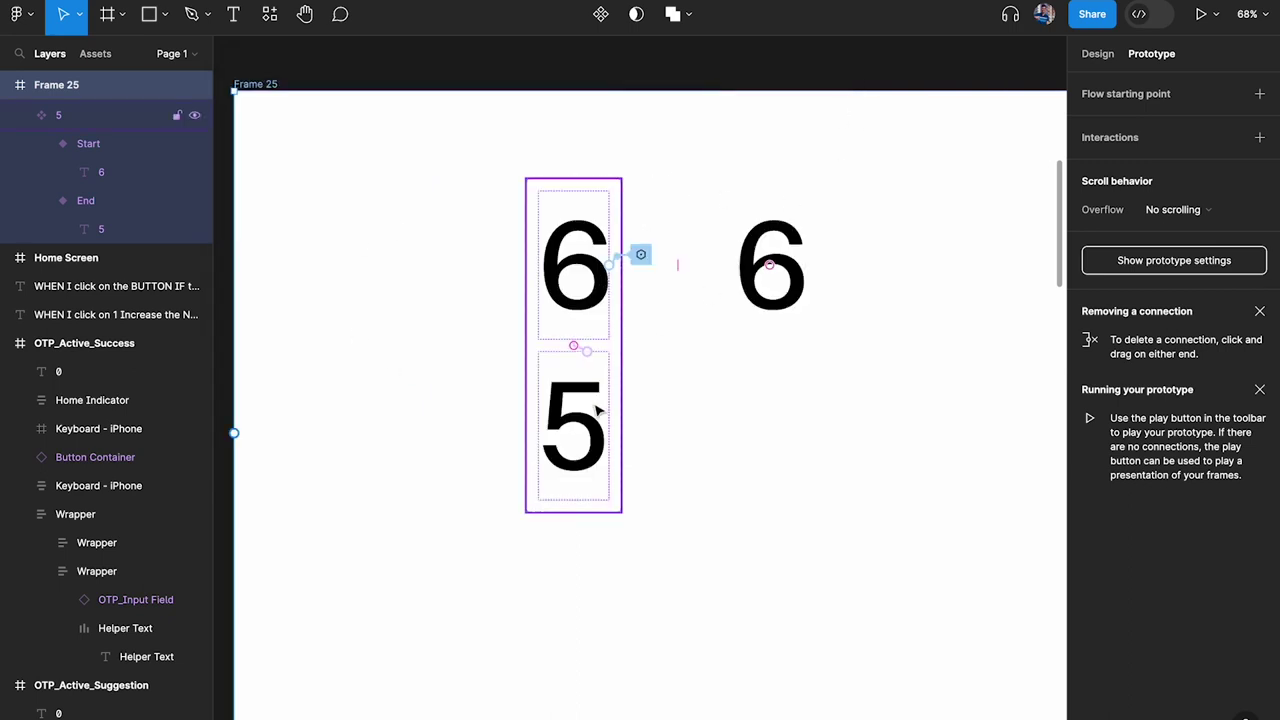
# Inspect the variable binding of the number text inside the Start variant.
pyautogui.click(570, 285)
pyautogui.click(1098, 54)
pyautogui.scroll(-3, 1123, 357)
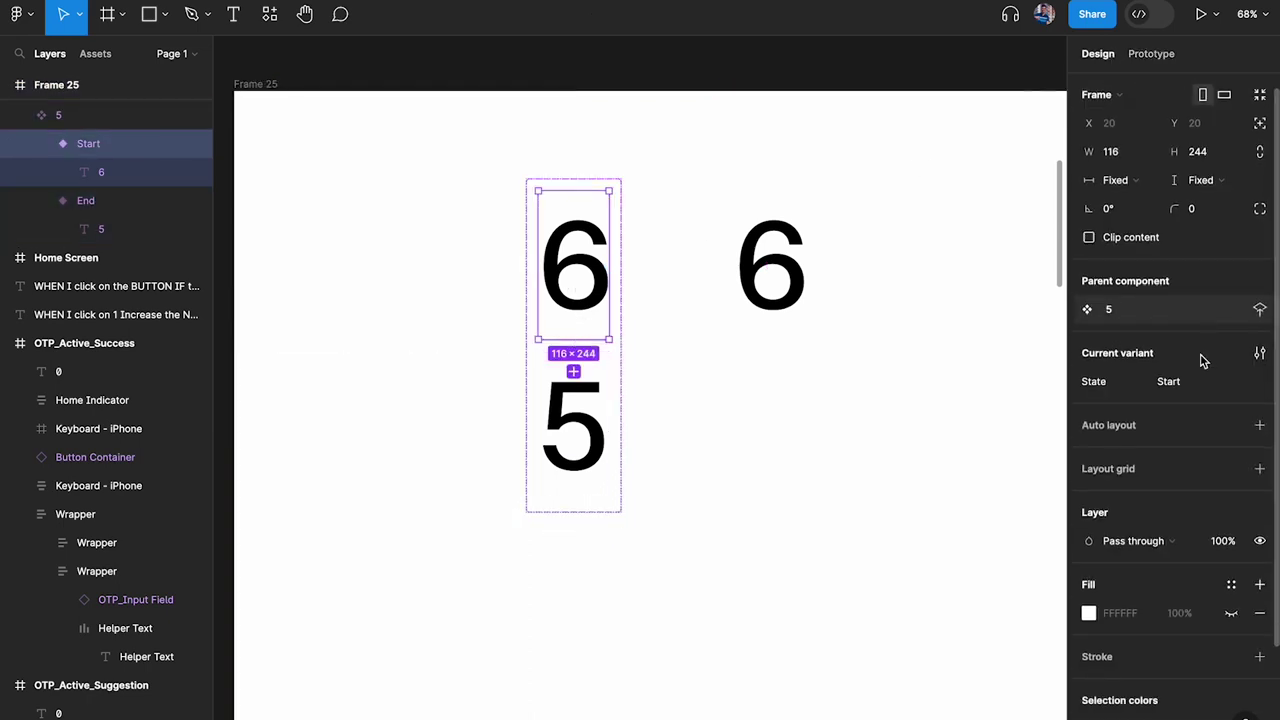
pyautogui.doubleClick(572, 280)
pyautogui.scroll(-1, 1110, 450)
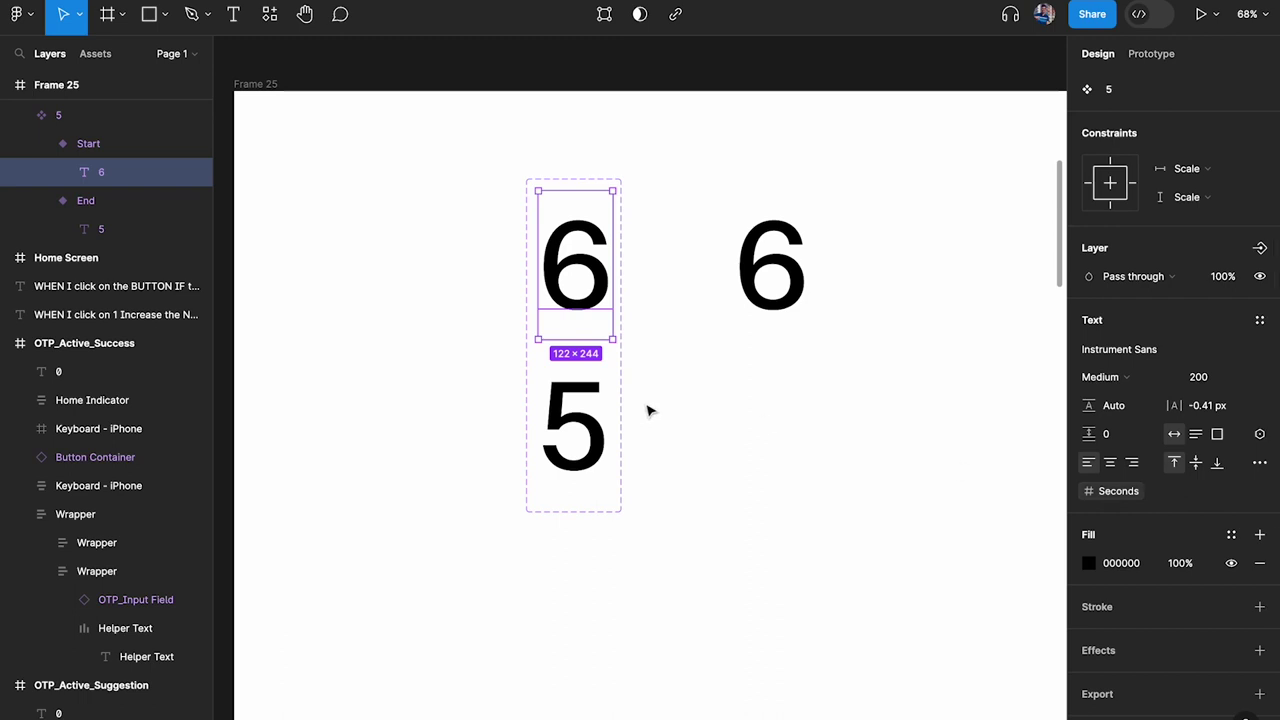
# Bind the number text inside the End variant to the Seconds variable.
pyautogui.click(578, 425)
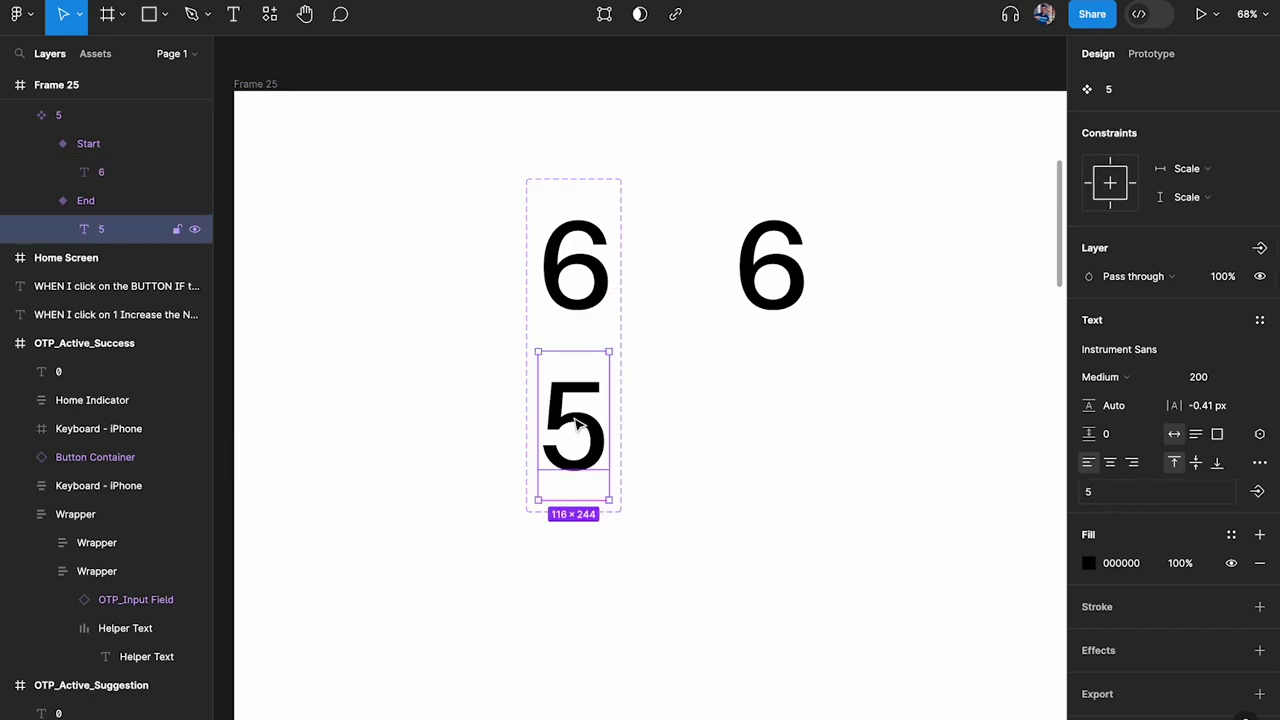
pyautogui.click(1260, 435)
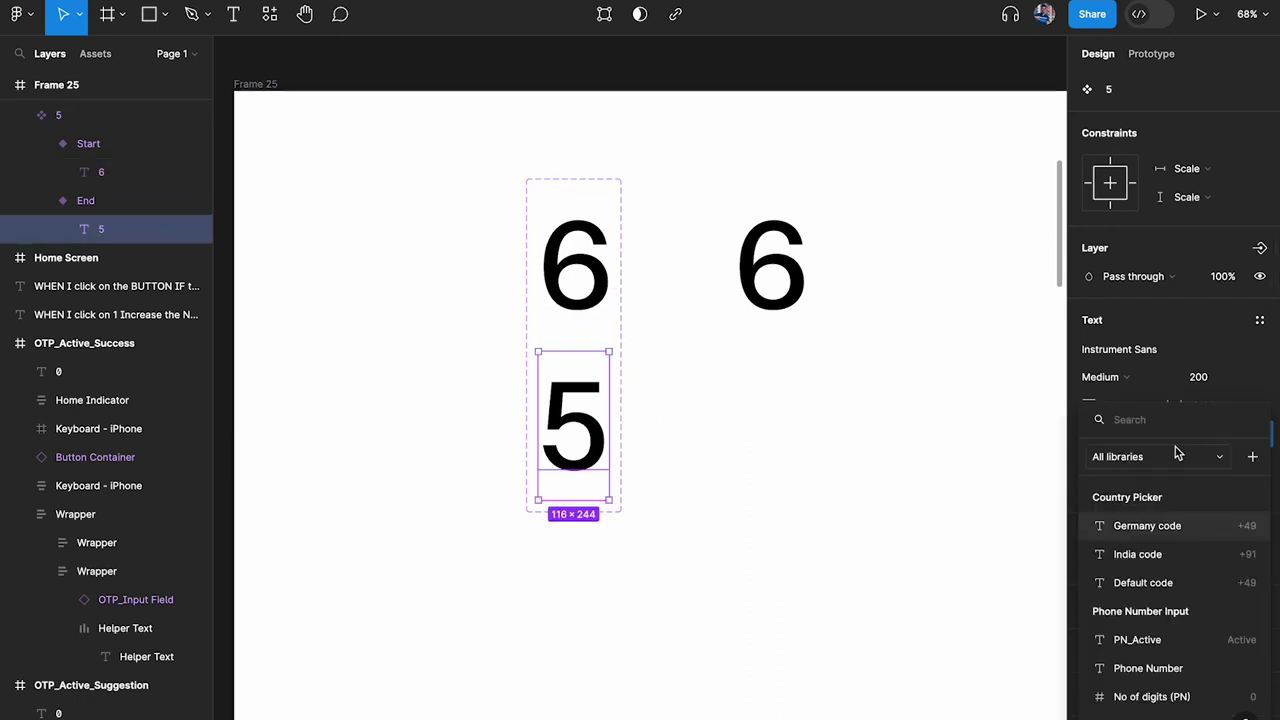
pyautogui.write('se')
pyautogui.click(1120, 497)
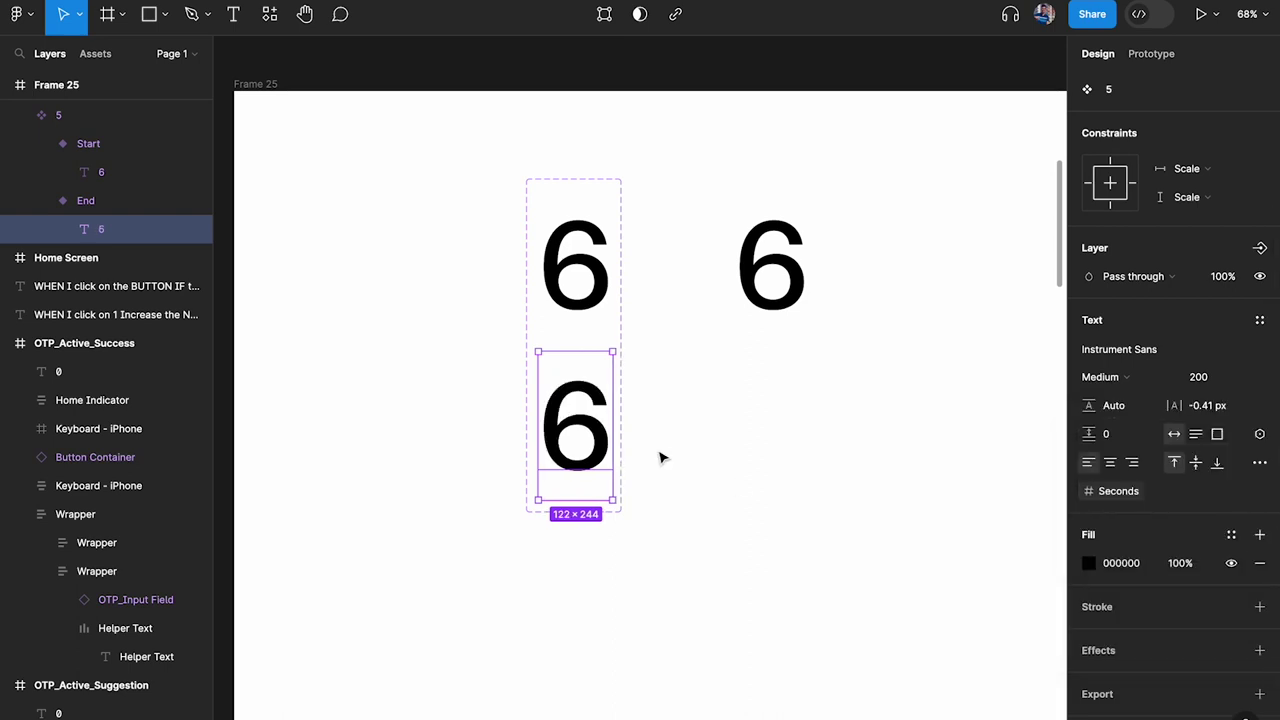
# Preview the Frame 25 prototype to check the countdown in both variants and the instance, then close the preview.
pyautogui.click(695, 390)
pyautogui.click(597, 265)
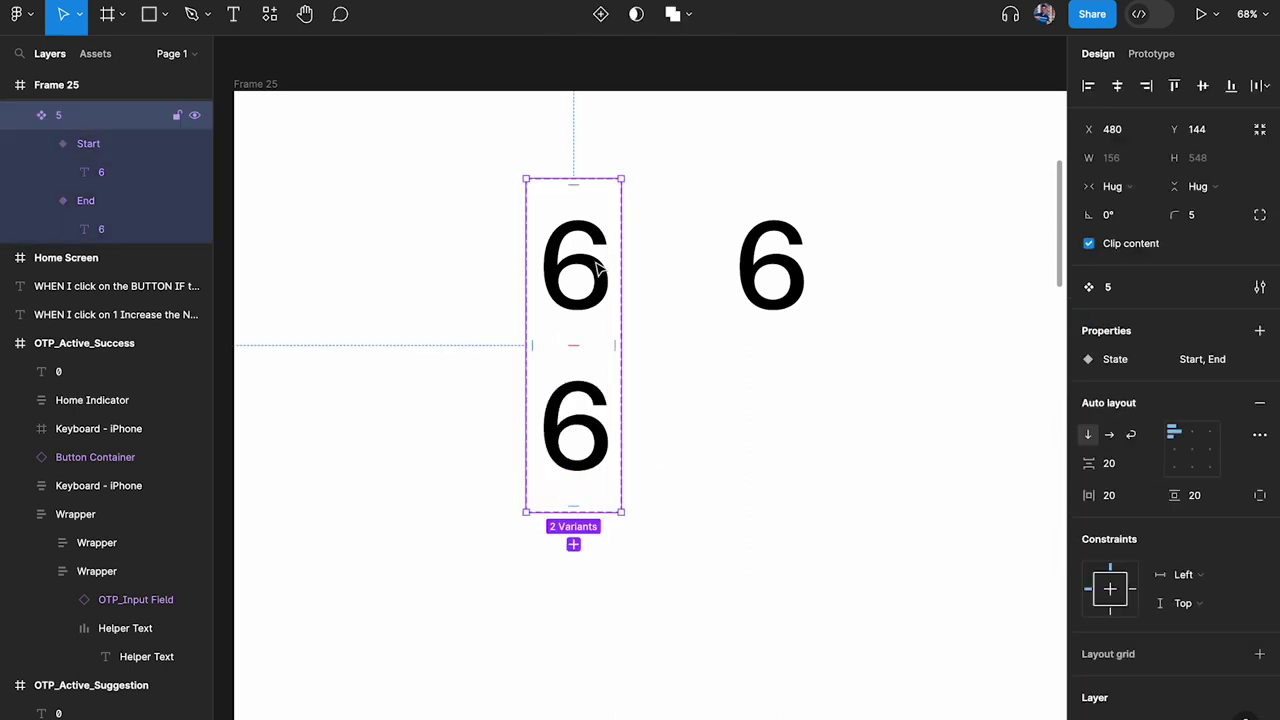
pyautogui.click(676, 206)
pyautogui.click(268, 86)
pyautogui.hotkey('shift', 'space')
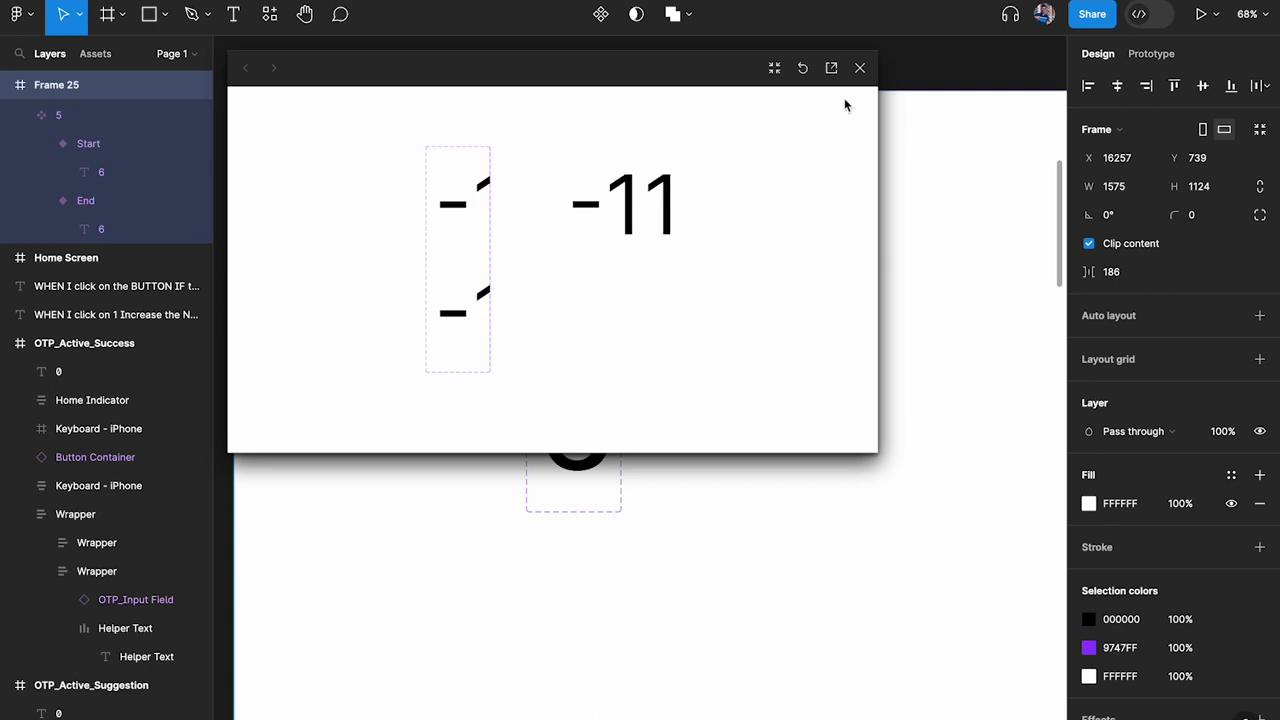
pyautogui.click(860, 70)
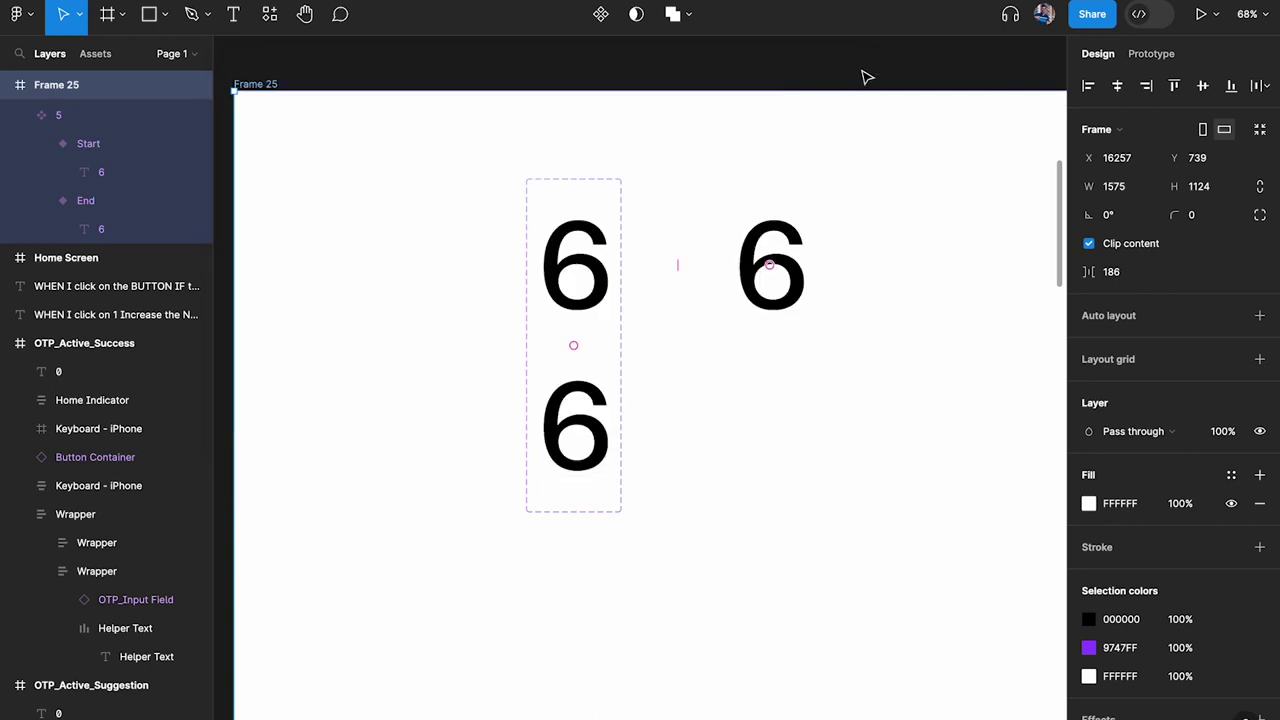
# Add a Conditional action to the Start variant's after-delay interaction, alongside its Set variable and Change to actions.
pyautogui.click(767, 153)
pyautogui.click(592, 406)
pyautogui.doubleClick(592, 416)
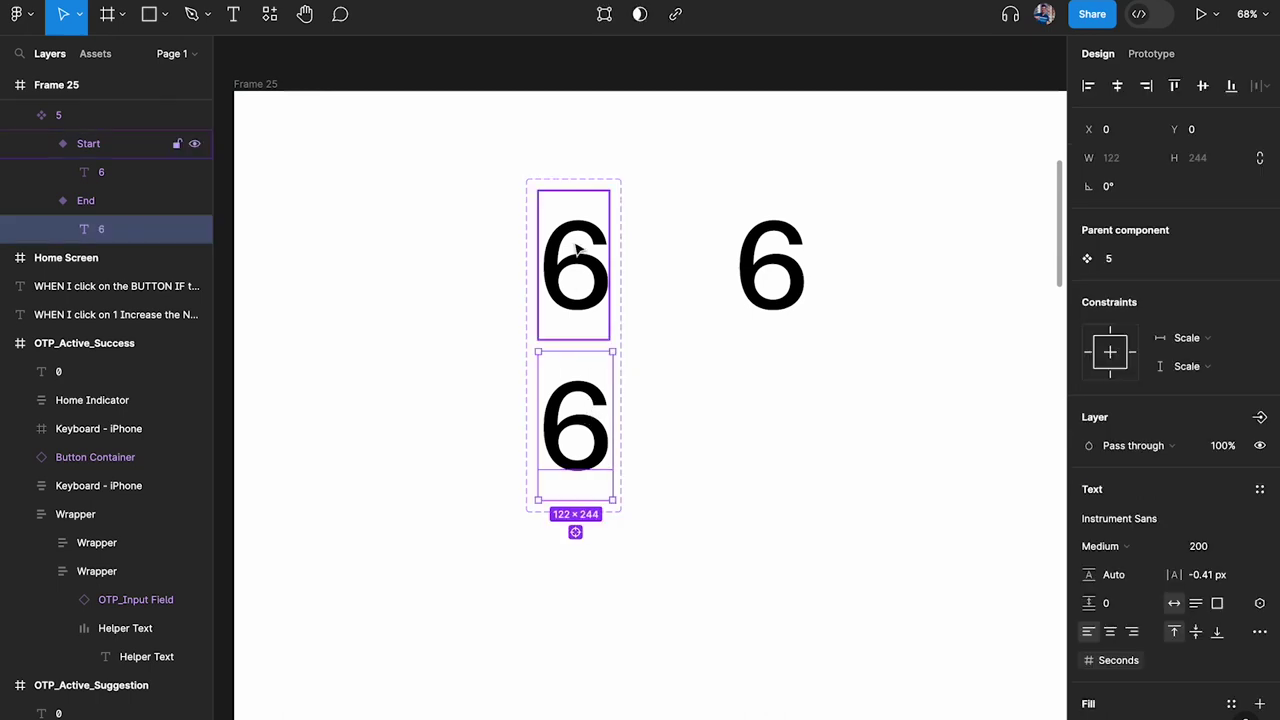
pyautogui.click(580, 250)
pyautogui.click(1150, 54)
pyautogui.click(1095, 122)
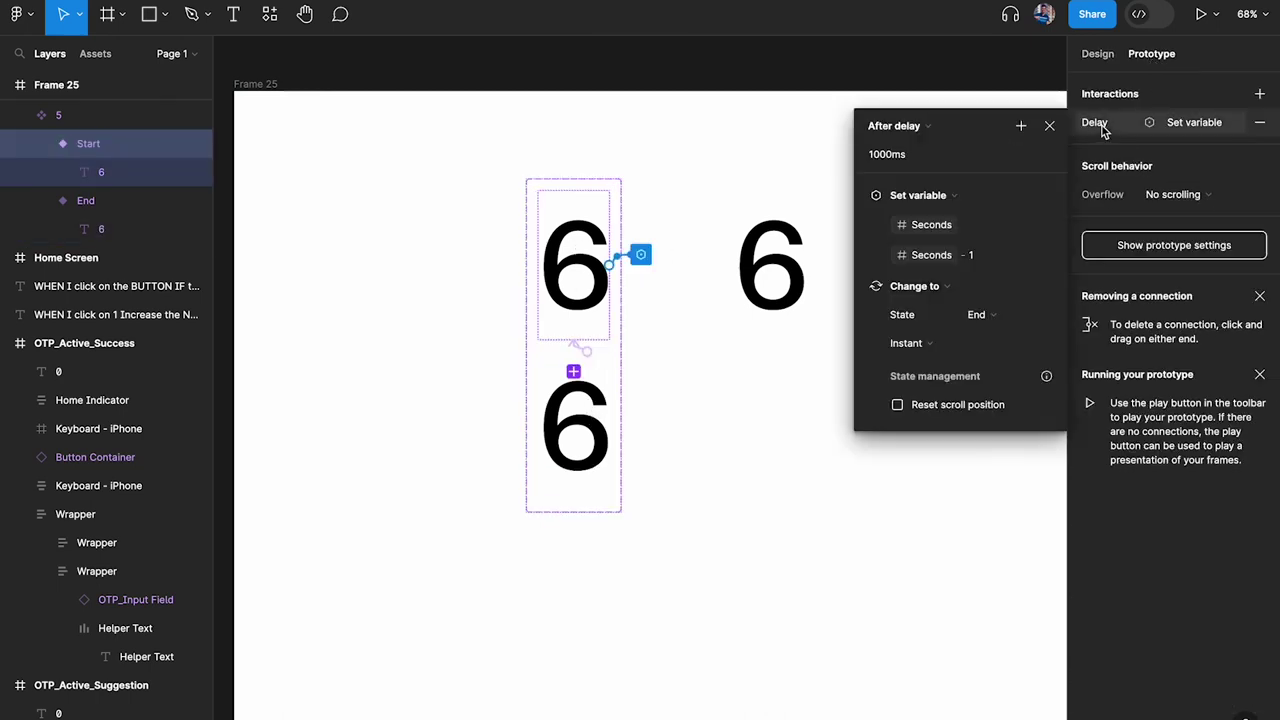
pyautogui.moveTo(966, 120); pyautogui.dragTo(883, 106)
pyautogui.click(792, 182)
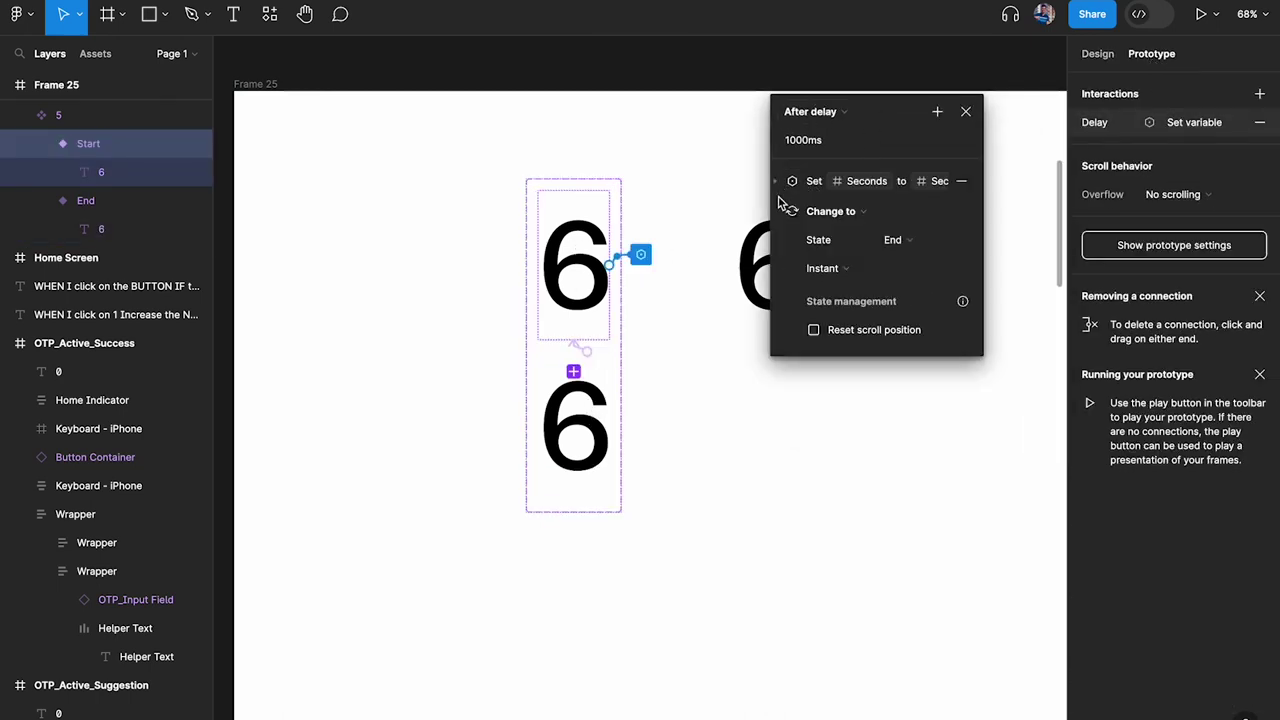
pyautogui.click(792, 211)
pyautogui.click(937, 113)
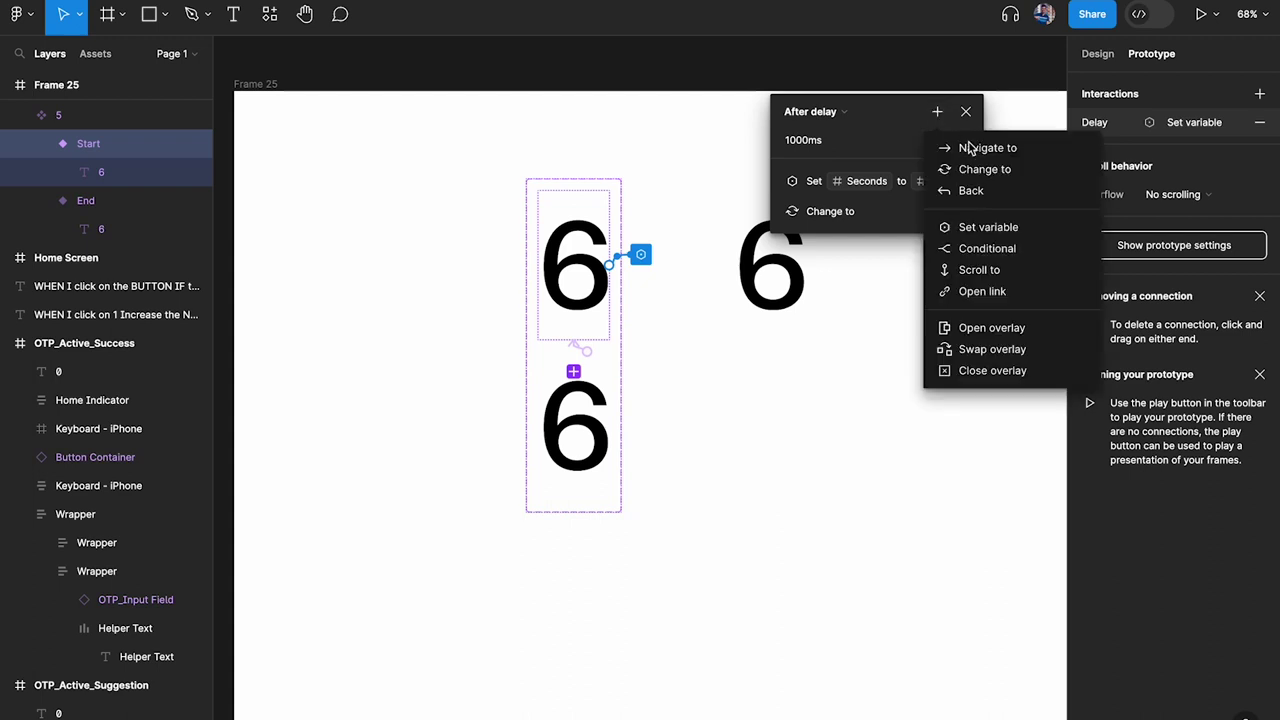
pyautogui.click(986, 251)
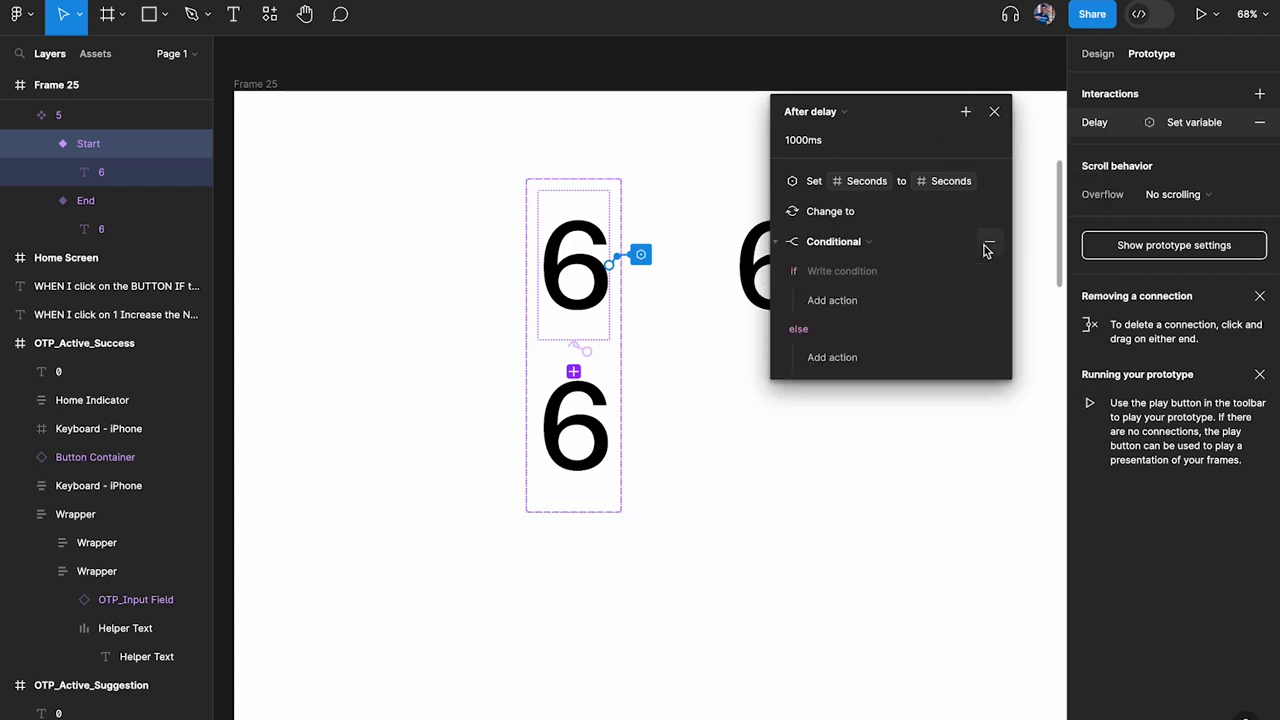
# Set the Conditional action's if condition to Seconds > 0.
pyautogui.click(852, 271)
pyautogui.click(922, 214)
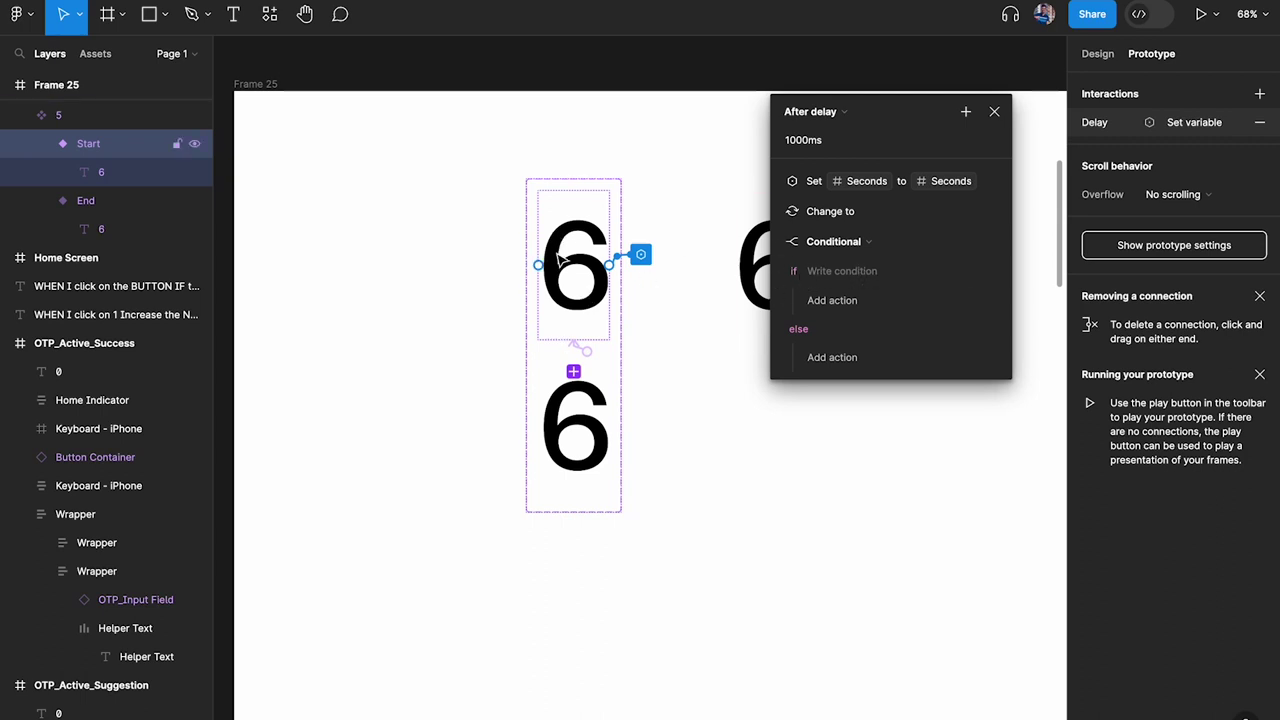
pyautogui.click(848, 274)
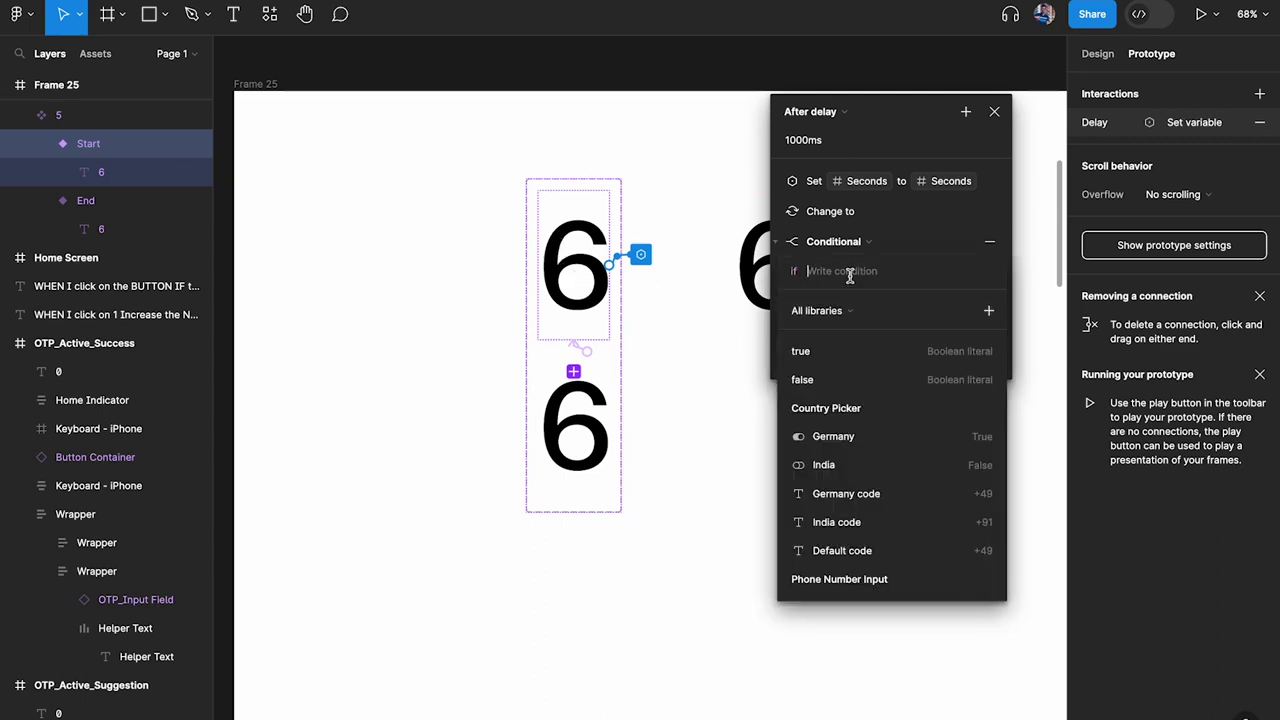
pyautogui.write('sec')
pyautogui.press('Return')
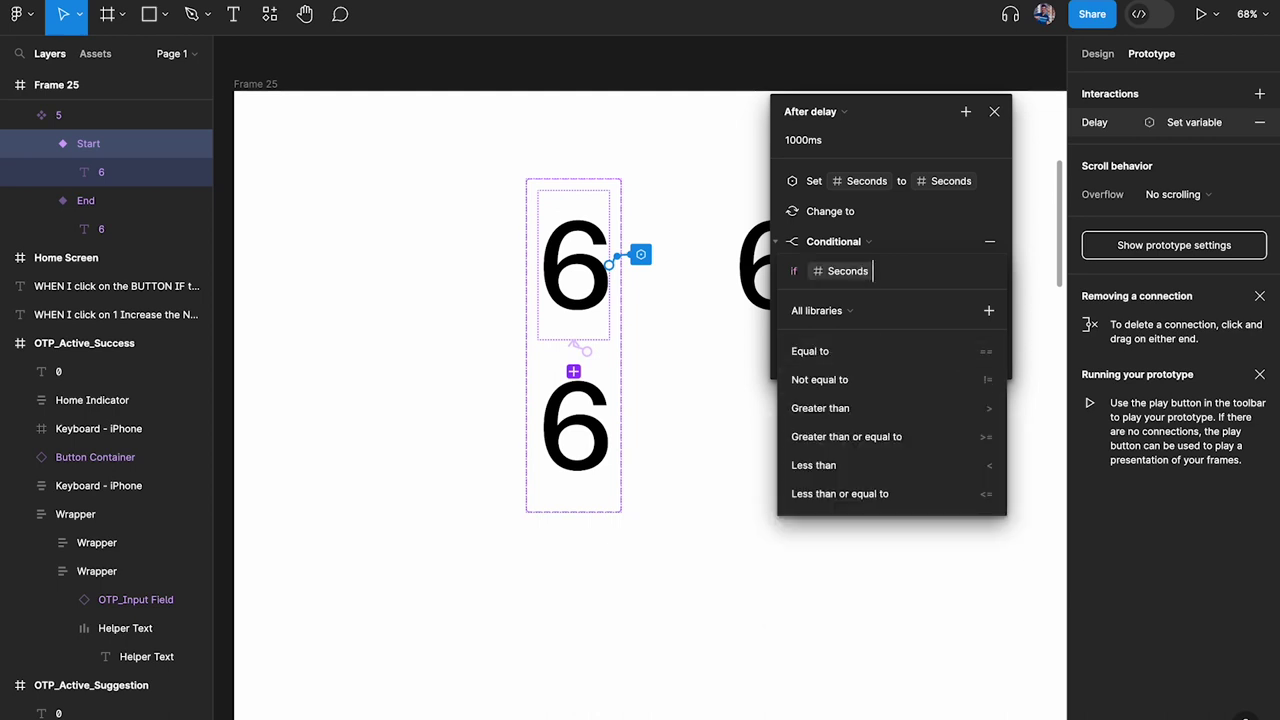
pyautogui.write('<')
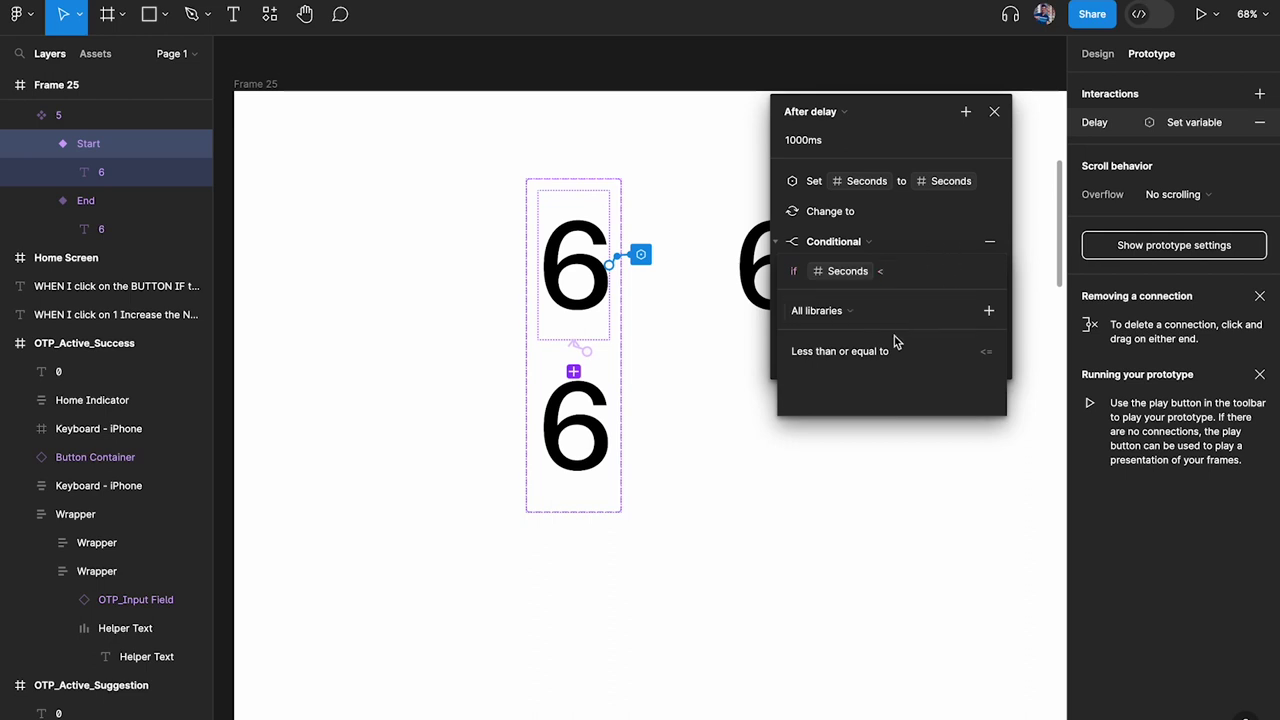
pyautogui.press('BackSpace')
pyautogui.write('>')
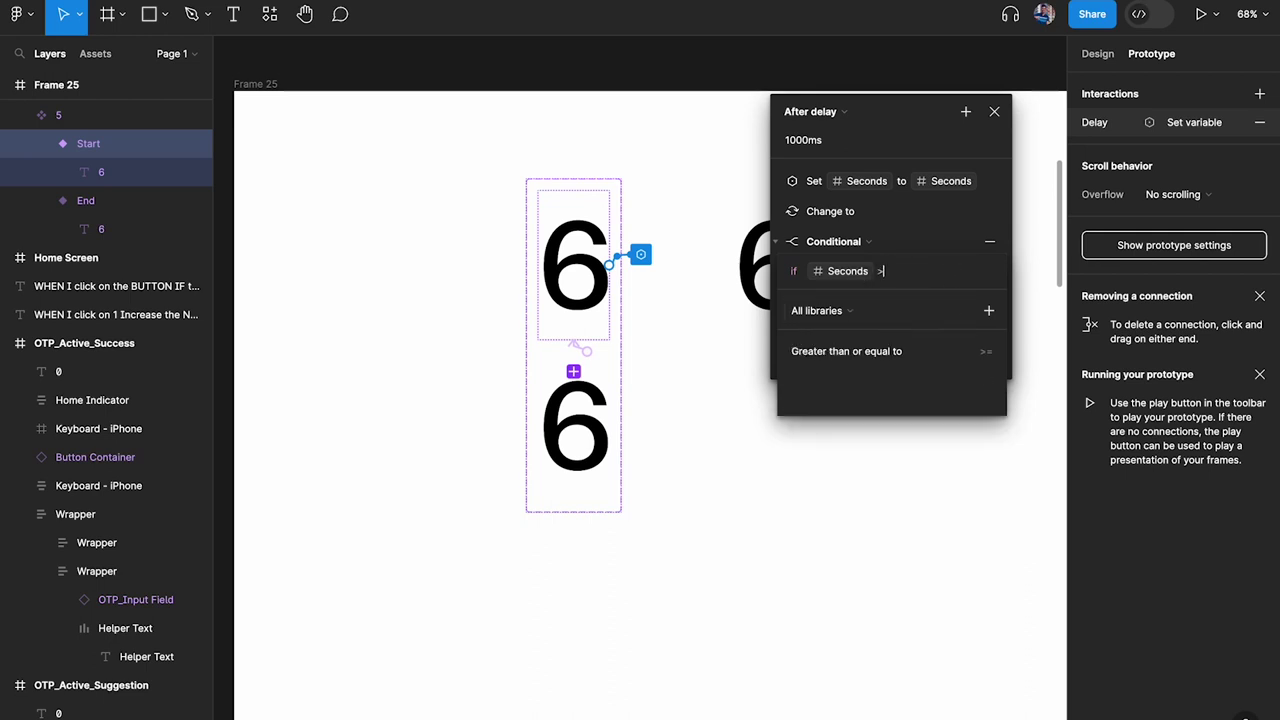
pyautogui.write(' 0')
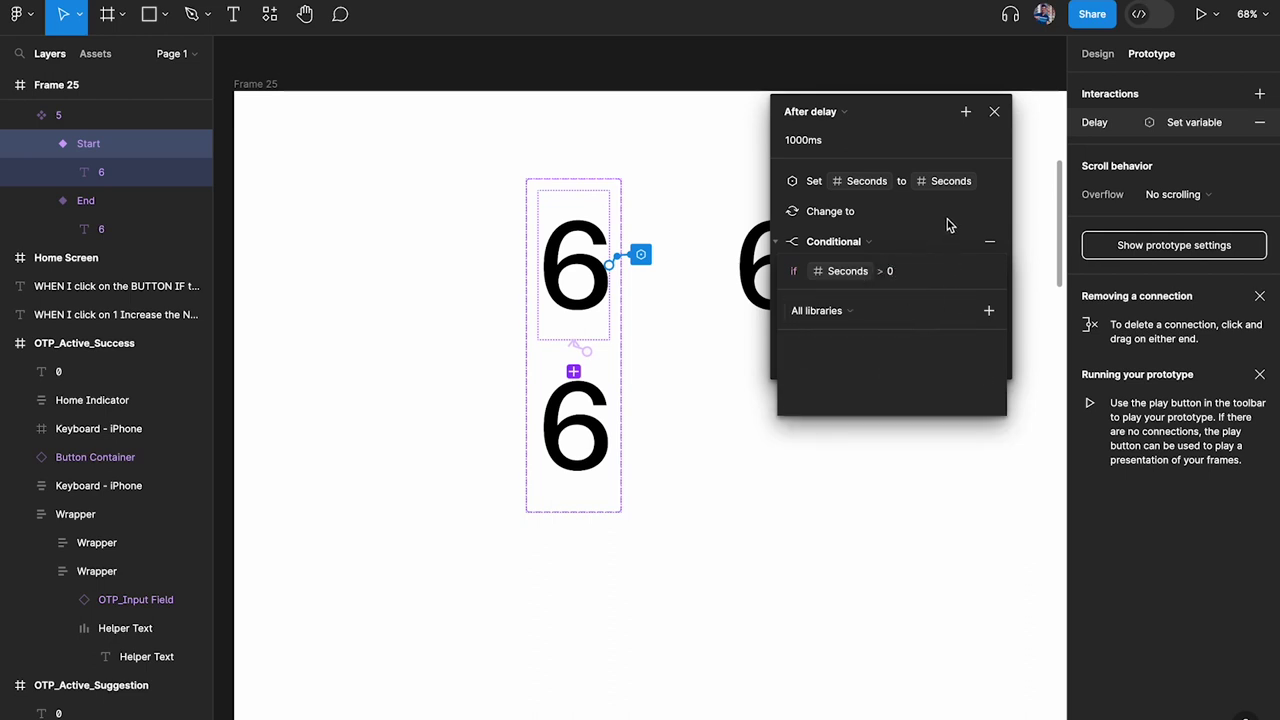
pyautogui.press('Return')
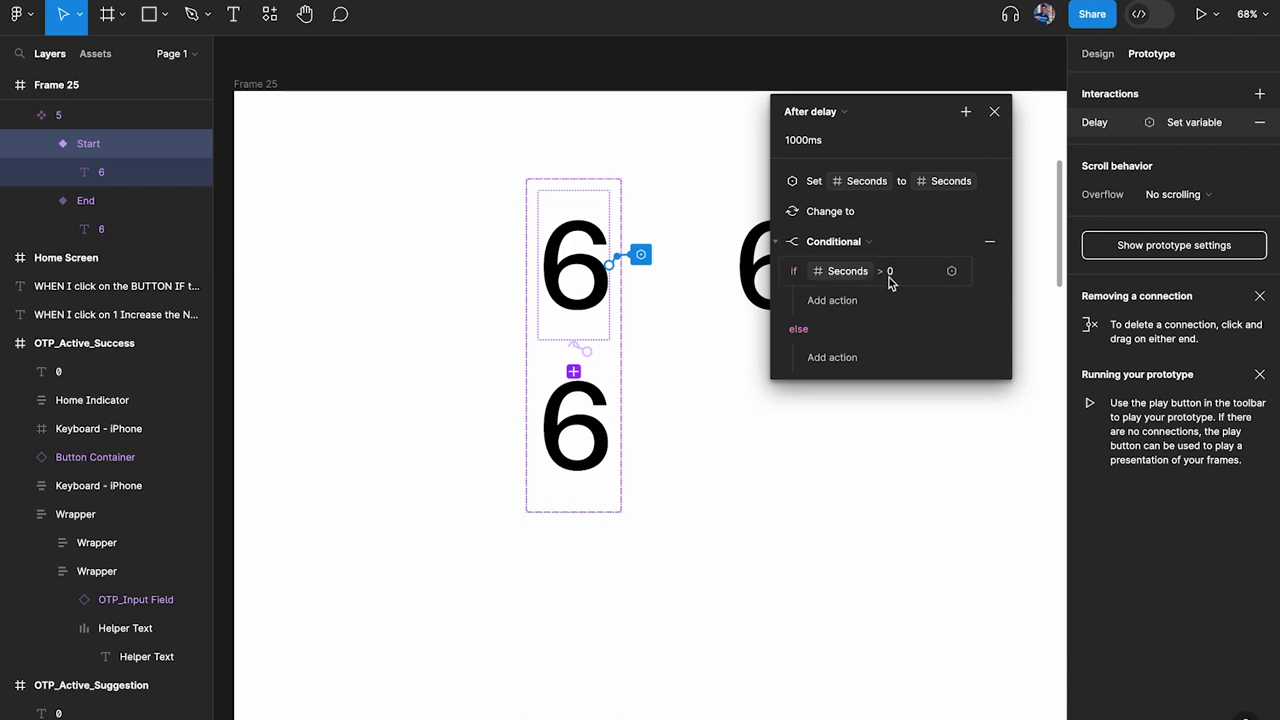
# Move the Set variable and Change to actions into the Conditional's if branch, then close the interaction settings.
pyautogui.click(797, 180)
pyautogui.moveTo(797, 180); pyautogui.dragTo(851, 294)
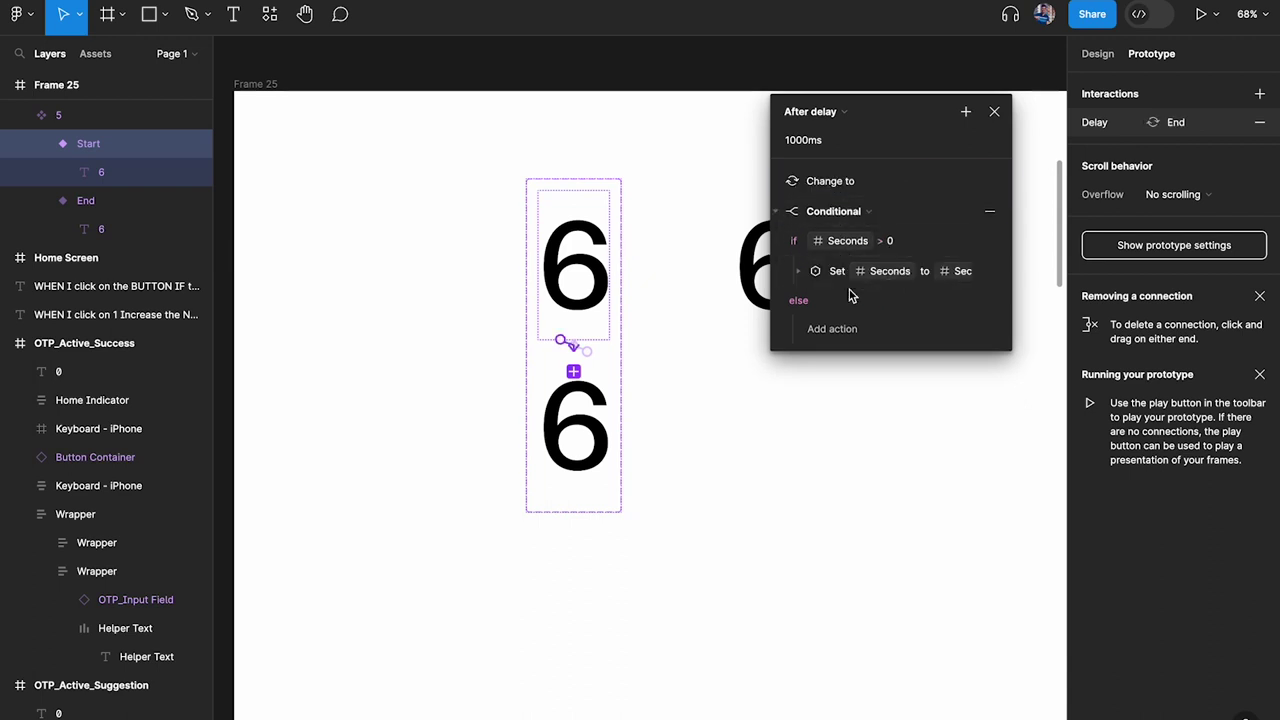
pyautogui.click(812, 180)
pyautogui.moveTo(812, 180); pyautogui.dragTo(850, 291)
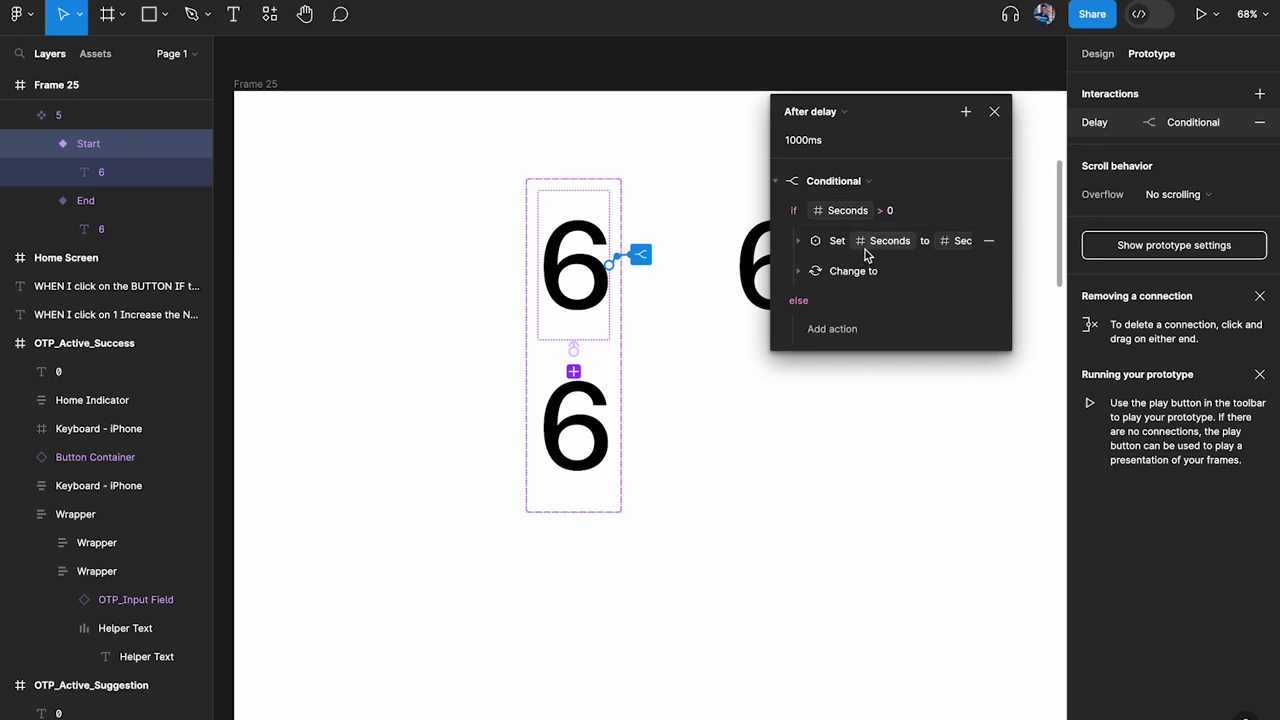
pyautogui.click(996, 108)
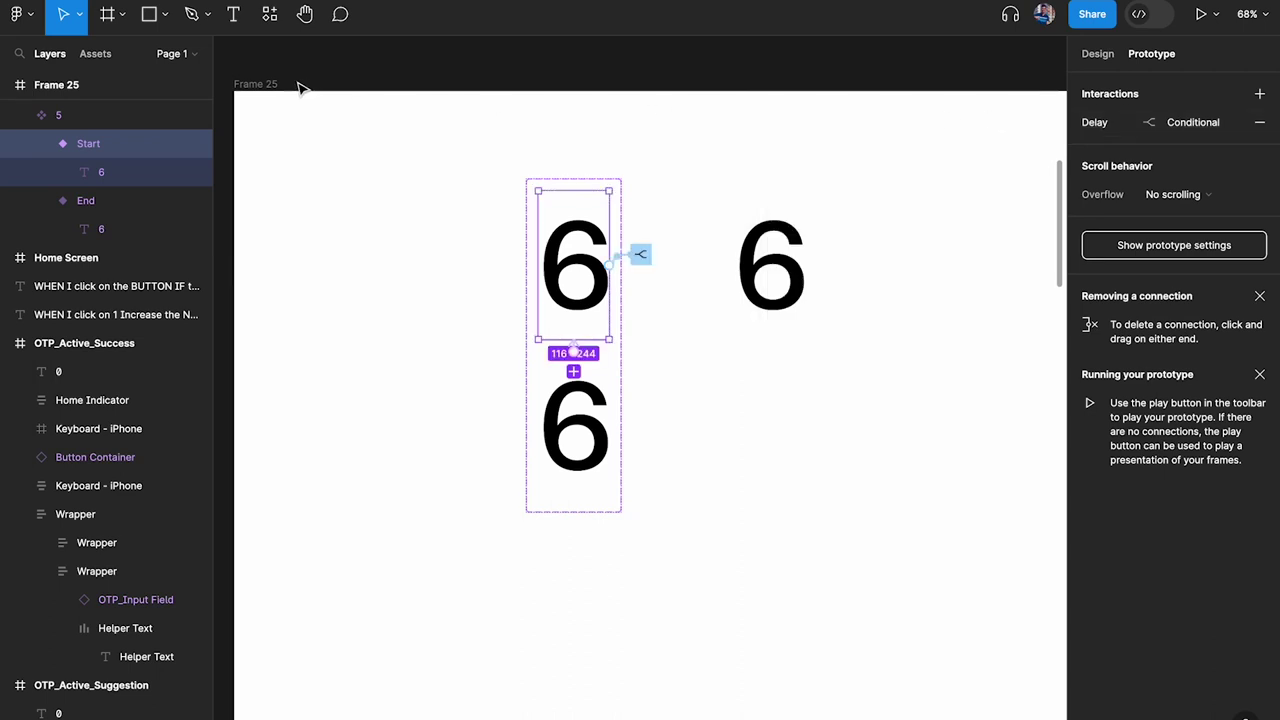
# Preview the Frame 25 prototype to check where the countdown stops, then close the preview and clear the selection.
pyautogui.click(300, 89)
pyautogui.hotkey('shift', 'space')
pyautogui.click(605, 222)
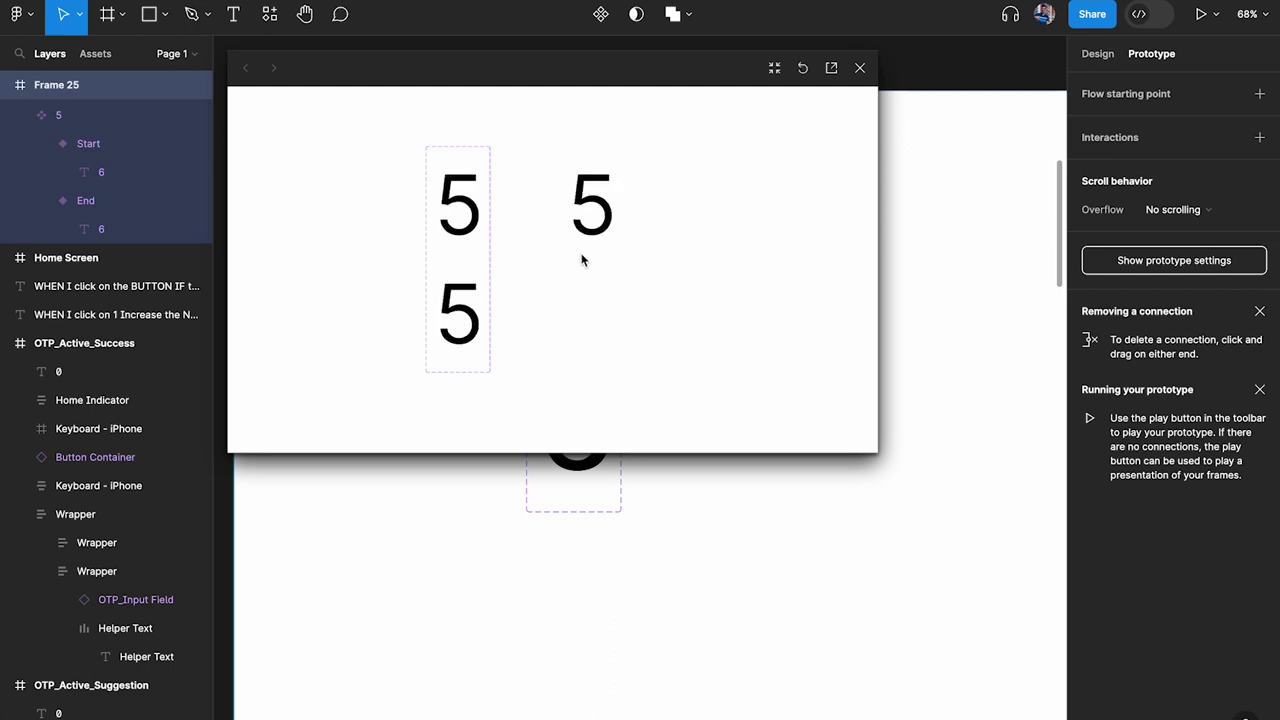
pyautogui.click(606, 222)
pyautogui.click(607, 240)
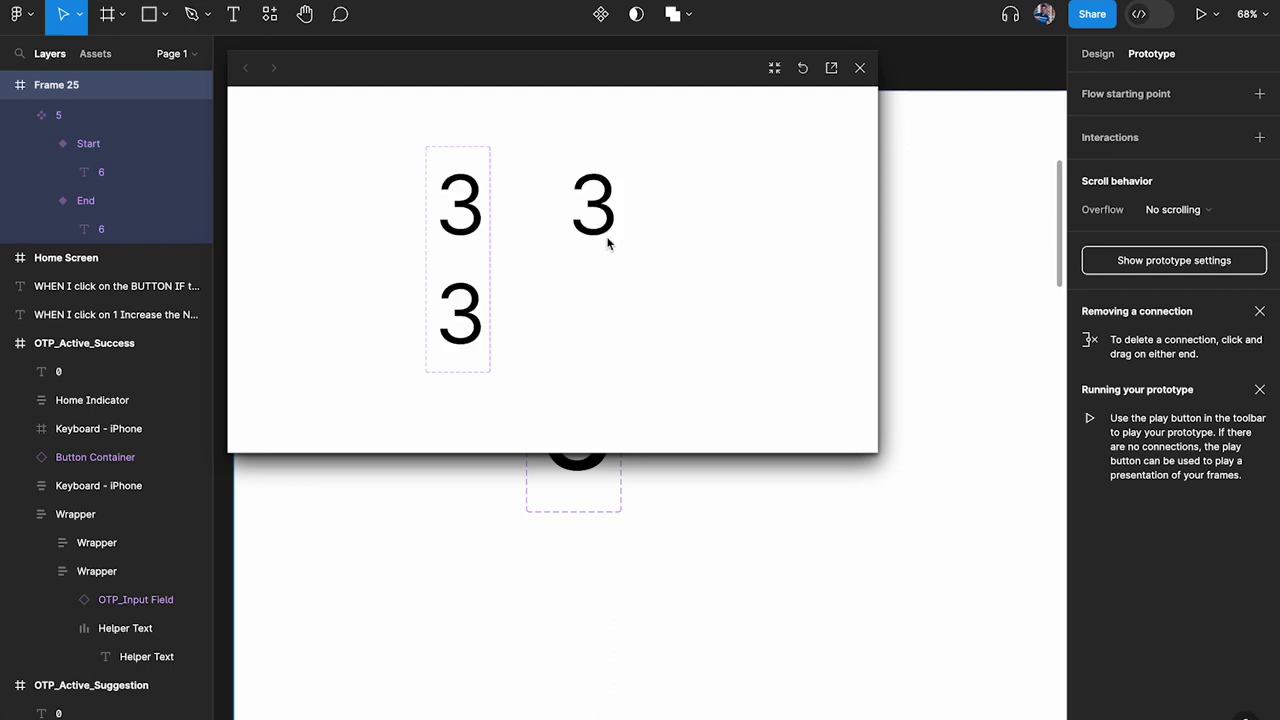
pyautogui.click(607, 242)
pyautogui.click(607, 243)
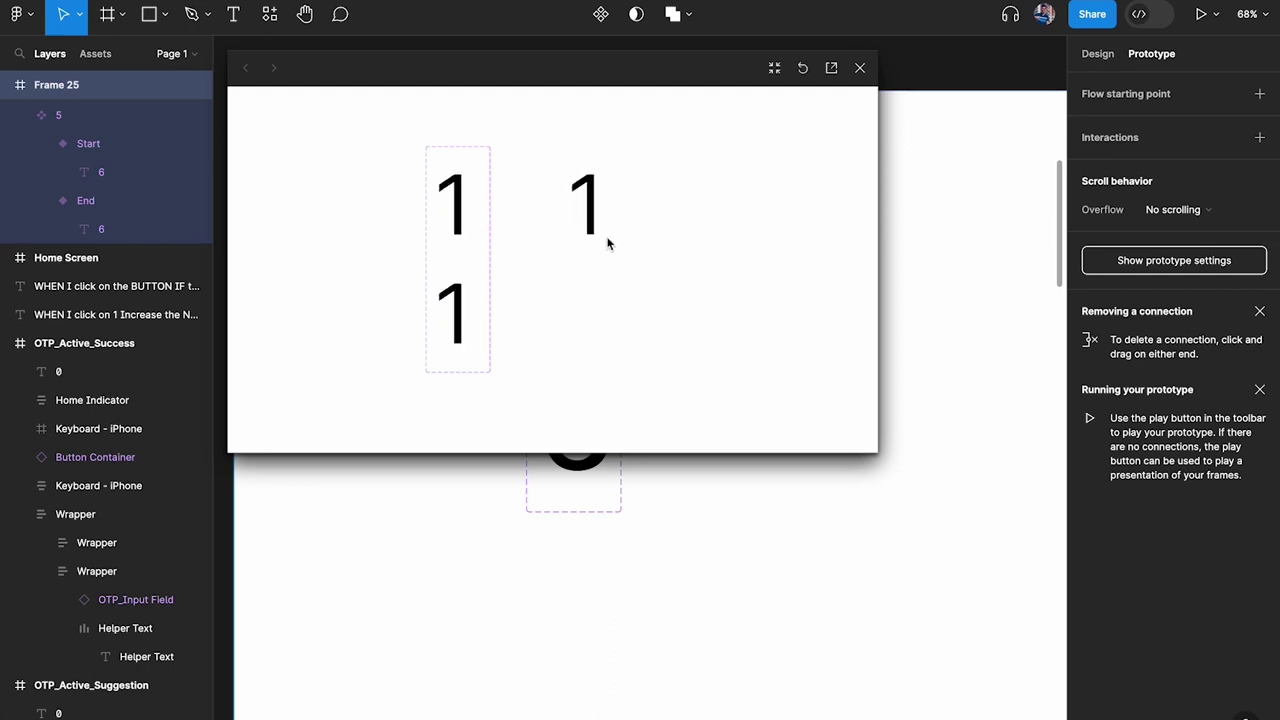
pyautogui.click(607, 243)
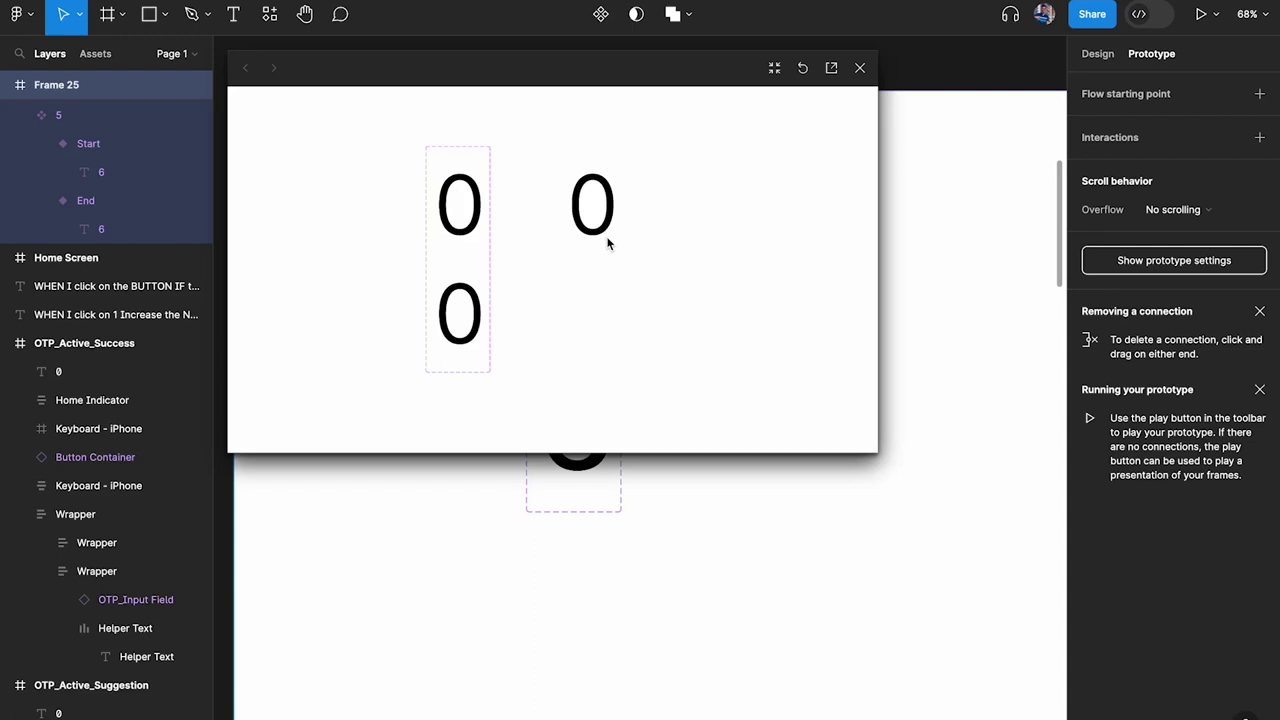
pyautogui.click(860, 68)
pyautogui.press('Escape')
# Copy the "Resend code in 10s" helper text from the OTP_Active_Keyboard Open screen into Frame 25, below the countdown instance.
pyautogui.keyDown('ctrl'); pyautogui.scroll(-5, 794, 420); pyautogui.keyUp('ctrl')
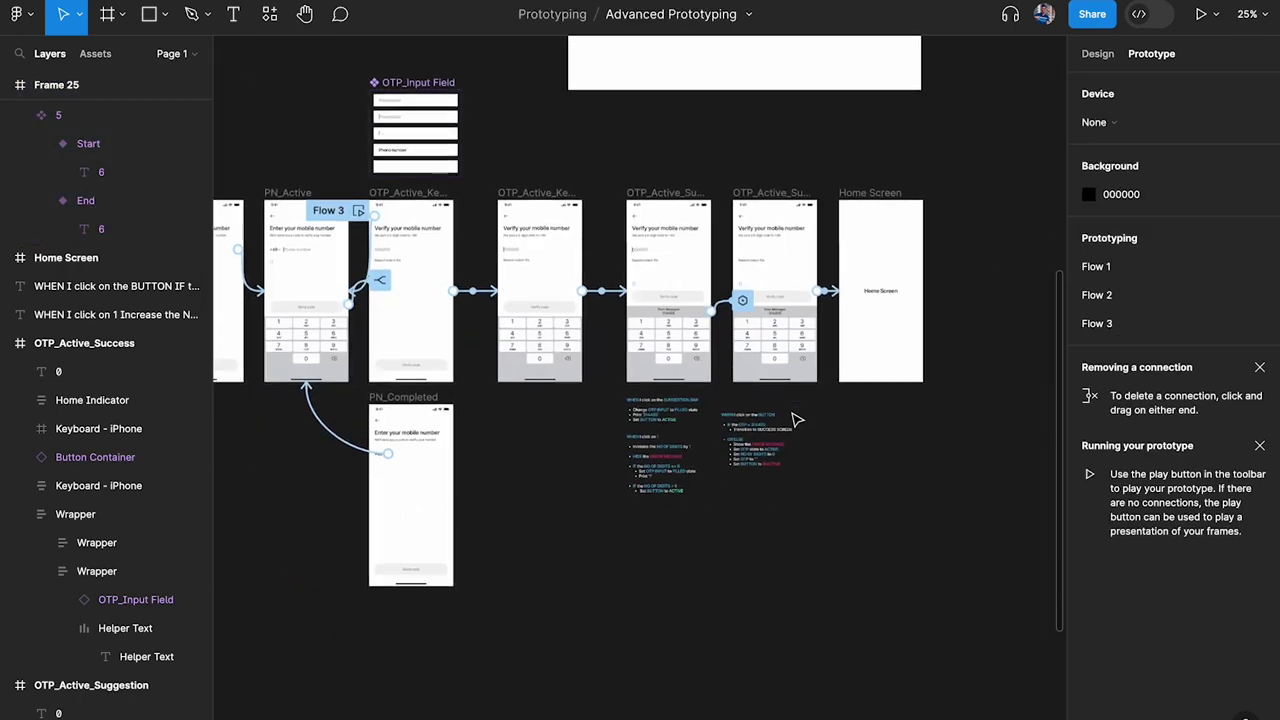
pyautogui.keyDown('ctrl'); pyautogui.scroll(5, 551, 237); pyautogui.keyUp('ctrl')
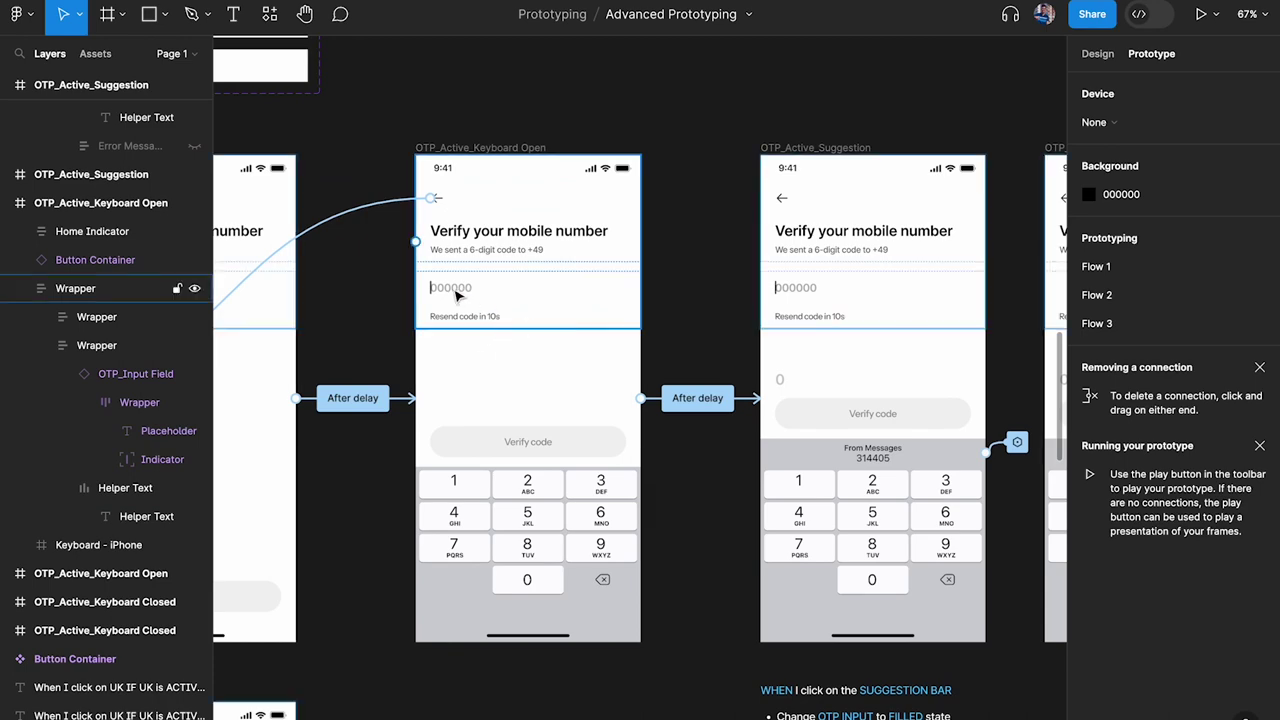
pyautogui.click(468, 316)
pyautogui.scroll(10, 714, 316)
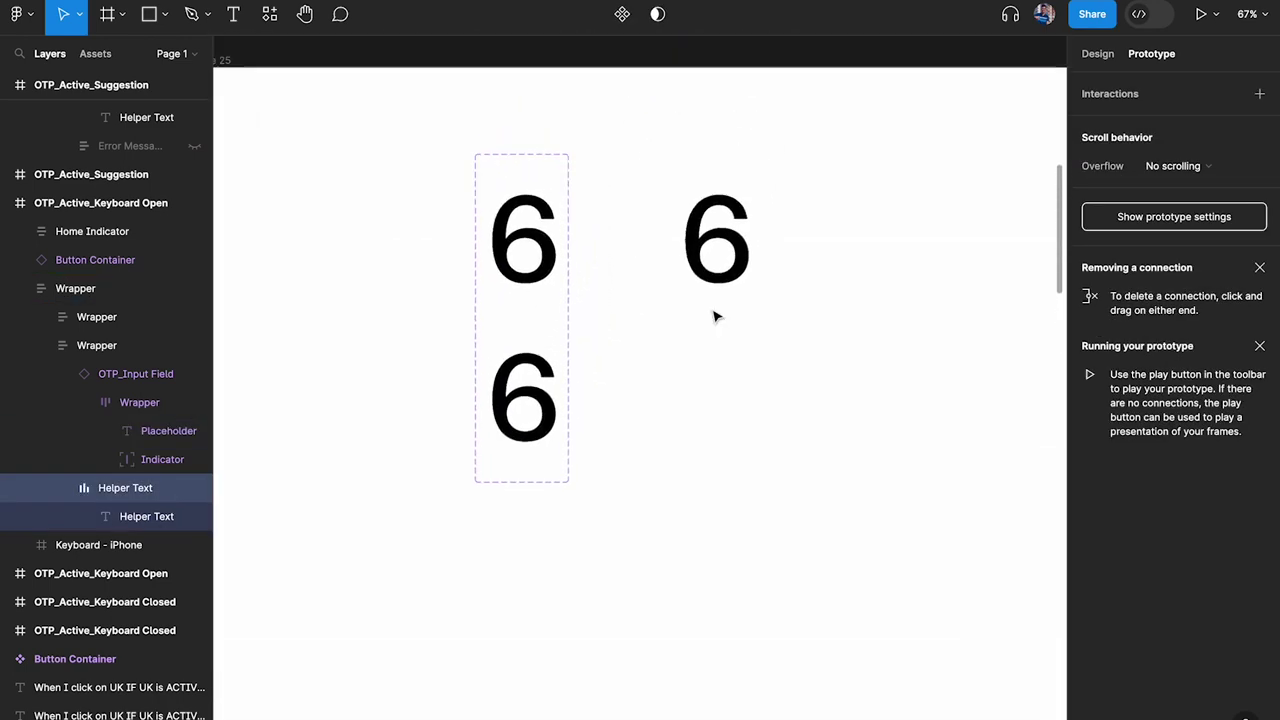
pyautogui.hotkey('ctrl', 'v')
pyautogui.moveTo(614, 403); pyautogui.dragTo(640, 369)
# Copy the "Resend code in 10s" text's style onto the number texts in the Start and End variants.
pyautogui.keyDown('ctrl'); pyautogui.scroll(2, 640, 369); pyautogui.keyUp('ctrl')
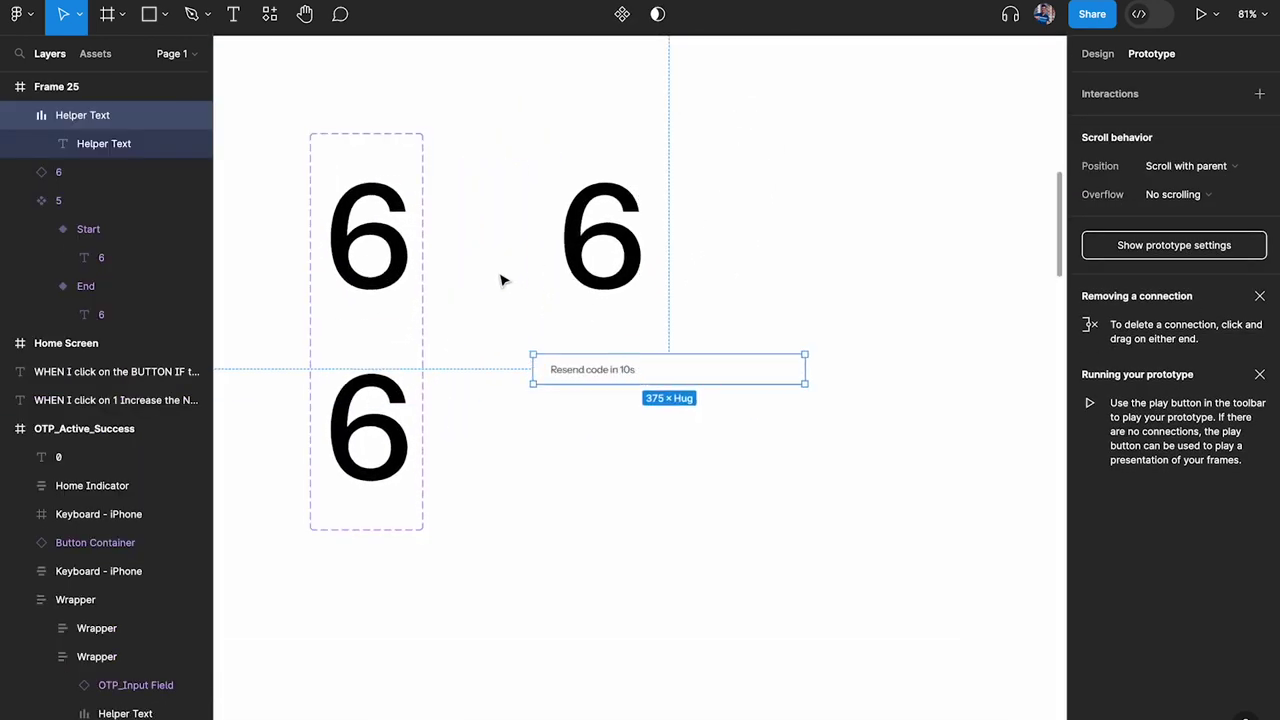
pyautogui.keyDown('ctrl'); pyautogui.scroll(4, 586, 371); pyautogui.keyUp('ctrl')
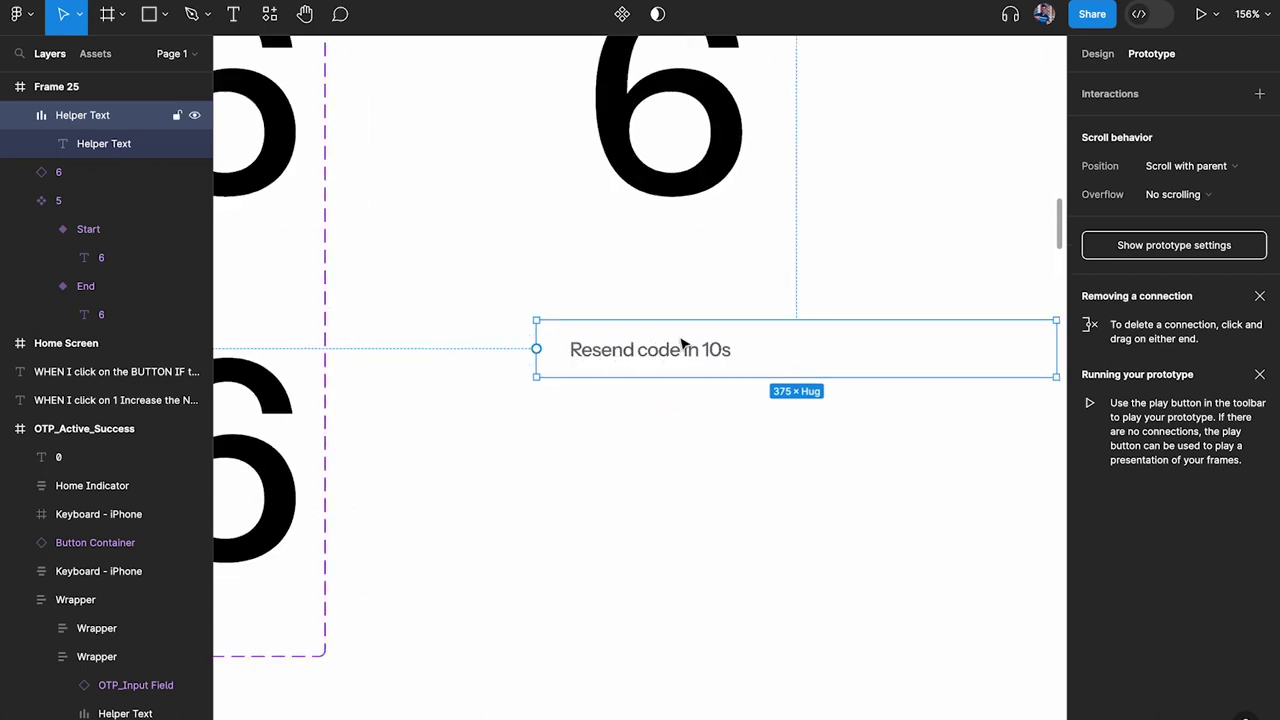
pyautogui.scroll(-2, 680, 368)
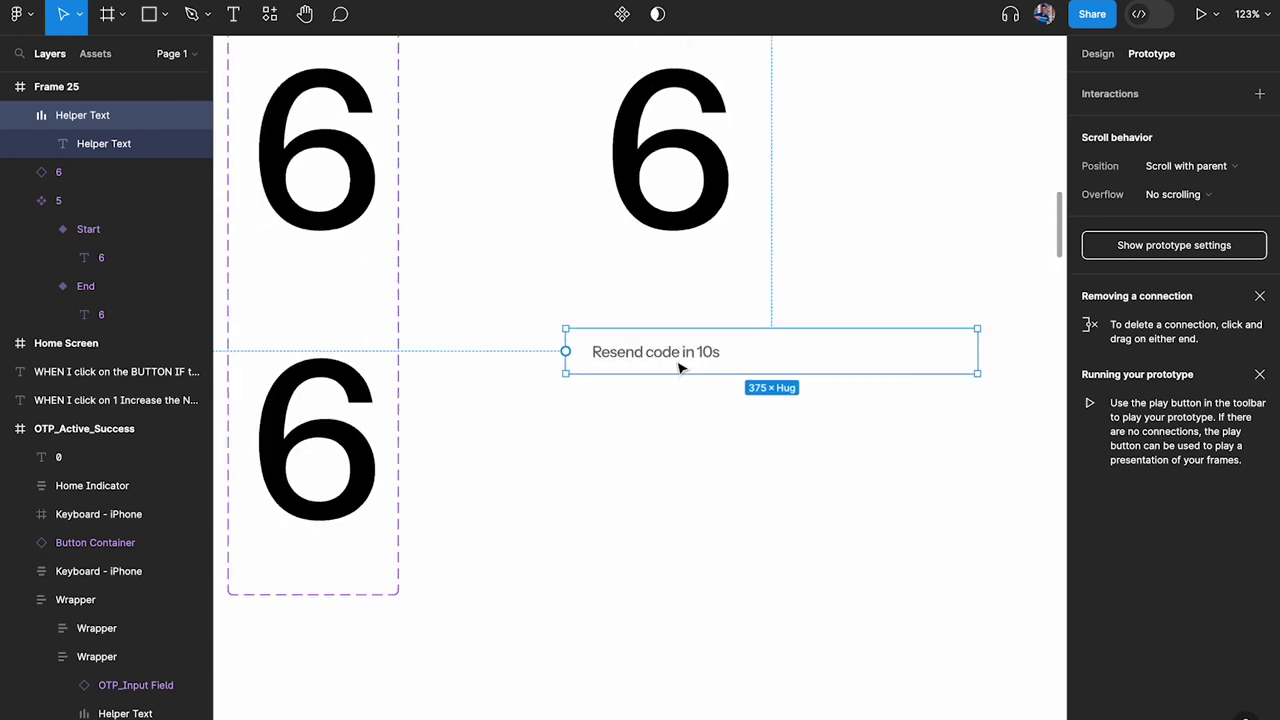
pyautogui.hscroll(-2, 680, 368)
pyautogui.scroll(3, 800, 365)
pyautogui.click(790, 402)
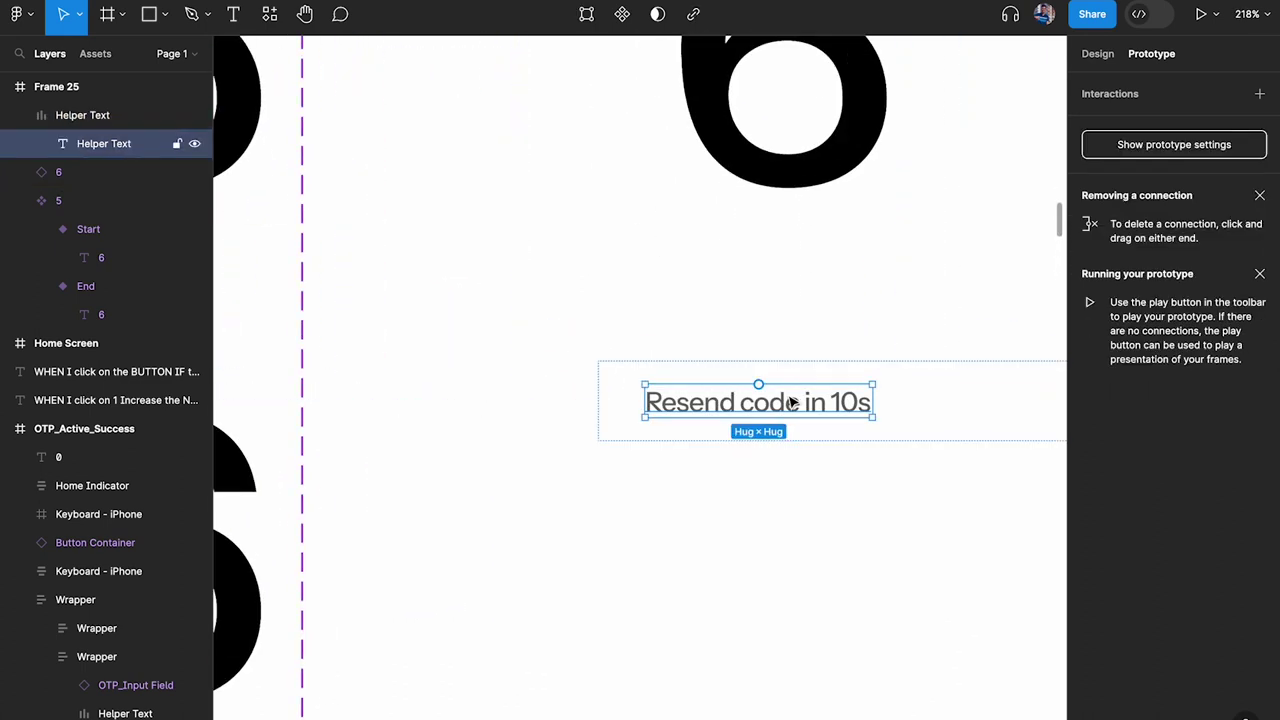
pyautogui.keyDown('ctrl'); pyautogui.scroll(-5, 790, 402); pyautogui.keyUp('ctrl')
pyautogui.click(457, 189)
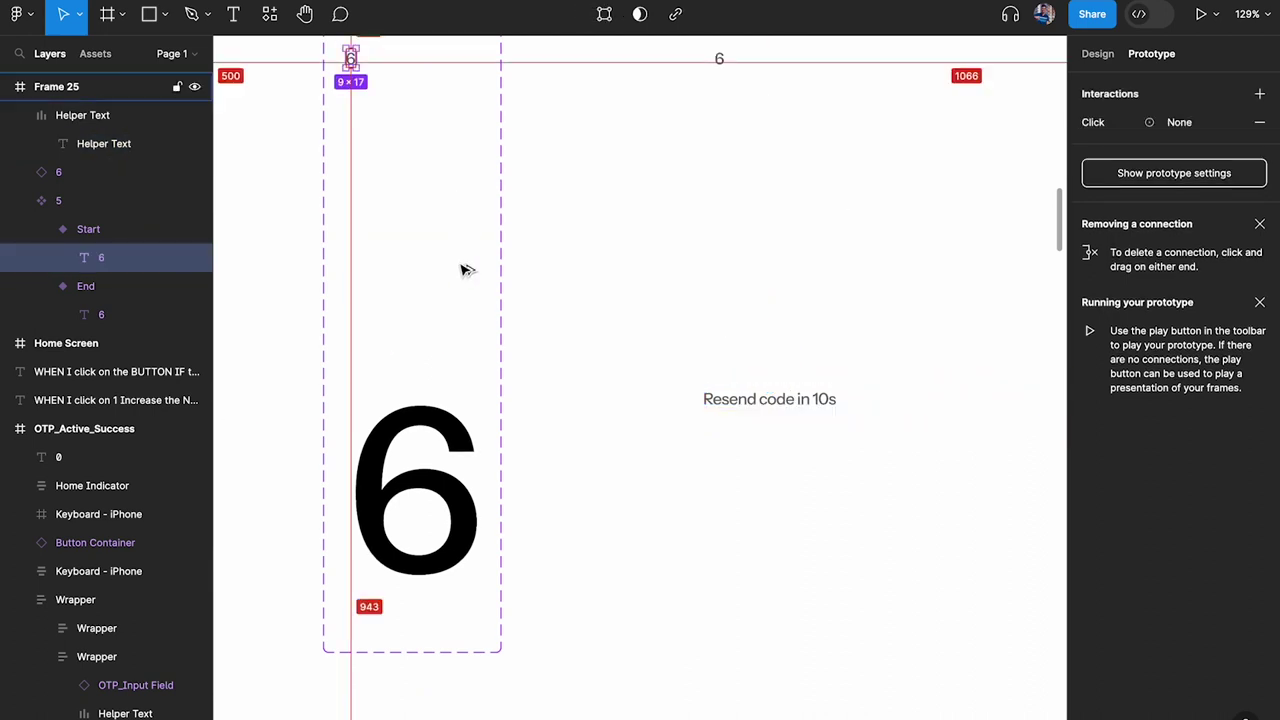
pyautogui.click(429, 451)
# Apply auto layout to the End and Start variants so both hug their number text.
pyautogui.scroll(2, 457, 500)
pyautogui.hscroll(-1, 457, 500)
pyautogui.click(457, 500)
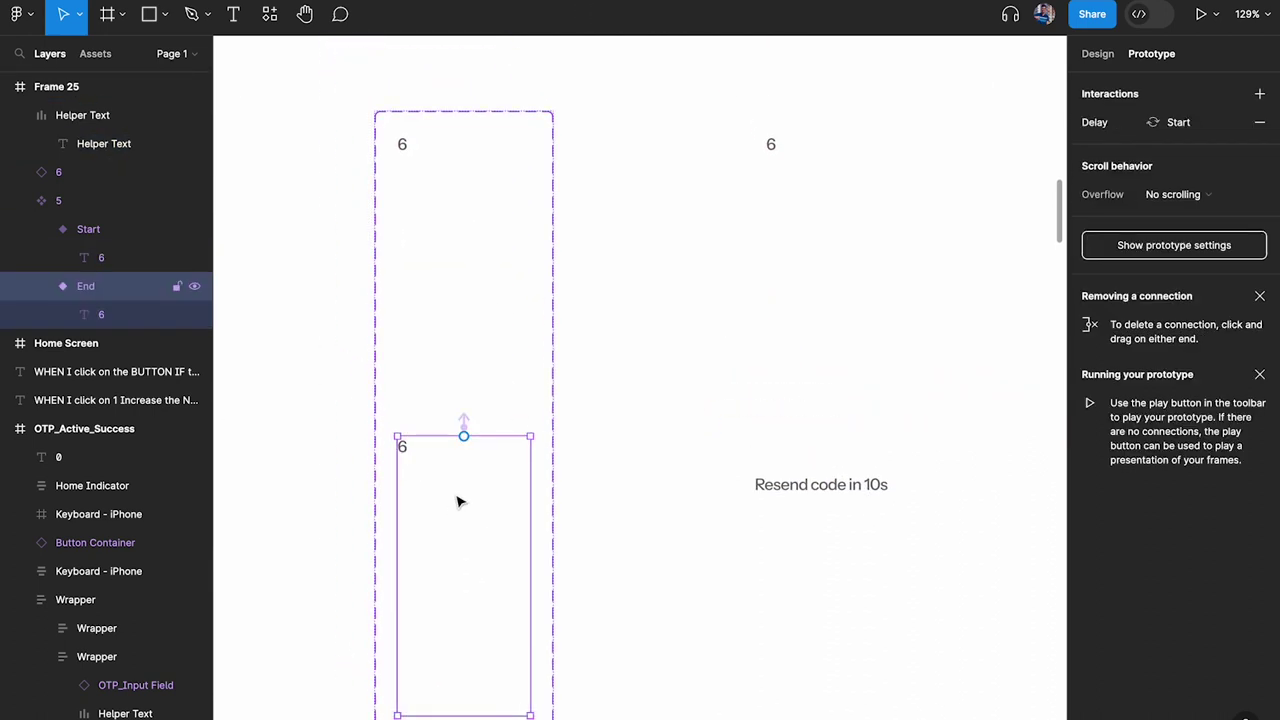
pyautogui.hotkey('shift', 'a')
pyautogui.click(411, 145)
pyautogui.hotkey('shift', 'a')
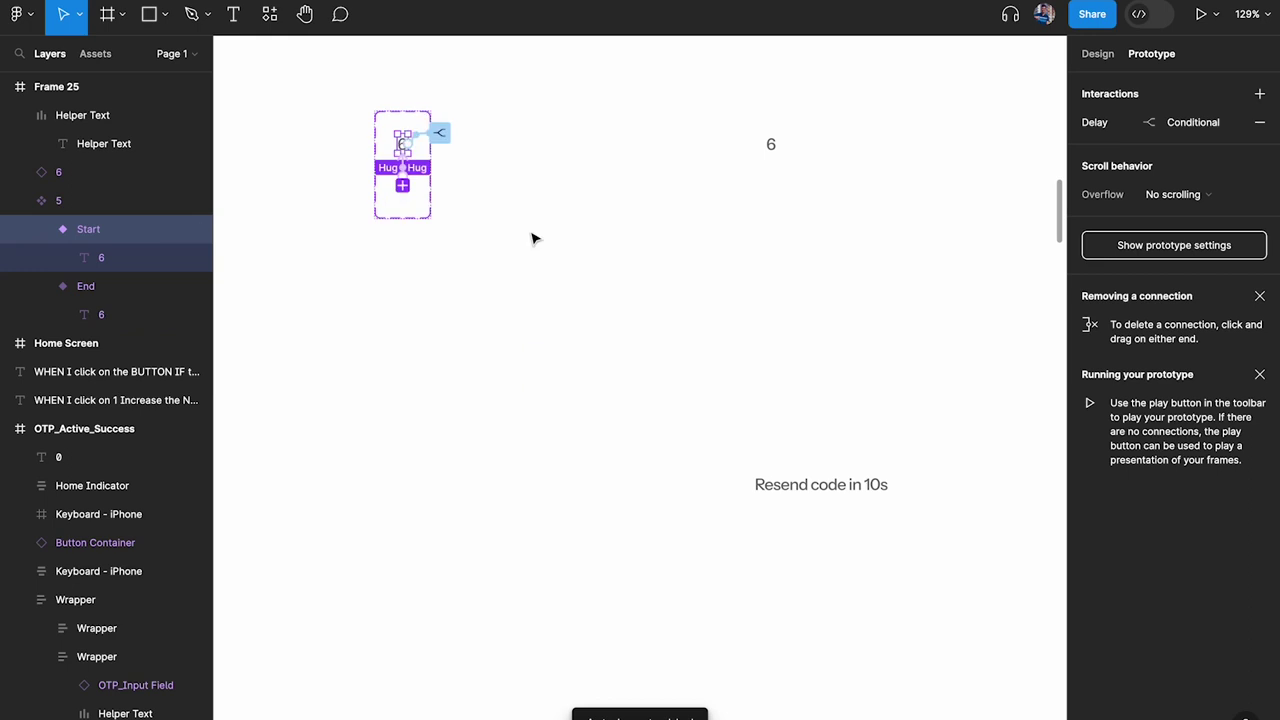
# Select the countdown component set and examine its two variants and their connections up close.
pyautogui.click(514, 163)
pyautogui.click(403, 100)
pyautogui.keyDown('ctrl'); pyautogui.scroll(4, 524, 262); pyautogui.keyUp('ctrl')
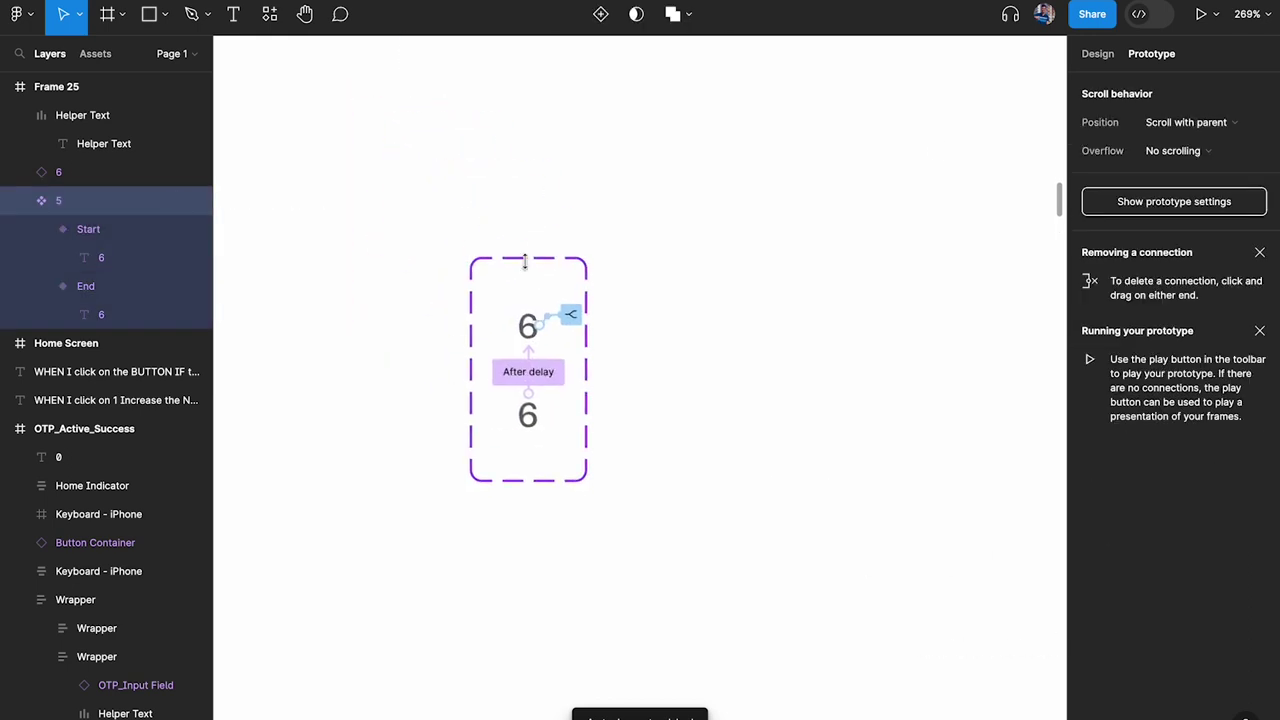
pyautogui.keyDown('ctrl'); pyautogui.scroll(-4, 528, 271); pyautogui.keyUp('ctrl')
pyautogui.keyDown('ctrl'); pyautogui.scroll(3, 486, 260); pyautogui.keyUp('ctrl')
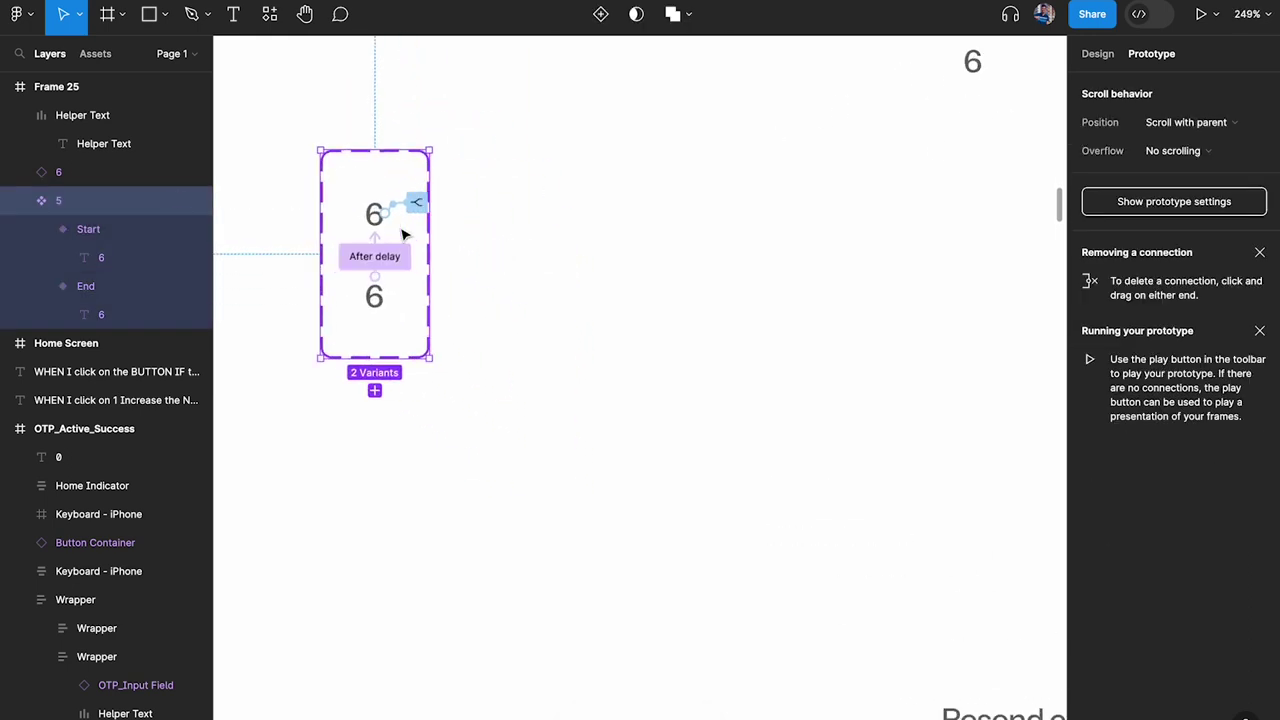
pyautogui.keyDown('ctrl'); pyautogui.scroll(3, 355, 214); pyautogui.keyUp('ctrl')
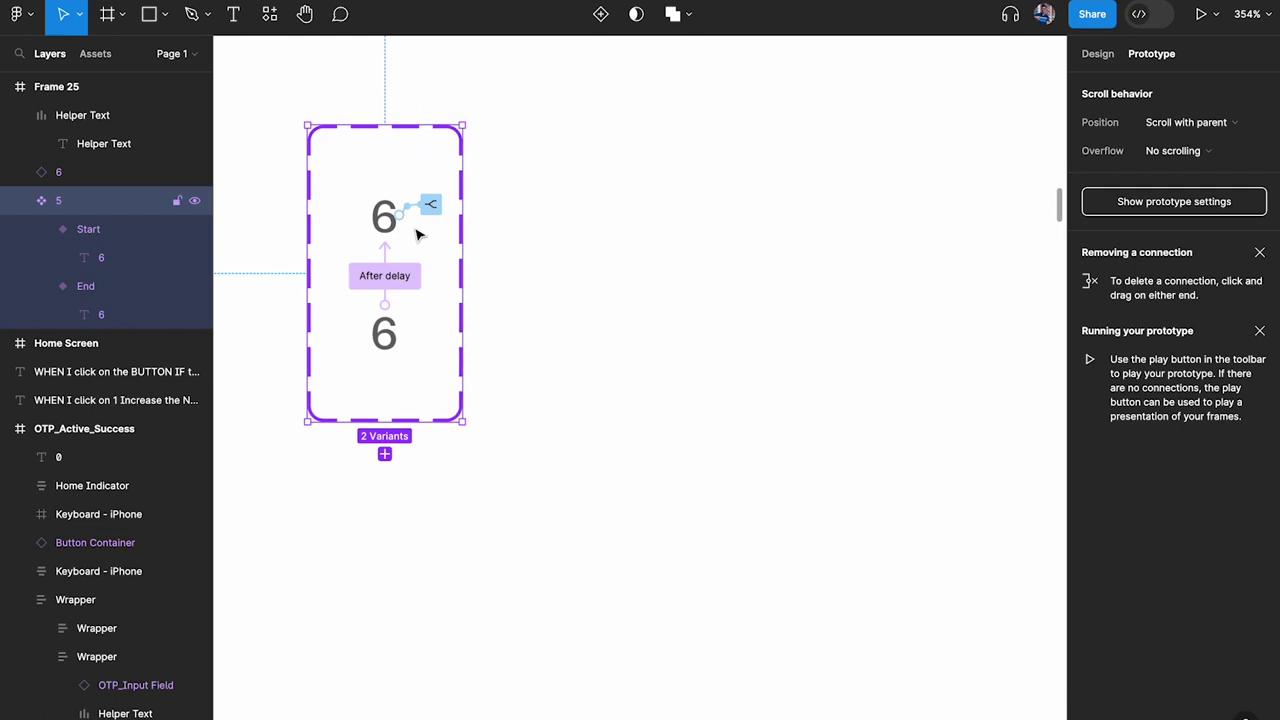
# Move the "Resend code in 10s" helper text frame up and closer to the countdown component set.
pyautogui.click(543, 255)
pyautogui.keyDown('ctrl'); pyautogui.scroll(1, 575, 225); pyautogui.keyUp('ctrl')
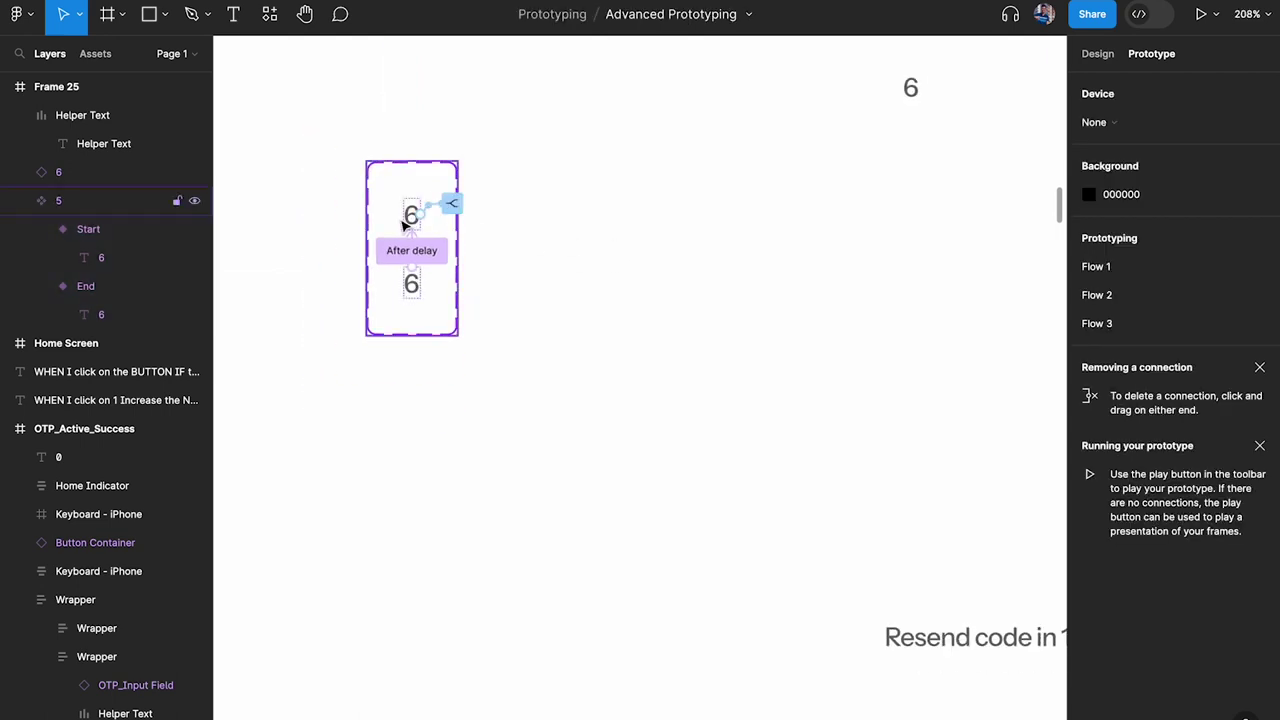
pyautogui.keyDown('ctrl'); pyautogui.scroll(-5, 574, 220); pyautogui.keyUp('ctrl')
pyautogui.hscroll(5, 574, 220)
pyautogui.scroll(-2, 574, 220)
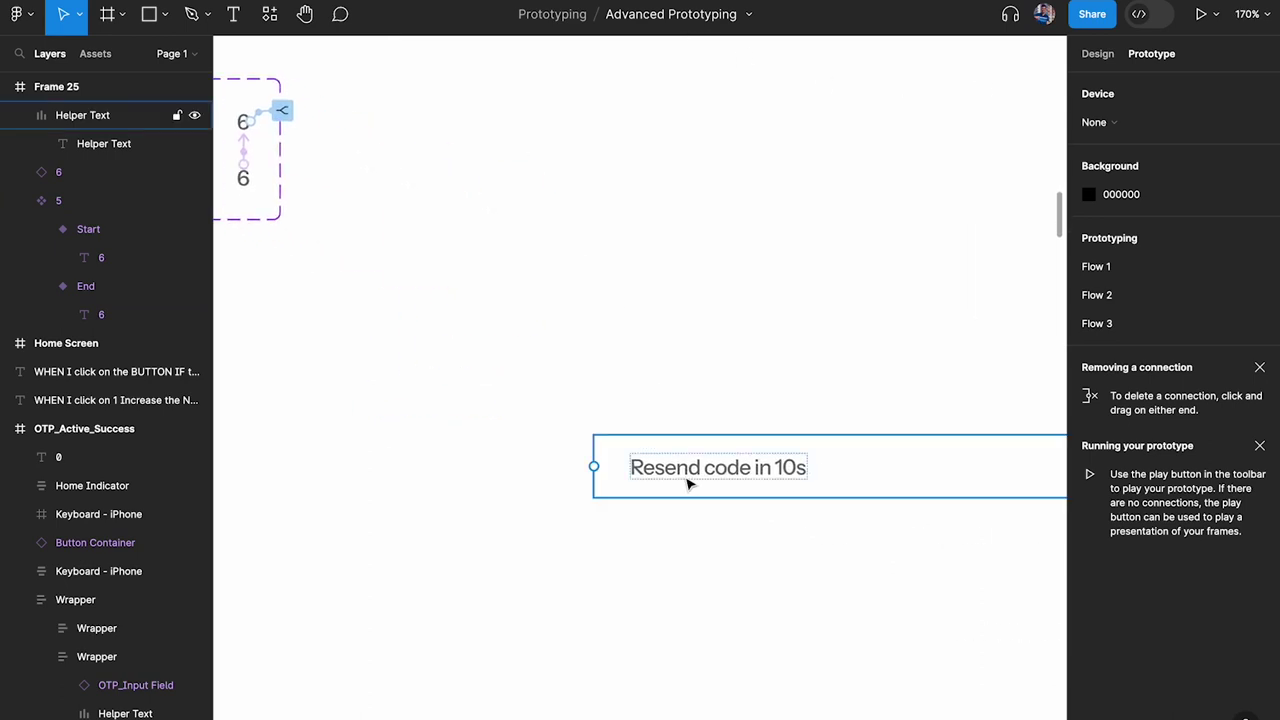
pyautogui.moveTo(689, 480); pyautogui.dragTo(497, 208)
pyautogui.scroll(2, 495, 205)
pyautogui.hscroll(-2, 495, 205)
pyautogui.click(1105, 55)
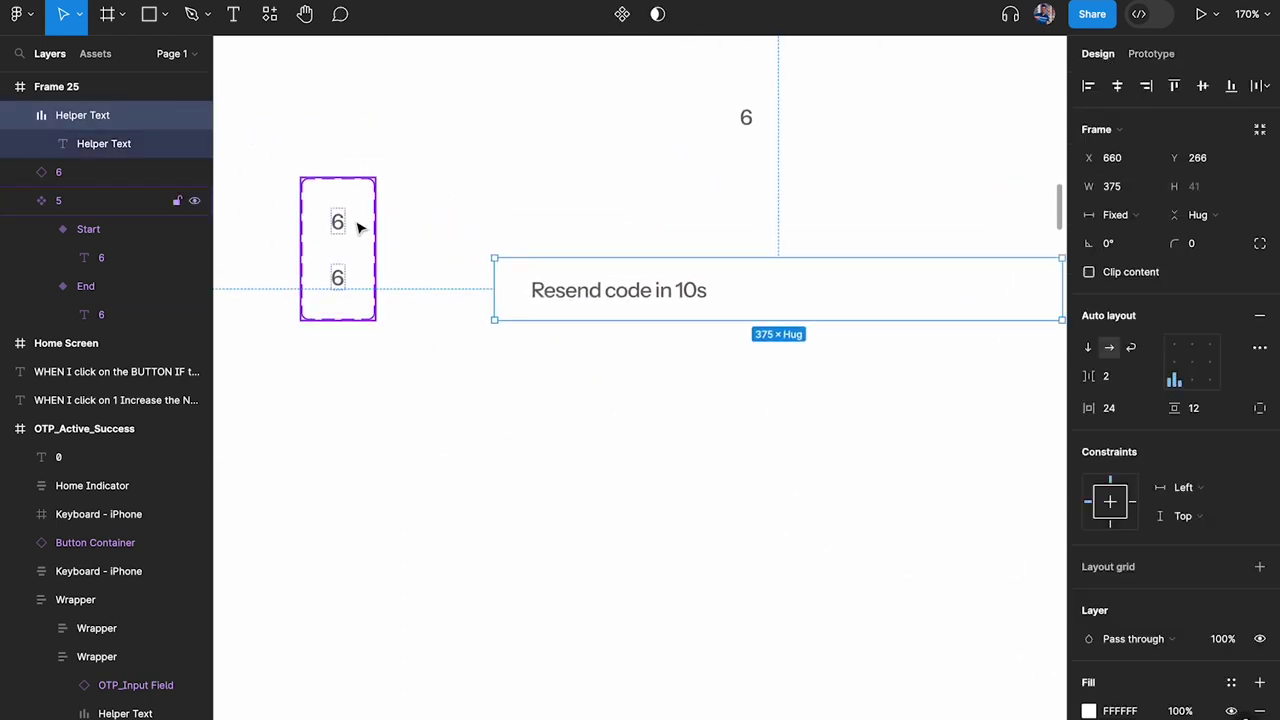
# Place the countdown instance inside the Helper Text frame, directly after the "Resend code in 10s" text.
pyautogui.keyDown('ctrl'); pyautogui.scroll(2, 360, 224); pyautogui.keyUp('ctrl')
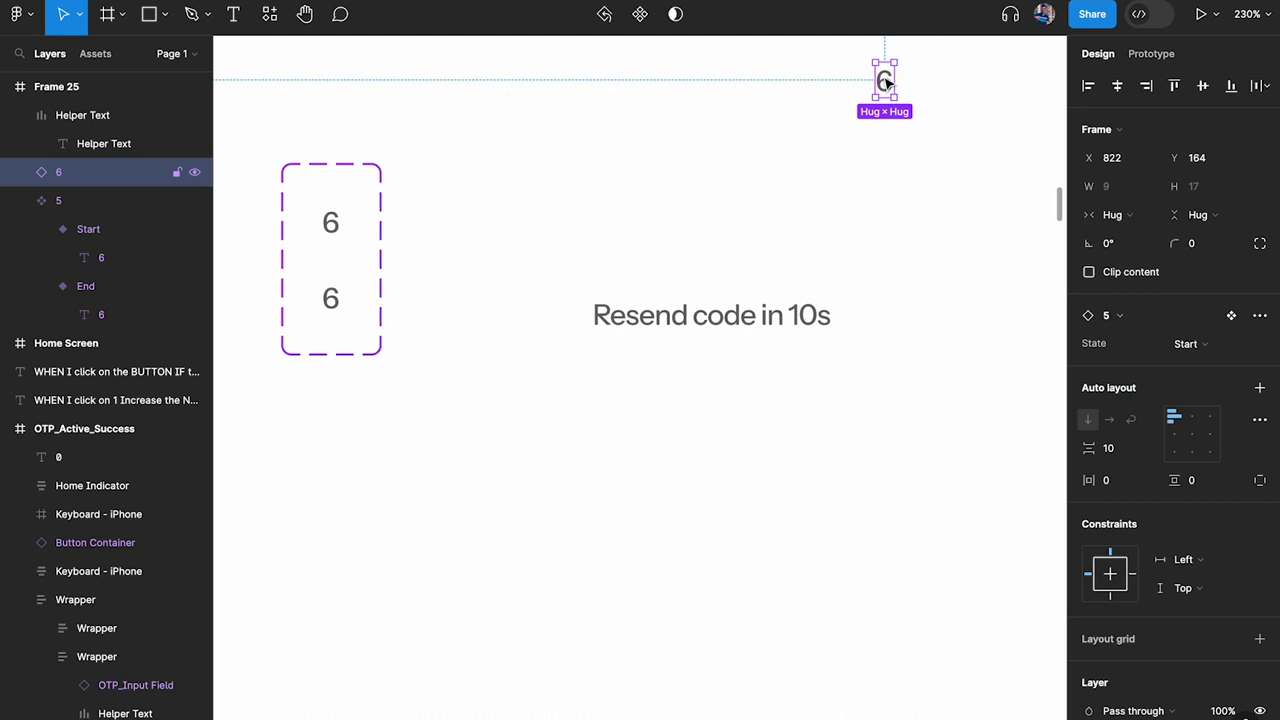
pyautogui.click(1150, 54)
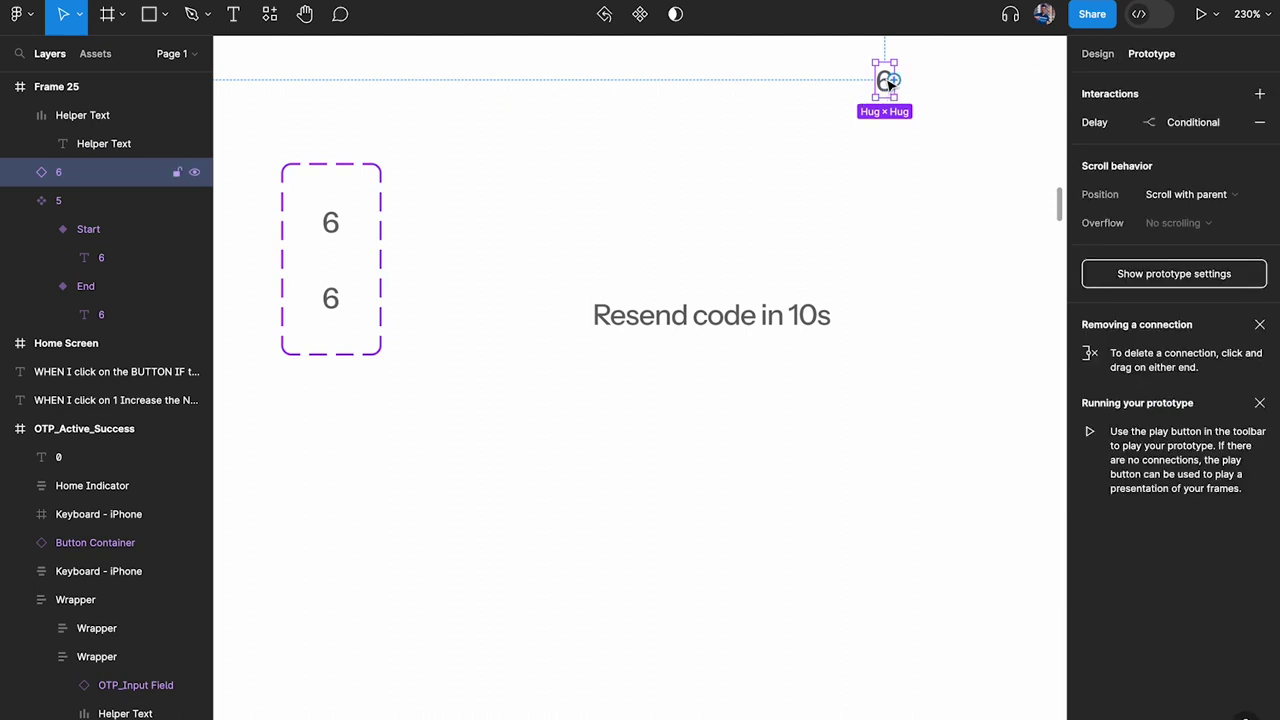
pyautogui.moveTo(887, 82); pyautogui.dragTo(830, 310)
pyautogui.hotkey('ctrl', 'z')
pyautogui.click(1098, 54)
pyautogui.moveTo(889, 87); pyautogui.dragTo(840, 315)
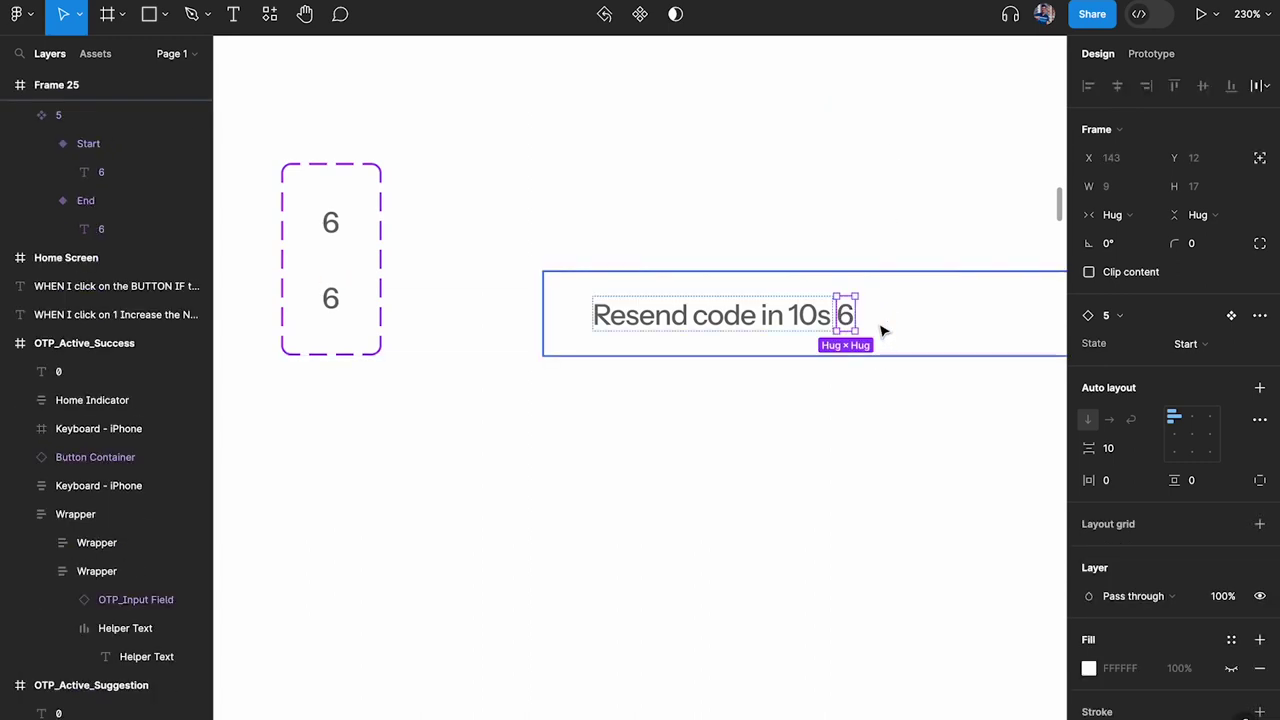
pyautogui.click(831, 197)
pyautogui.hscroll(3, 727, 345)
# Change the Helper Text frame's fill from white to a light grey, about E9E9E9.
pyautogui.click(727, 345)
pyautogui.scroll(-5, 1224, 553)
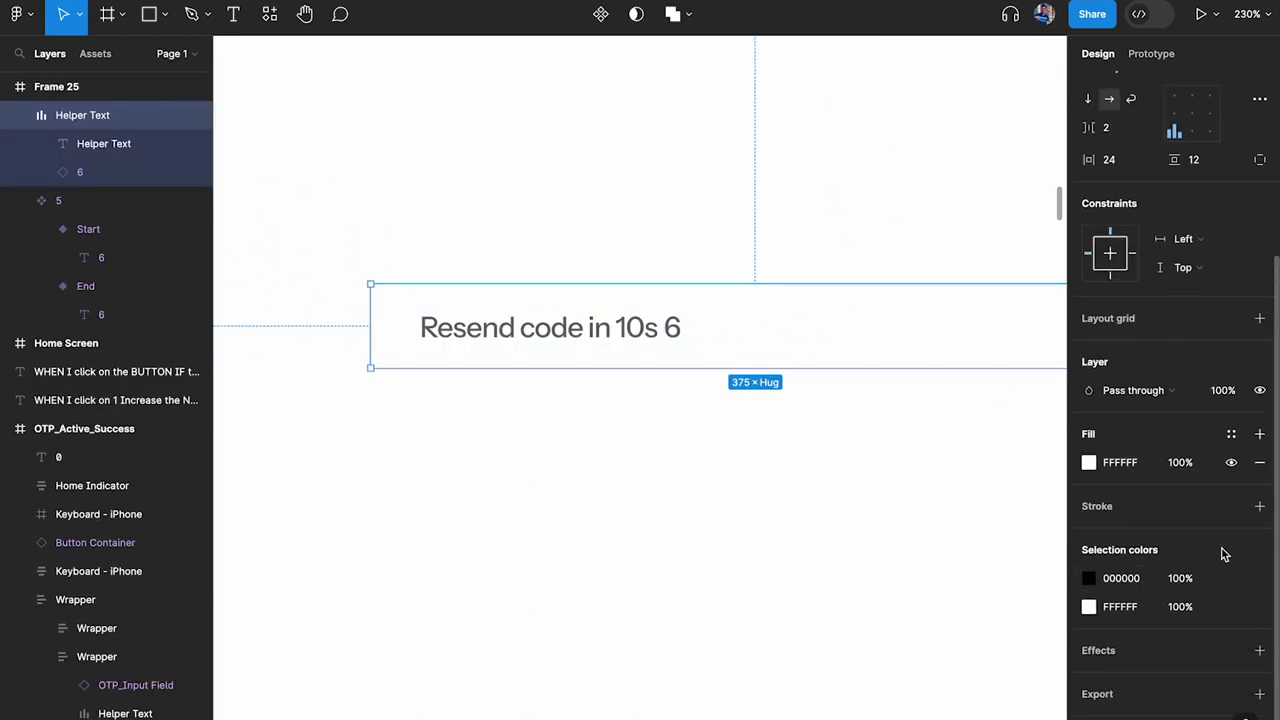
pyautogui.click(1090, 466)
pyautogui.moveTo(960, 307); pyautogui.dragTo(829, 329)
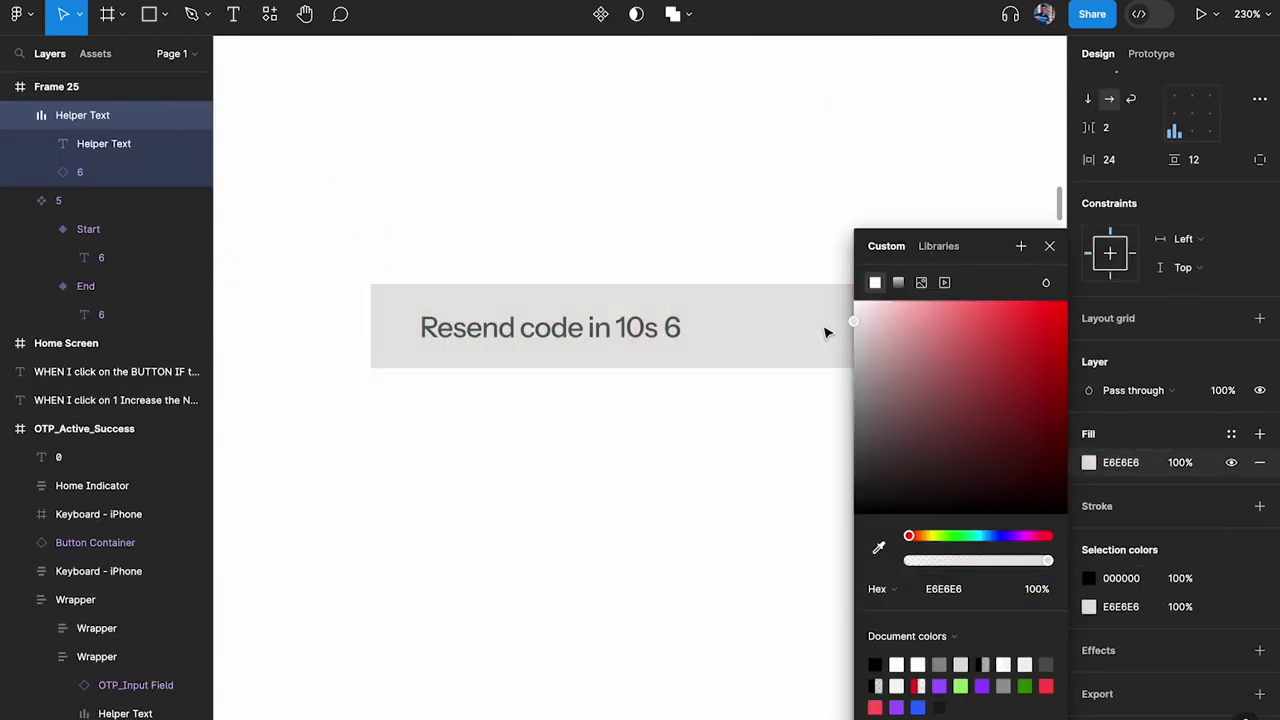
pyautogui.click(726, 255)
# Delete "10s" from the helper text so it reads "Resend code in" ahead of the countdown instance.
pyautogui.scroll(3, 640, 331)
pyautogui.doubleClick(630, 323)
pyautogui.doubleClick(630, 323)
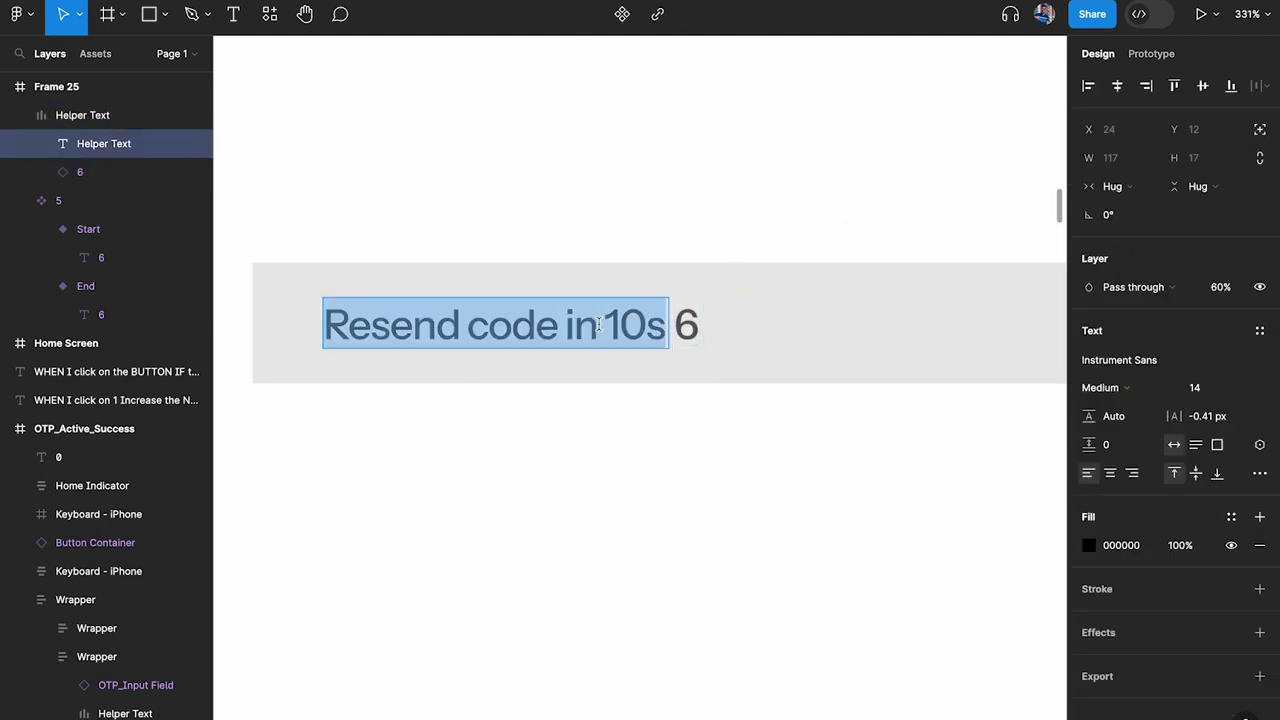
pyautogui.moveTo(599, 323); pyautogui.dragTo(694, 323)
pyautogui.press('BackSpace')
pyautogui.press('Escape')
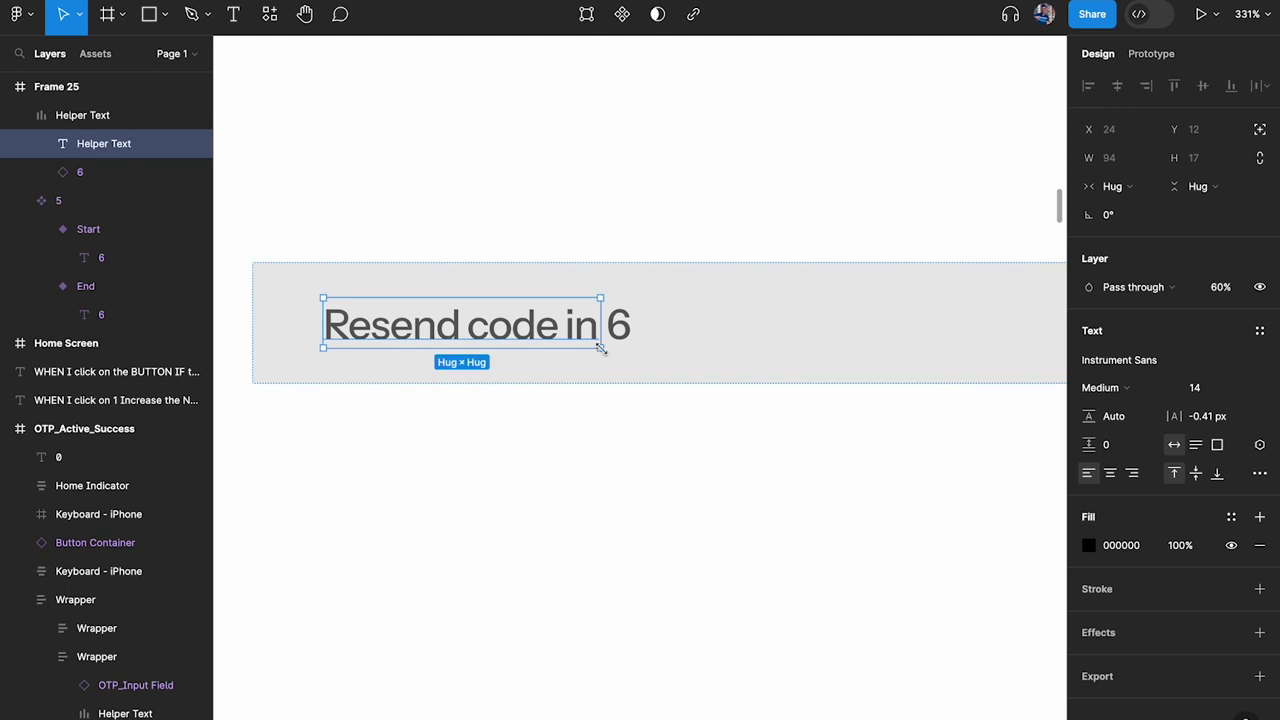
# Paste a copy of the "Resend code in" text into the Start variant of the countdown component.
pyautogui.scroll(-2, 565, 330)
pyautogui.scroll(5, 565, 330)
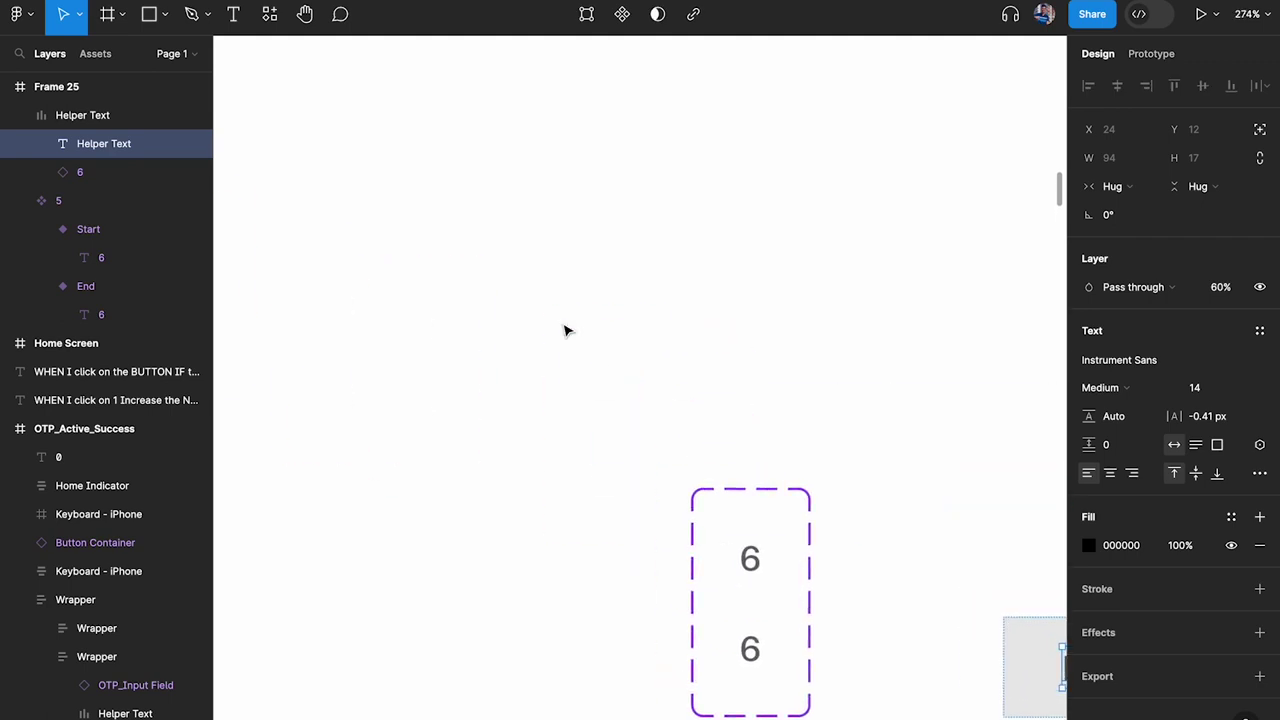
pyautogui.scroll(-5, 565, 330)
pyautogui.click(565, 321)
pyautogui.hotkey('ctrl', 'v')
pyautogui.scroll(3, 565, 321)
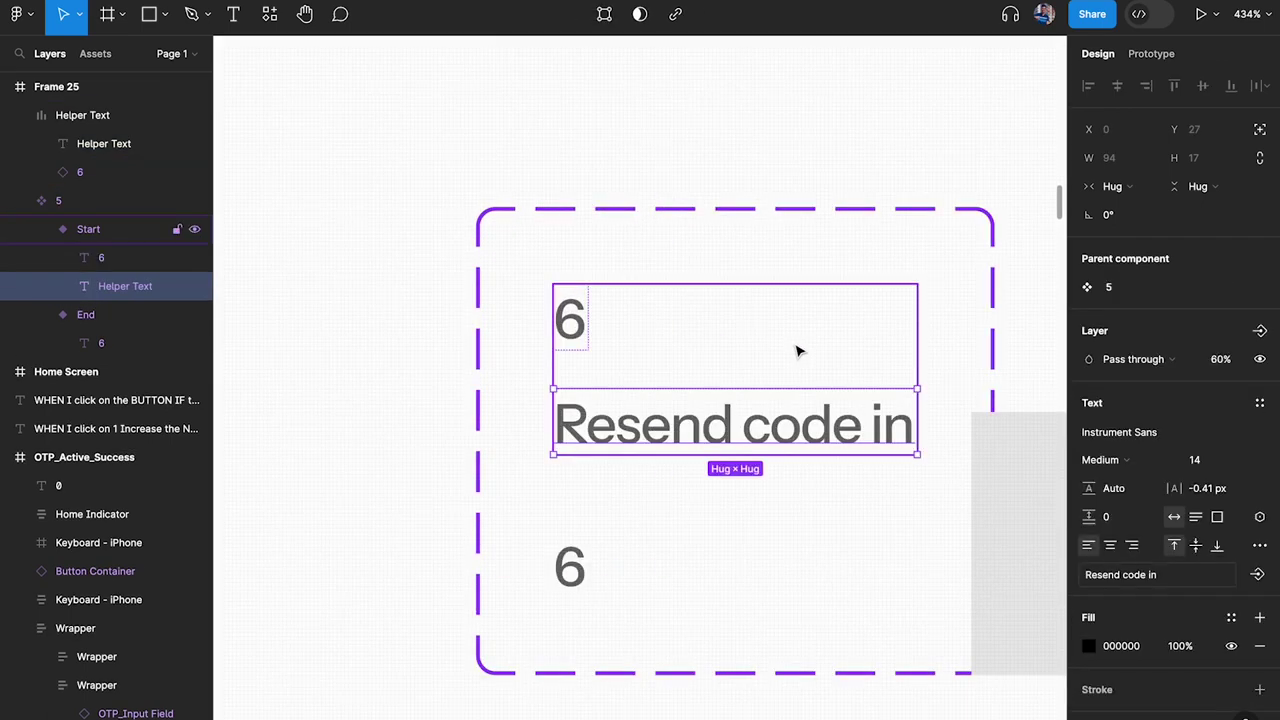
# Set the Start variant's auto layout to horizontal with a spacing of 0 between items.
pyautogui.click(637, 349)
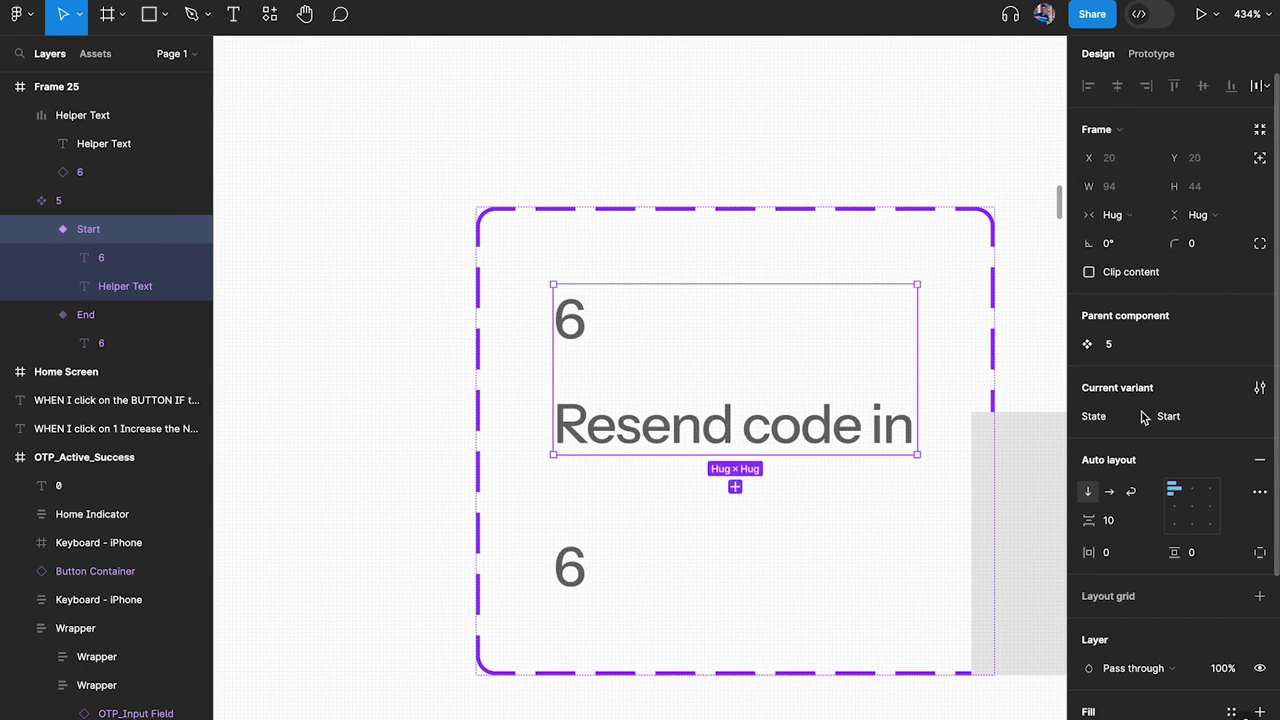
pyautogui.click(1111, 493)
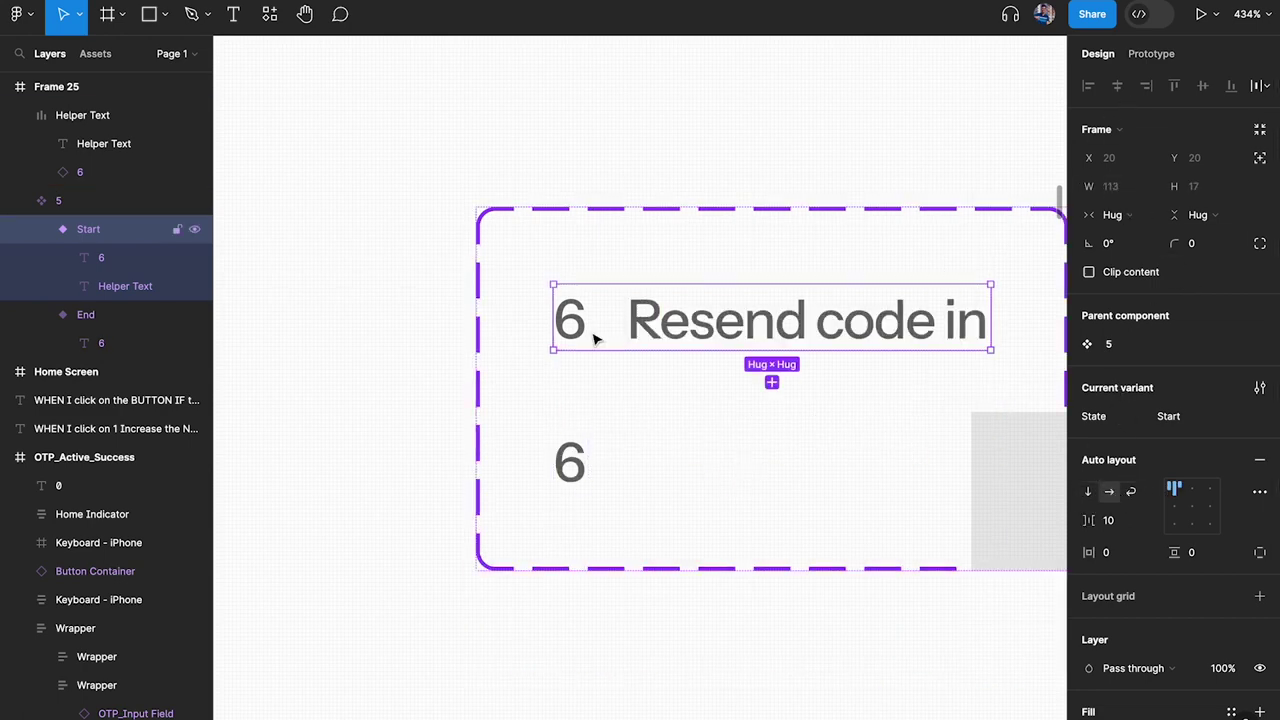
pyautogui.click(1118, 527)
pyautogui.write('0')
pyautogui.press('Return')
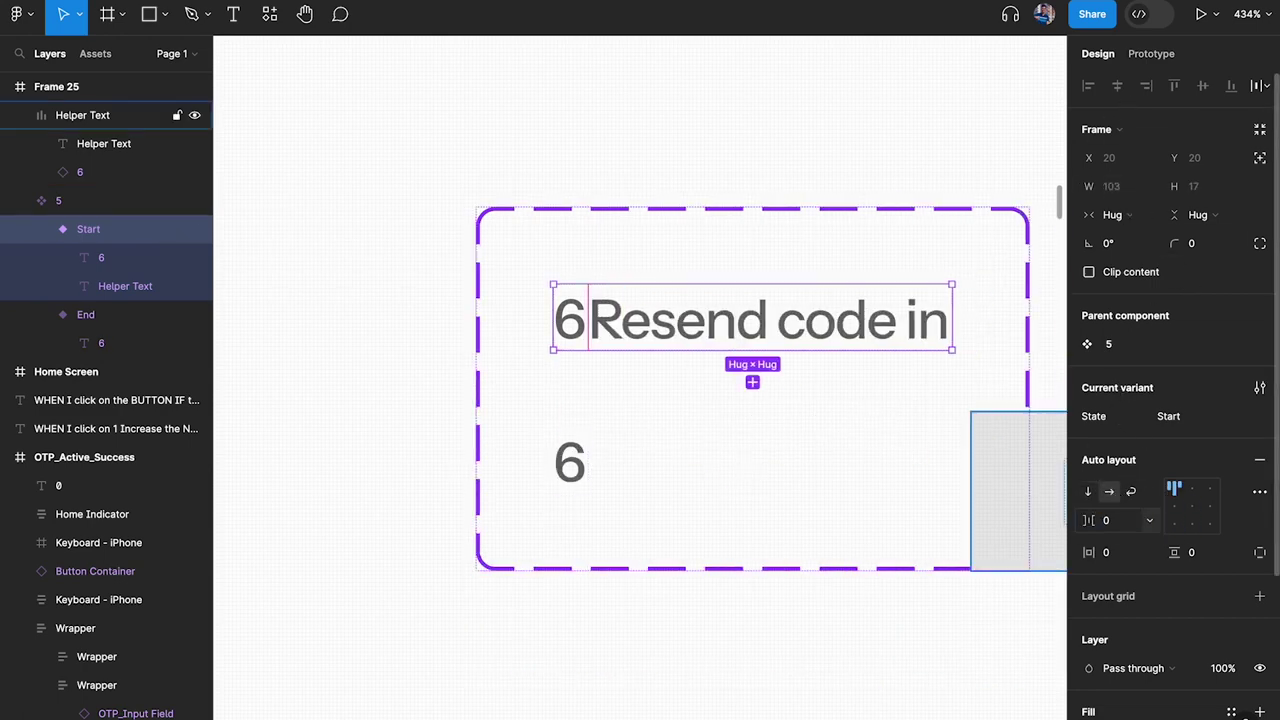
# Replace the pasted "Resend code in" text in the Start variant with "s".
pyautogui.click(690, 324)
pyautogui.press('Return')
pyautogui.write('s')
pyautogui.press('Escape')
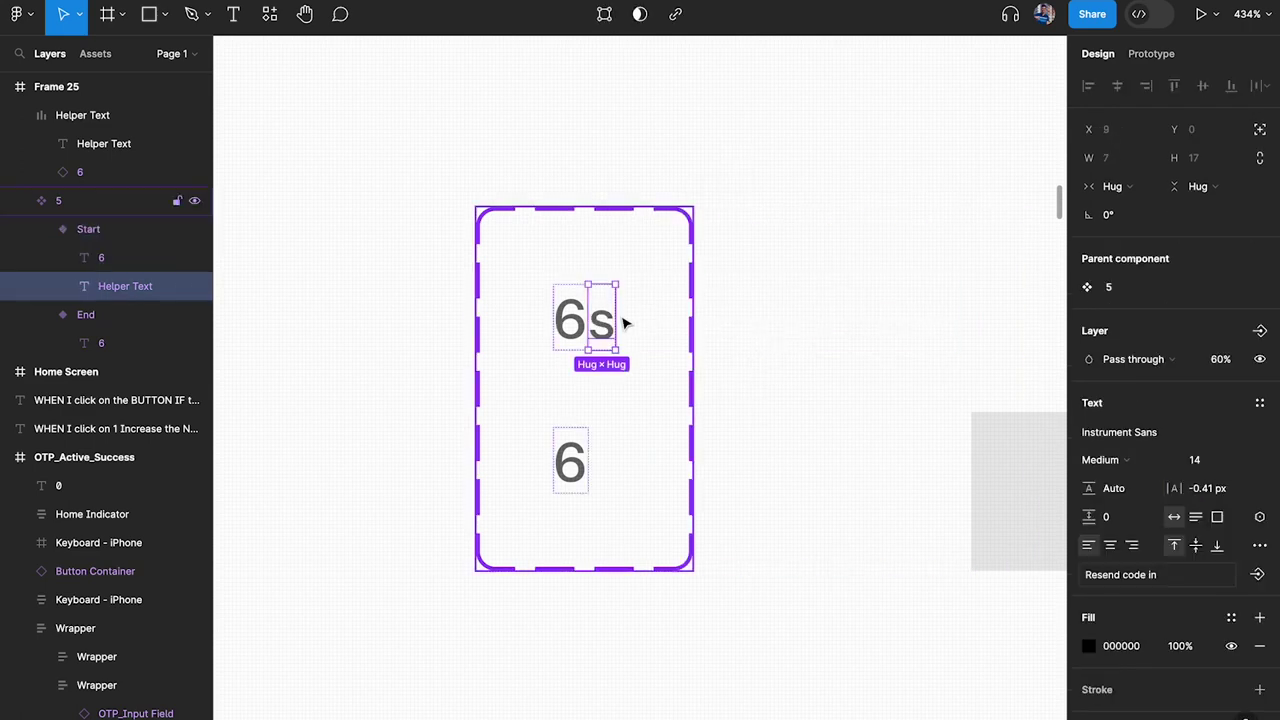
# Copy the "s" text into the End variant and set its auto layout to horizontal with a spacing of 0.
pyautogui.click(575, 472)
pyautogui.hotkey('ctrl', 'v')
pyautogui.press('Escape')
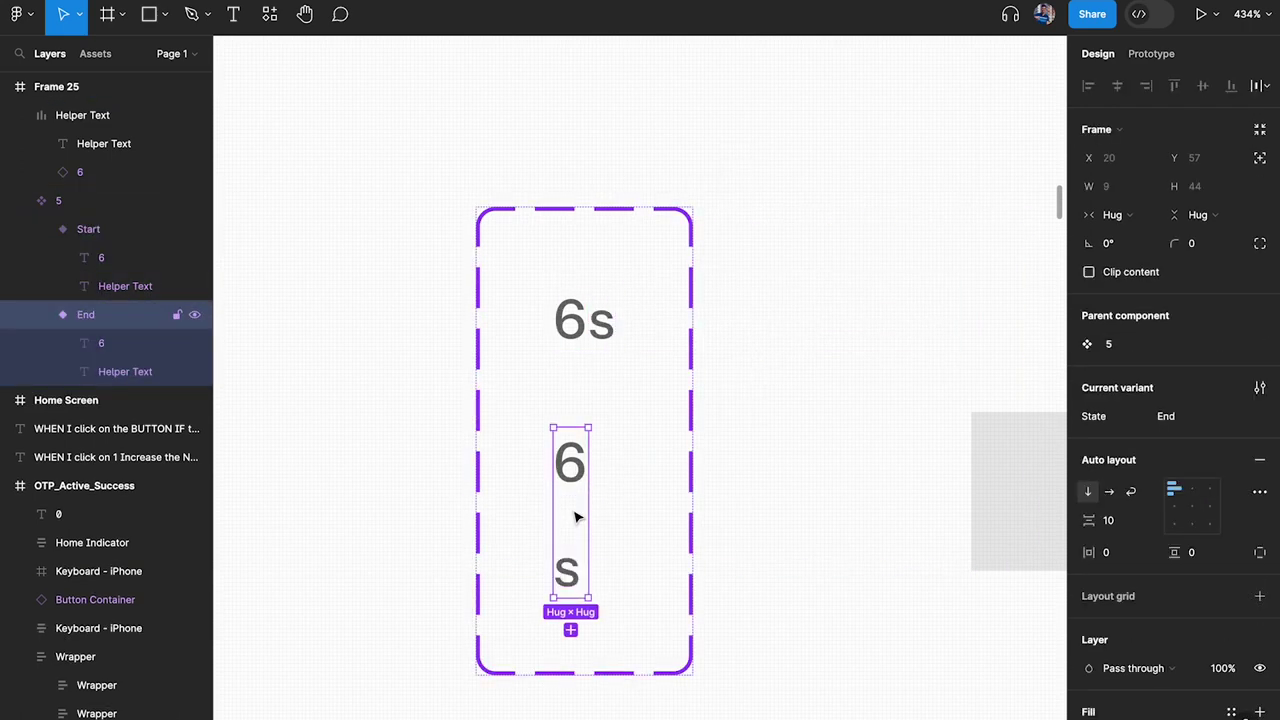
pyautogui.press('Escape')
pyautogui.click(592, 316)
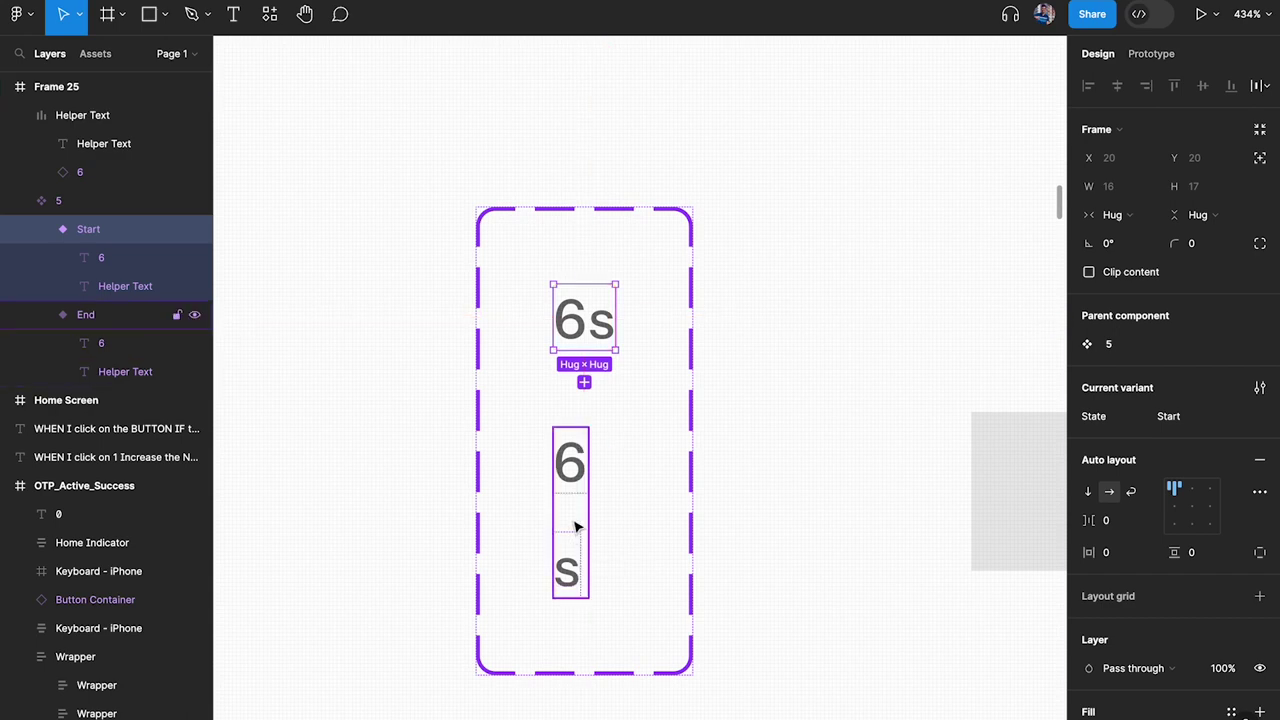
pyautogui.click(574, 523)
pyautogui.hotkey('shift', 'a')
pyautogui.click(1109, 491)
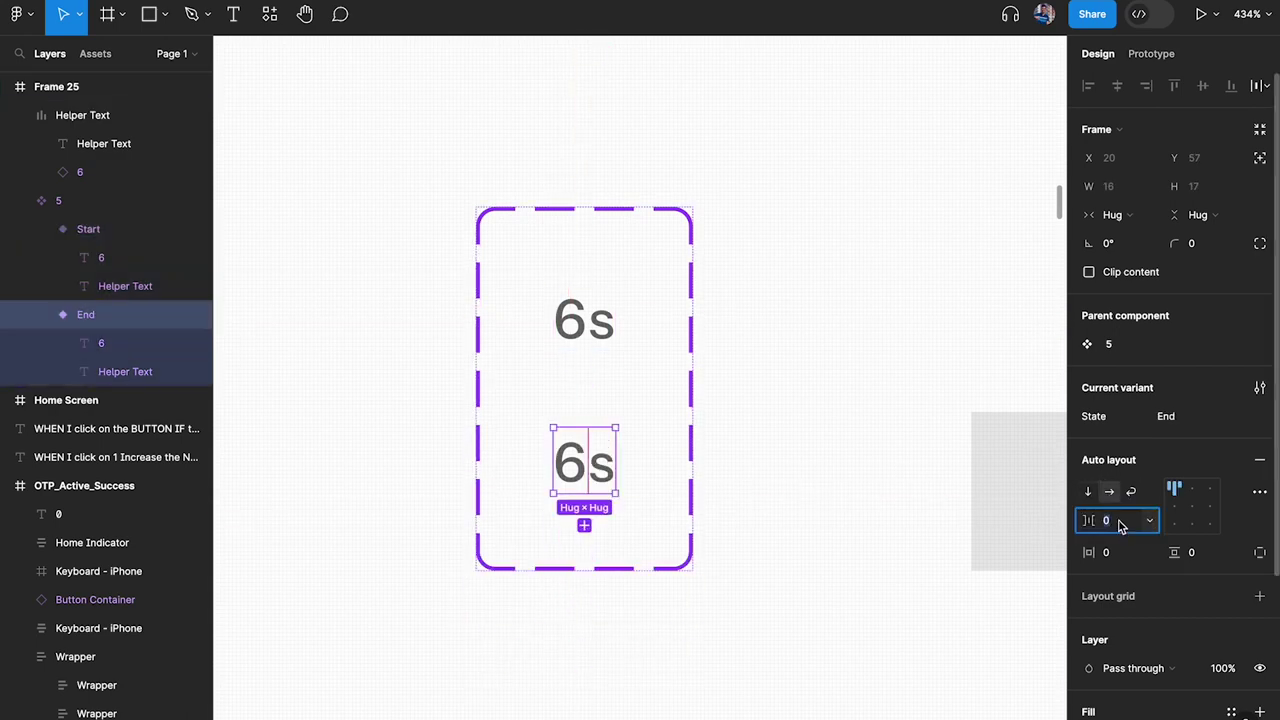
# Move the "Resend code in 6s" frame up to Y 226, level with the countdown component set.
pyautogui.click(914, 397)
pyautogui.scroll(-3, 643, 388)
pyautogui.hscroll(5, 643, 388)
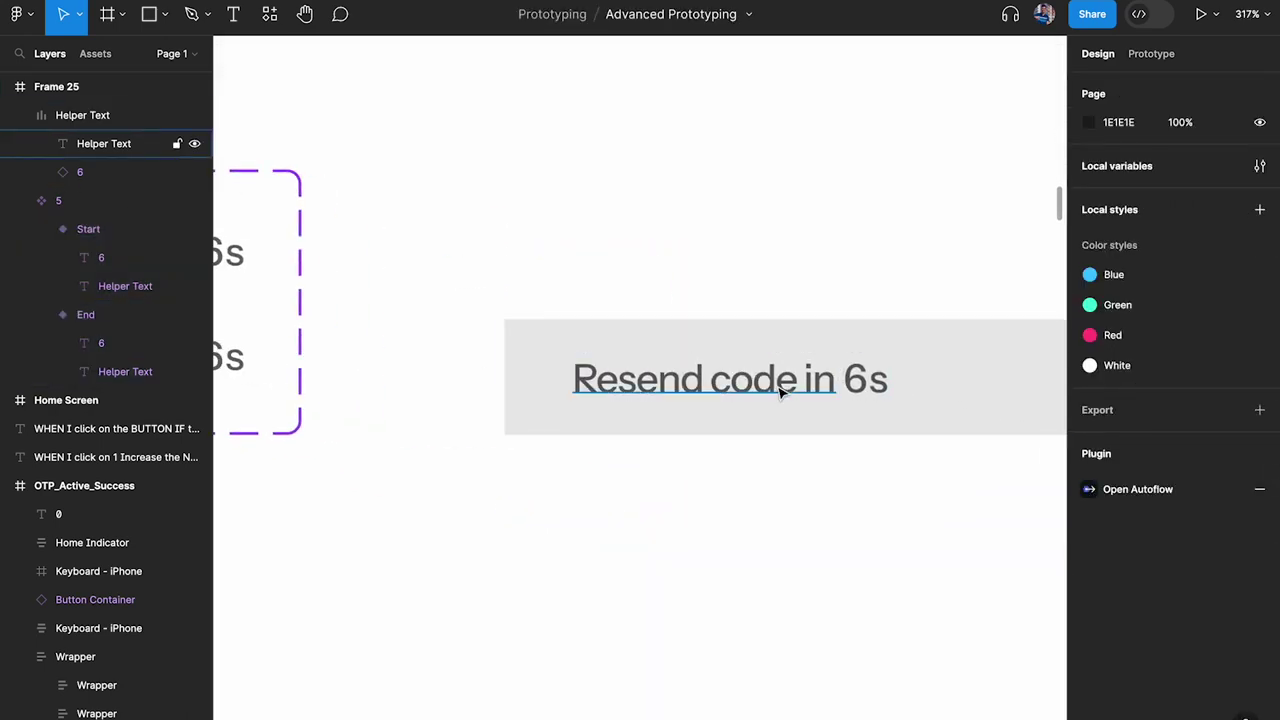
pyautogui.doubleClick(862, 382)
pyautogui.scroll(-3, 866, 384)
pyautogui.click(817, 283)
pyautogui.scroll(-5, 817, 283)
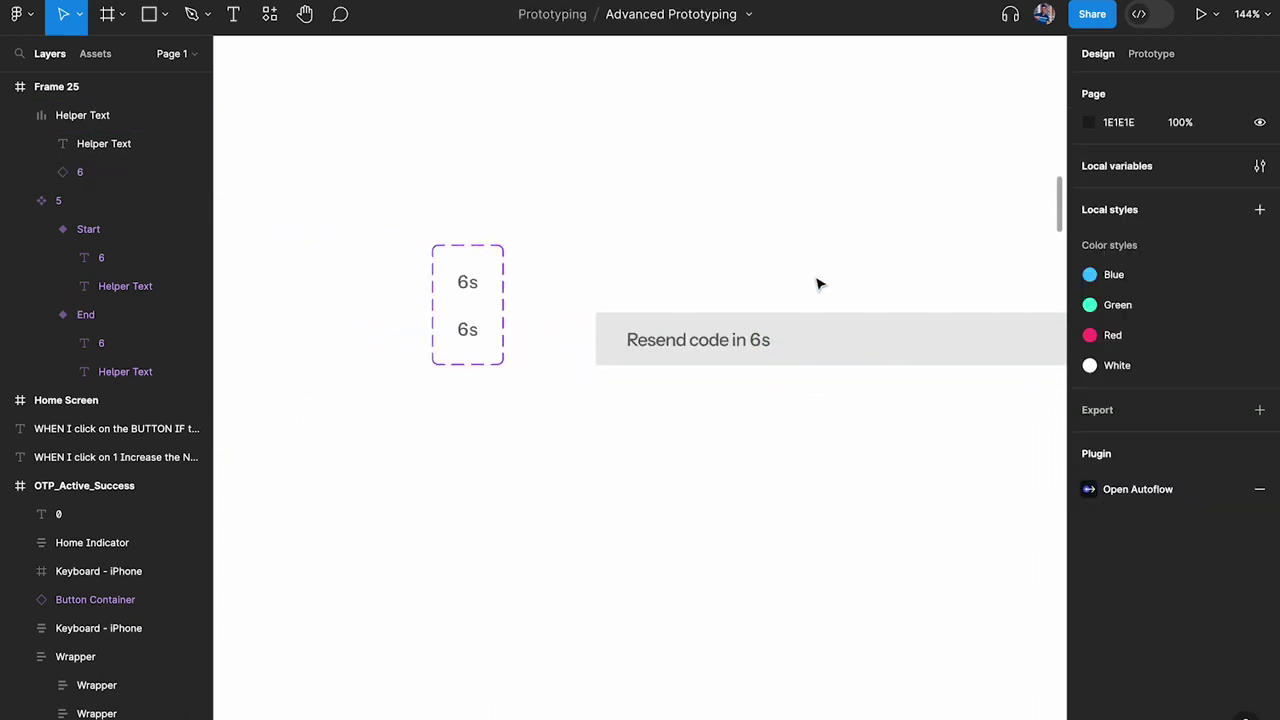
pyautogui.moveTo(810, 430); pyautogui.dragTo(809, 391)
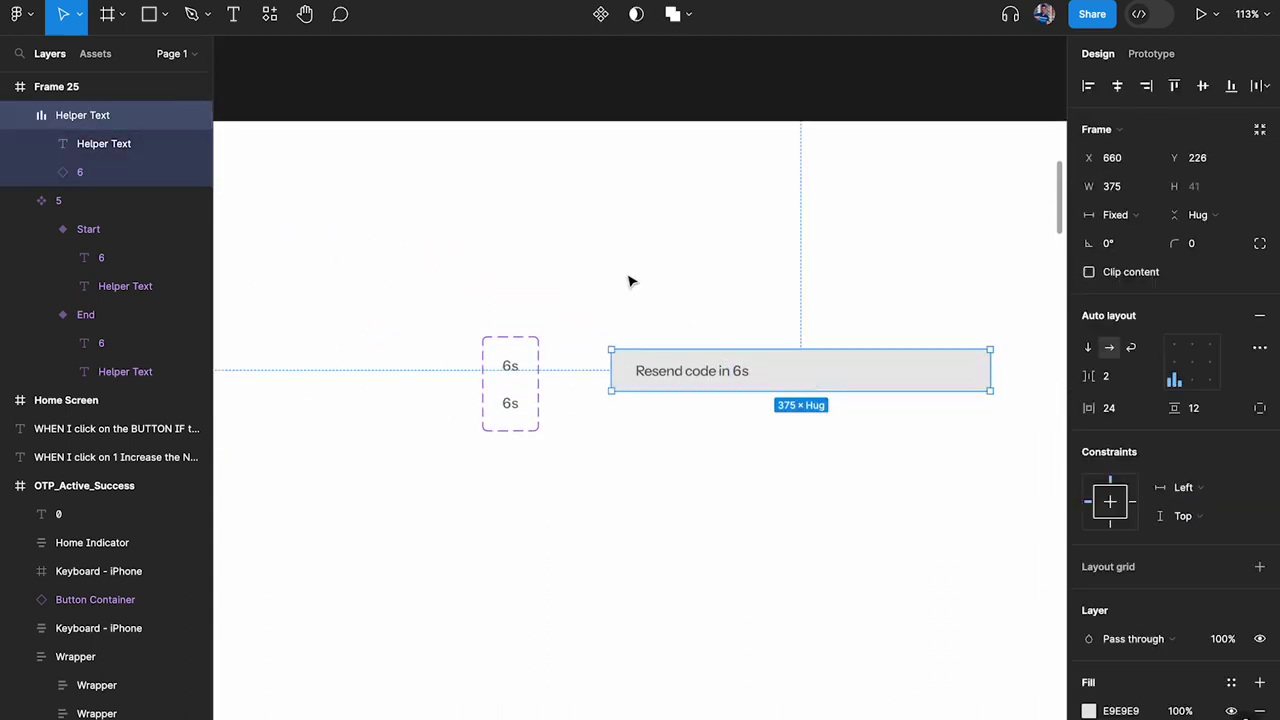
# Preview Frame 25 in an enlarged prototype window to check the countdown in the helper text, and close it.
pyautogui.hscroll(-5, 629, 280)
pyautogui.click(637, 217)
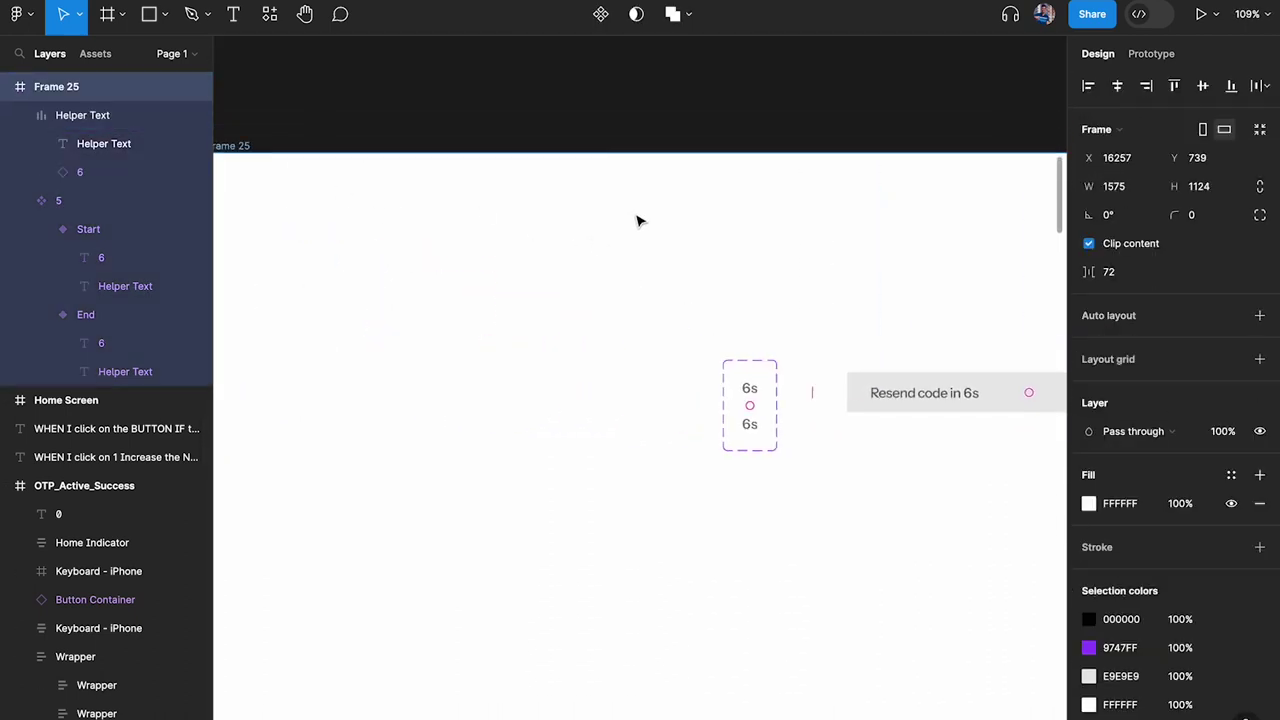
pyautogui.hscroll(5, 637, 217)
pyautogui.scroll(3, 806, 297)
pyautogui.hotkey('shift', 'space')
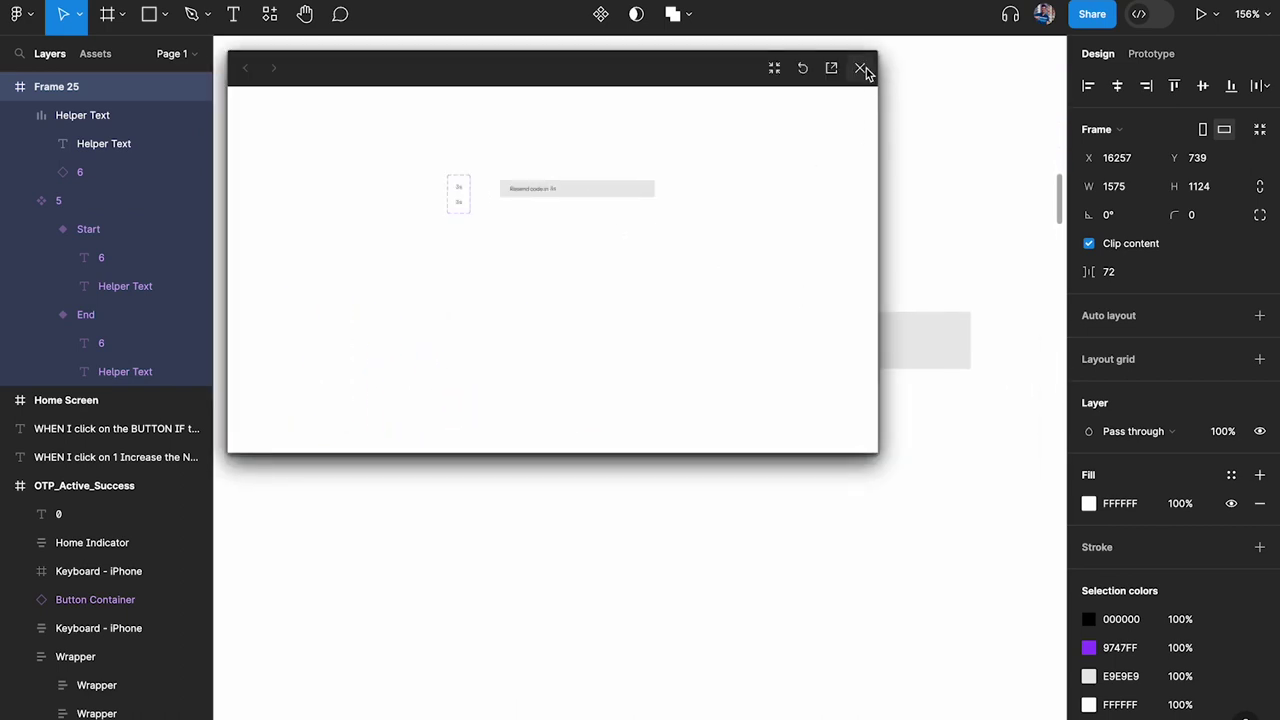
pyautogui.moveTo(878, 453); pyautogui.dragTo(1080, 662)
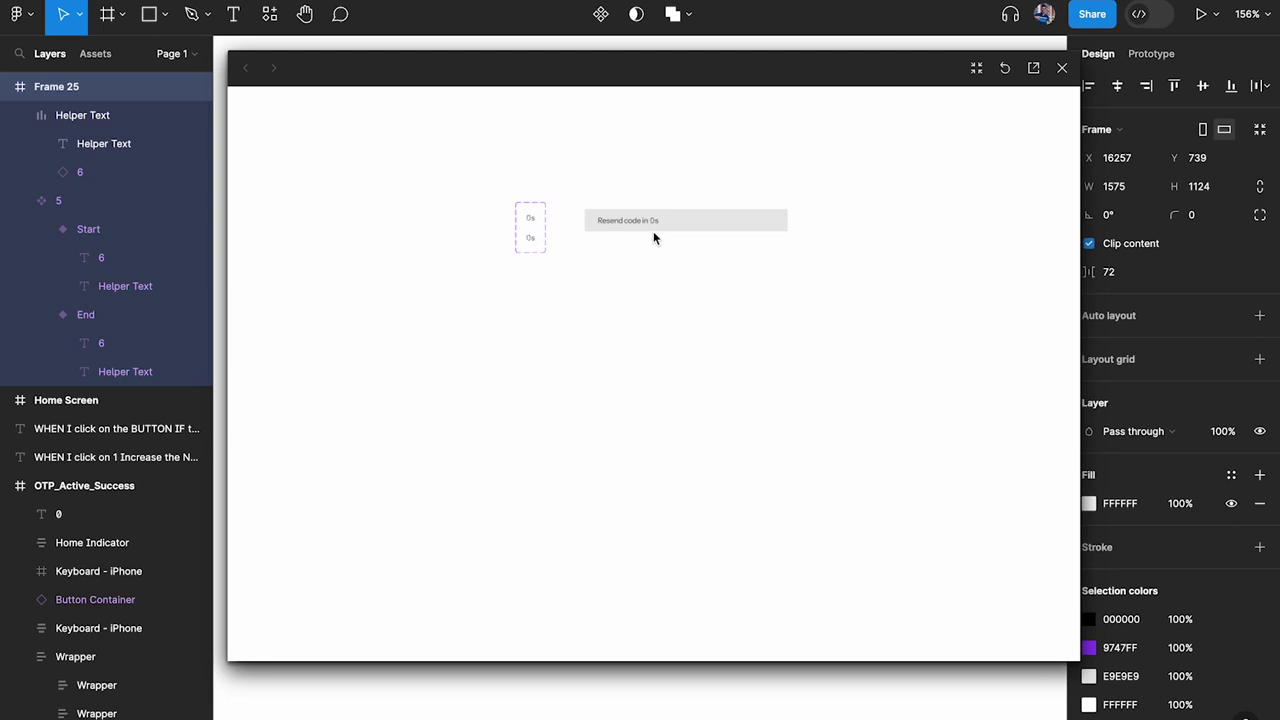
pyautogui.click(1061, 68)
# Copy the frame containing the blue "Resend code" link from the OTP_Resend code screen.
pyautogui.click(690, 365)
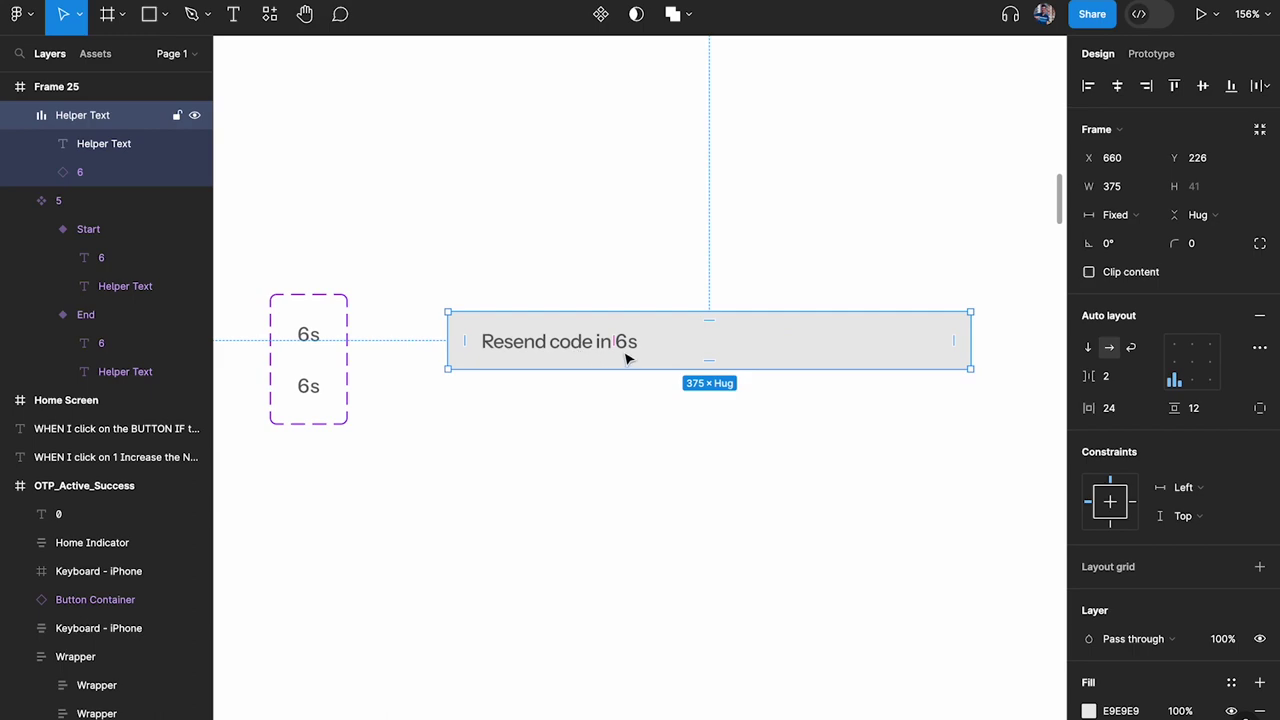
pyautogui.scroll(-15, 625, 357)
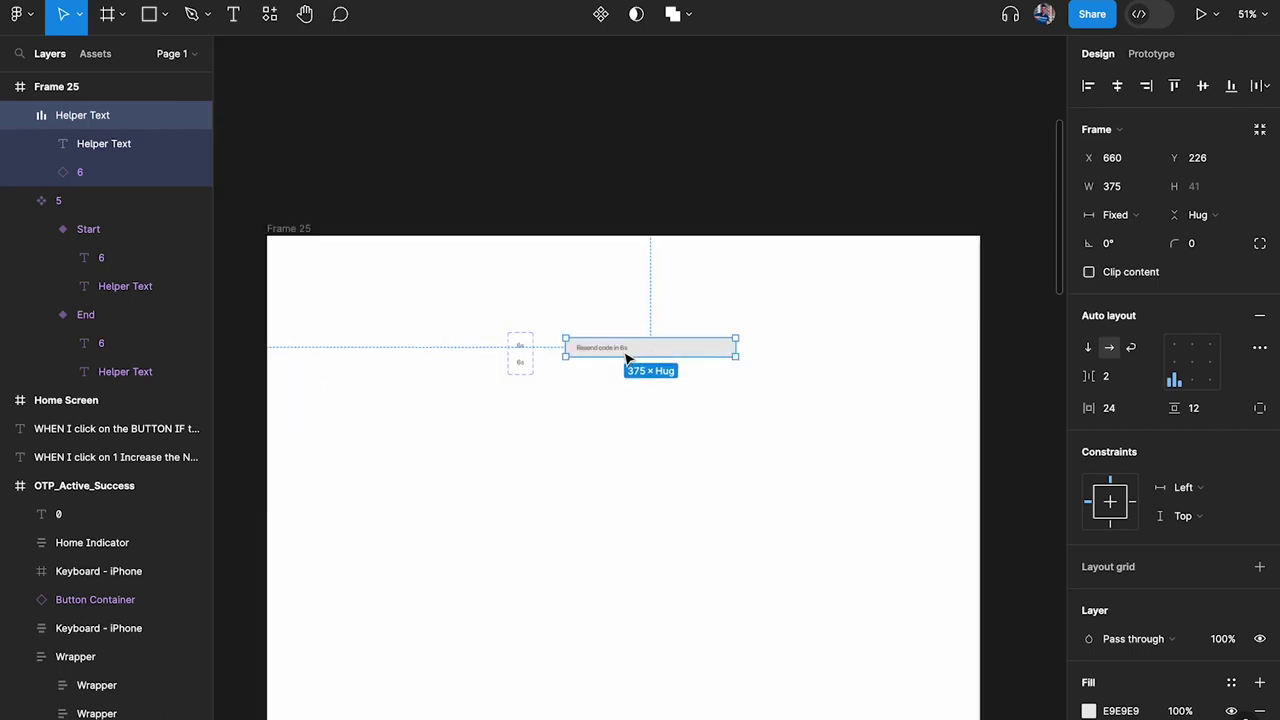
pyautogui.scroll(10, 703, 491)
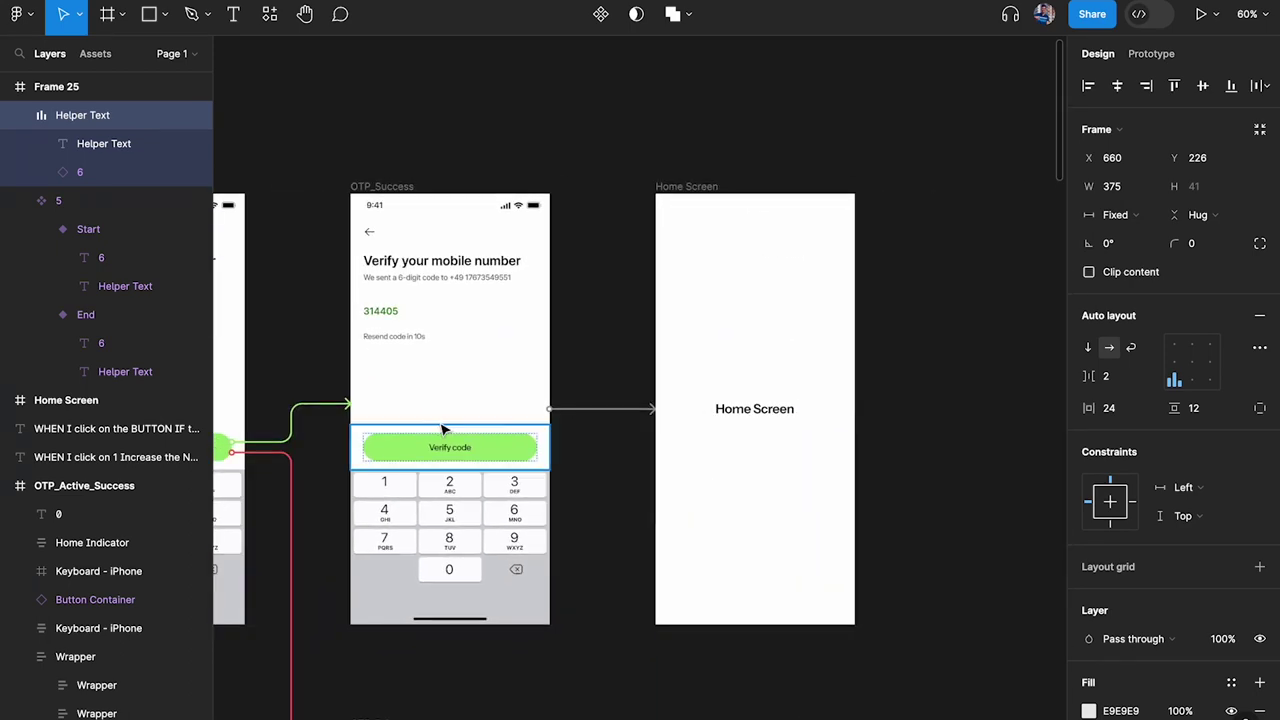
pyautogui.hscroll(-6, 443, 428)
pyautogui.scroll(-4, 443, 428)
pyautogui.hscroll(-3, 443, 428)
pyautogui.scroll(-8, 443, 428)
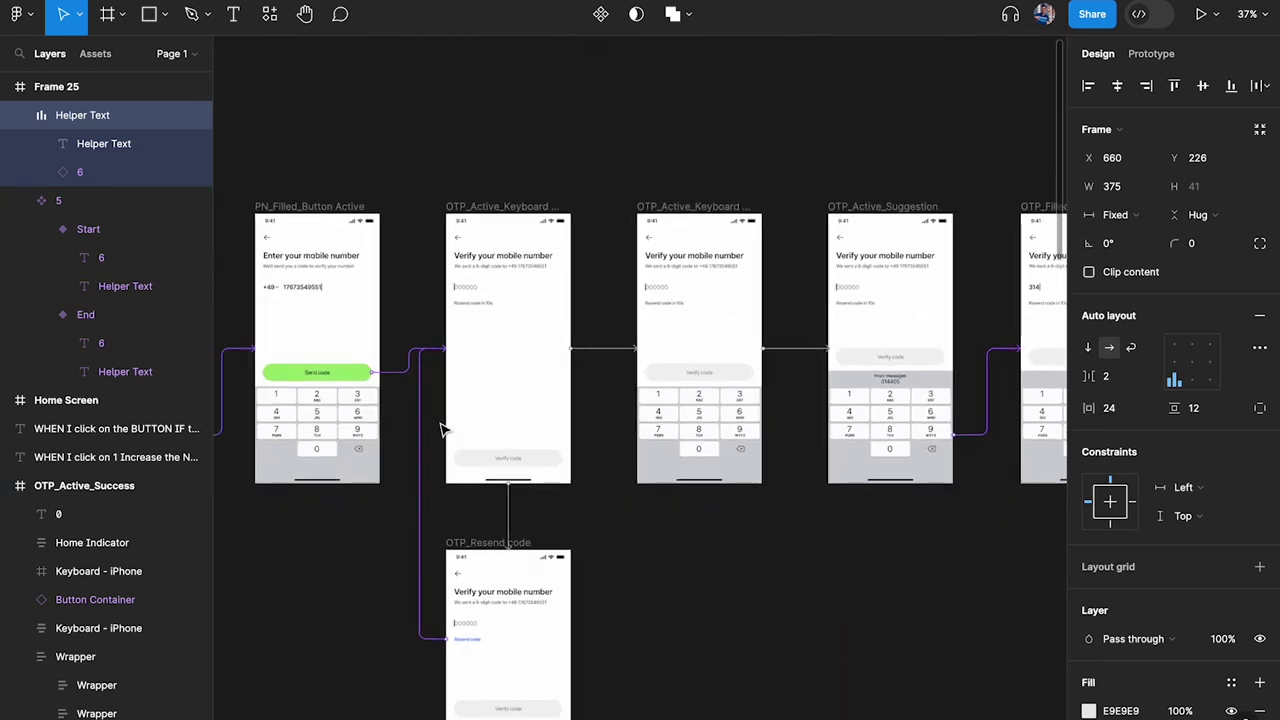
pyautogui.scroll(5, 386, 343)
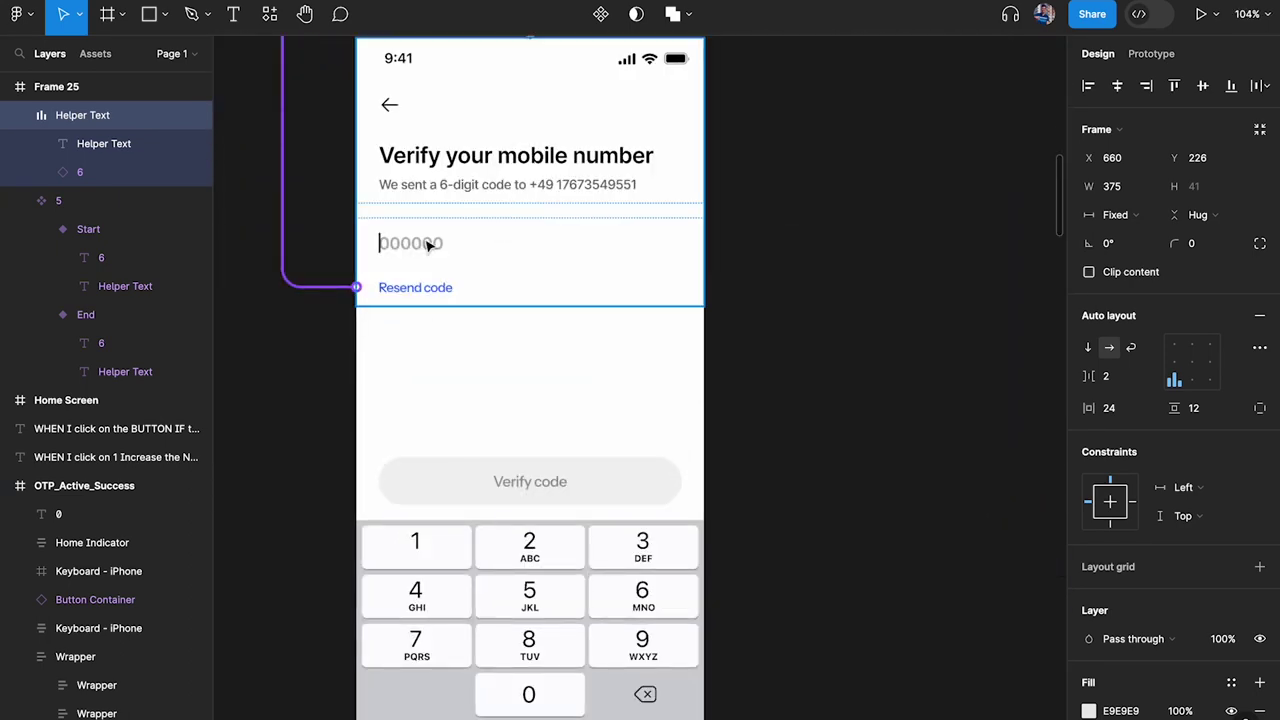
pyautogui.scroll(4, 430, 243)
pyautogui.click(417, 303)
pyautogui.doubleClick(417, 278)
pyautogui.click(442, 334)
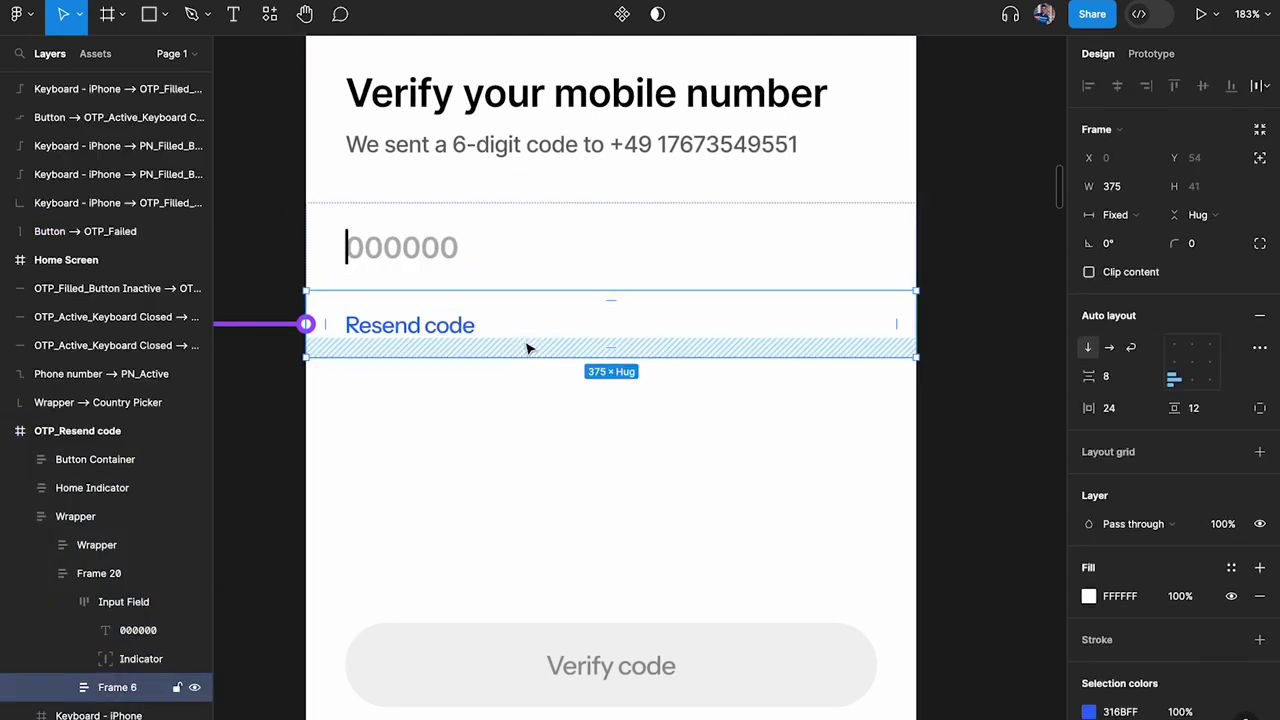
# Paste the blue "Resend code" frame into Frame 25 and position it just below the "Resend code in 6s" frame.
pyautogui.scroll(-10, 640, 350)
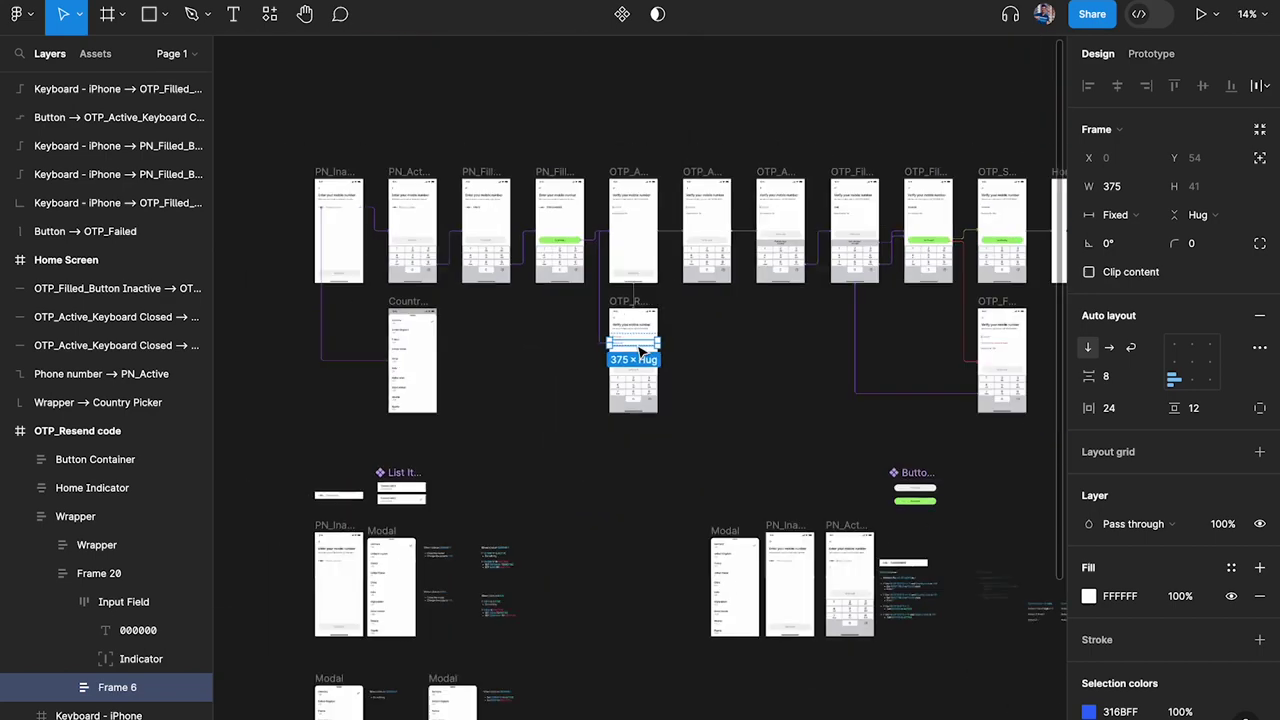
pyautogui.scroll(5, 640, 351)
pyautogui.hscroll(-5, 640, 351)
pyautogui.scroll(10, 514, 317)
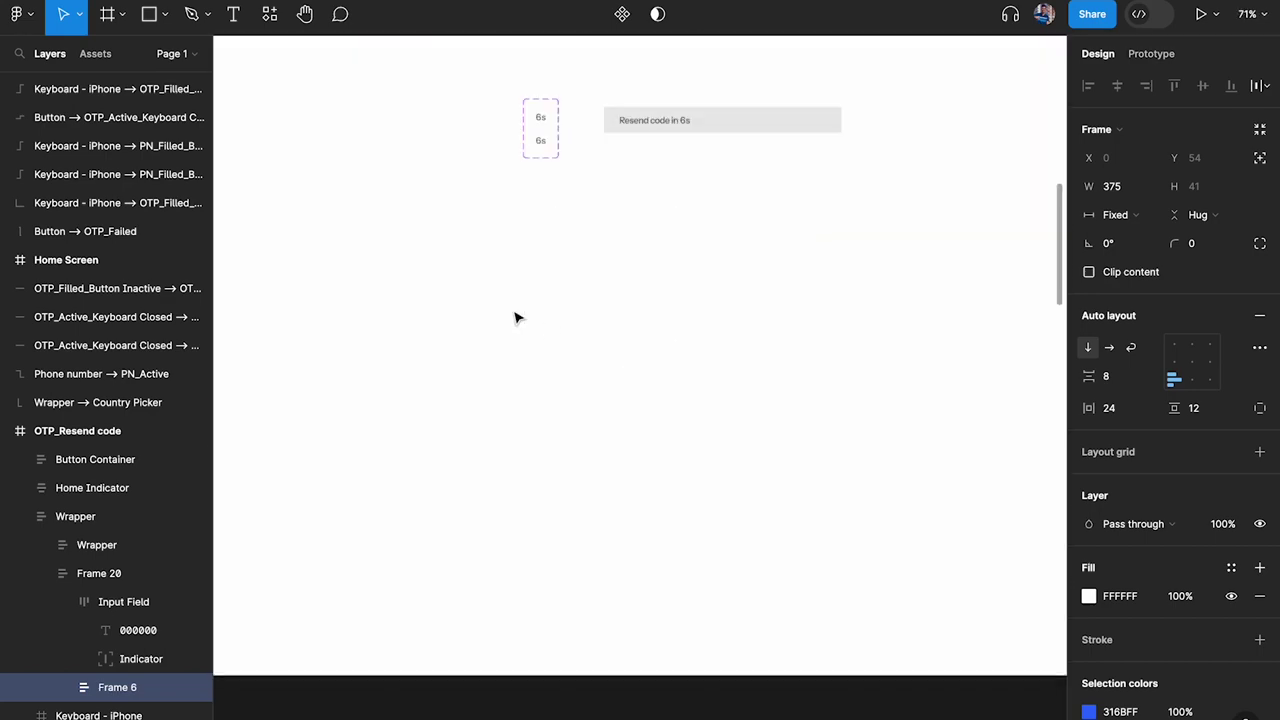
pyautogui.scroll(3, 514, 317)
pyautogui.click(690, 195)
pyautogui.scroll(3, 608, 330)
pyautogui.scroll(-2, 608, 330)
pyautogui.scroll(5, 608, 330)
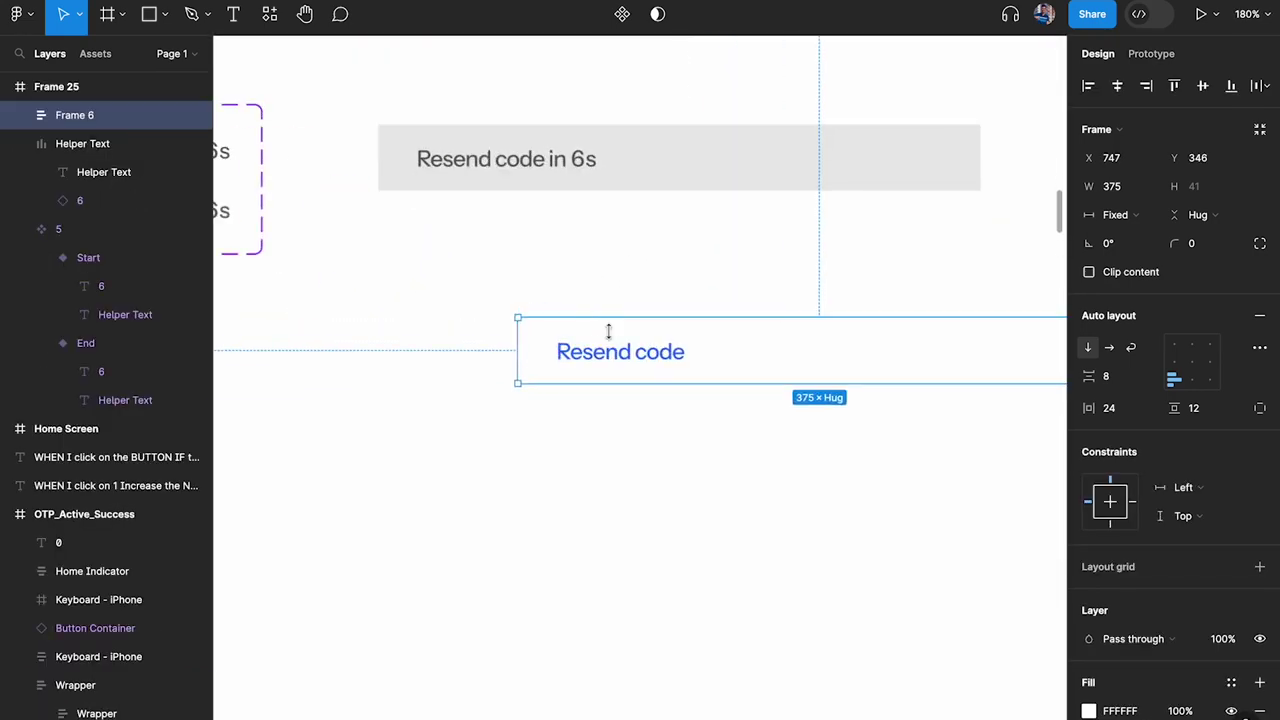
pyautogui.moveTo(608, 330); pyautogui.dragTo(462, 300)
pyautogui.scroll(2, 460, 311)
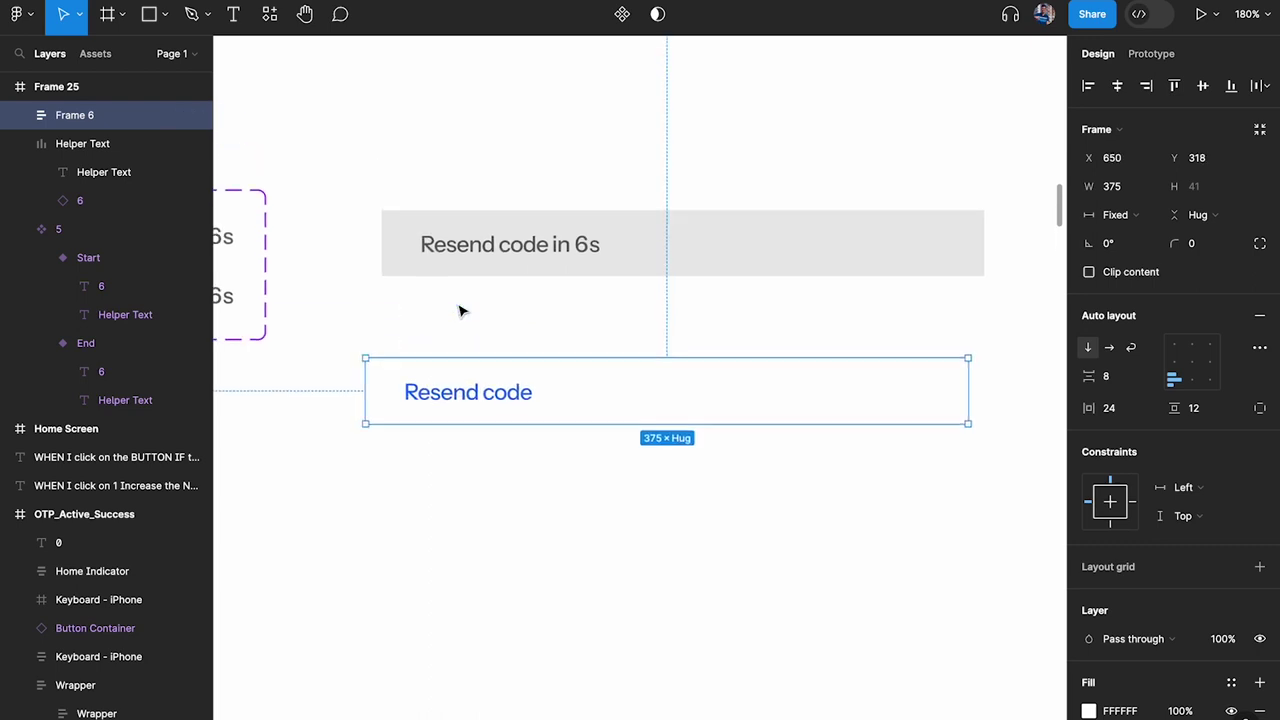
# Turn the "Resend code in 6s" frame into a component and move it up to Y 113.
pyautogui.click(511, 268)
pyautogui.scroll(-5, 511, 279)
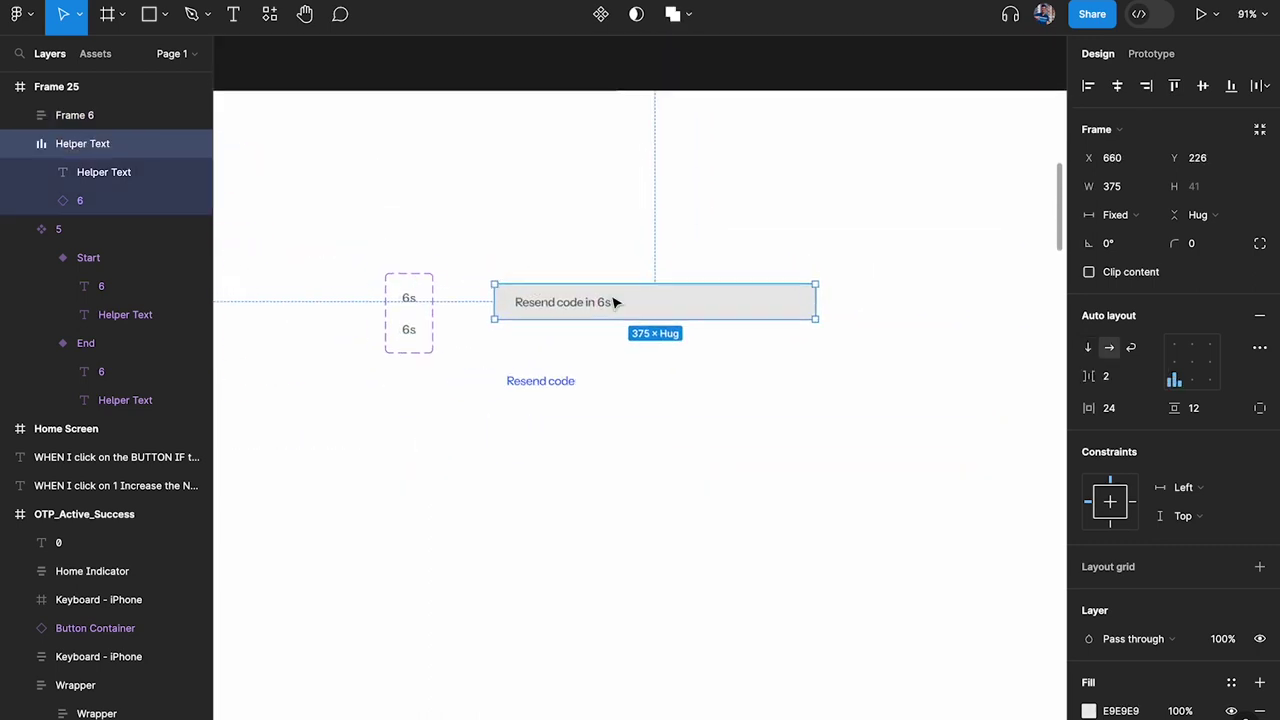
pyautogui.scroll(3, 615, 302)
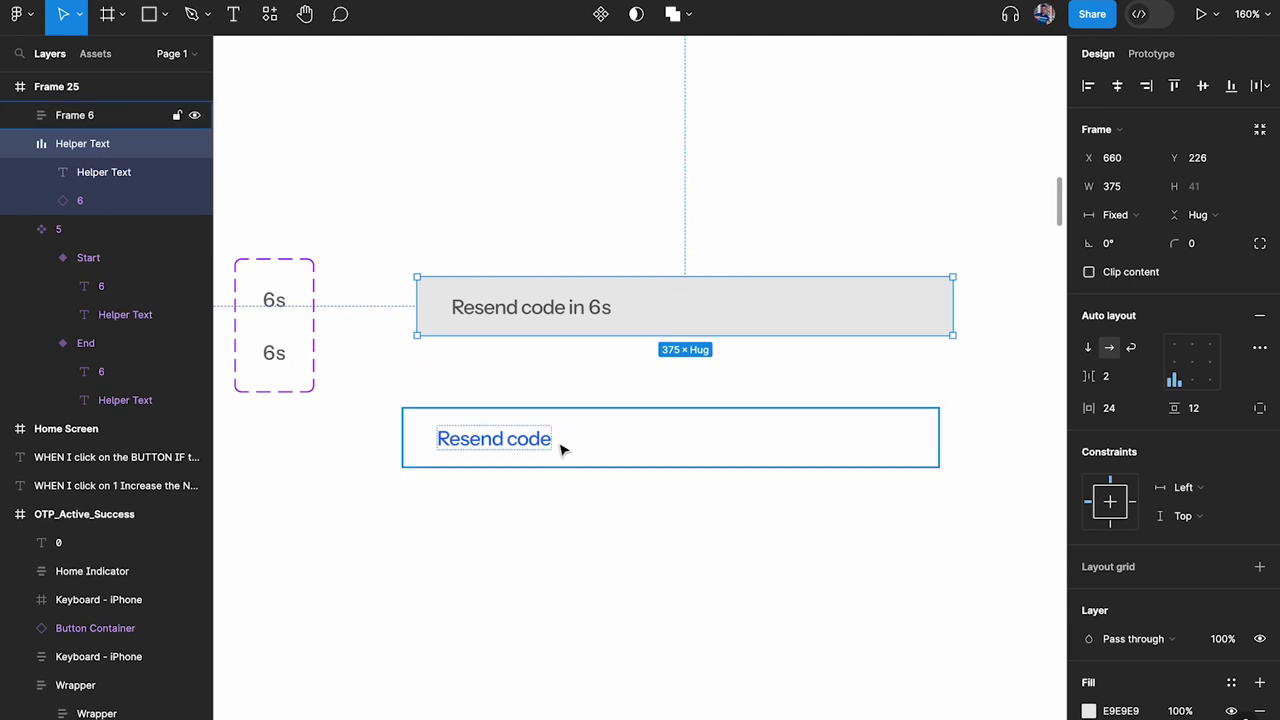
pyautogui.click(600, 14)
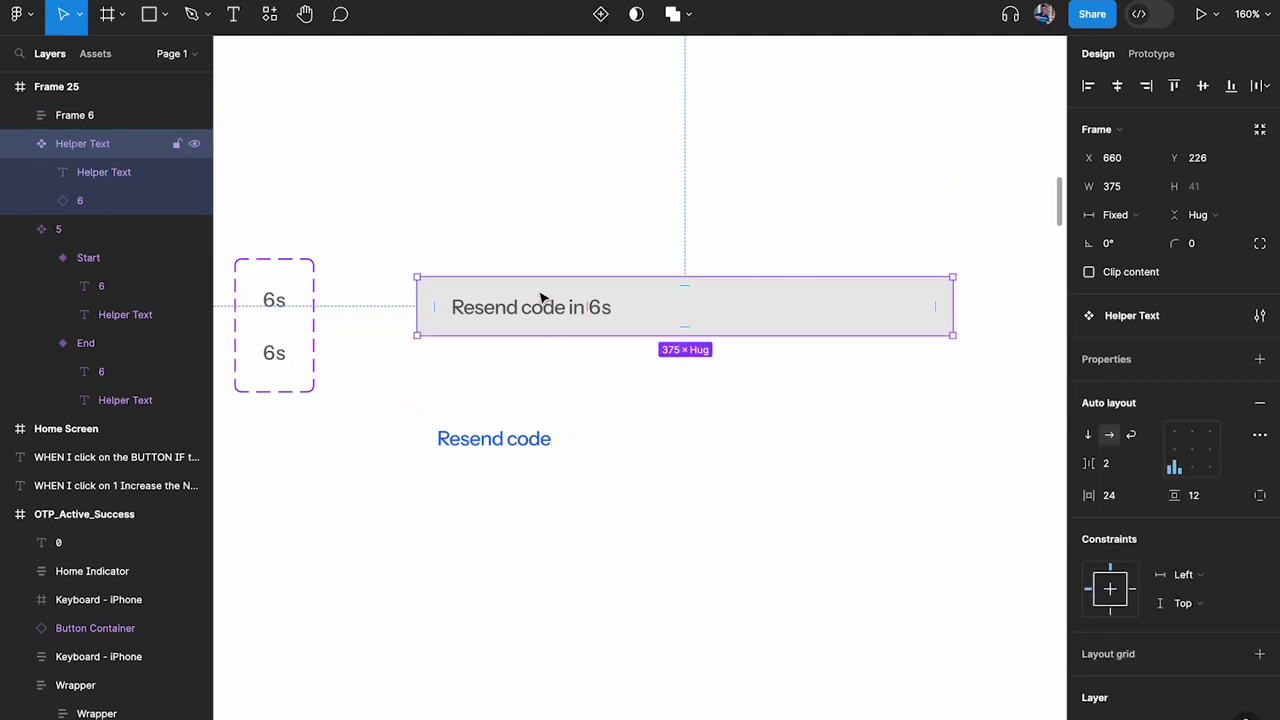
pyautogui.moveTo(557, 314); pyautogui.dragTo(560, 143)
pyautogui.click(538, 422)
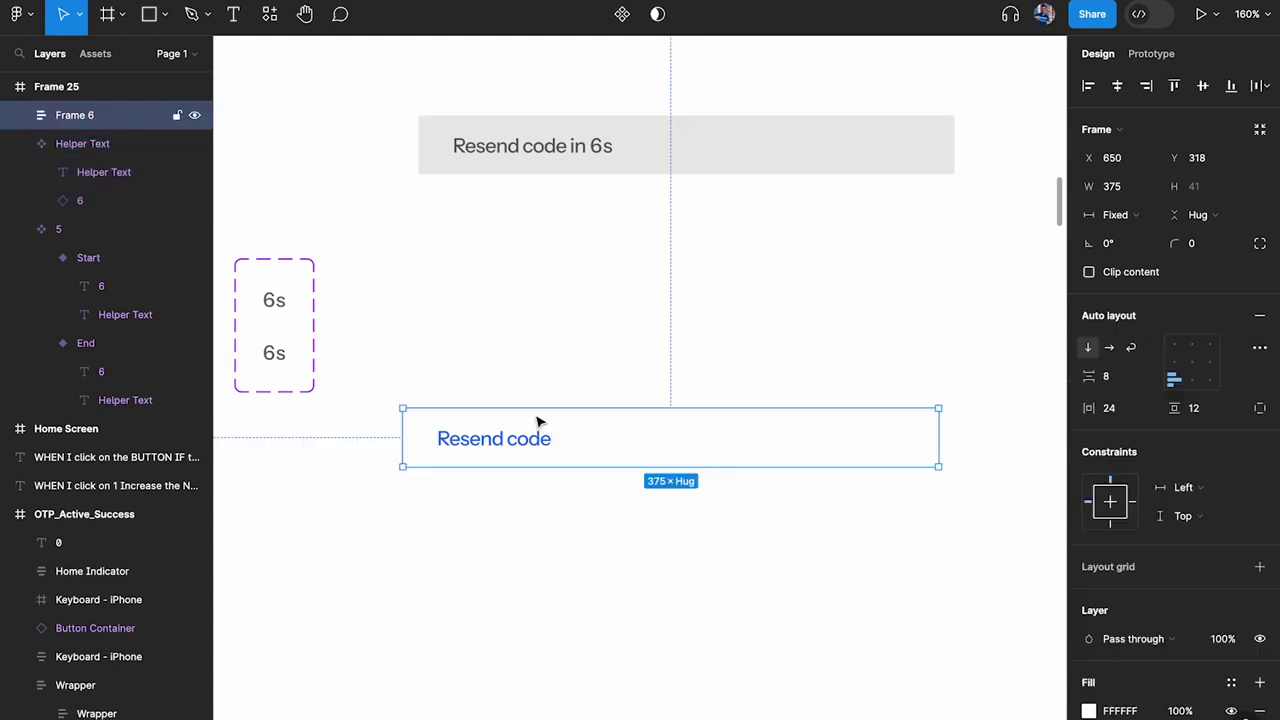
pyautogui.moveTo(538, 422); pyautogui.dragTo(542, 298)
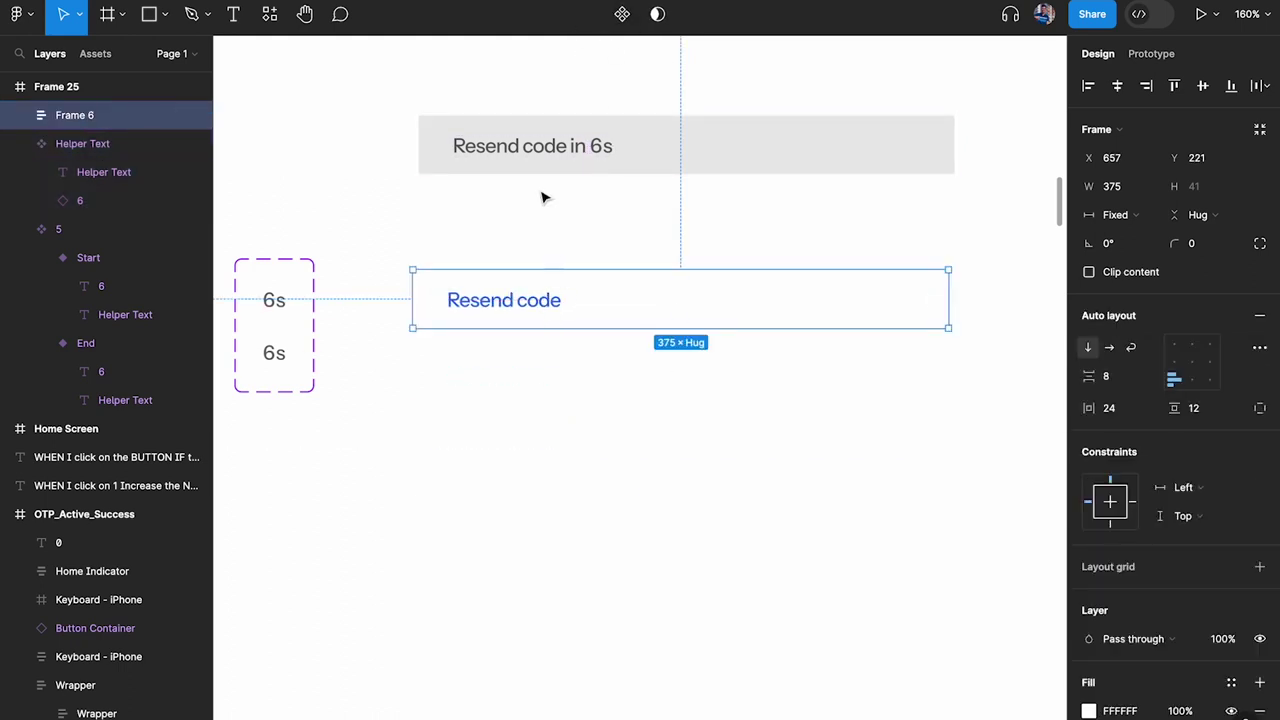
pyautogui.hotkey('ctrl', 'z')
# Add a second variant to the "Resend code in 6s" component and replace its text with the copied blue "Resend code" text.
pyautogui.click(557, 140)
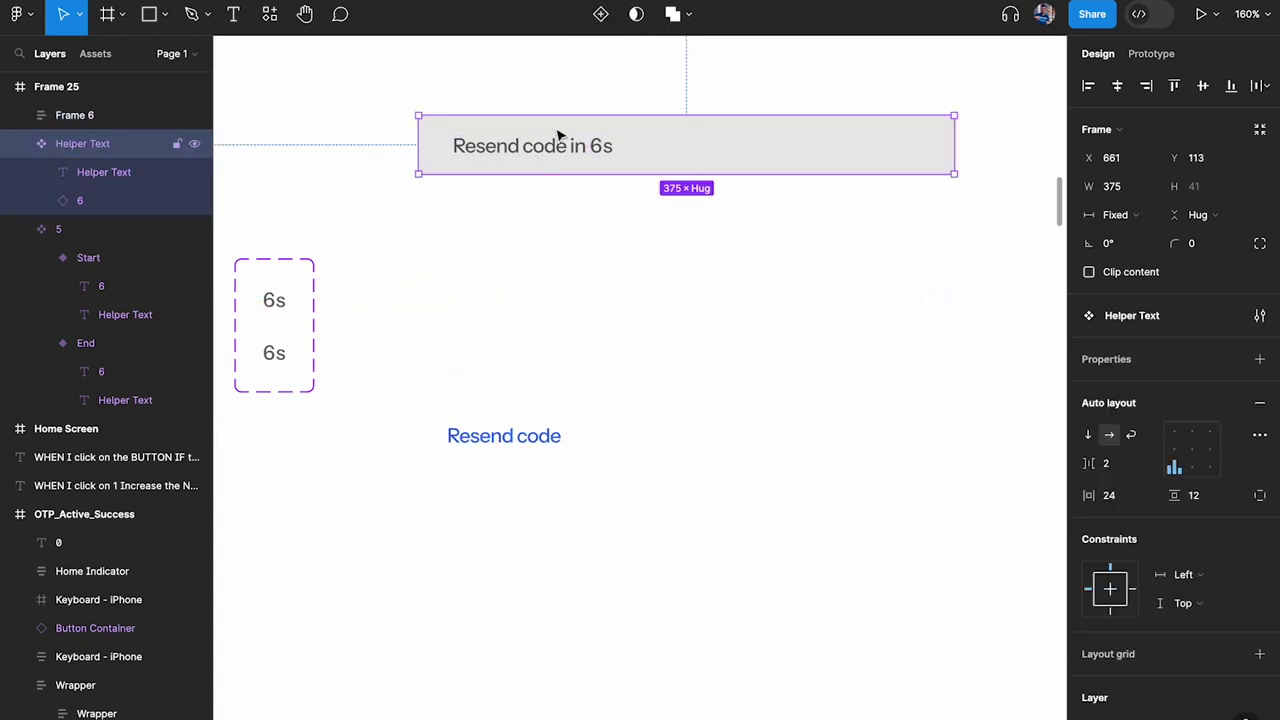
pyautogui.click(601, 14)
pyautogui.doubleClick(517, 436)
pyautogui.hotkey('ctrl', 'c')
pyautogui.doubleClick(526, 232)
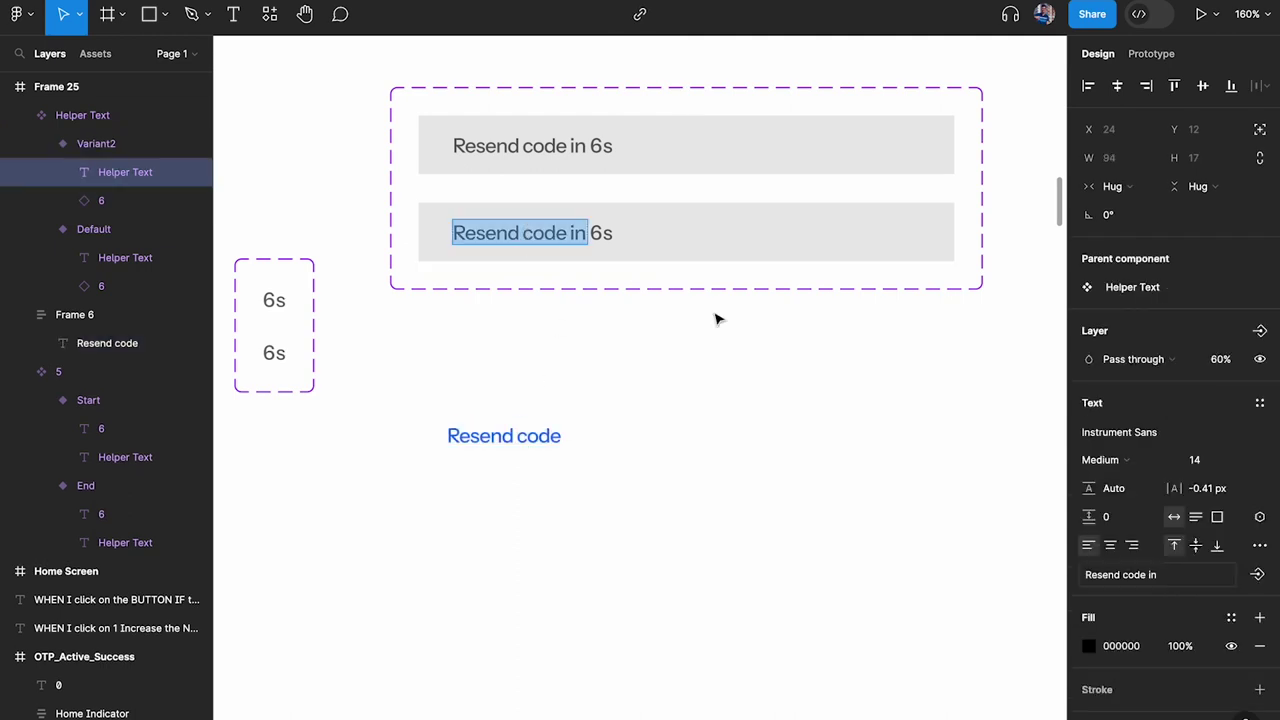
pyautogui.hotkey('ctrl', 'v')
# Delete the seconds counter next to the blue "Resend code" text in the second variant.
pyautogui.click(594, 249)
pyautogui.click(588, 233)
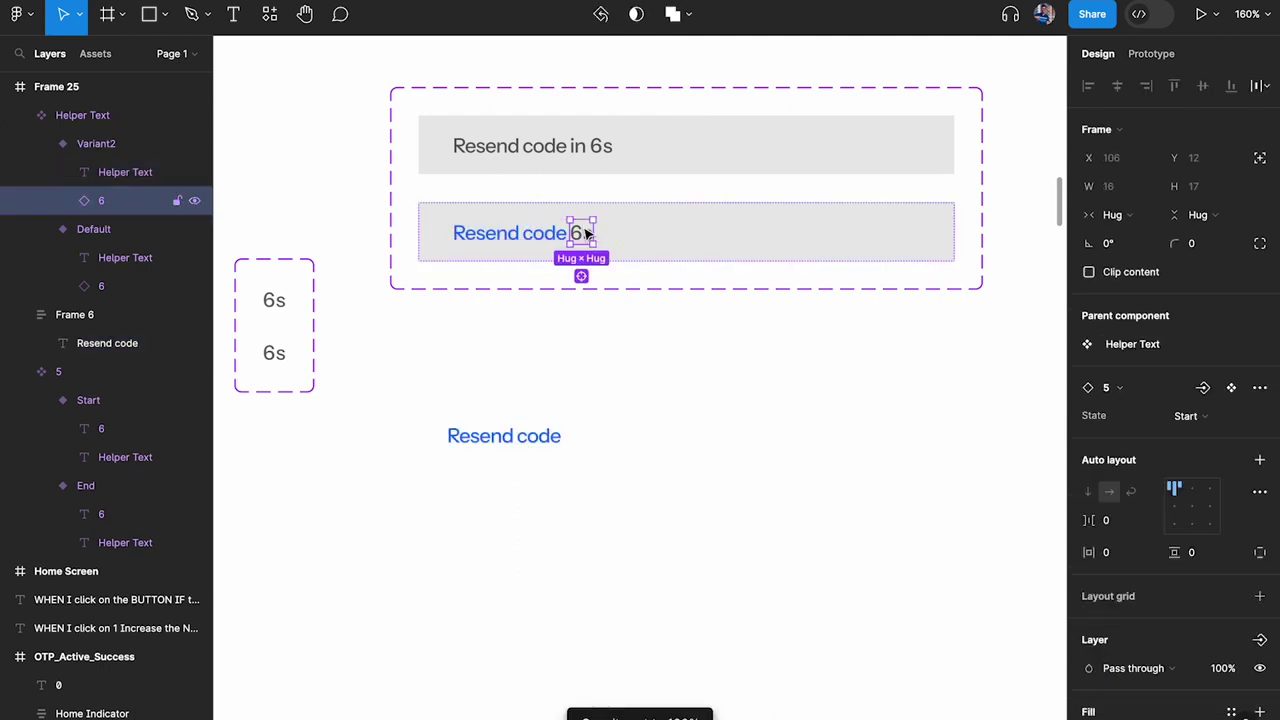
pyautogui.press('Delete')
# Remove the grey fill from both helper text variants.
pyautogui.click(646, 251)
pyautogui.keyDown('shift'); pyautogui.click(709, 157); pyautogui.keyUp('shift')
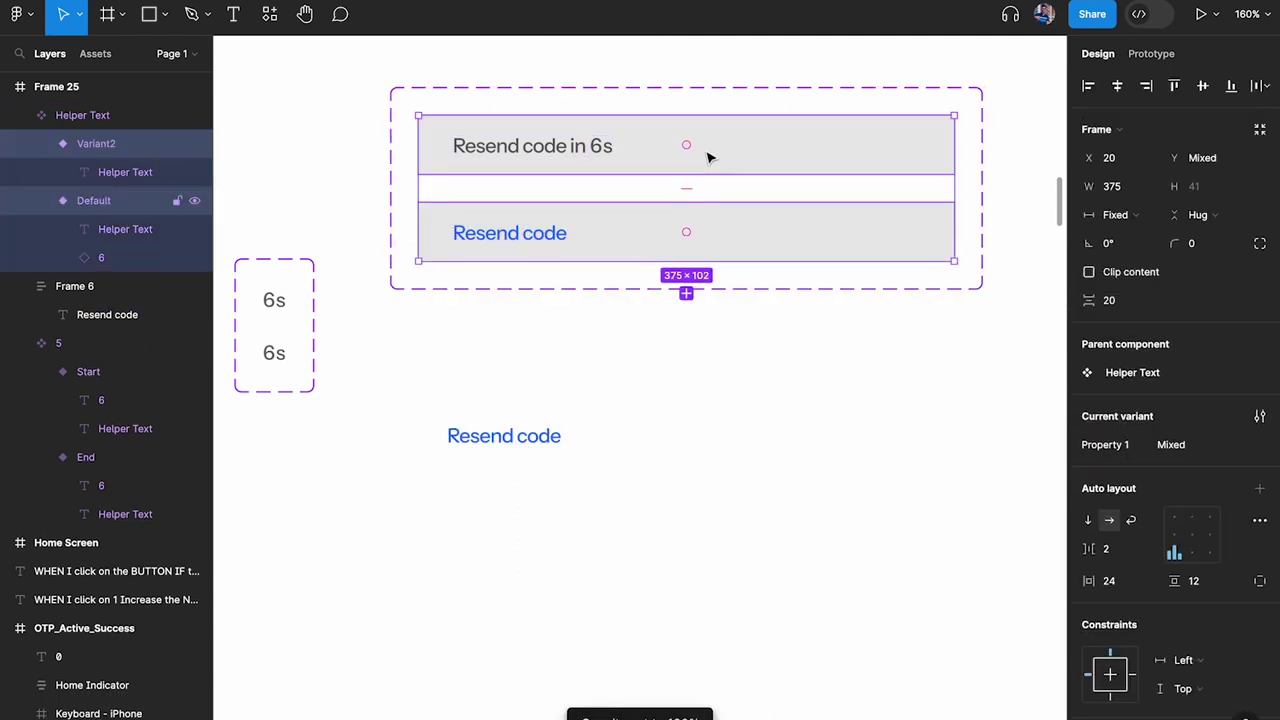
pyautogui.scroll(-3, 1232, 453)
pyautogui.click(1259, 586)
pyautogui.press('Escape')
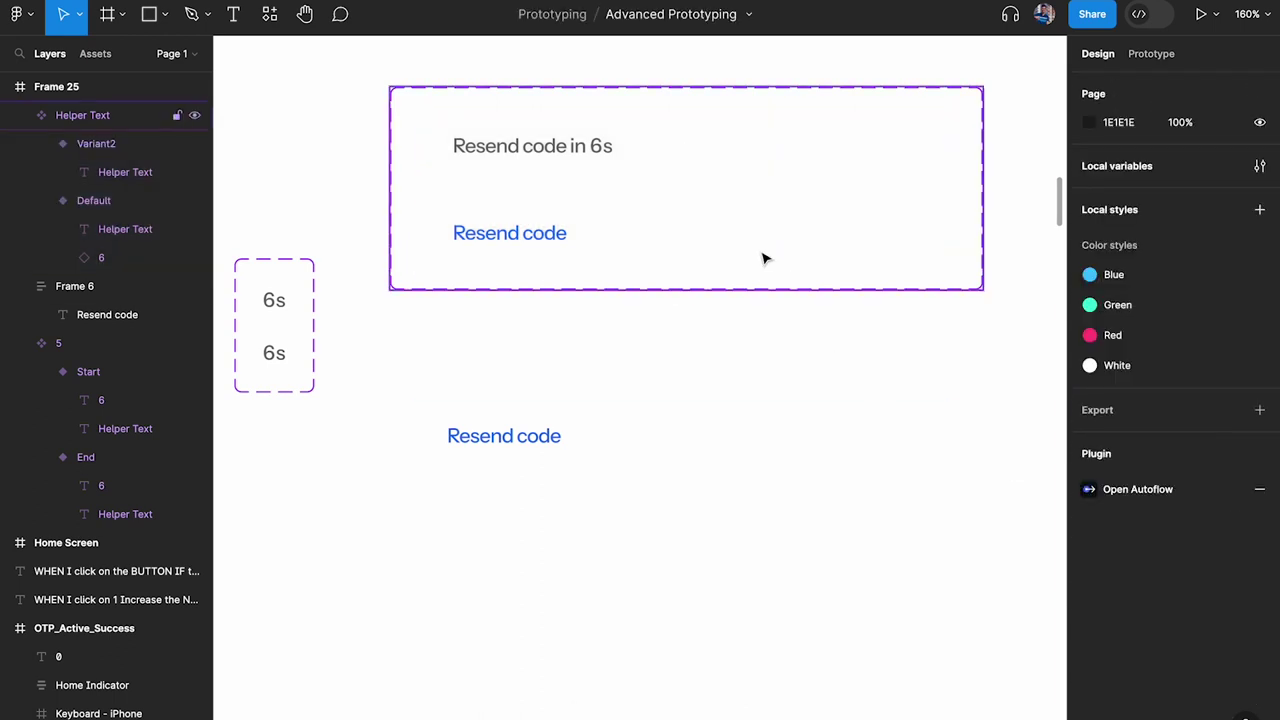
# Add a light grey E4E4E4 fill to the whole helper text component set.
pyautogui.click(763, 257)
pyautogui.scroll(-4, 1255, 560)
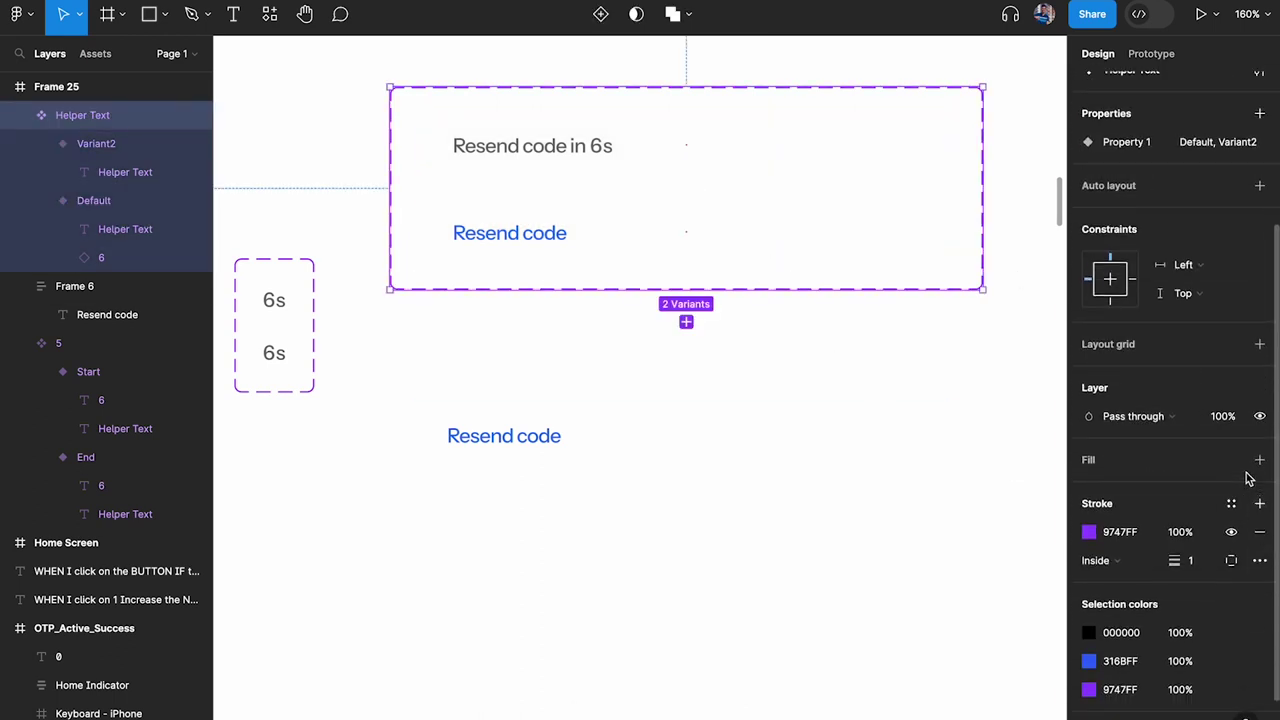
pyautogui.click(1259, 459)
pyautogui.click(1089, 488)
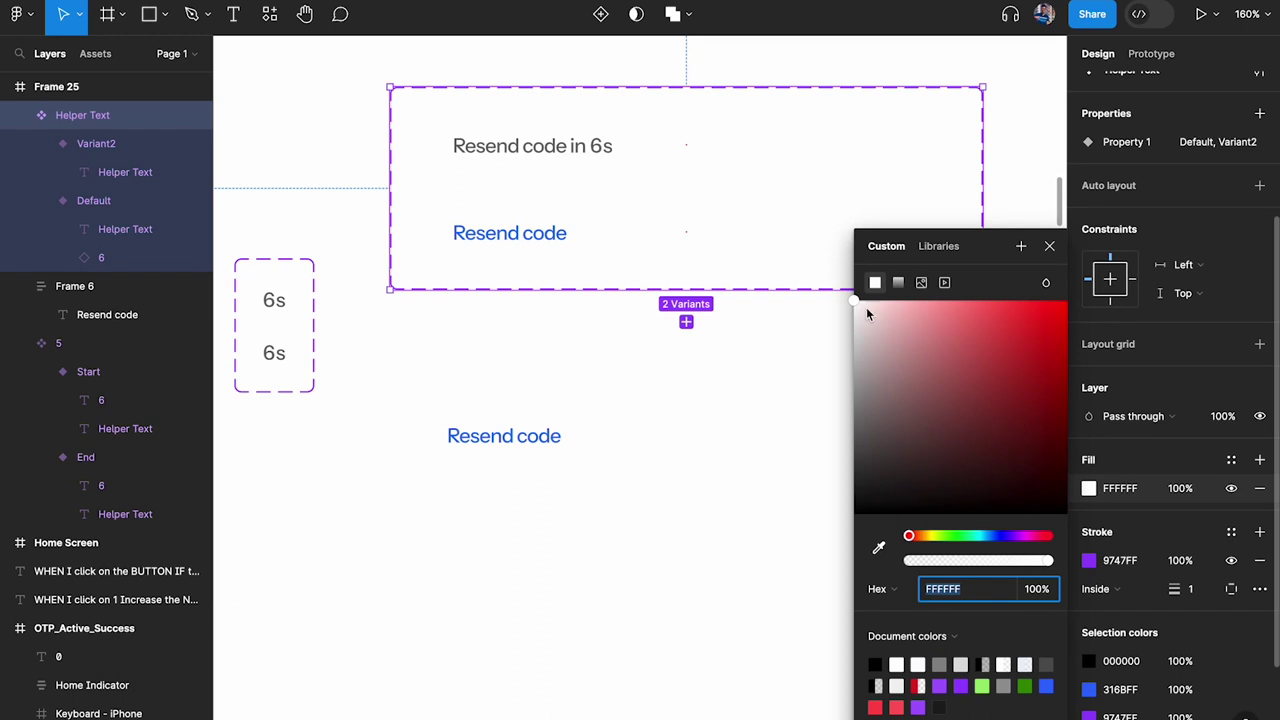
pyautogui.moveTo(866, 301); pyautogui.dragTo(828, 336)
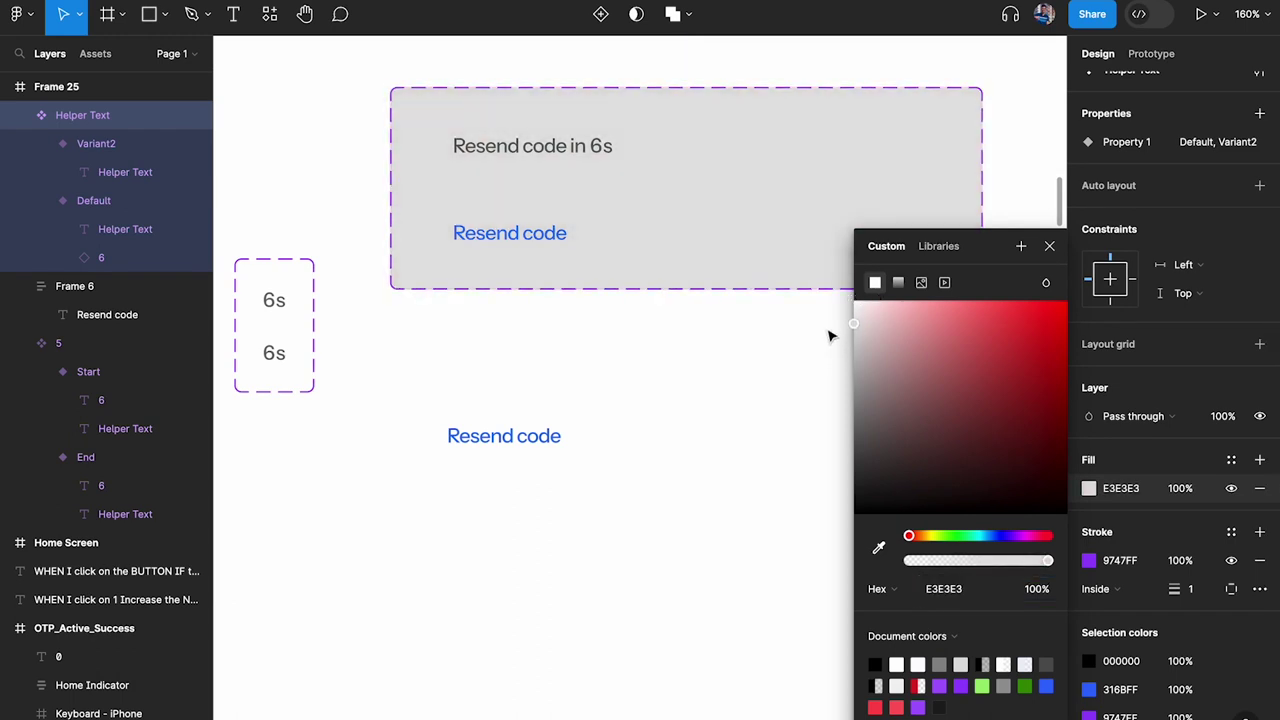
pyautogui.click(646, 346)
# Delete the leftover "Resend code" frame and move the helper text component set down to X 645, Y 189.
pyautogui.click(603, 449)
pyautogui.press('Delete')
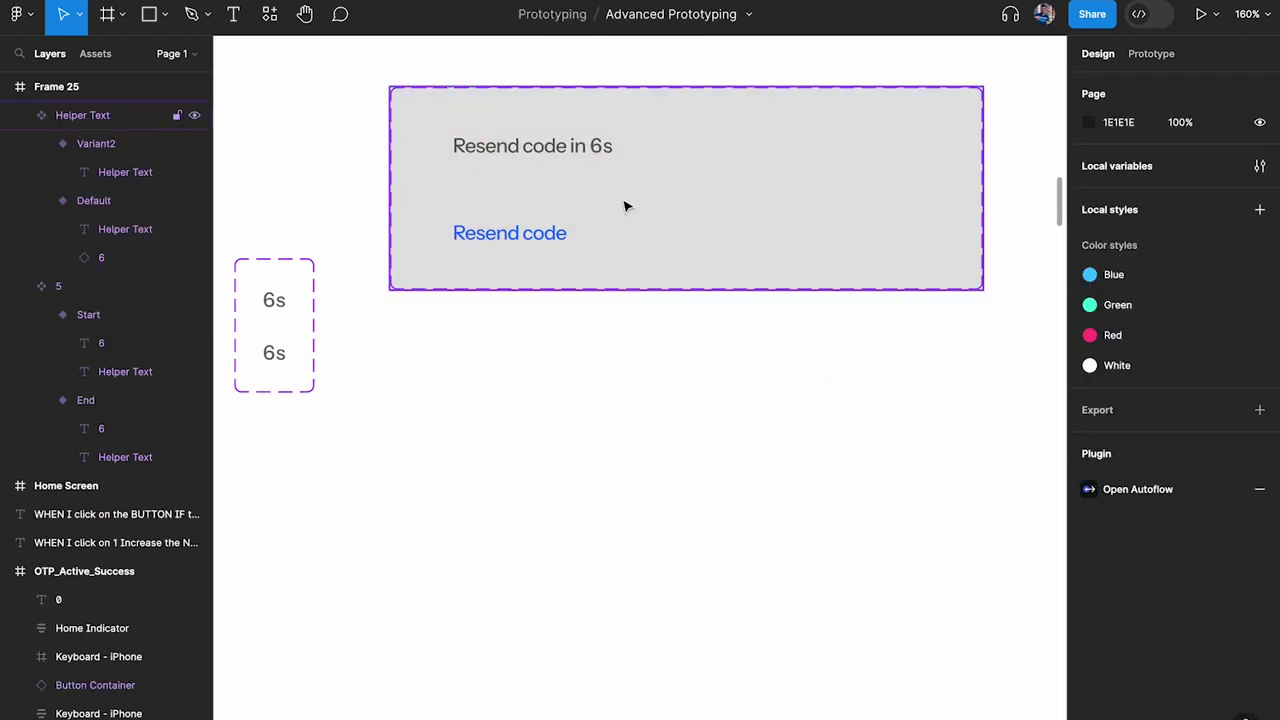
pyautogui.moveTo(624, 206); pyautogui.dragTo(631, 344)
# Examine the countdown variant and the blue "Resend code" variant inside the helper text component set.
pyautogui.doubleClick(529, 290)
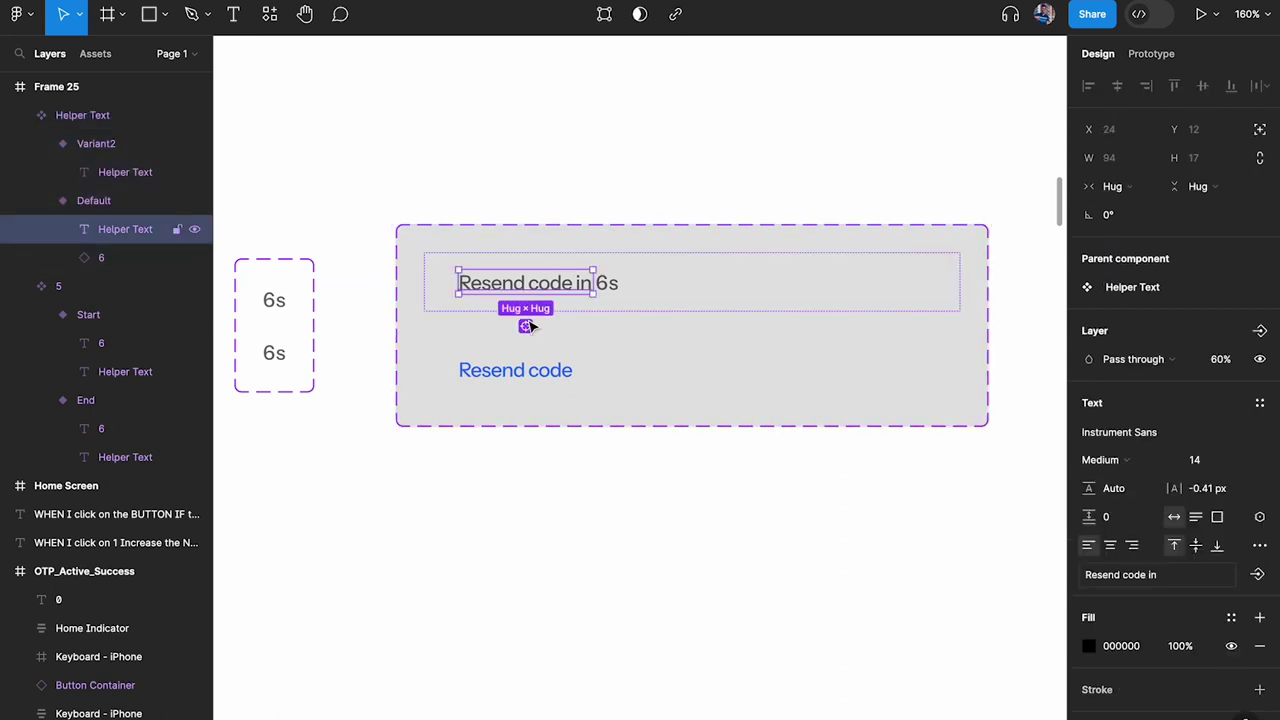
pyautogui.click(530, 345)
pyautogui.click(470, 288)
pyautogui.scroll(3, 474, 292)
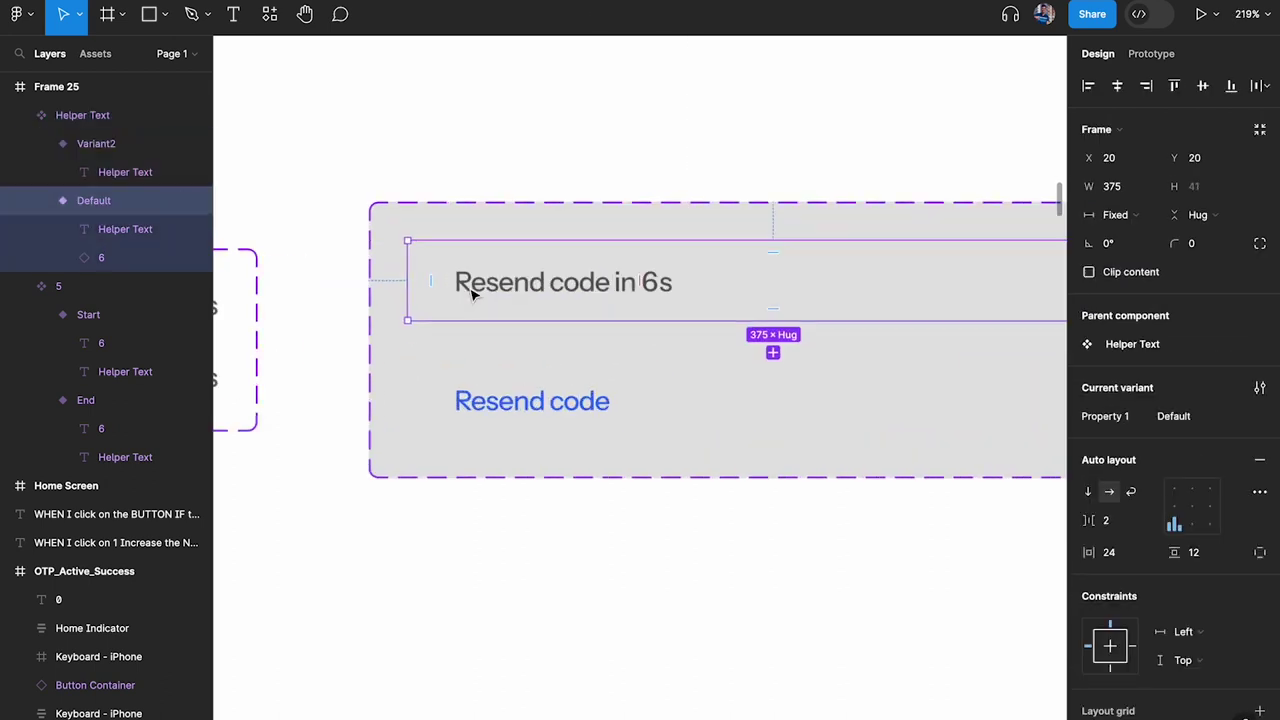
pyautogui.hscroll(2, 509, 349)
pyautogui.scroll(-2, 509, 349)
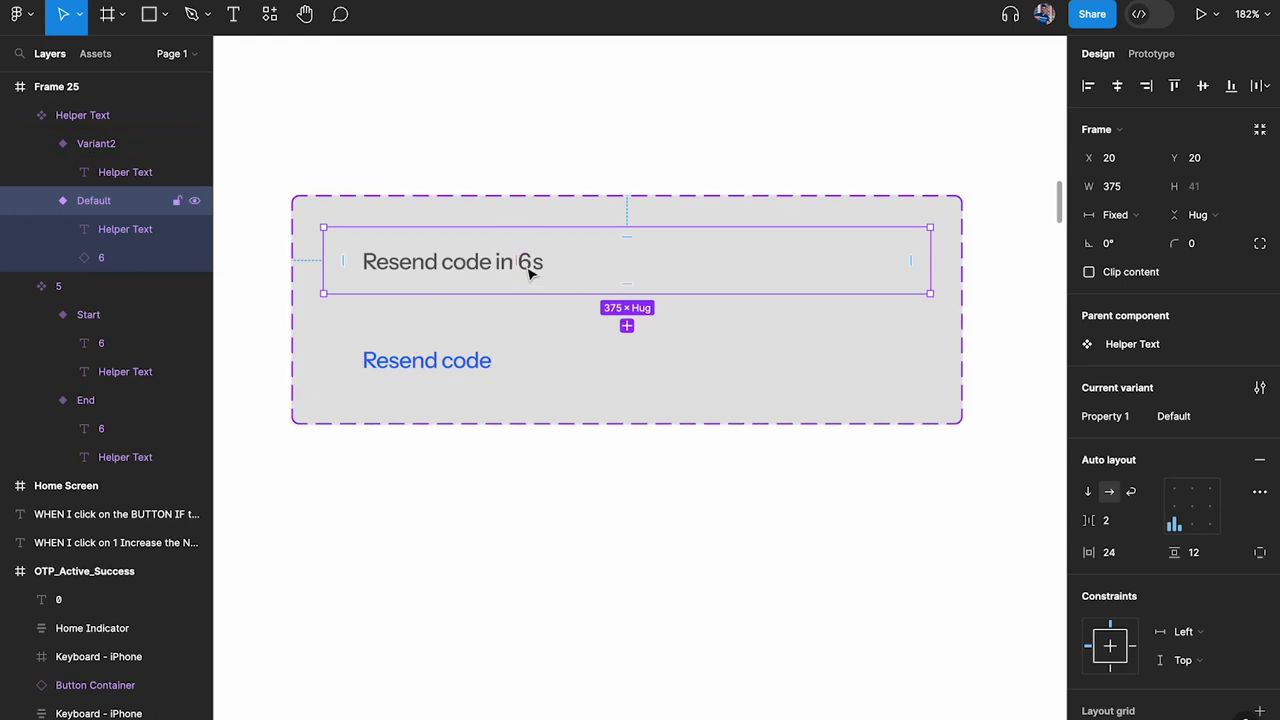
pyautogui.click(517, 364)
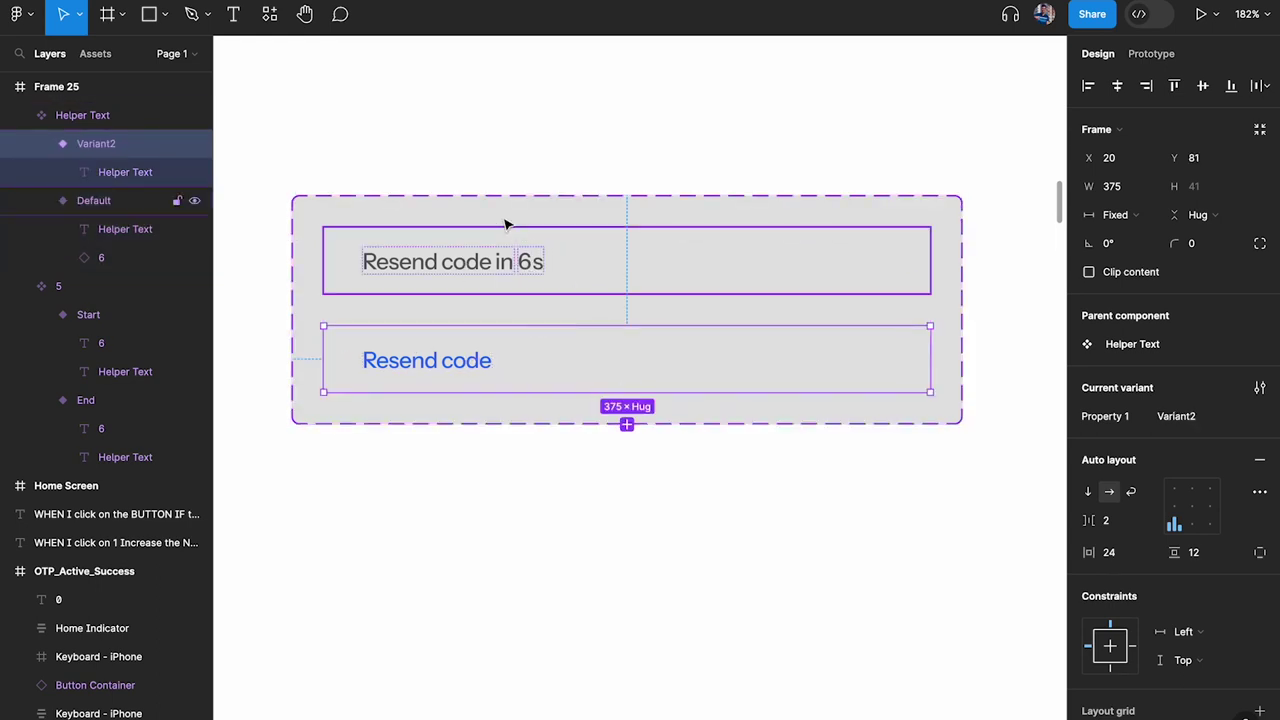
# Rename the helper text component set's variant property to "Interactive".
pyautogui.click(427, 207)
pyautogui.doubleClick(1133, 362)
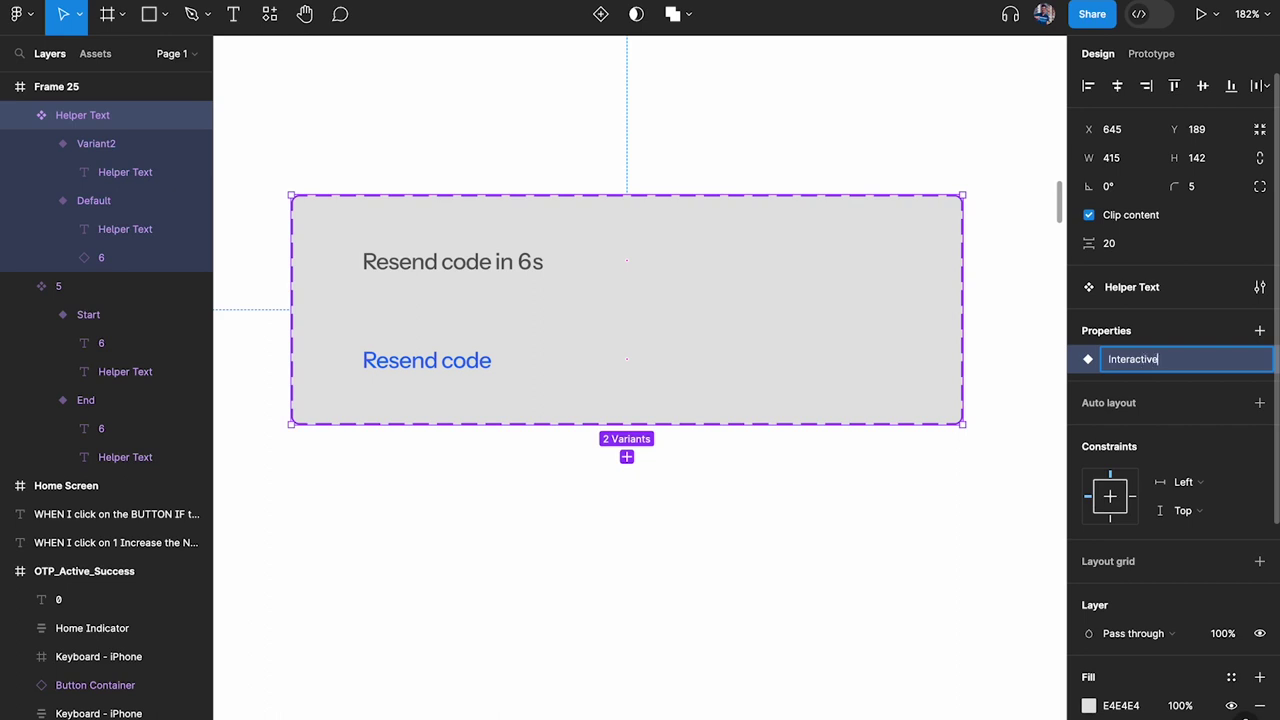
pyautogui.write('Interactive')
pyautogui.press('Return')
# Set the Interactive property of the "Resend code in 6s" variant to False.
pyautogui.click(490, 268)
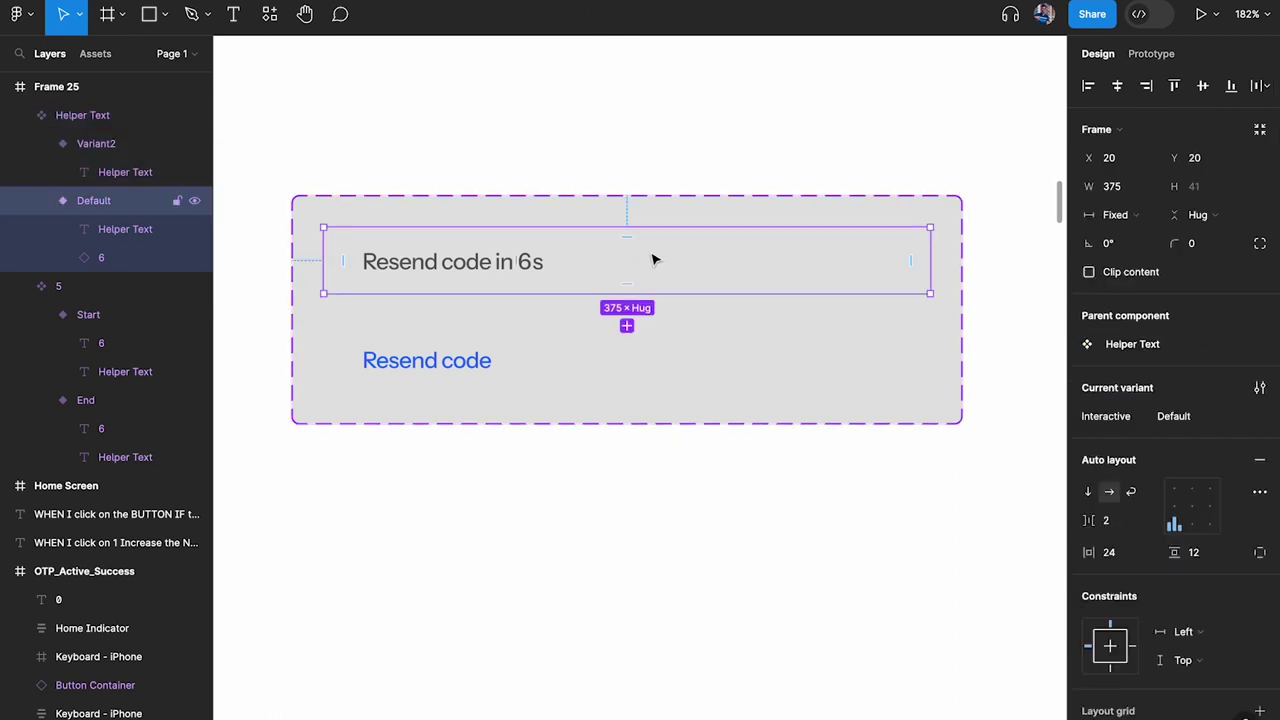
pyautogui.click(515, 372)
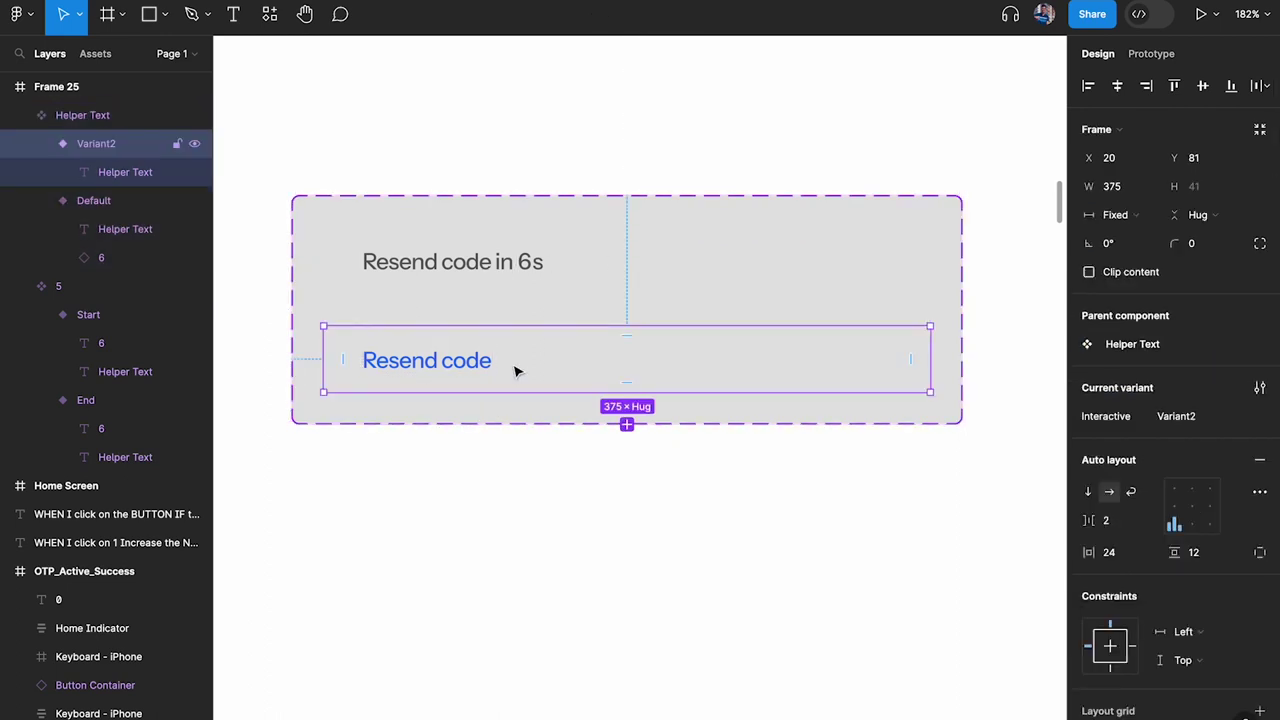
pyautogui.click(540, 266)
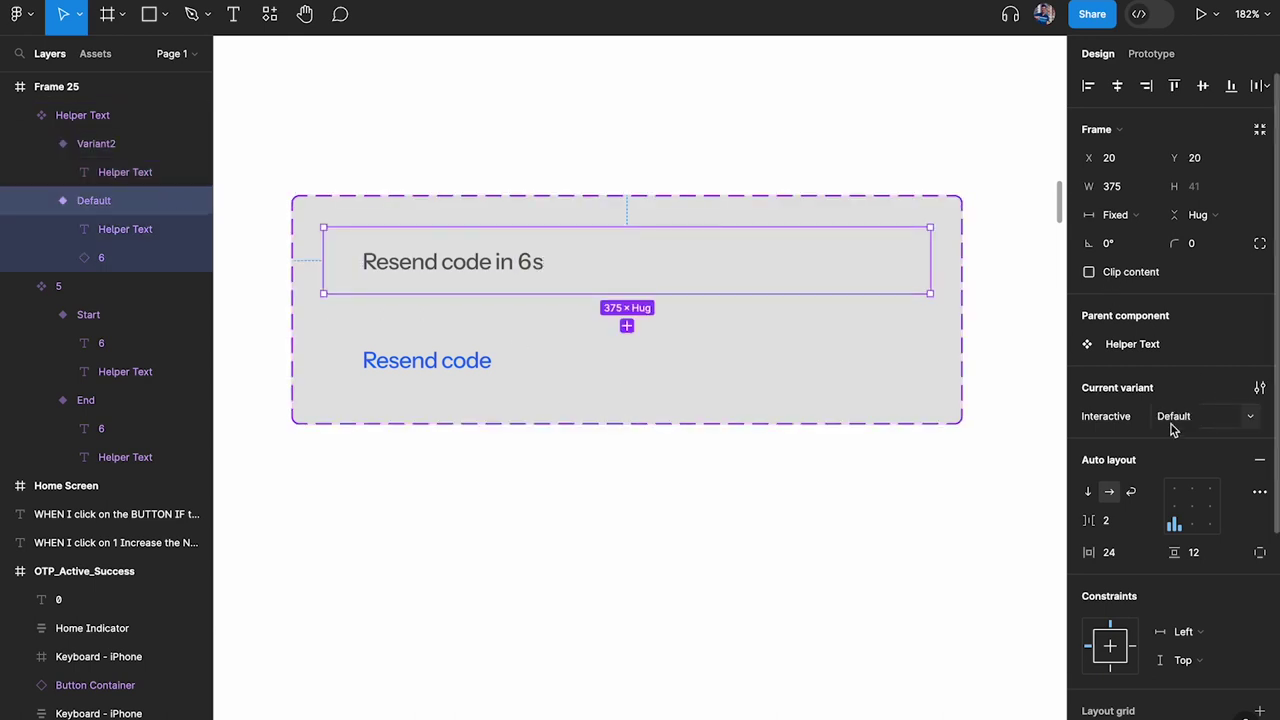
pyautogui.click(1210, 416)
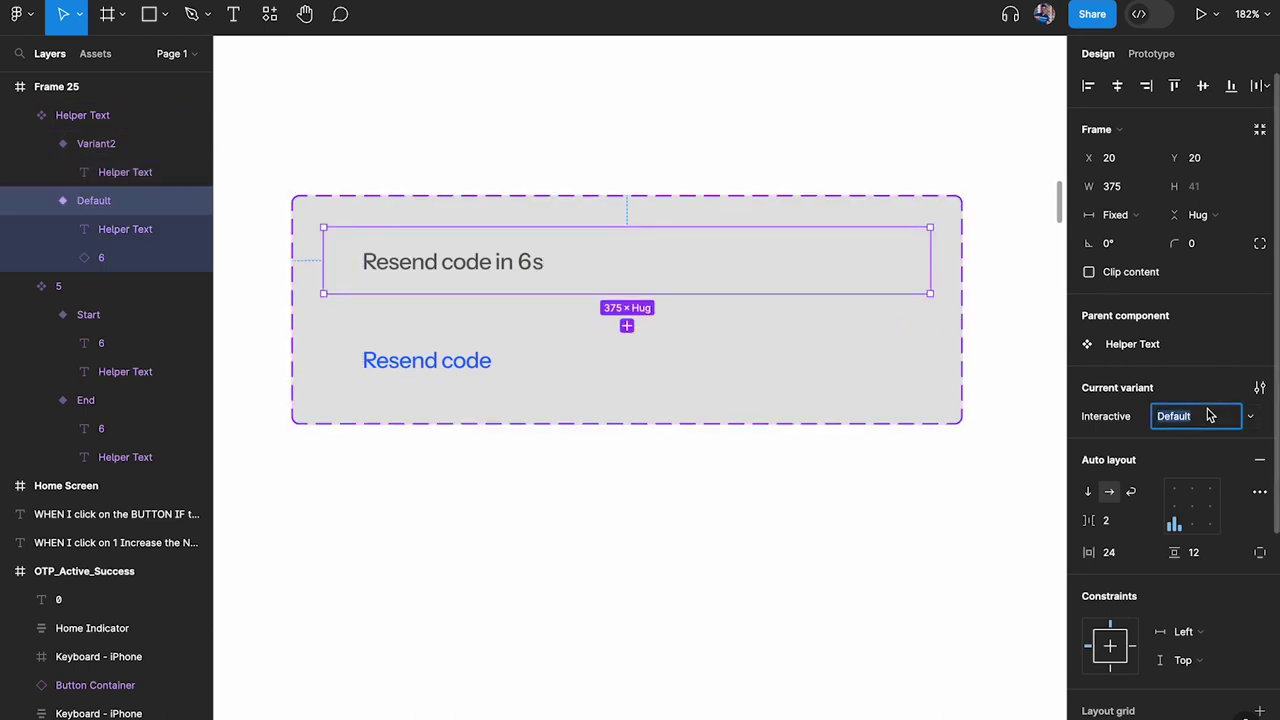
pyautogui.press('Return')
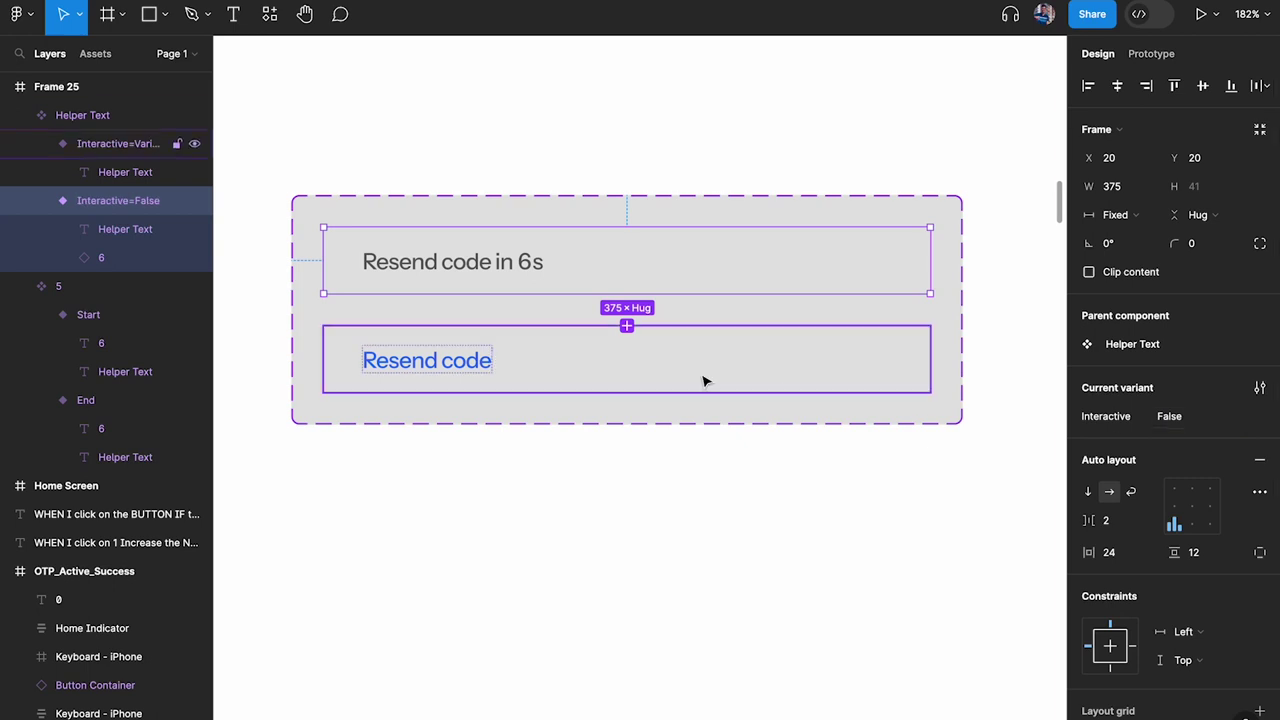
# Set the Interactive property of the blue "Resend code" variant to True.
pyautogui.click(800, 365)
pyautogui.write('Tr')
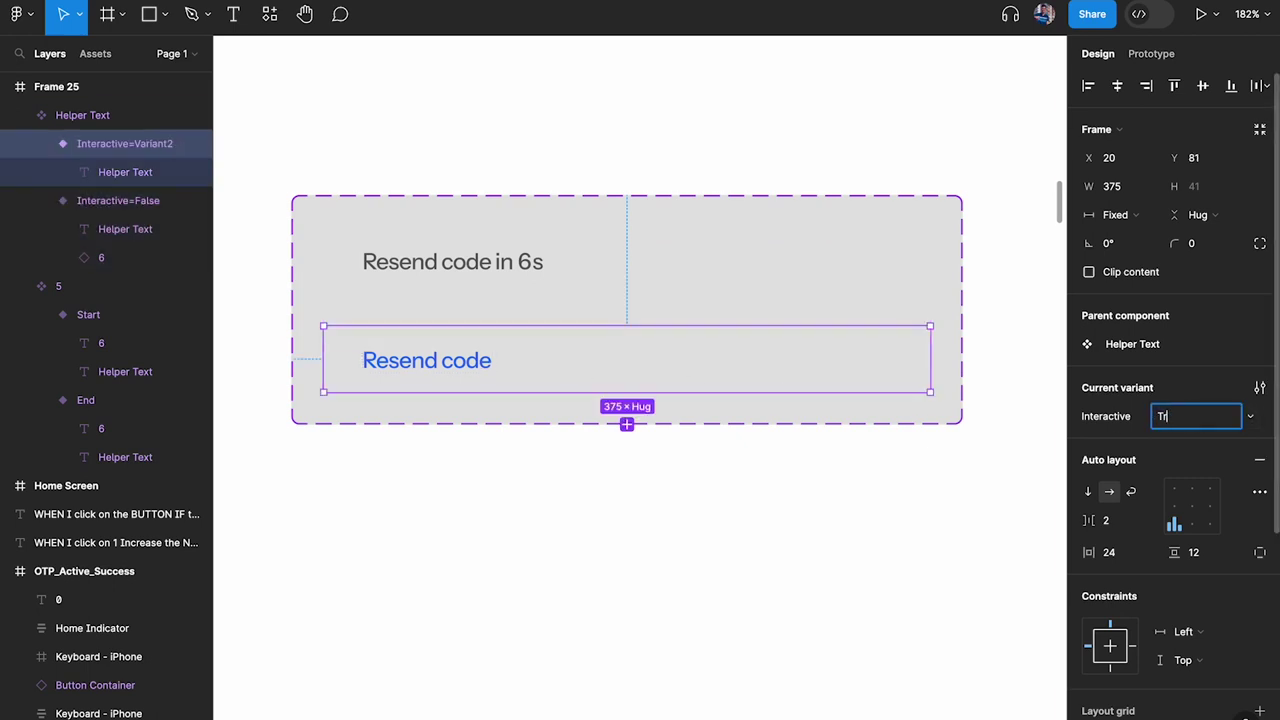
pyautogui.write('ue')
pyautogui.press('Return')
# Shrink Frame 25 around the two component sets to 925 × 562.
pyautogui.scroll(-3, 560, 143)
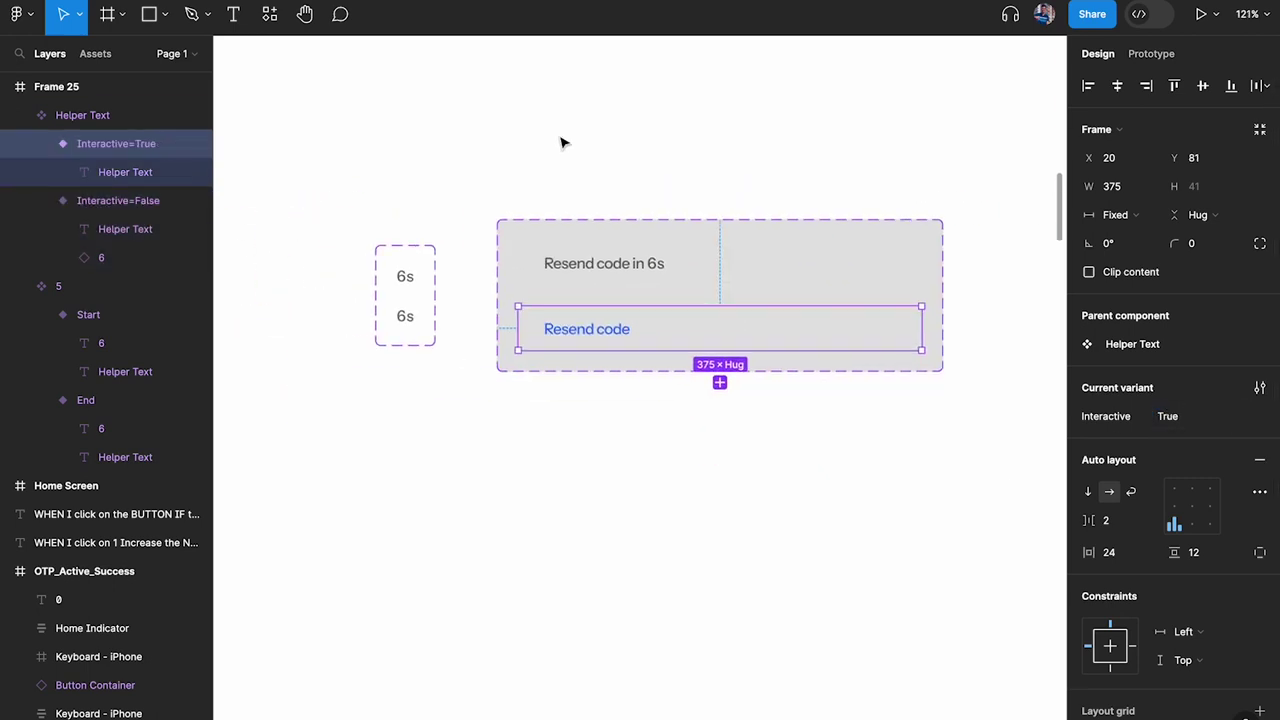
pyautogui.scroll(-5, 570, 148)
pyautogui.click(287, 92)
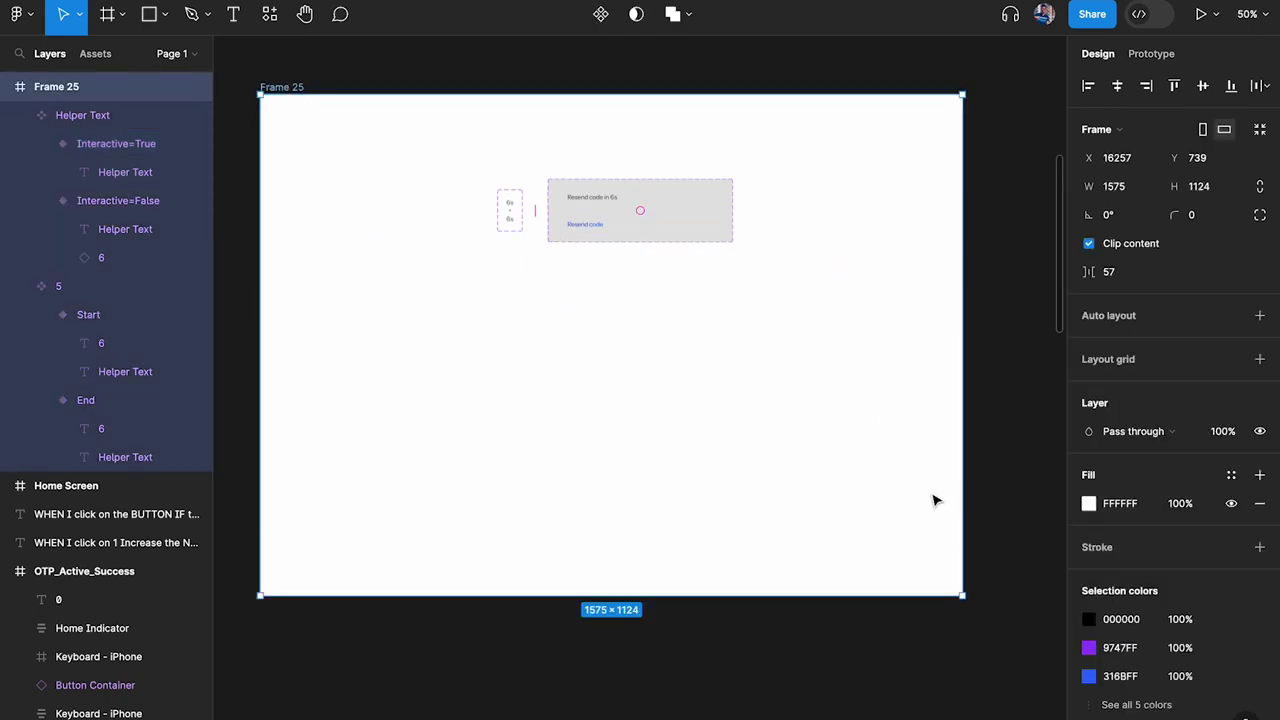
pyautogui.moveTo(970, 596); pyautogui.dragTo(816, 346)
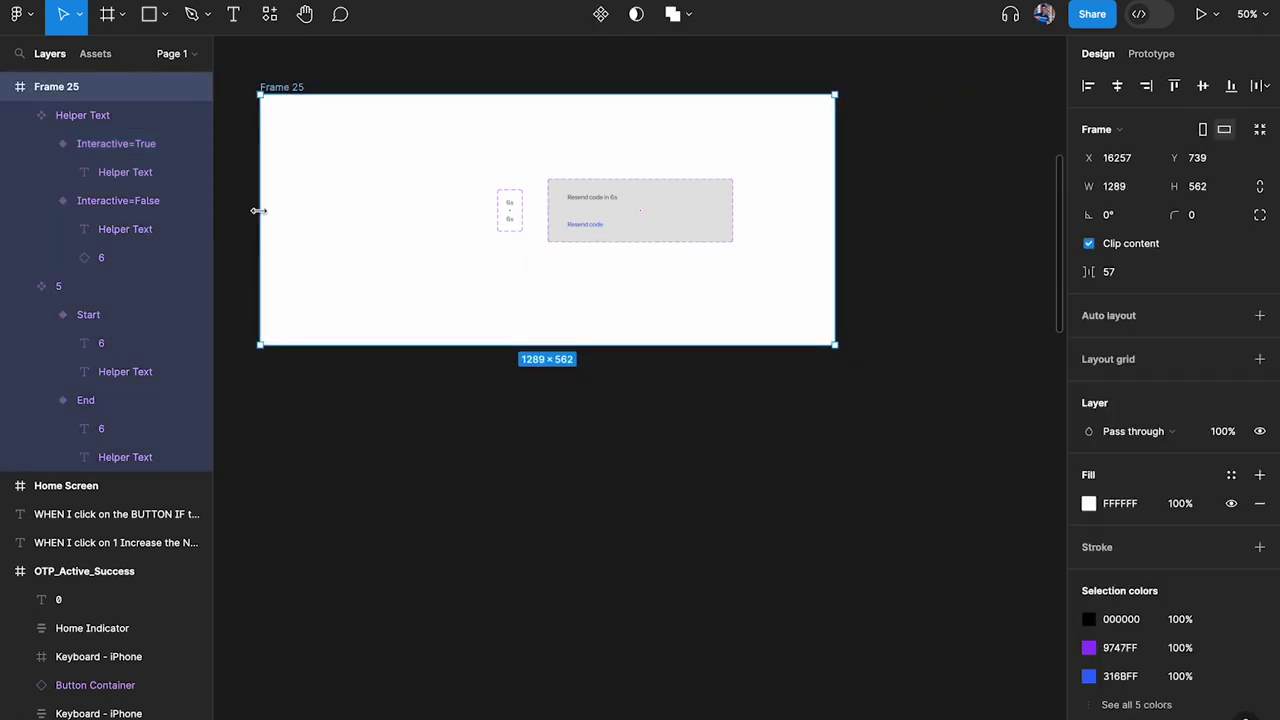
pyautogui.moveTo(258, 210); pyautogui.dragTo(440, 210)
# Preview the resized Frame 25 in an enlarged prototype window to check the countdown, and close it.
pyautogui.hotkey('shift', '2')
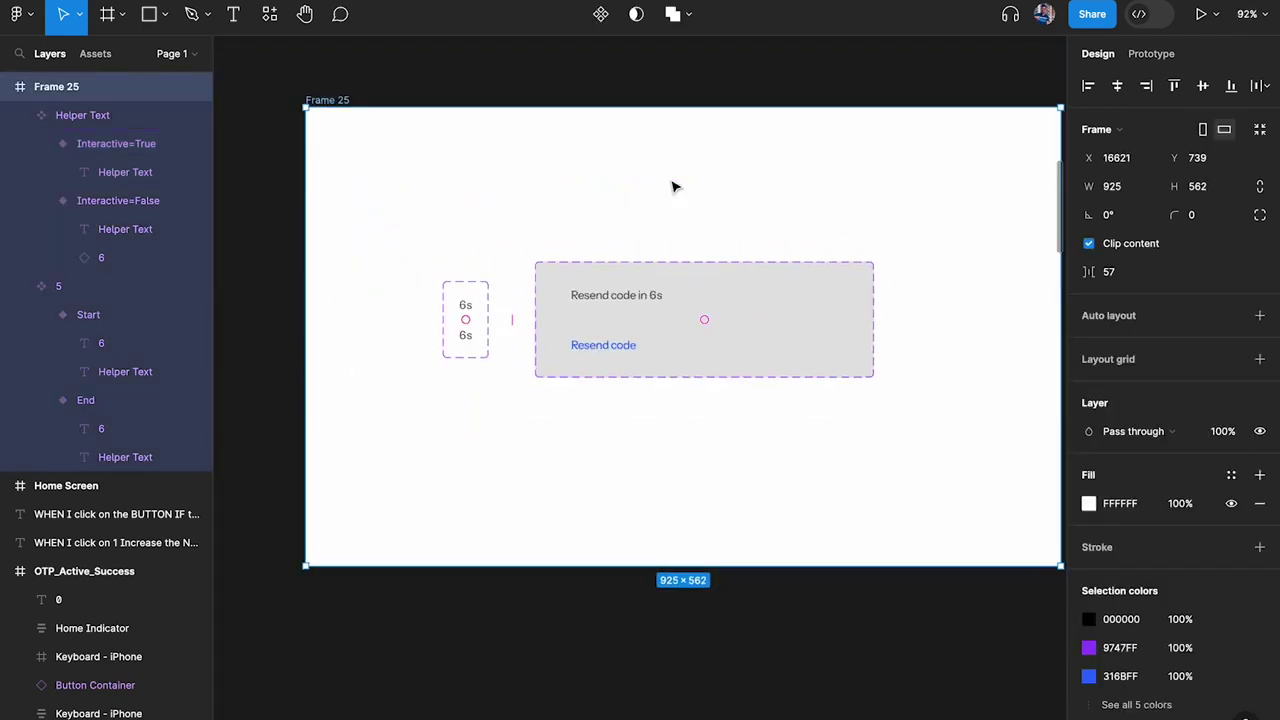
pyautogui.hotkey('shift', 'space')
pyautogui.moveTo(572, 294); pyautogui.dragTo(903, 543)
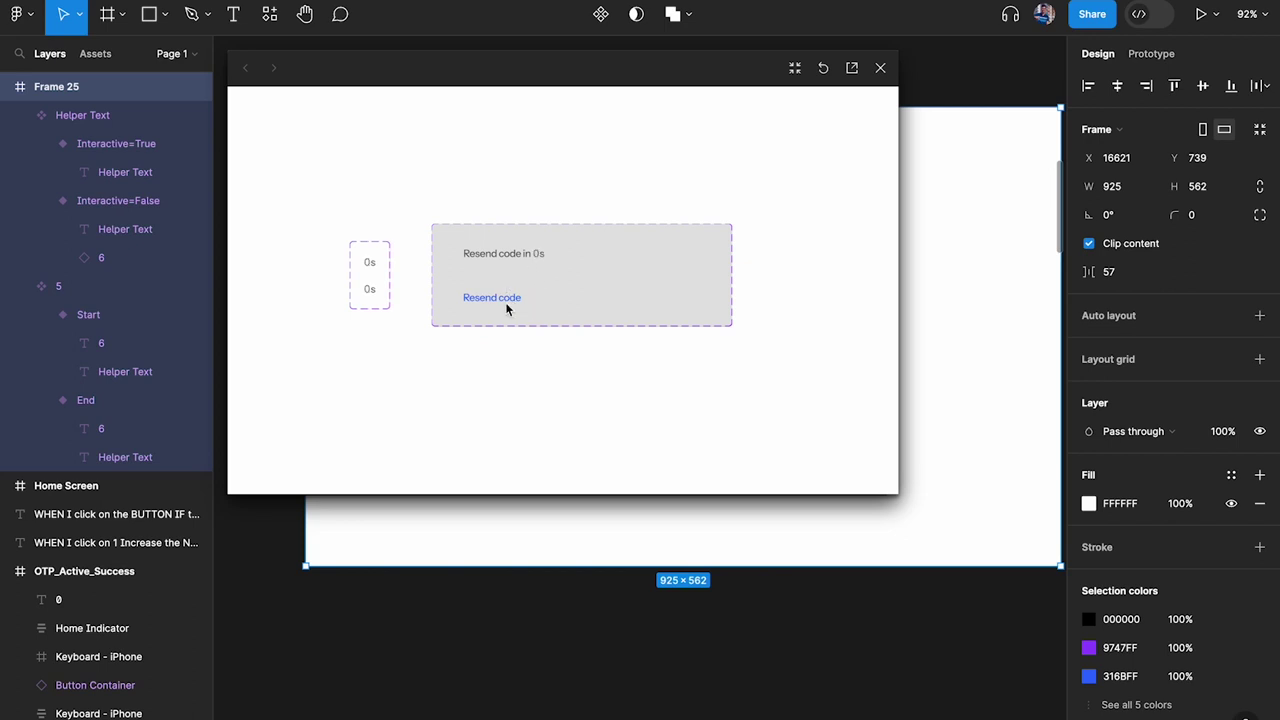
pyautogui.click(880, 67)
# Place an instance of the "Resend code in 6s" variant in Frame 25 below the helper text component set.
pyautogui.click(700, 289)
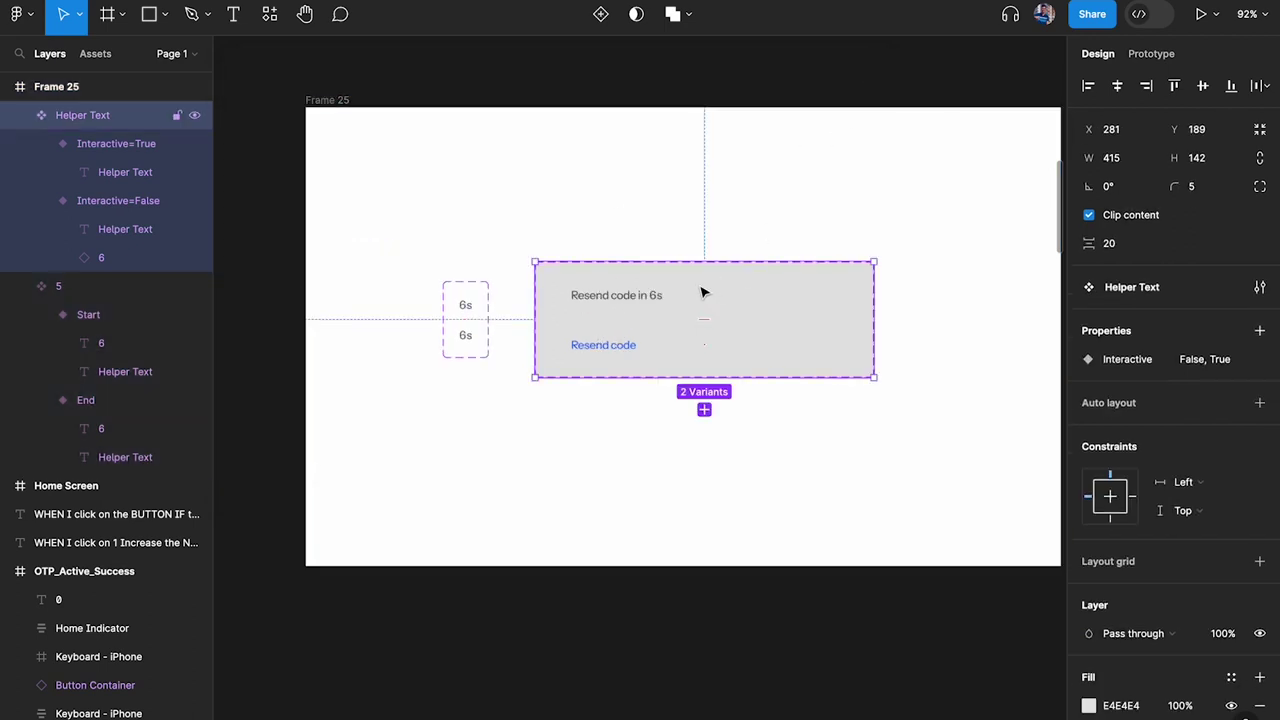
pyautogui.doubleClick(648, 294)
pyautogui.moveTo(629, 297); pyautogui.dragTo(631, 462)
pyautogui.click(687, 420)
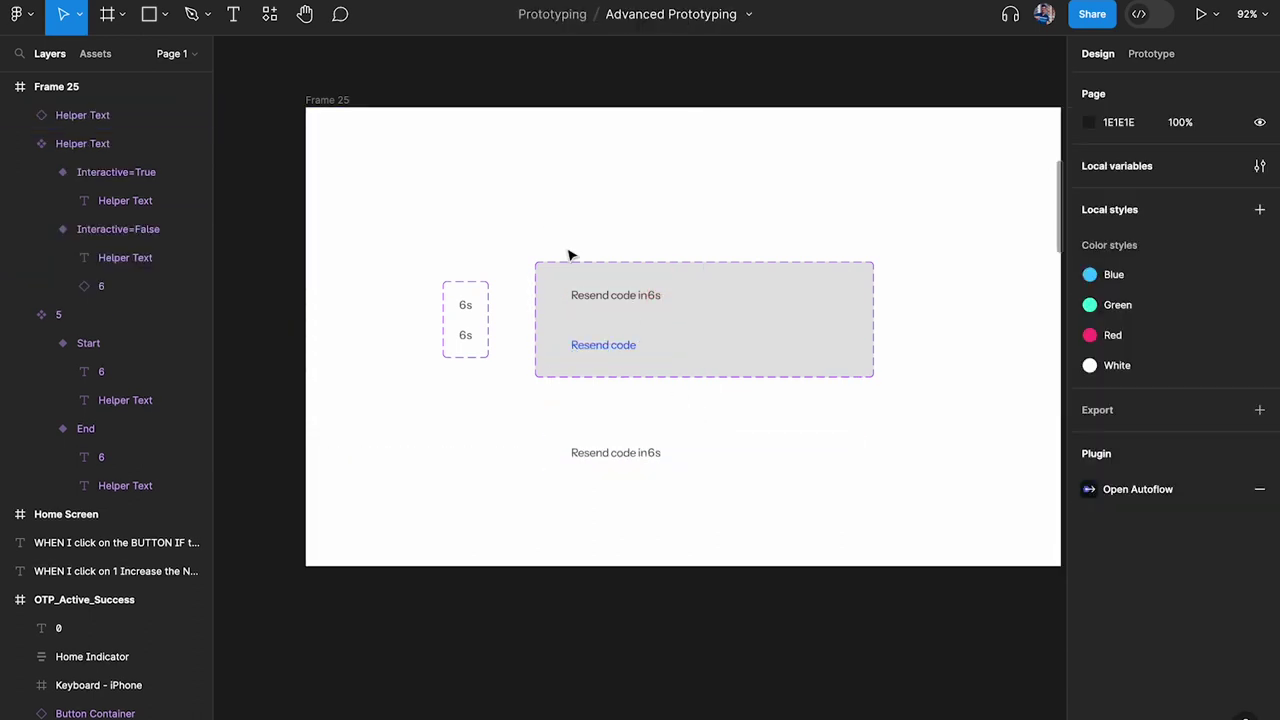
# Set the auto layout spacing between text and counter in the Interactive=False variant to 2.
pyautogui.scroll(10, 651, 294)
pyautogui.doubleClick(646, 316)
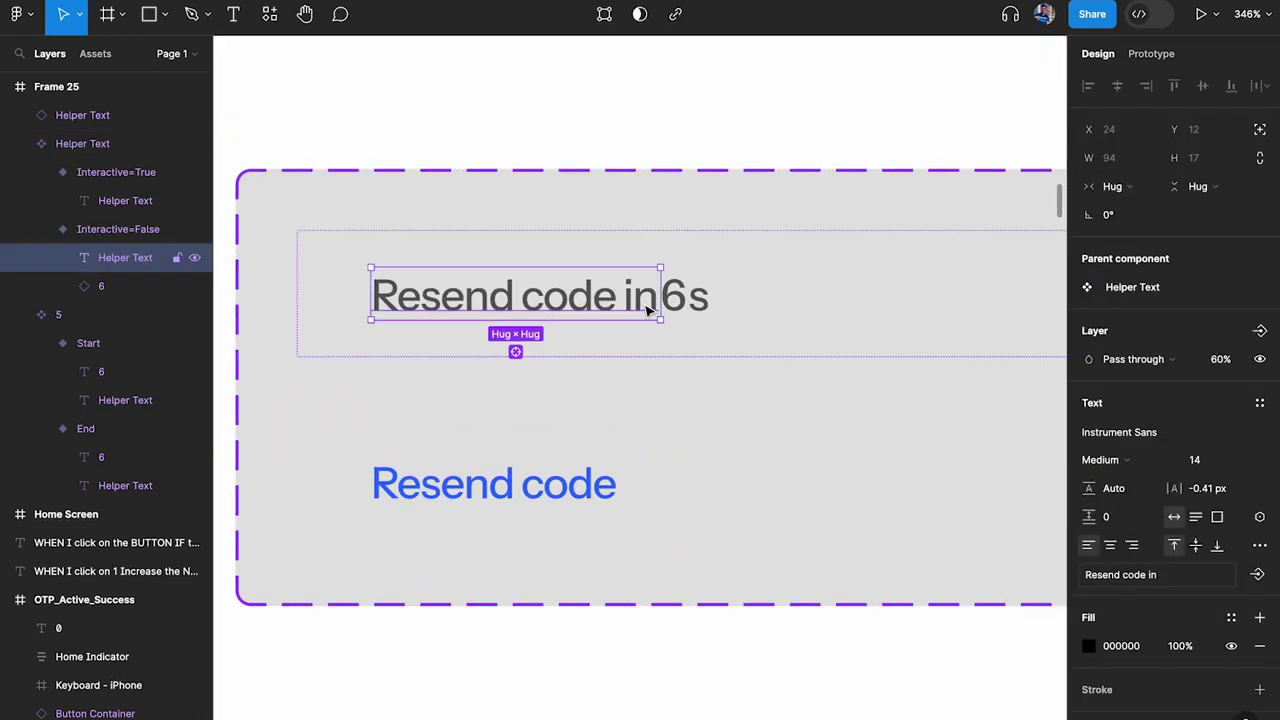
pyautogui.click(743, 291)
pyautogui.click(1100, 520)
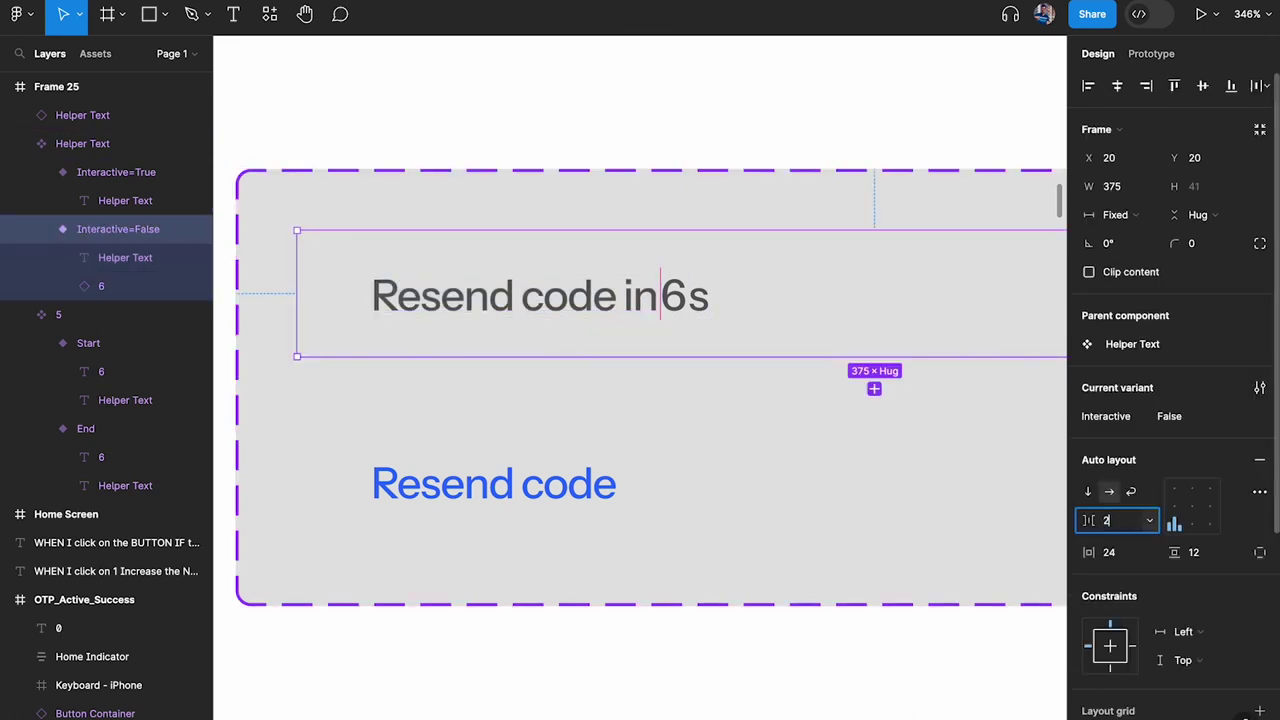
pyautogui.write('2')
pyautogui.press('Return')
pyautogui.scroll(-10, 617, 338)
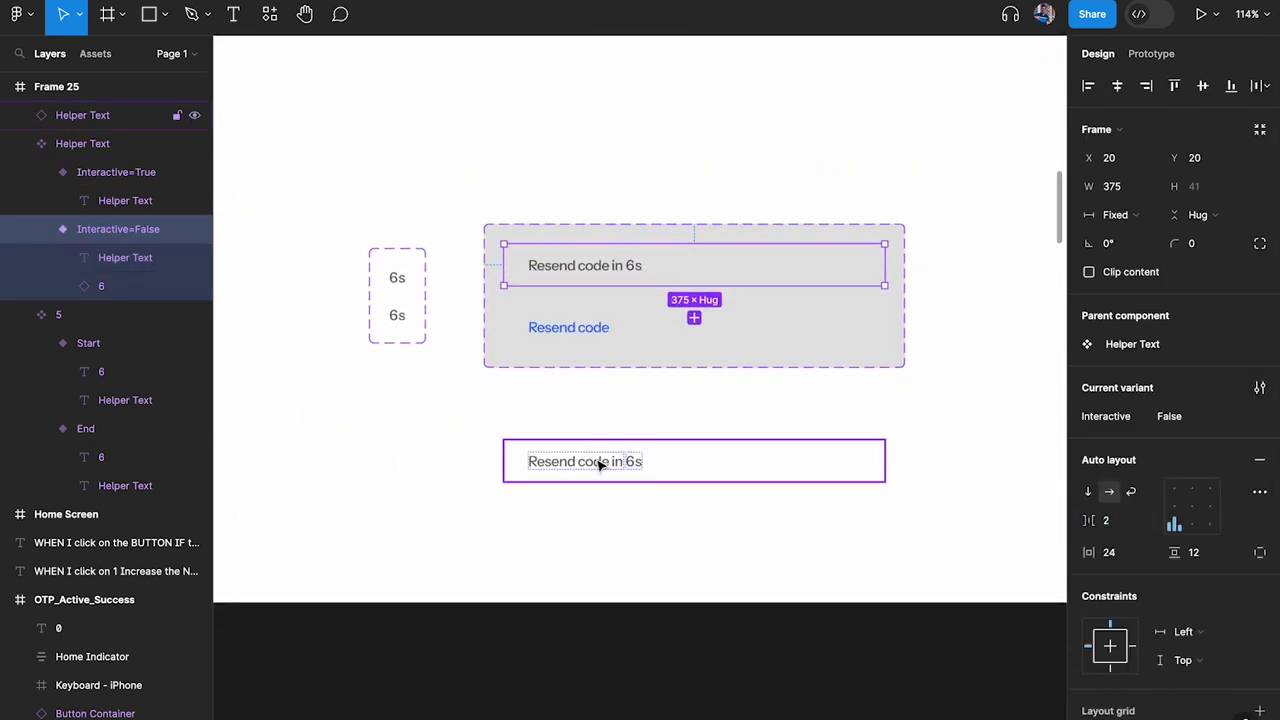
# Preview Frame 25 in the prototype window to check the countdown in the new instance, and close the preview.
pyautogui.click(352, 164)
pyautogui.hotkey('shift', 'space')
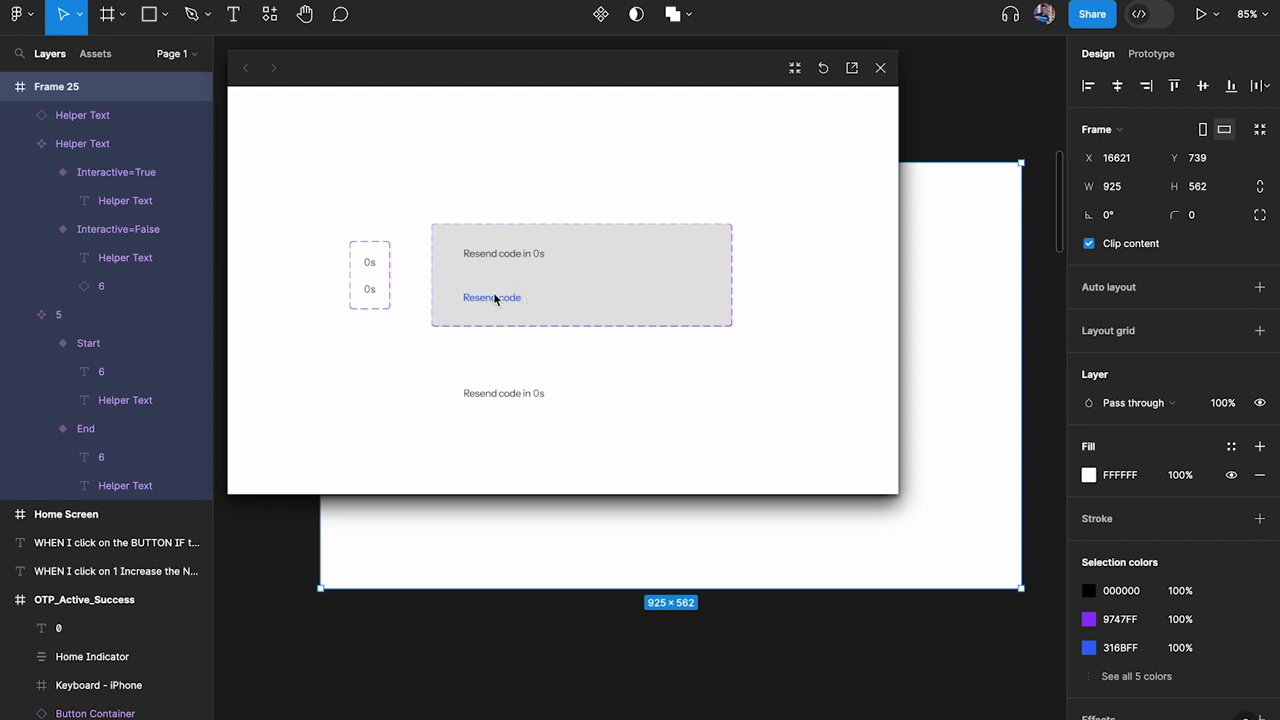
pyautogui.click(880, 68)
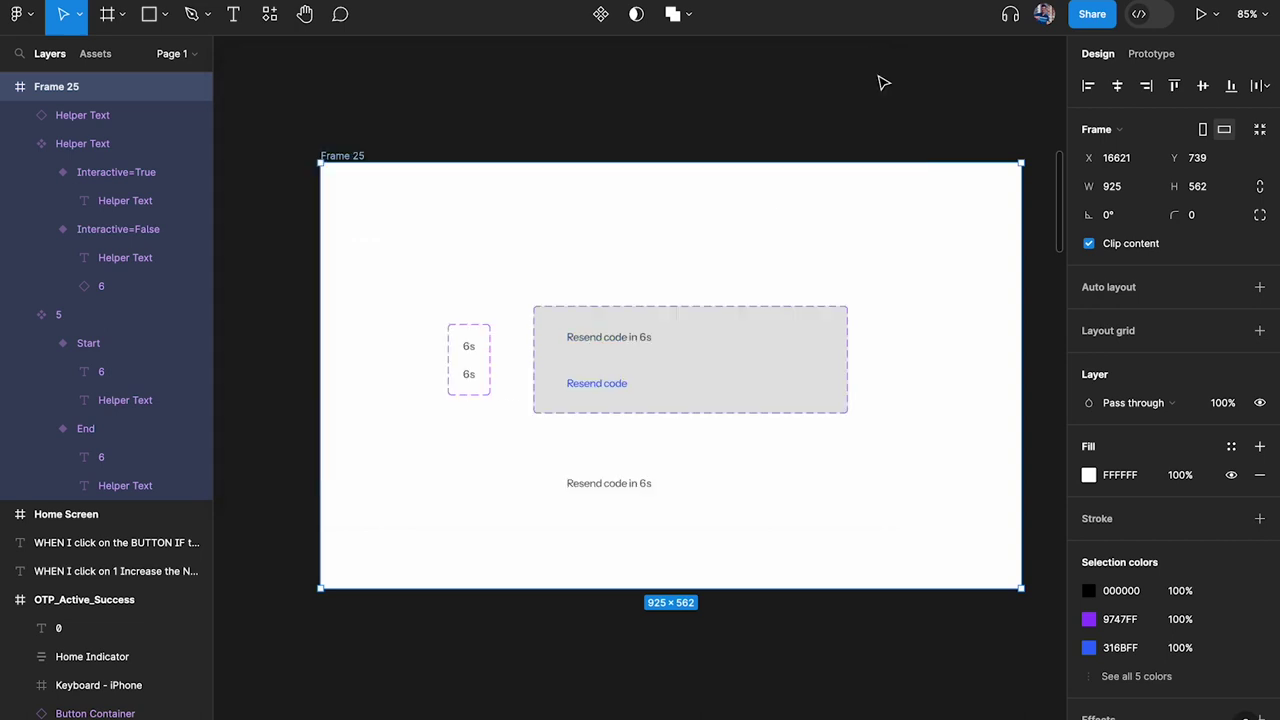
pyautogui.press('Escape')
# Review the after-delay conditional interaction on the counter's Start variant, and close it.
pyautogui.scroll(5, 528, 391)
pyautogui.scroll(2, 425, 340)
pyautogui.doubleClick(374, 274)
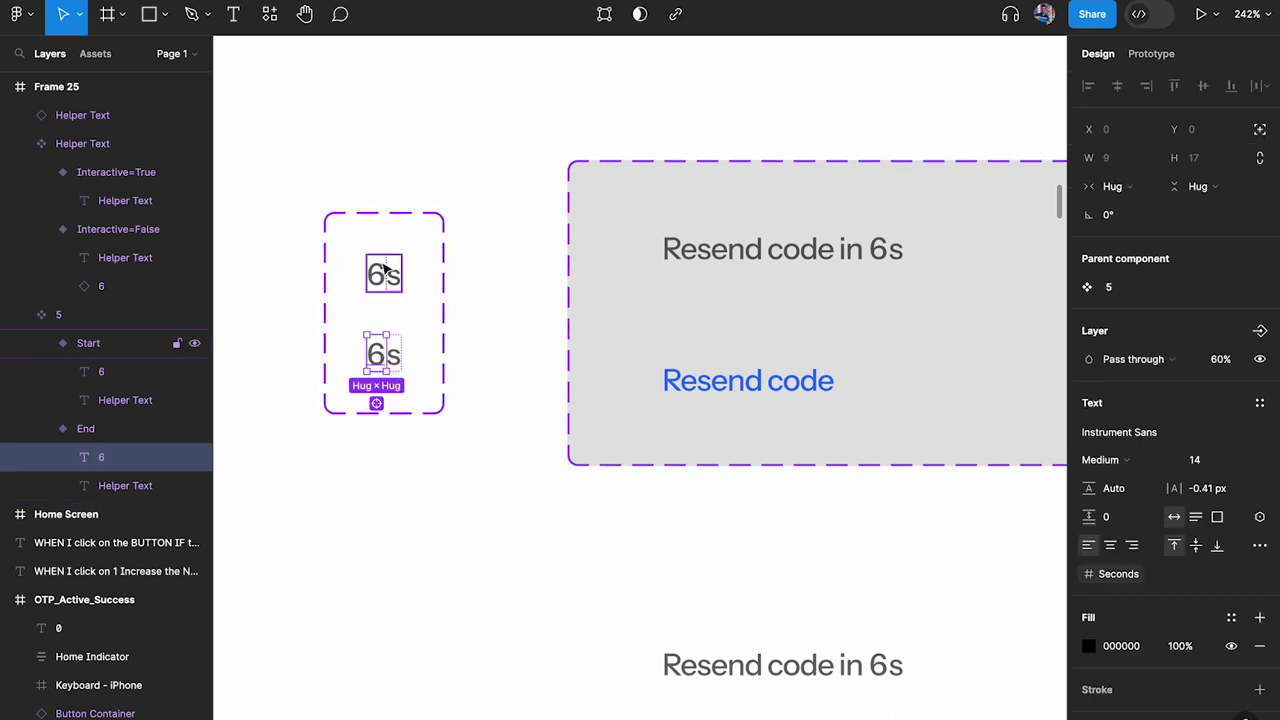
pyautogui.press('Escape')
pyautogui.hotkey('shift', 'e')
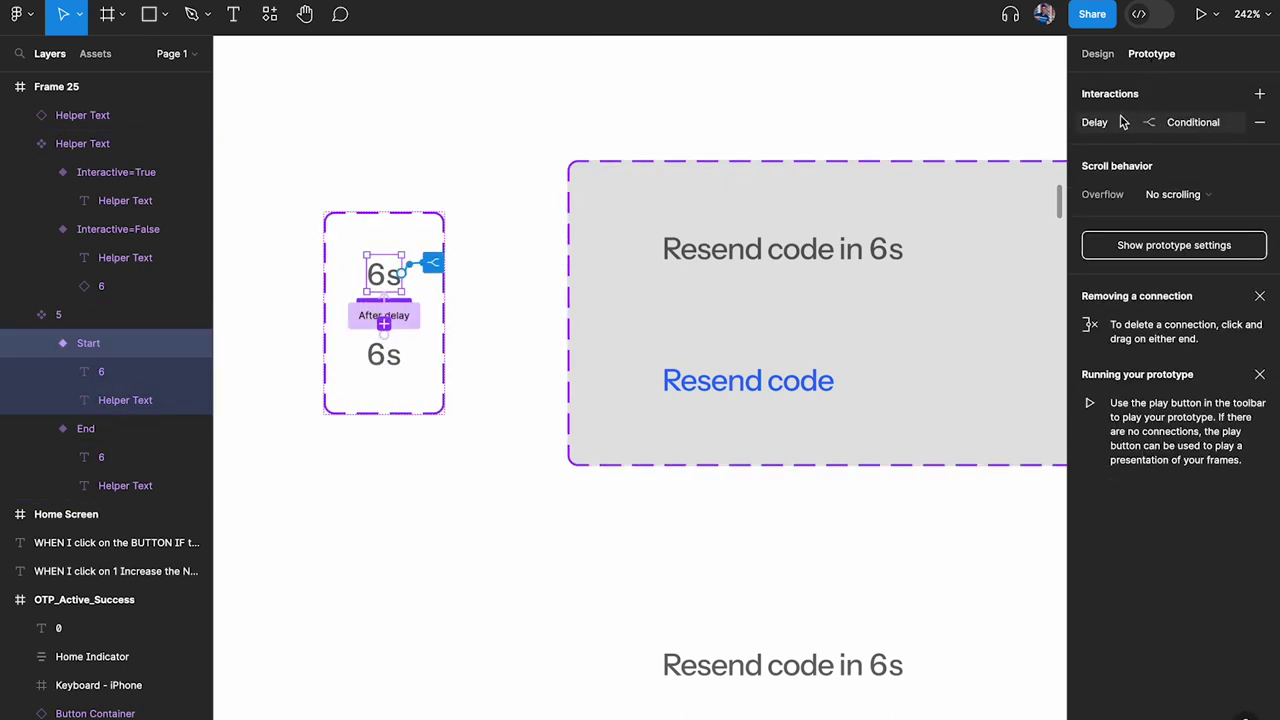
pyautogui.click(432, 262)
pyautogui.moveTo(966, 133); pyautogui.dragTo(725, 119)
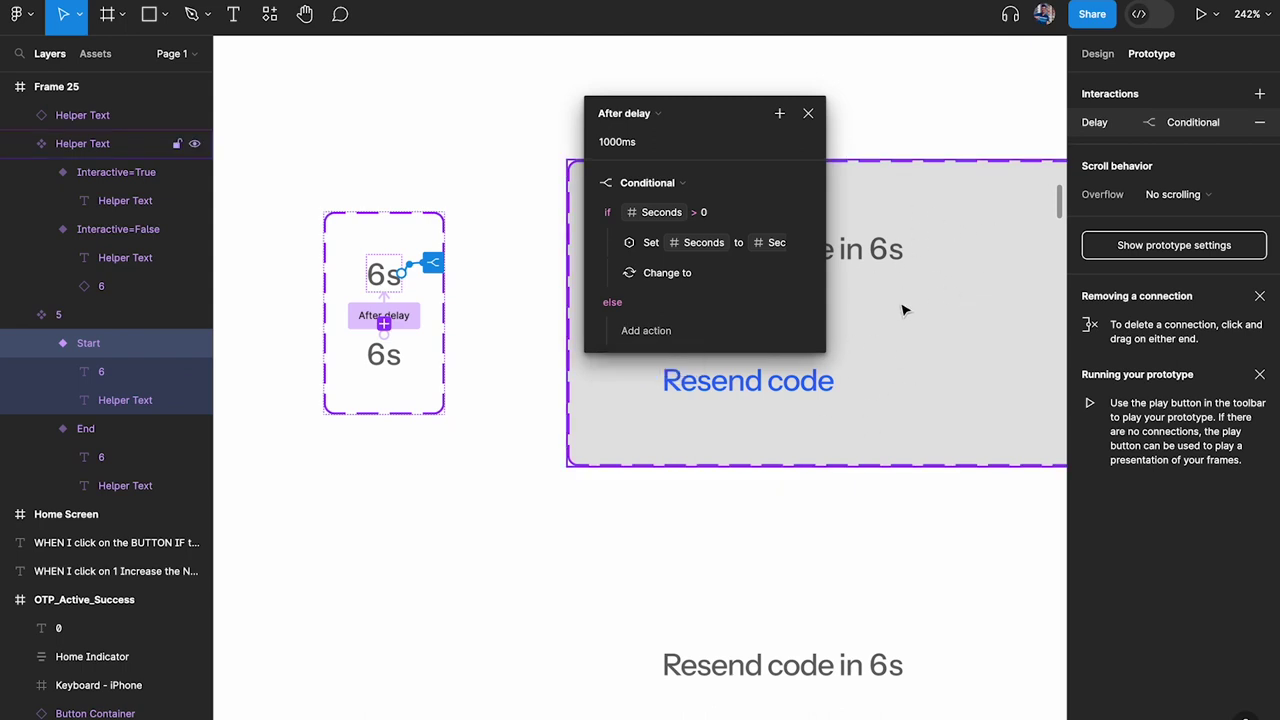
pyautogui.moveTo(689, 110); pyautogui.dragTo(423, 95)
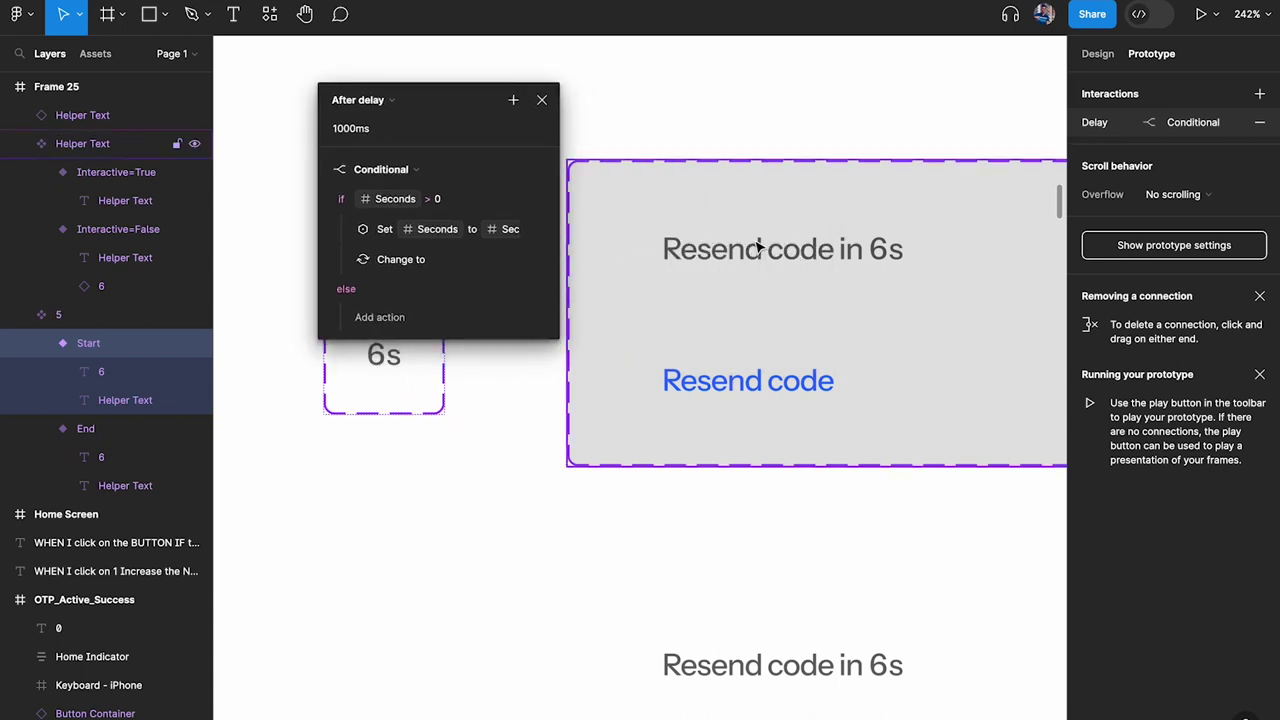
pyautogui.click(837, 126)
# Open the file's local variables at the Timer collection.
pyautogui.hscroll(2, 786, 283)
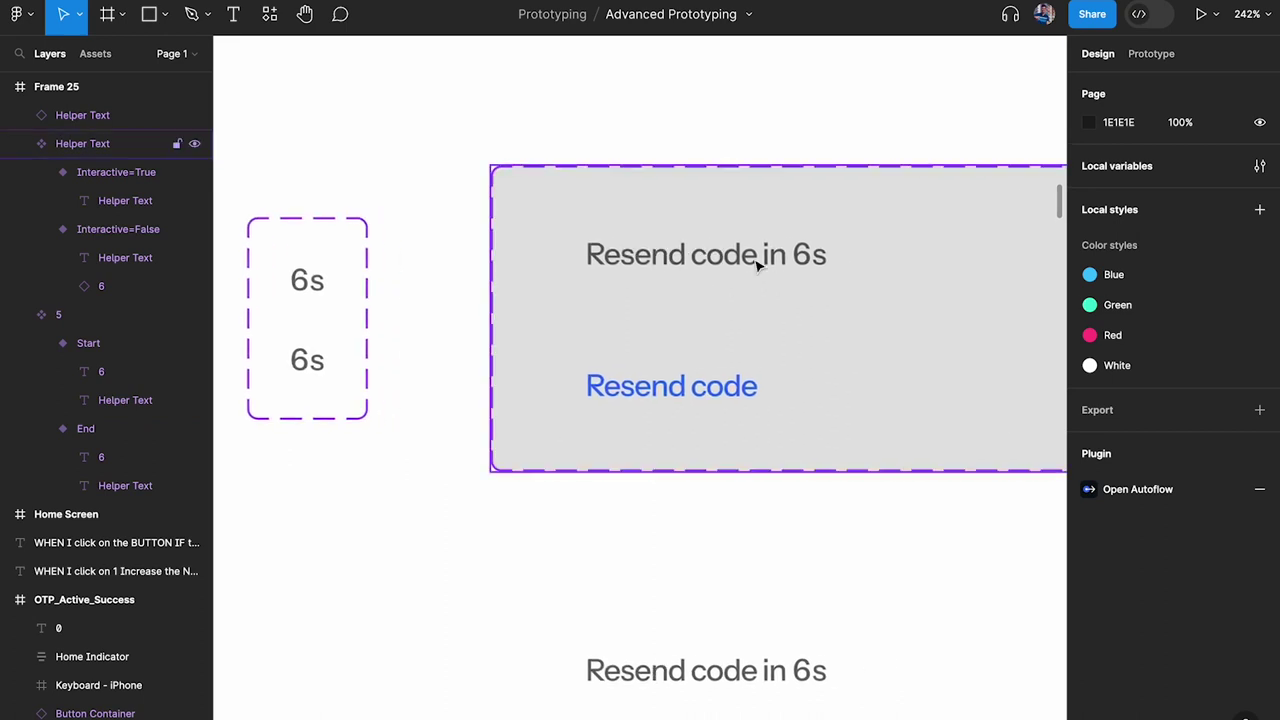
pyautogui.click(737, 254)
pyautogui.click(1150, 55)
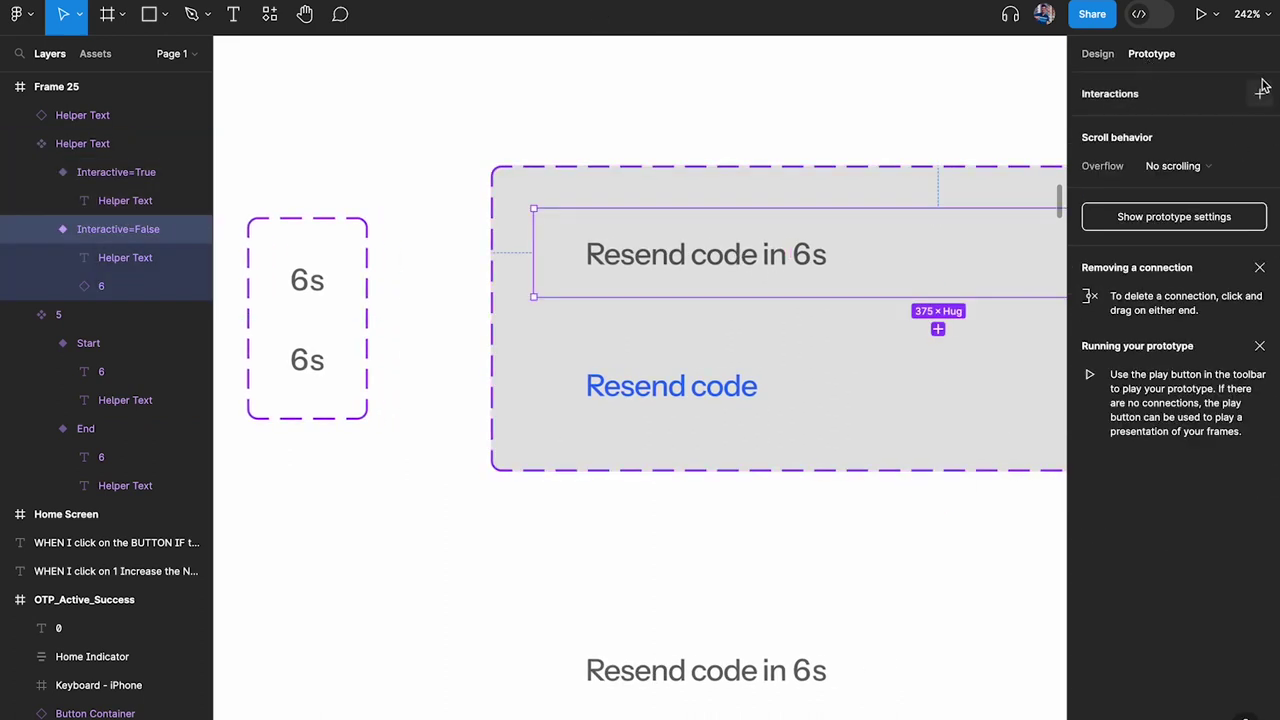
pyautogui.click(1098, 55)
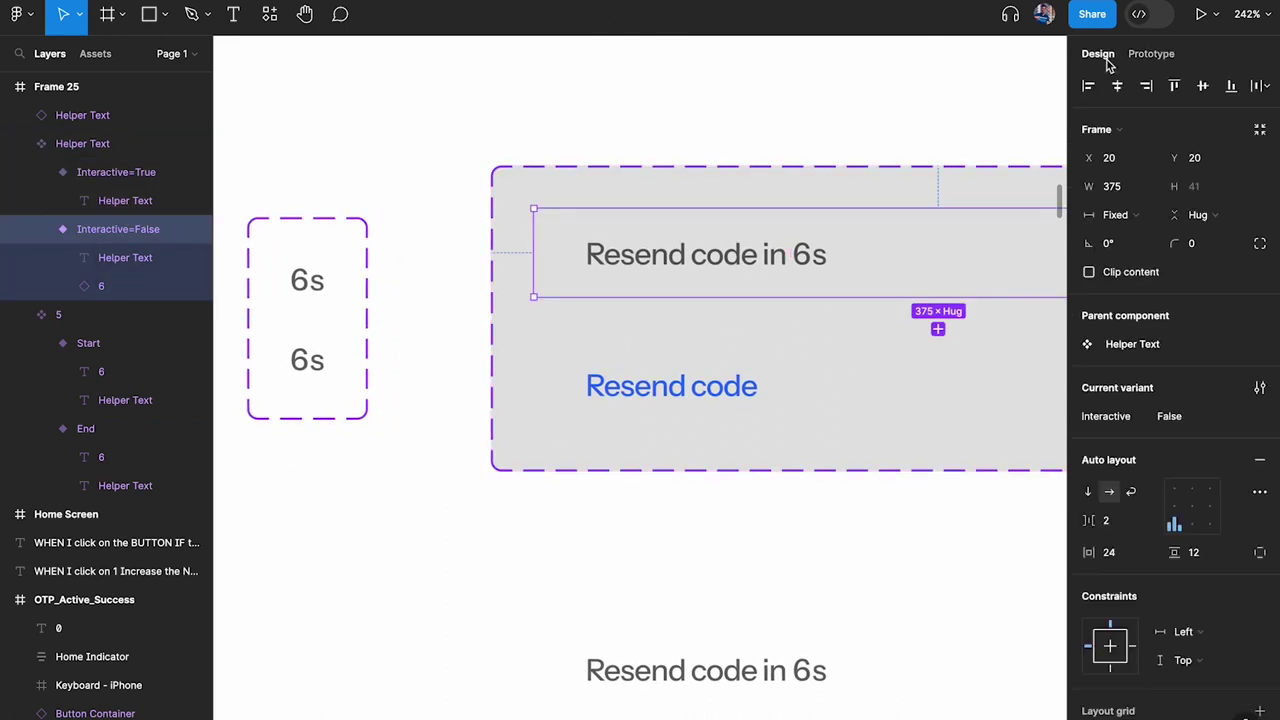
pyautogui.click(966, 114)
pyautogui.click(1259, 171)
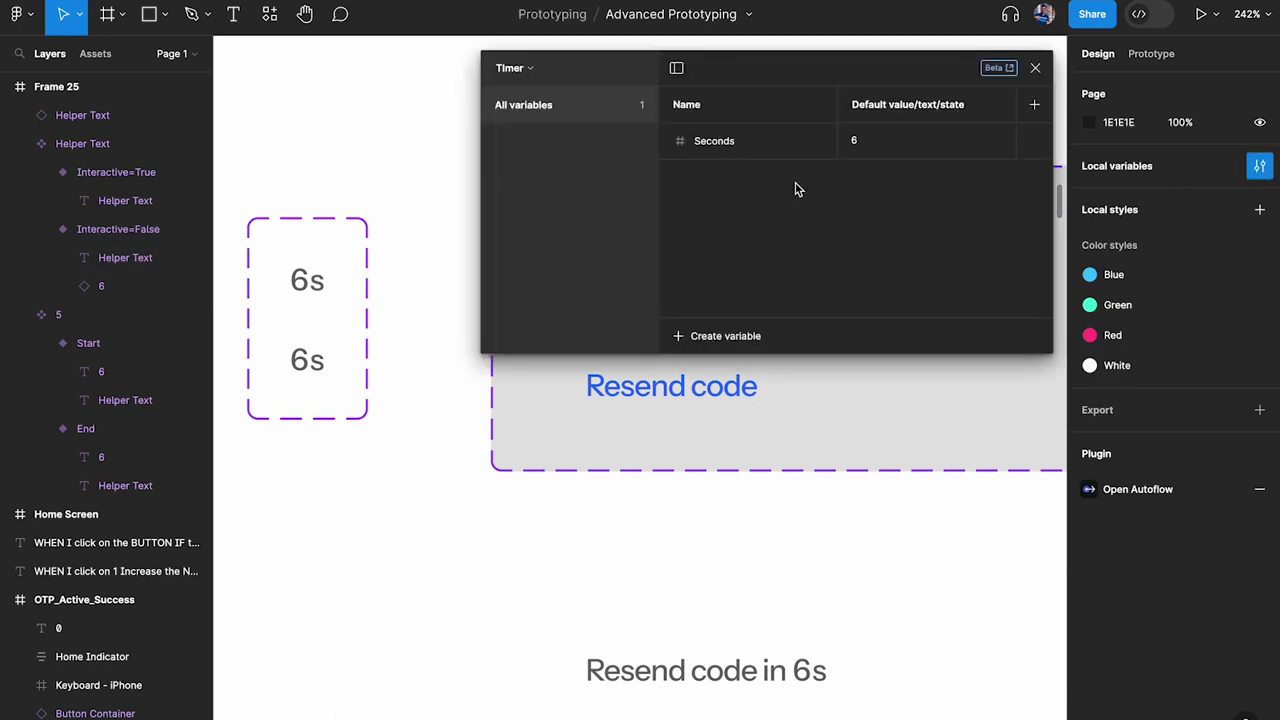
pyautogui.click(728, 338)
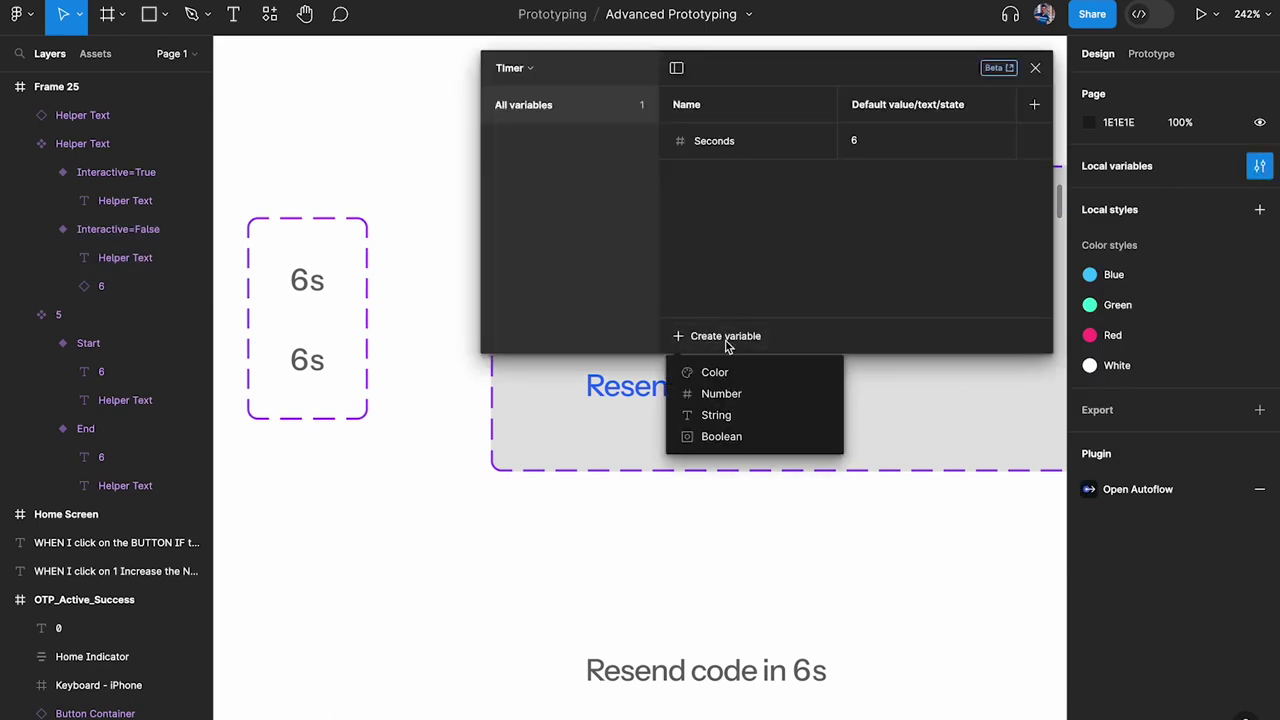
pyautogui.click(731, 416)
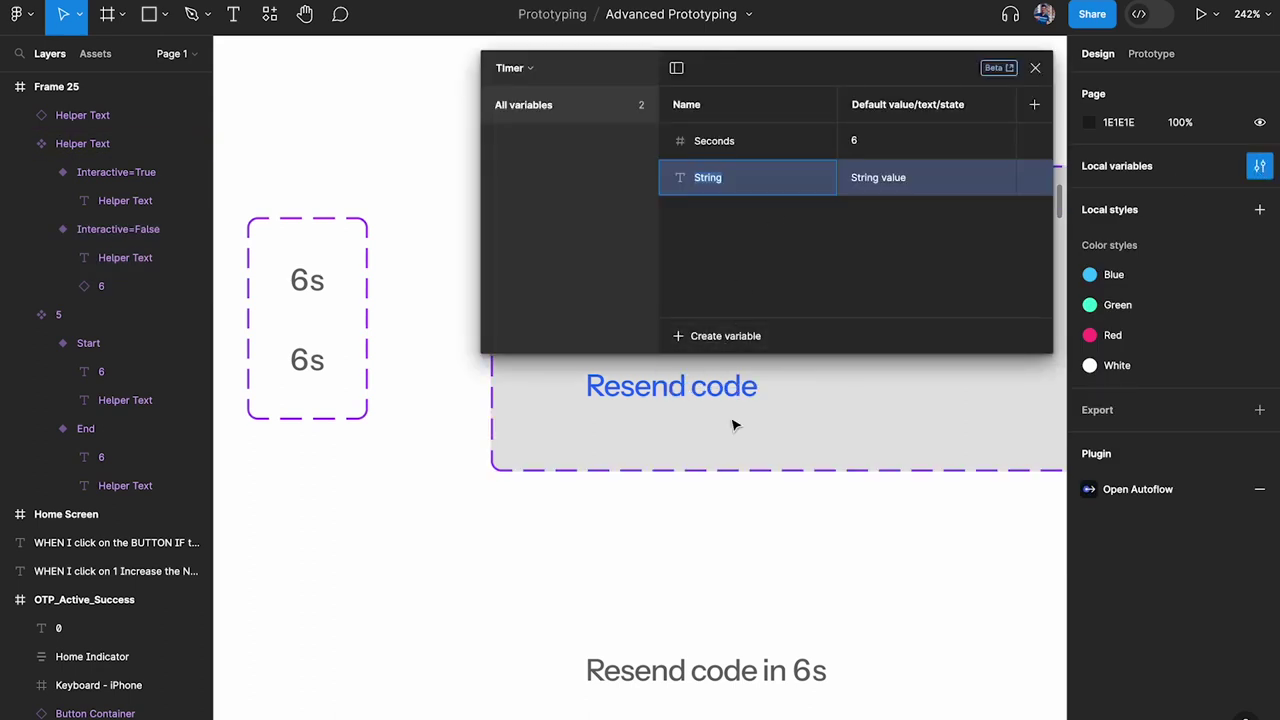
pyautogui.write('Helper Text')
pyautogui.rightClick(688, 181)
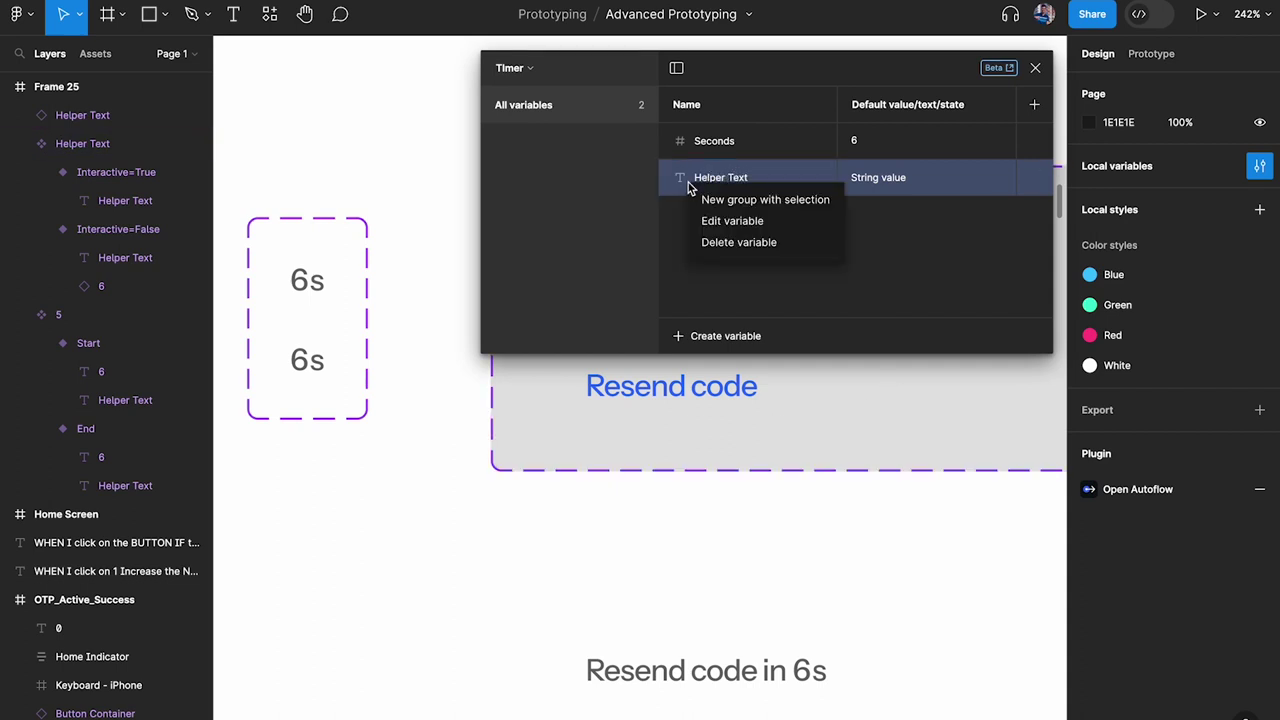
pyautogui.click(773, 245)
# Create a Boolean variable named "Helper Text" in the Timer collection.
pyautogui.click(722, 336)
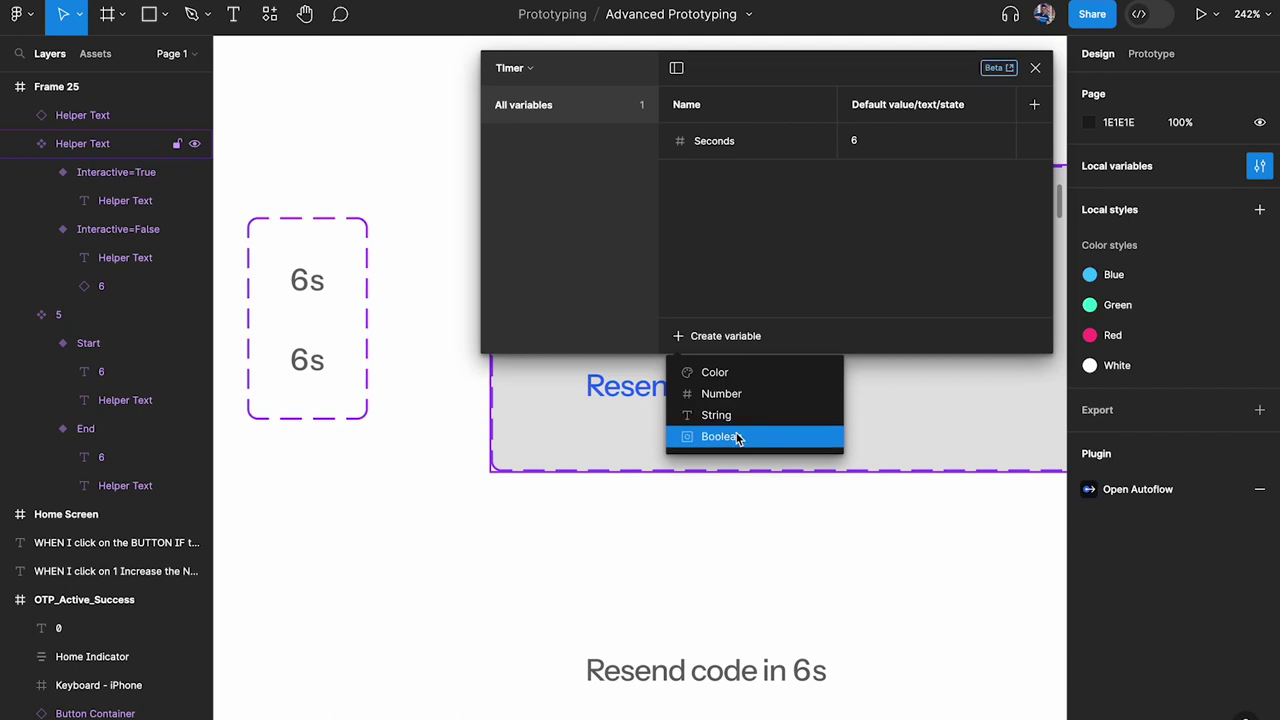
pyautogui.click(737, 437)
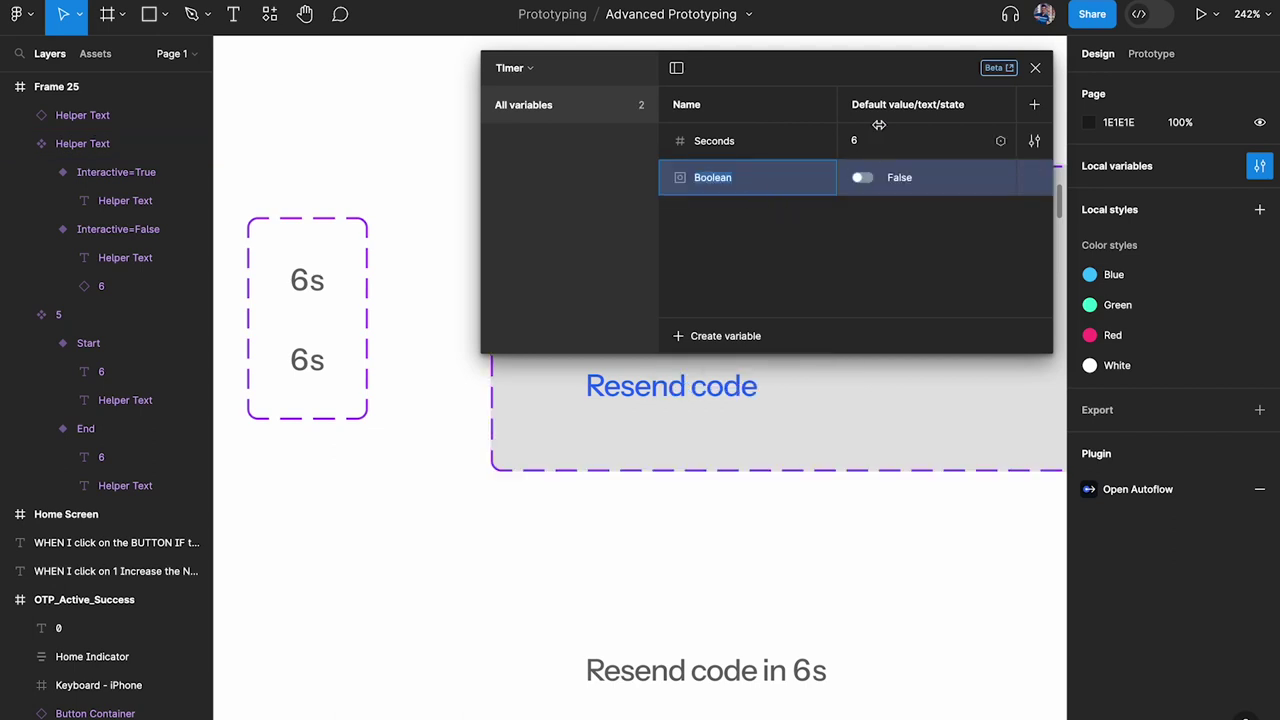
pyautogui.write('Helper Text')
pyautogui.press('Return')
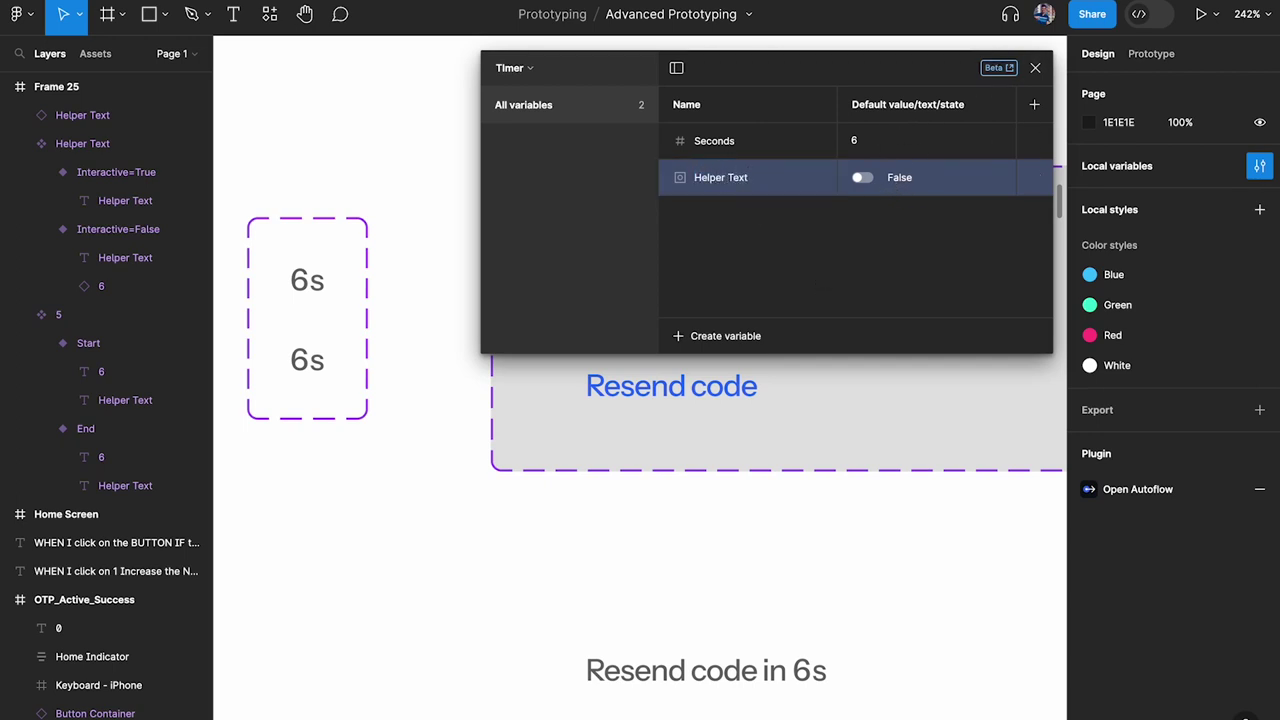
# Move the helper text instance below the component set to X 291, Y 374, and close the local variables.
pyautogui.click(742, 686)
pyautogui.moveTo(788, 680); pyautogui.dragTo(766, 620)
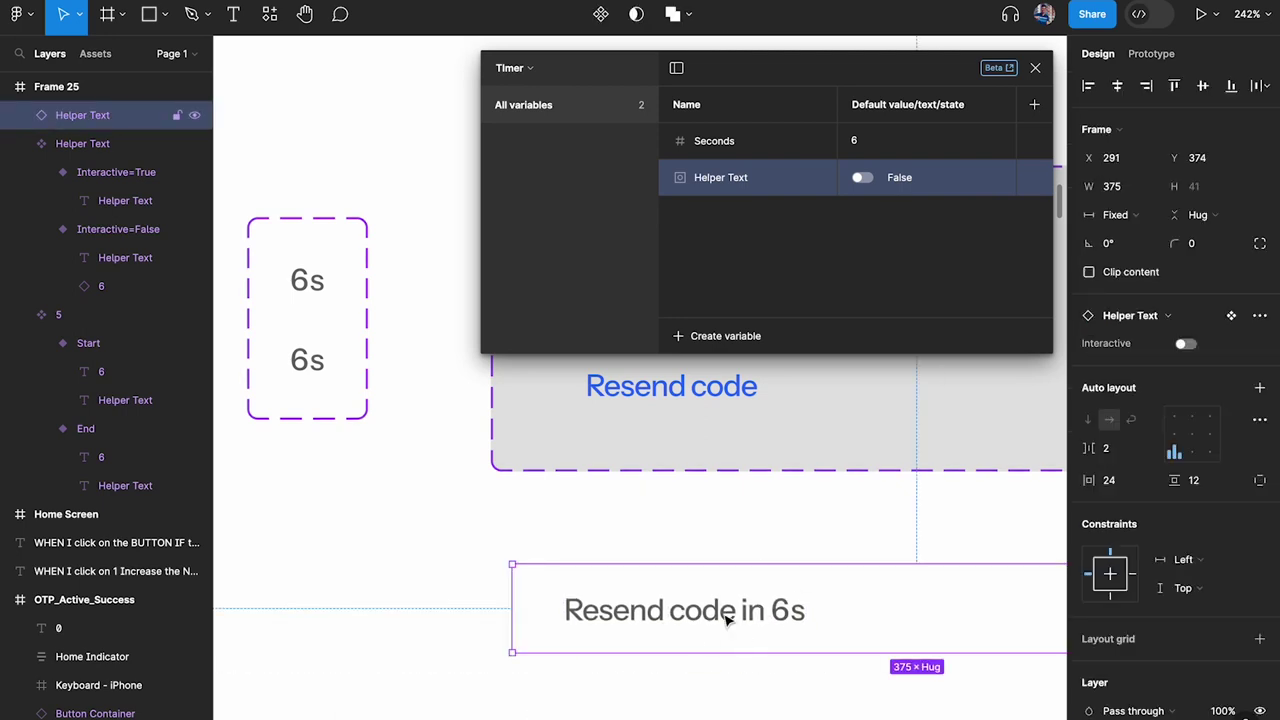
pyautogui.click(1035, 67)
# Test the Interactive property of the helper text instance by switching it on and back off.
pyautogui.doubleClick(694, 384)
pyautogui.click(743, 271)
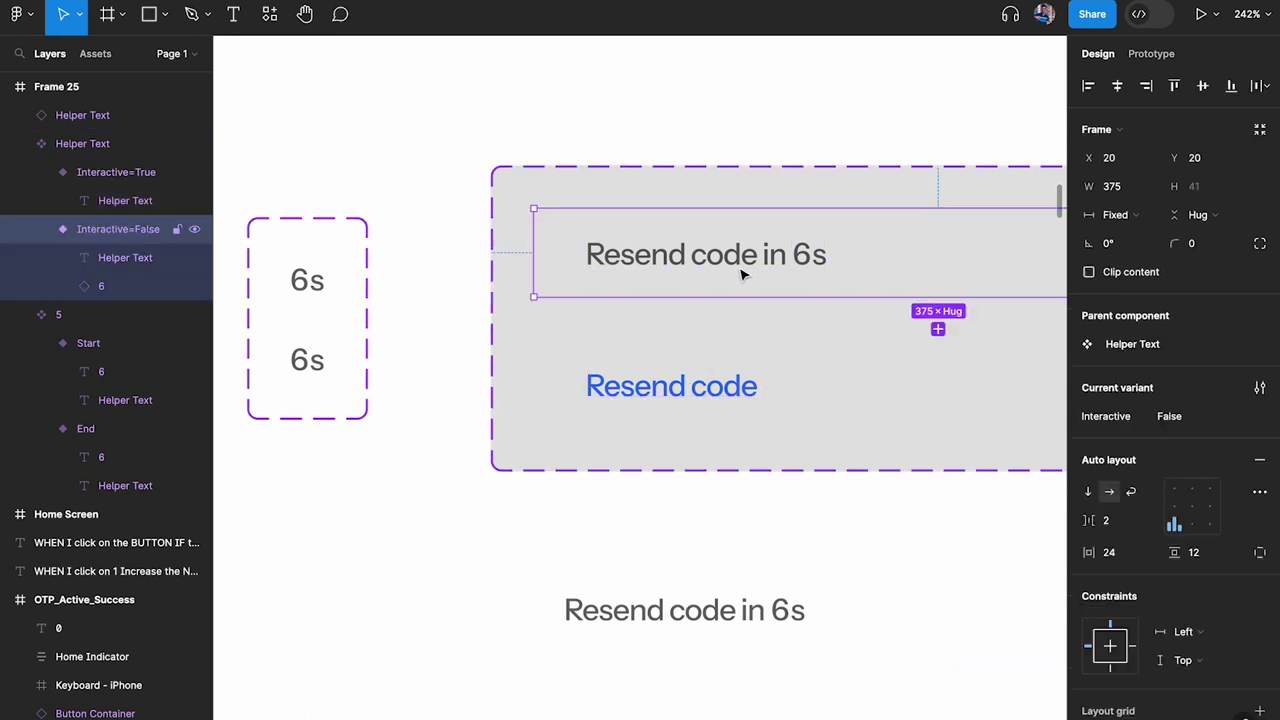
pyautogui.hscroll(2, 886, 371)
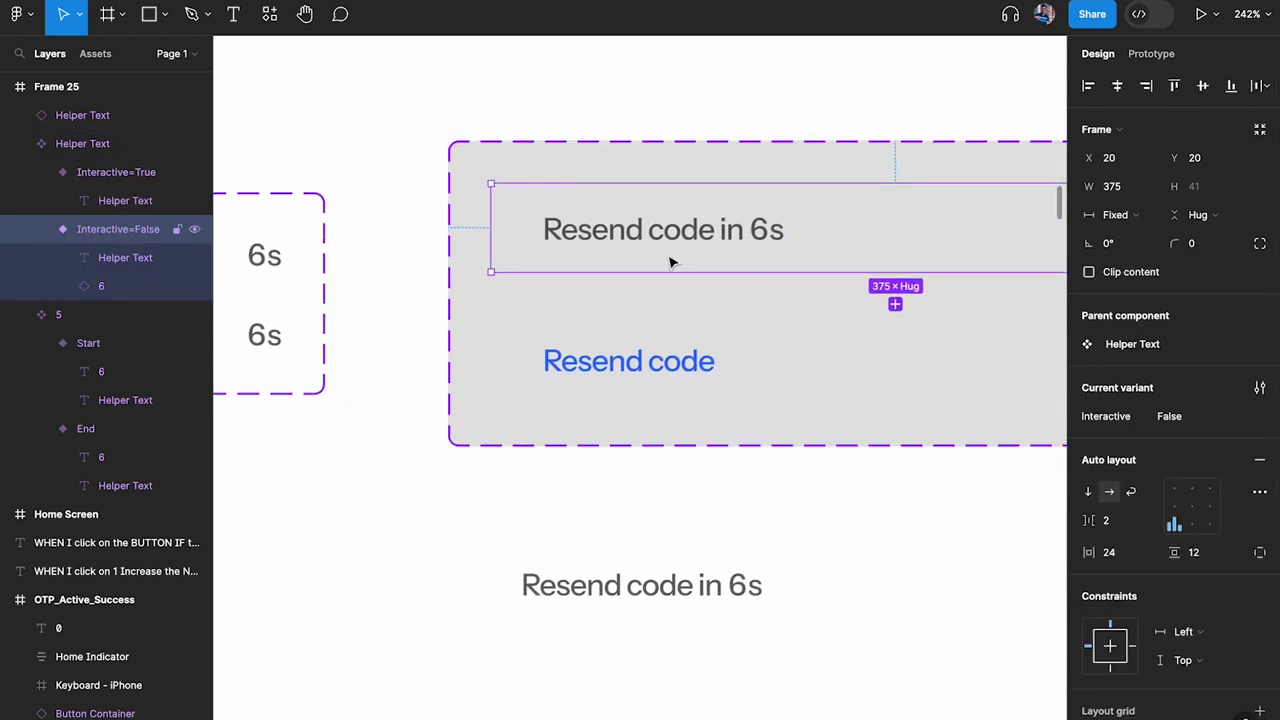
pyautogui.click(652, 562)
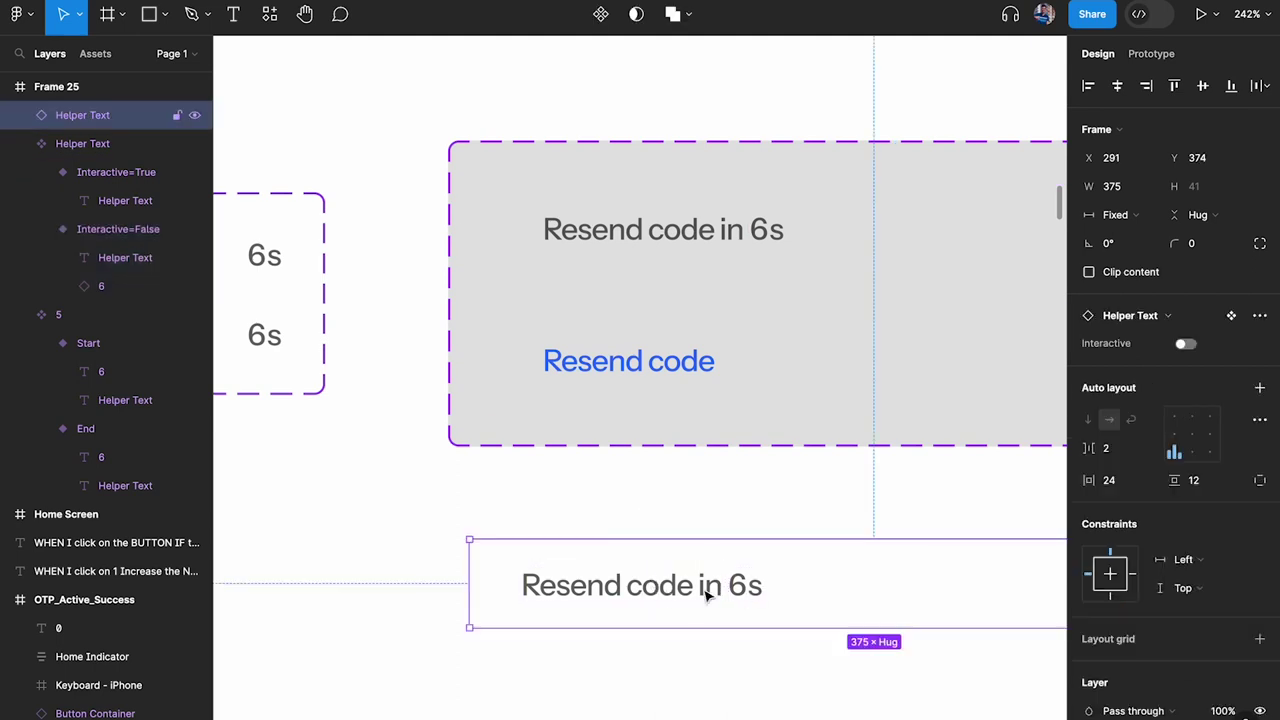
pyautogui.click(1185, 344)
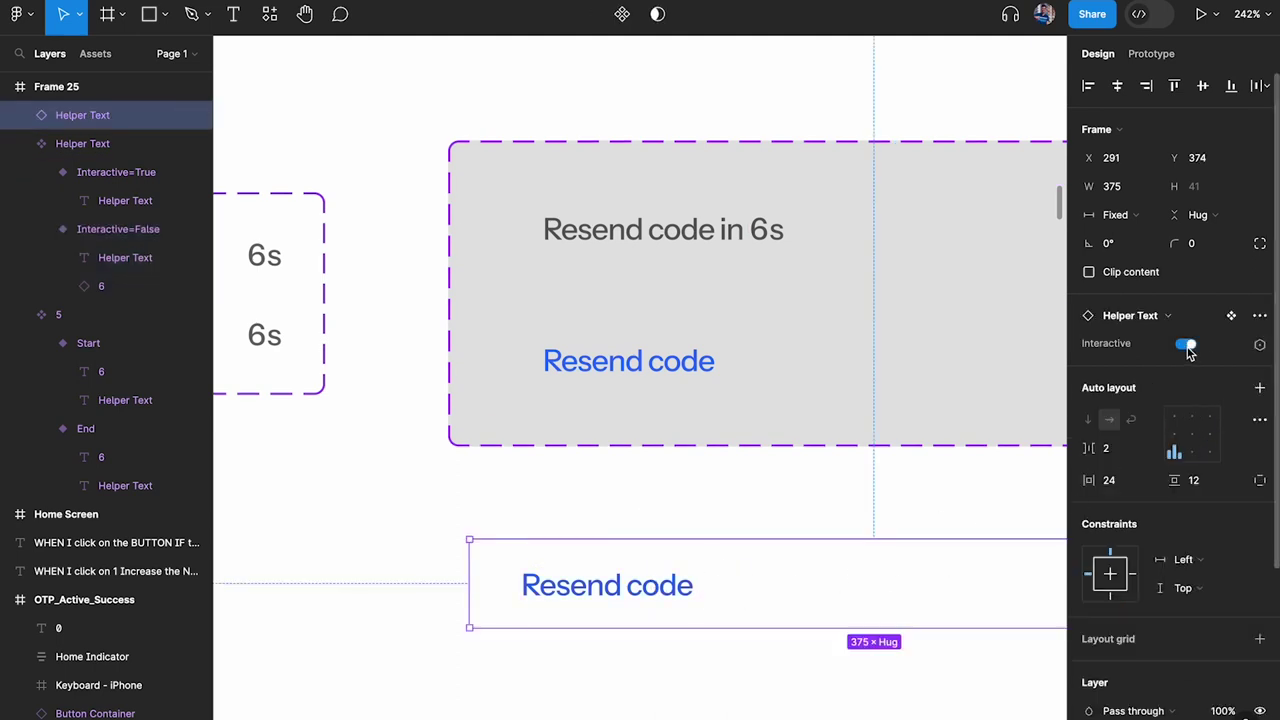
pyautogui.click(1185, 344)
# Bind the instance's Interactive property to the Helper Text Boolean variable.
pyautogui.click(1260, 344)
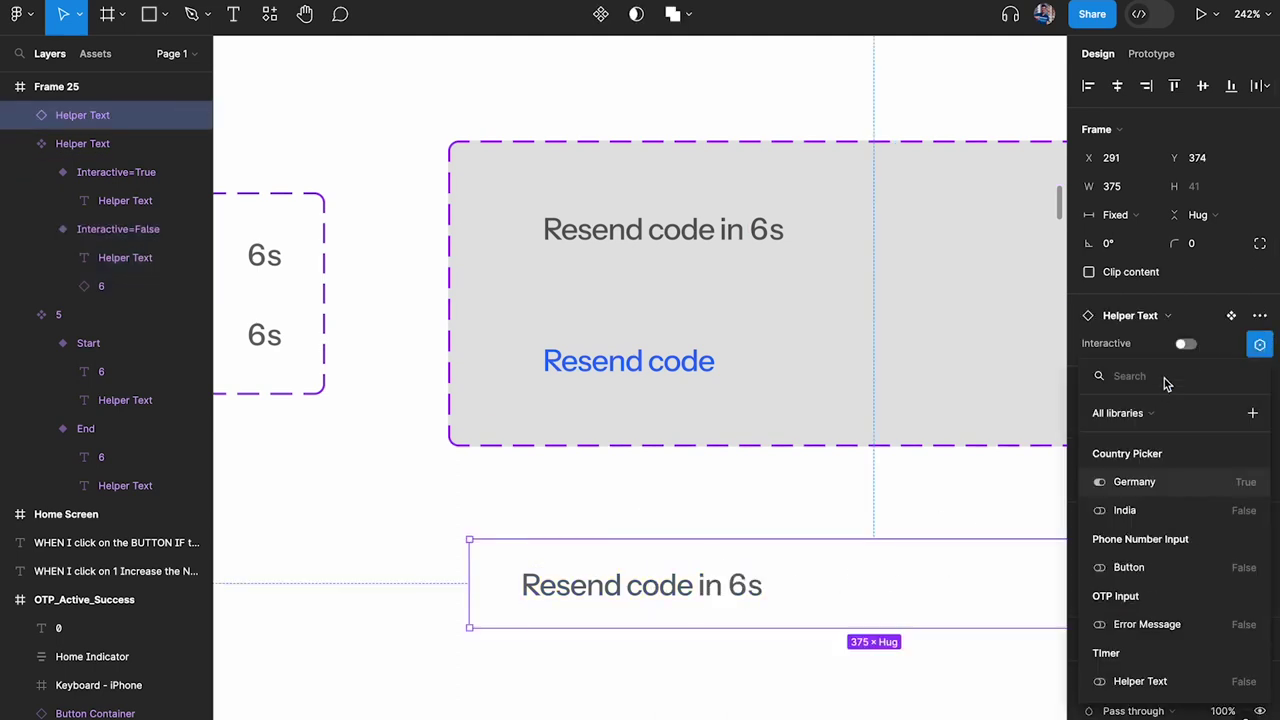
pyautogui.write('hel')
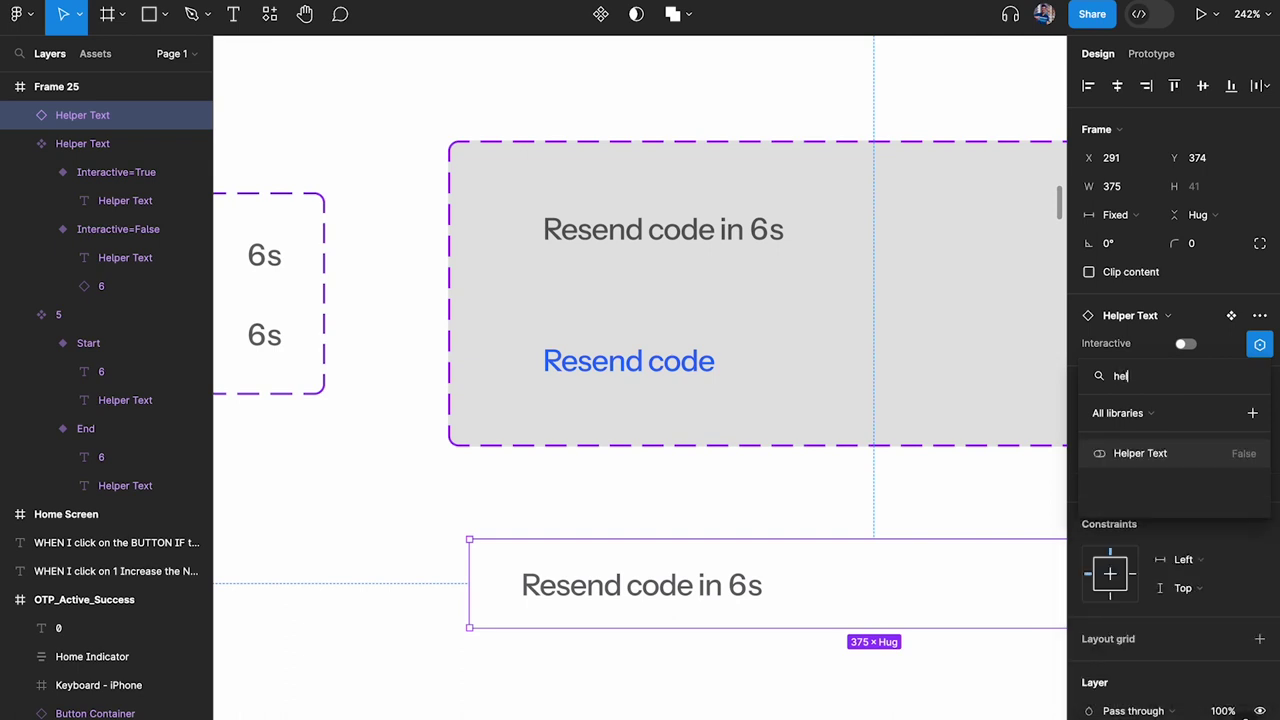
pyautogui.click(1166, 455)
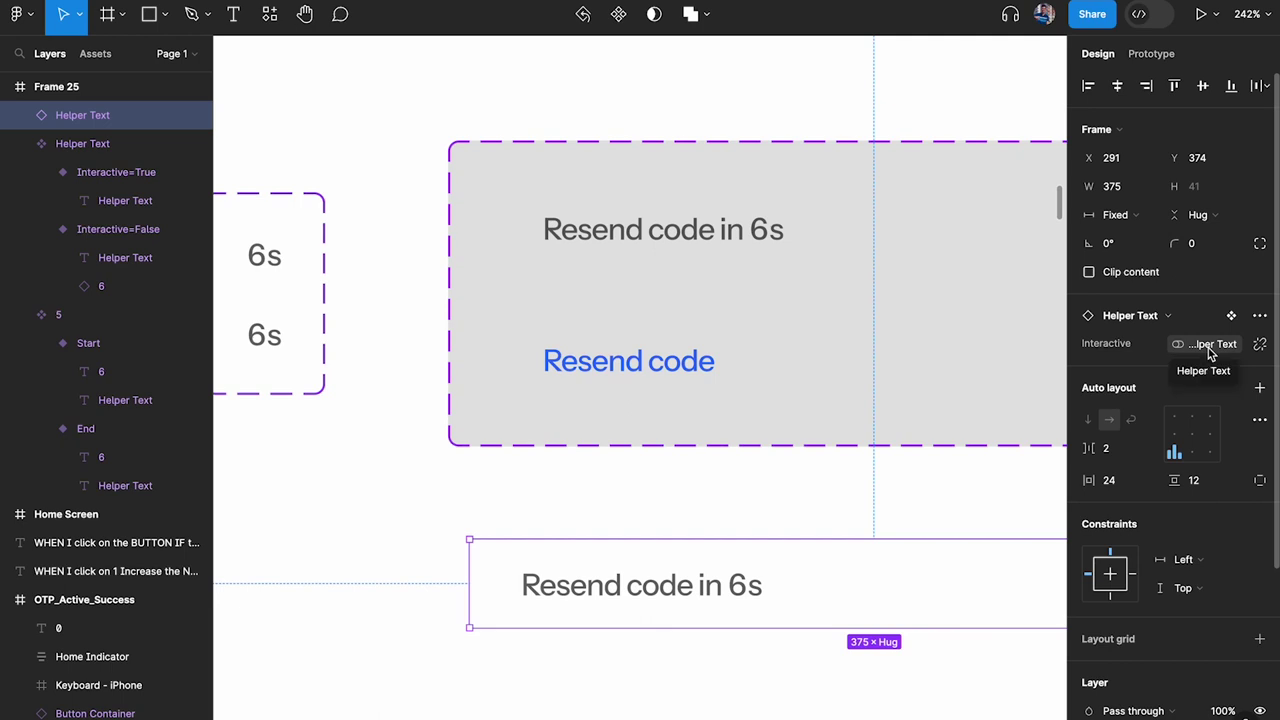
pyautogui.click(908, 497)
# Open the after-delay conditional interaction of the counter's Start variant for editing.
pyautogui.scroll(-3, 908, 497)
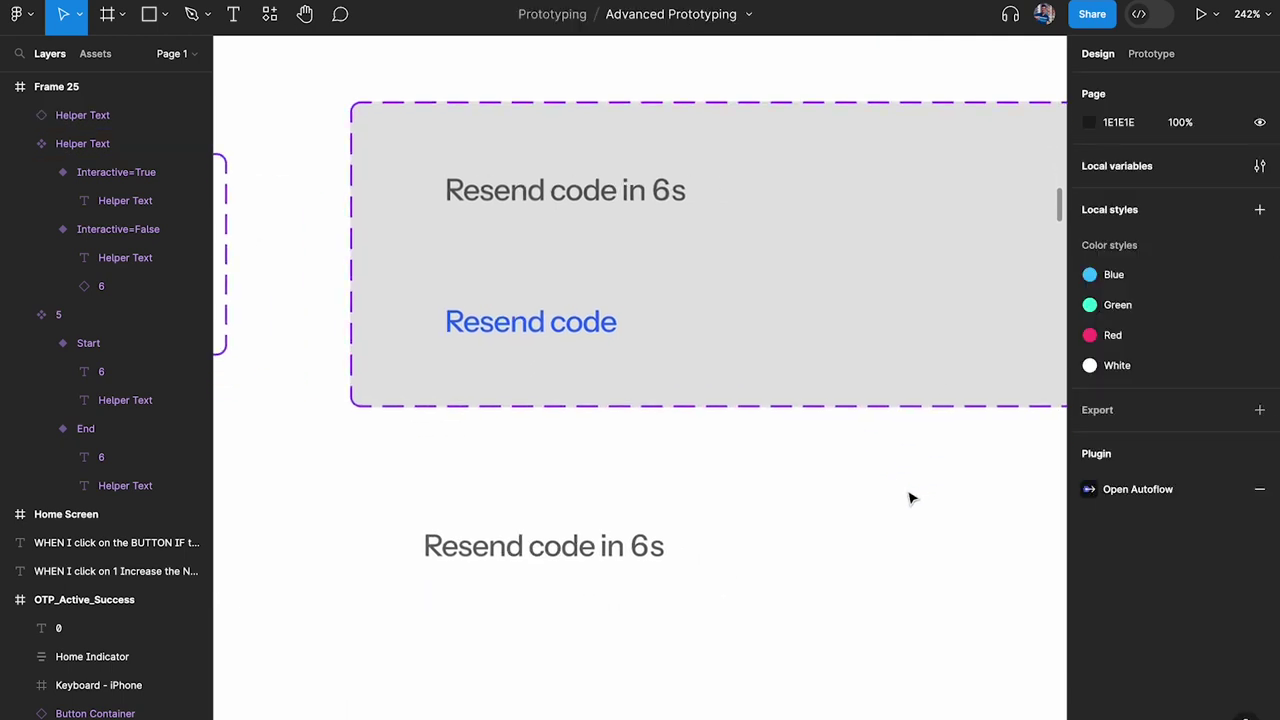
pyautogui.click(746, 529)
pyautogui.scroll(-2, 746, 529)
pyautogui.scroll(2, 511, 389)
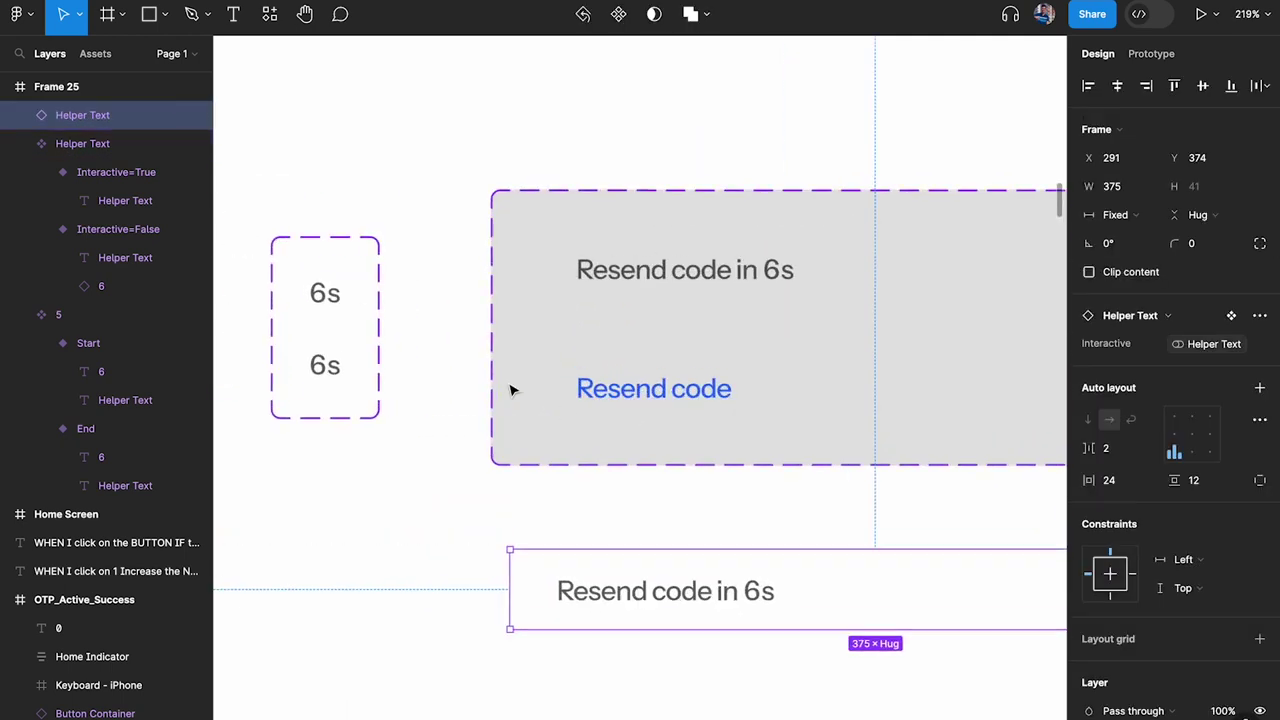
pyautogui.click(334, 363)
pyautogui.click(328, 267)
pyautogui.click(331, 290)
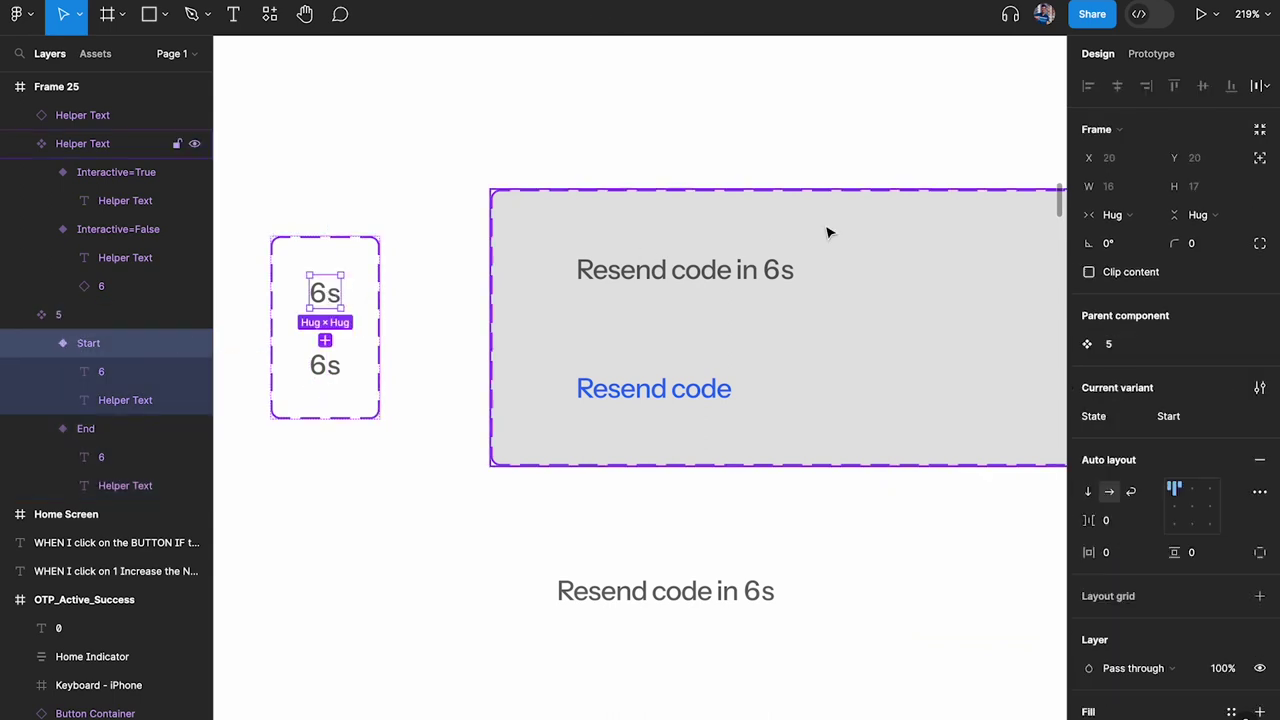
pyautogui.click(1150, 56)
pyautogui.click(1171, 122)
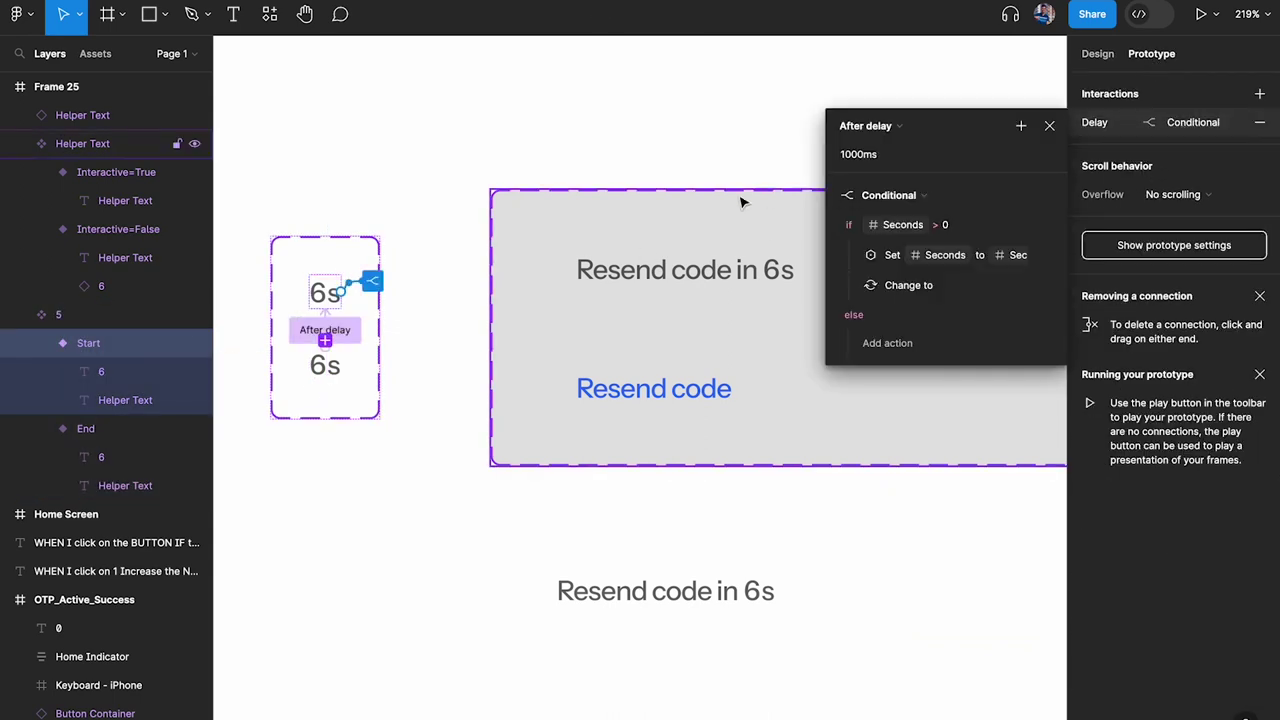
pyautogui.moveTo(918, 124); pyautogui.dragTo(536, 101)
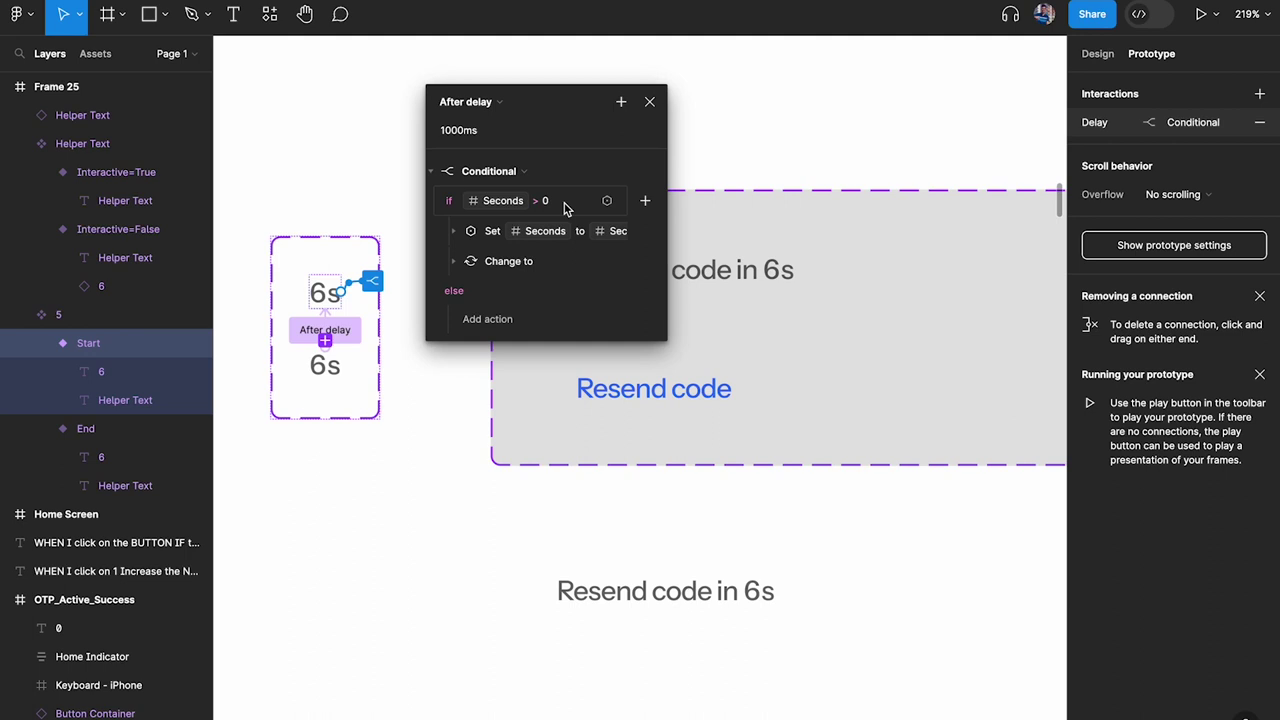
# Add a Set variable action to the conditional's else branch that sets Helper Text to true.
pyautogui.click(488, 319)
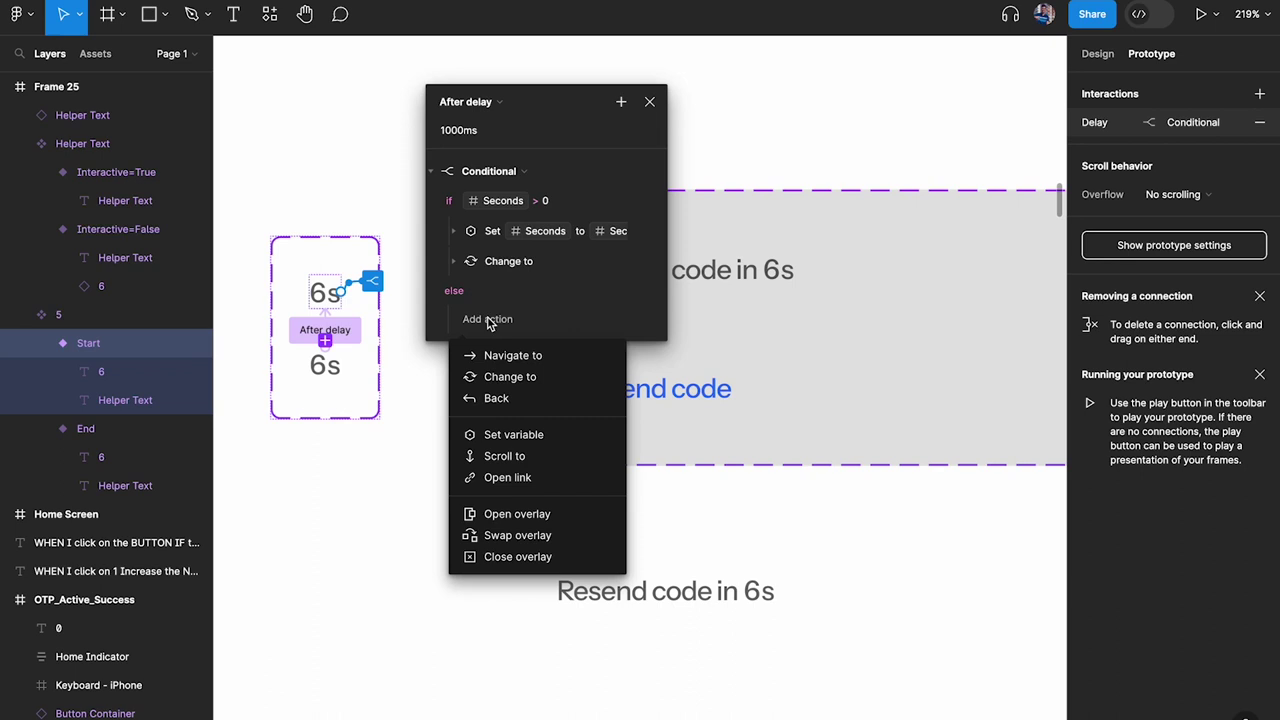
pyautogui.click(522, 434)
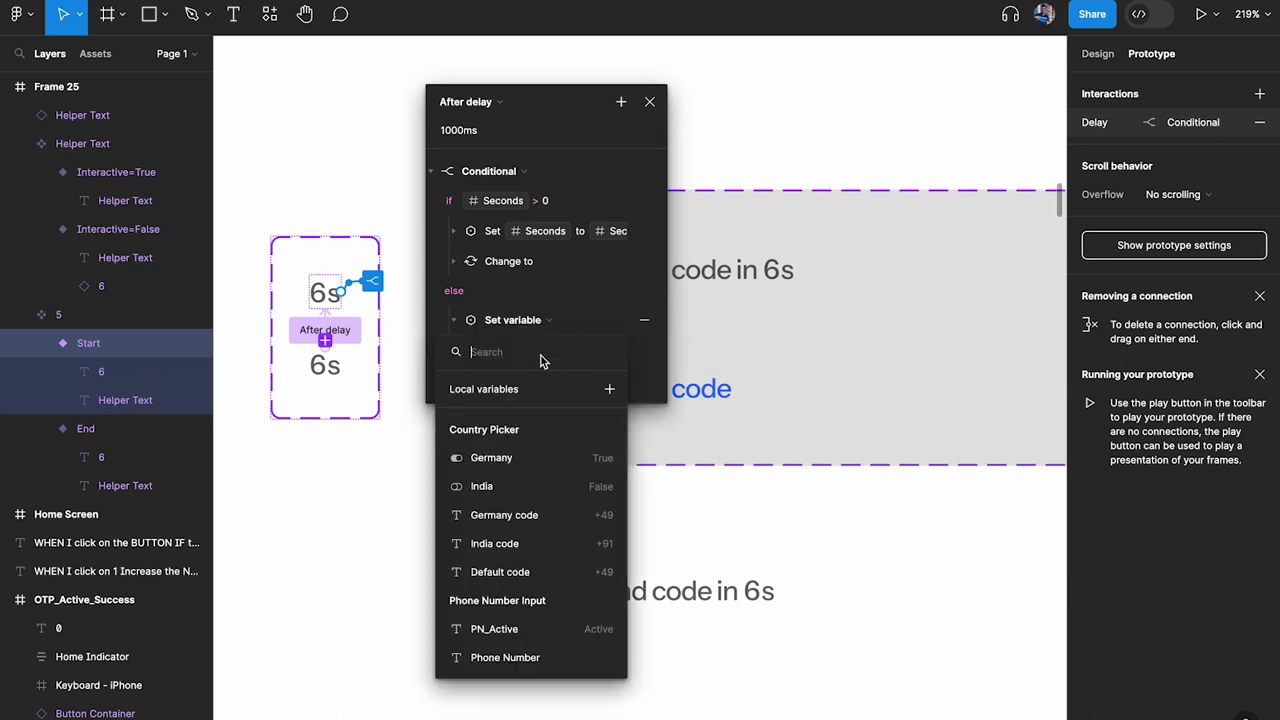
pyautogui.write('hel')
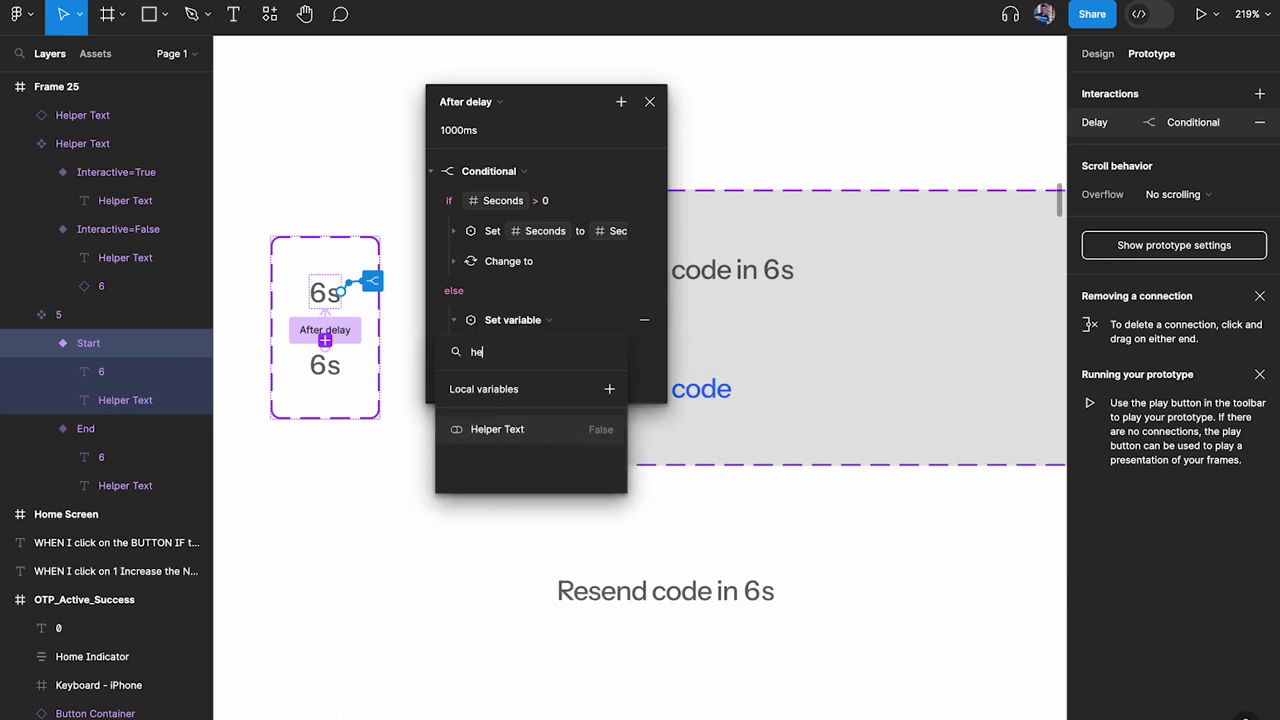
pyautogui.click(540, 429)
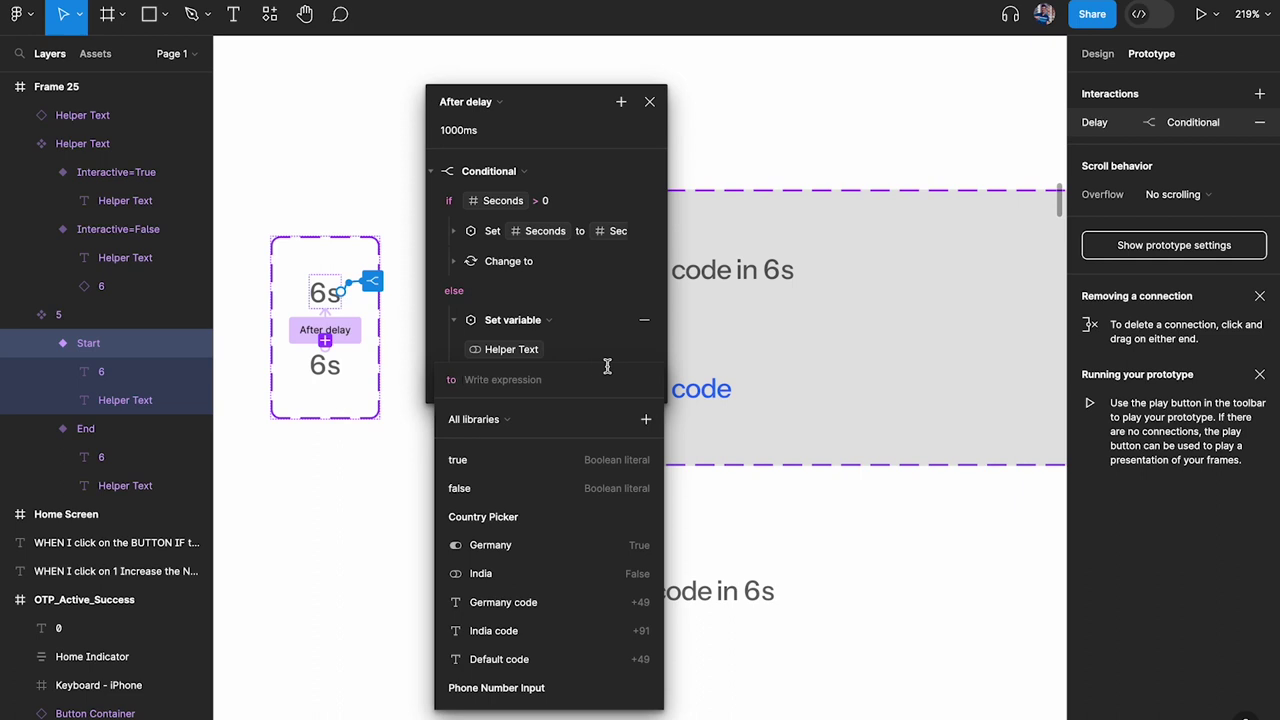
pyautogui.write('true')
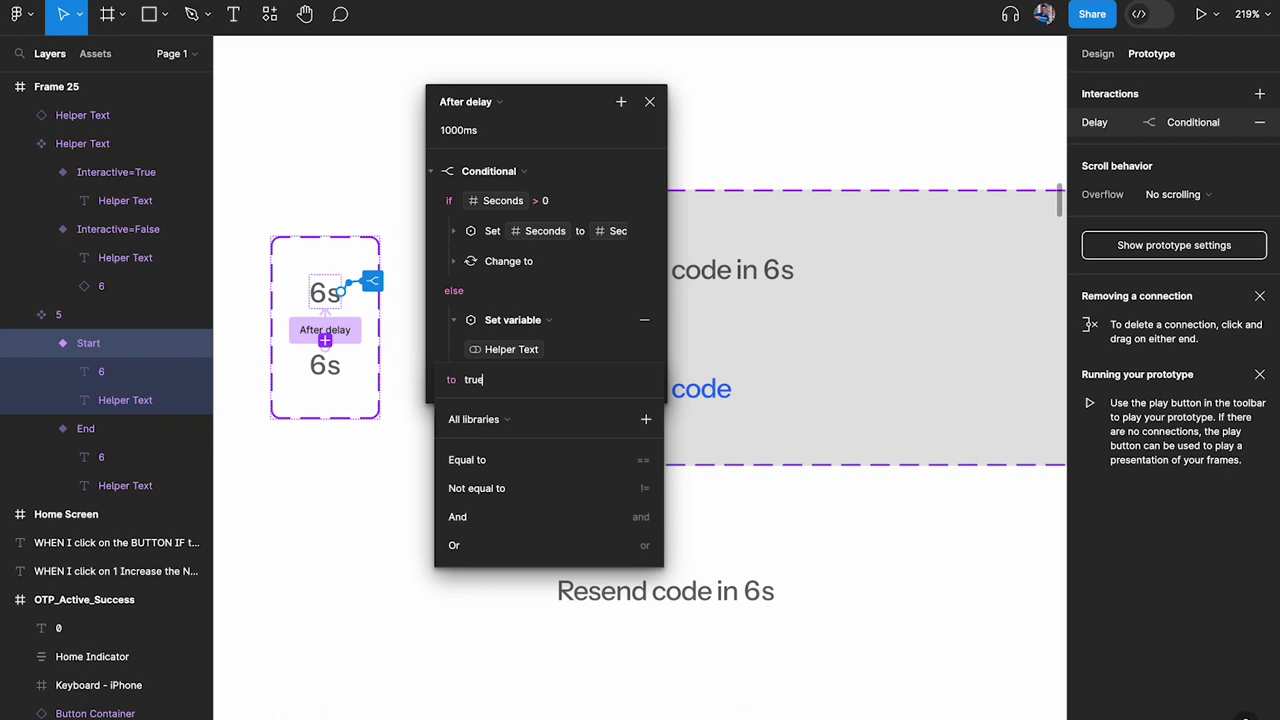
pyautogui.click(643, 345)
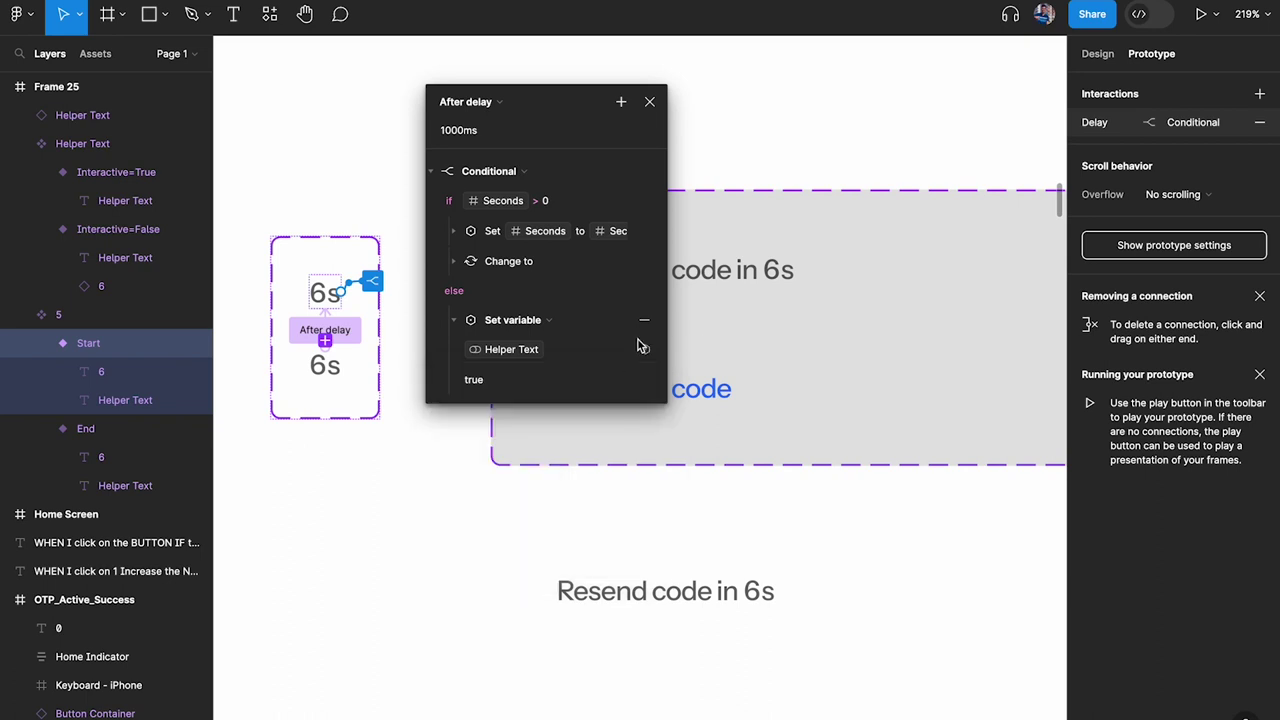
# Preview Frame 25 to check the countdown and the helper text's switch to its interactive variant.
pyautogui.click(652, 104)
pyautogui.scroll(-5, 626, 111)
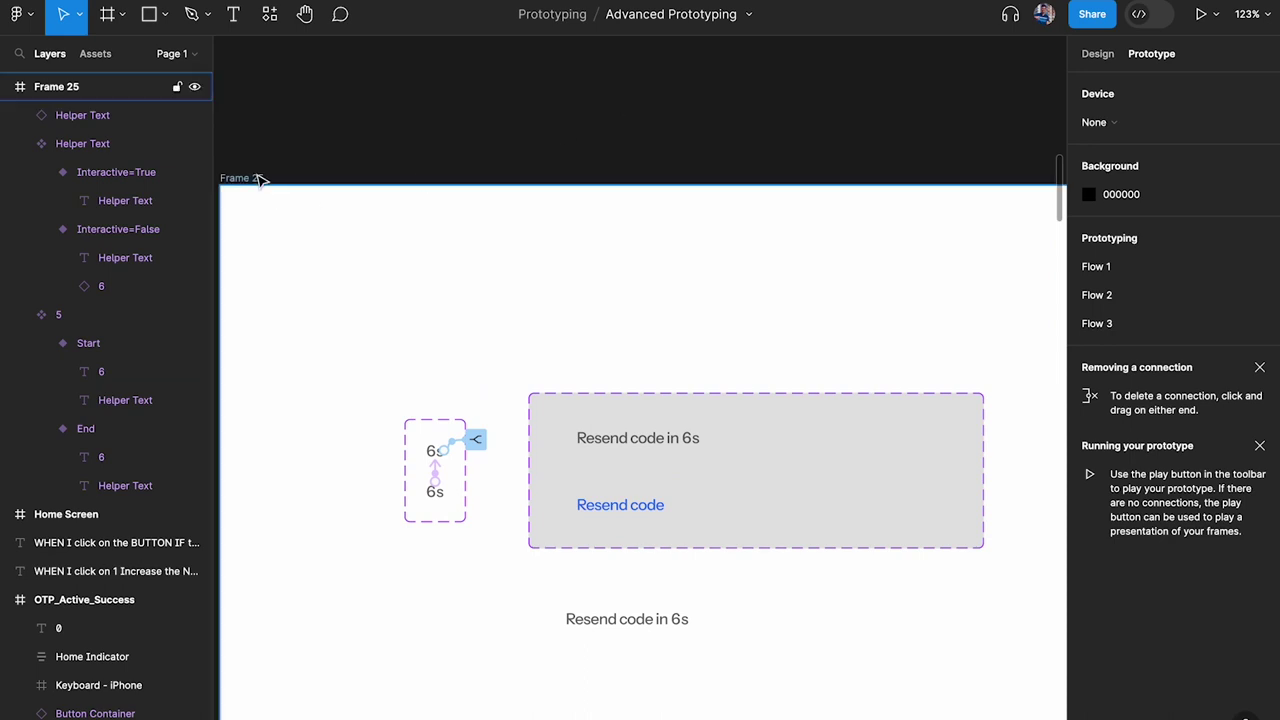
pyautogui.click(258, 178)
pyautogui.hotkey('shift', 'space')
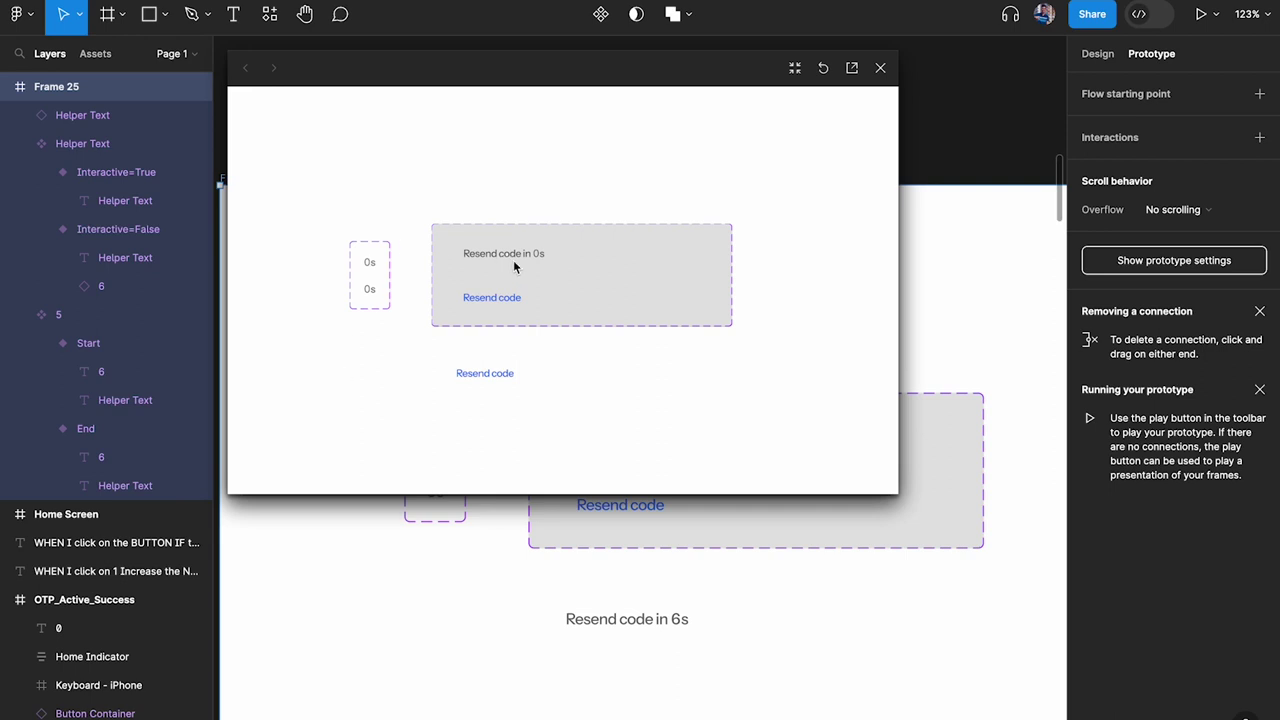
pyautogui.click(880, 67)
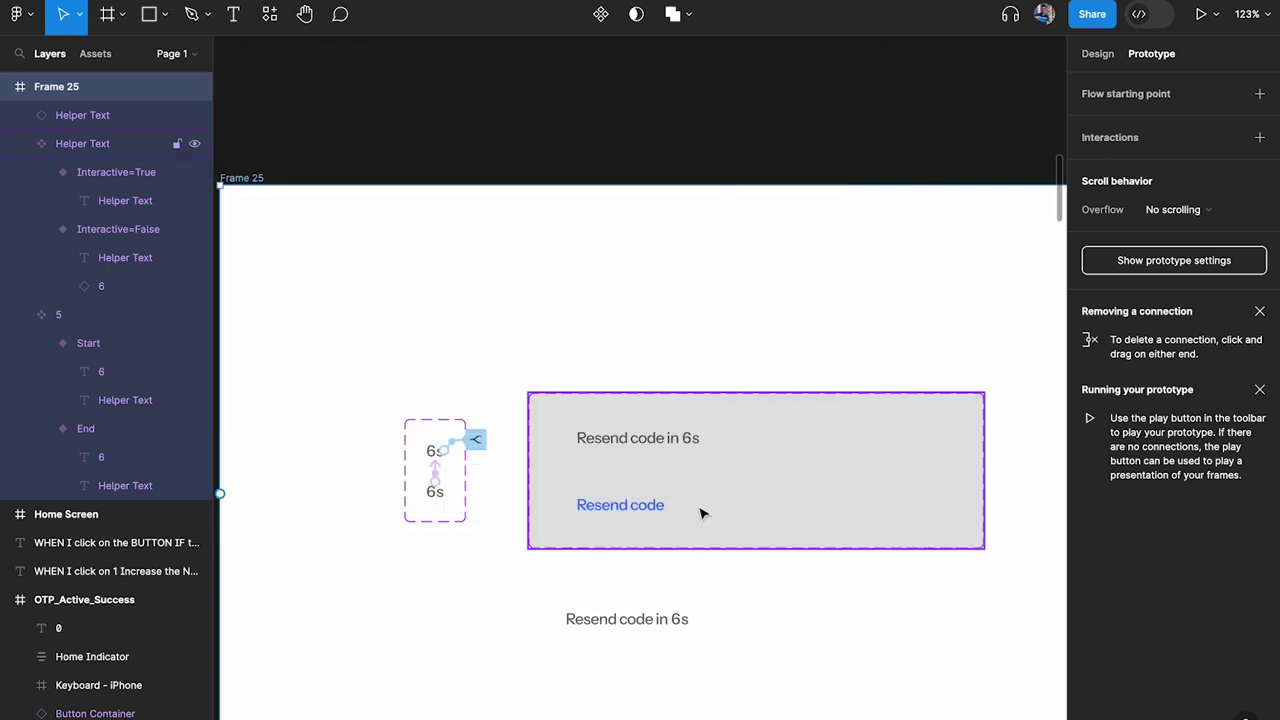
# Add an on-click Change to interaction to the Resend code text in the Interactive=True variant, with Interactive switched off.
pyautogui.scroll(5, 700, 513)
pyautogui.click(577, 417)
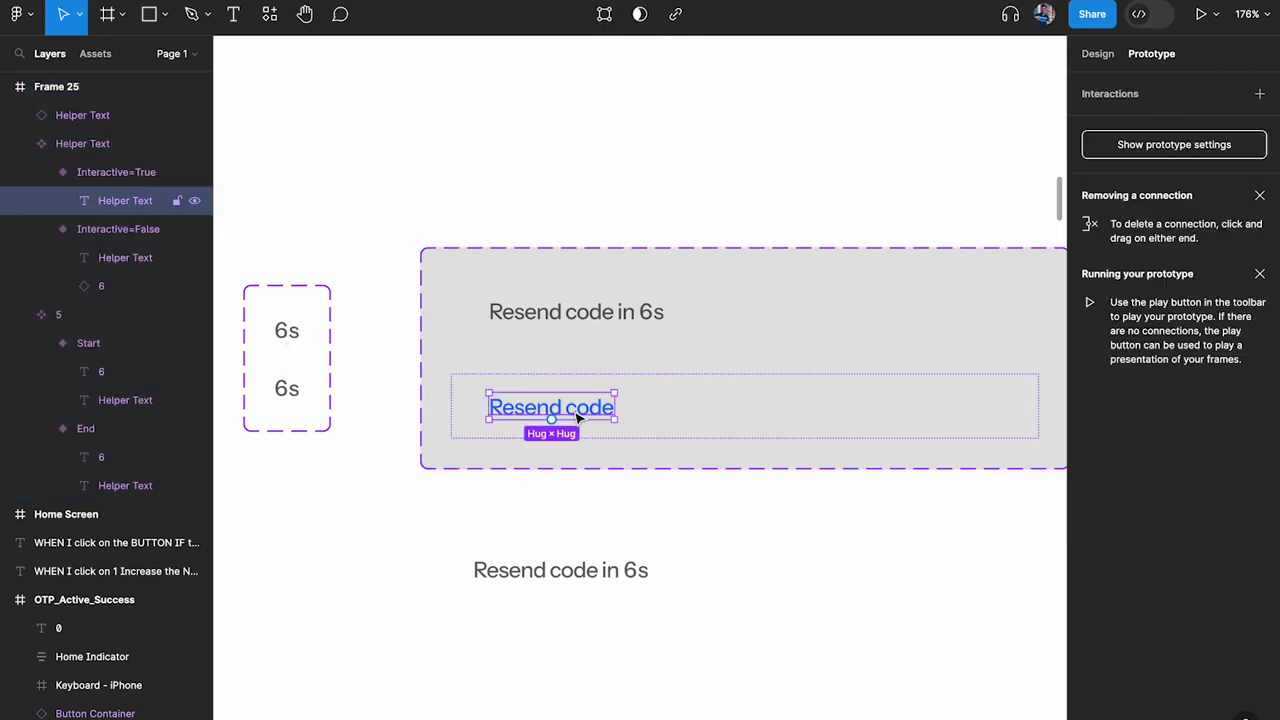
pyautogui.click(1097, 53)
pyautogui.click(1163, 58)
pyautogui.click(1260, 94)
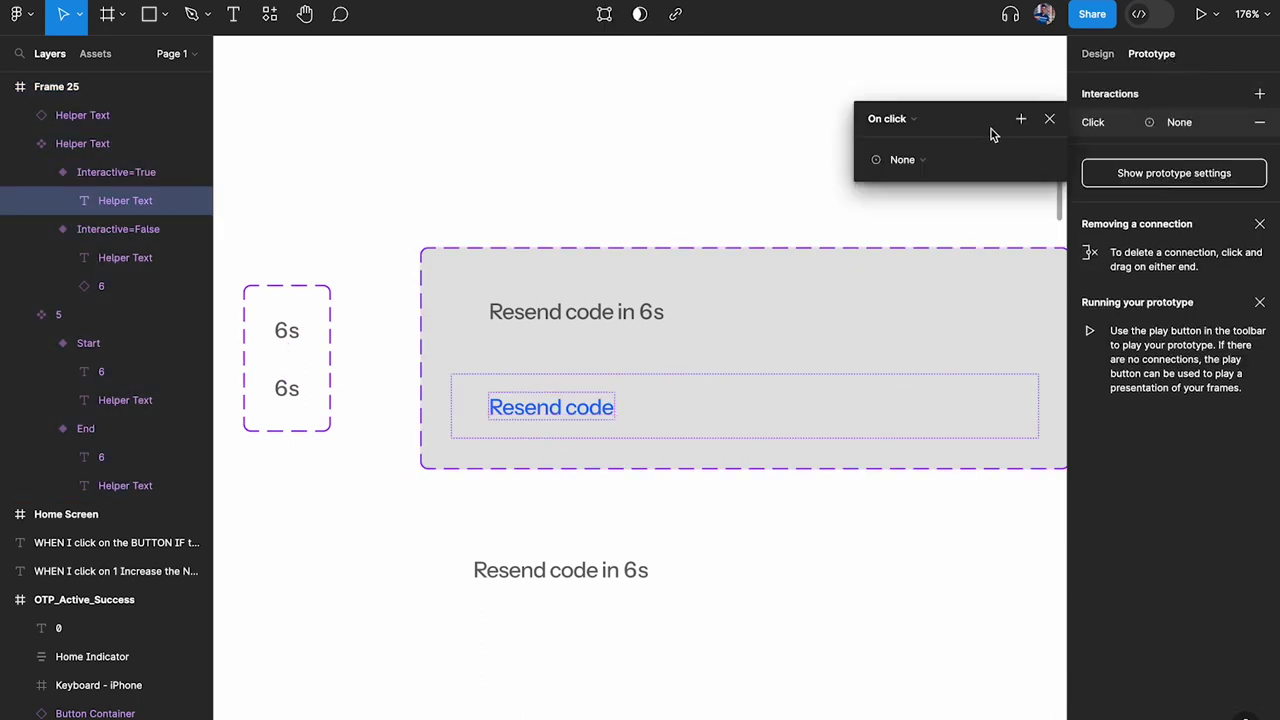
pyautogui.click(922, 160)
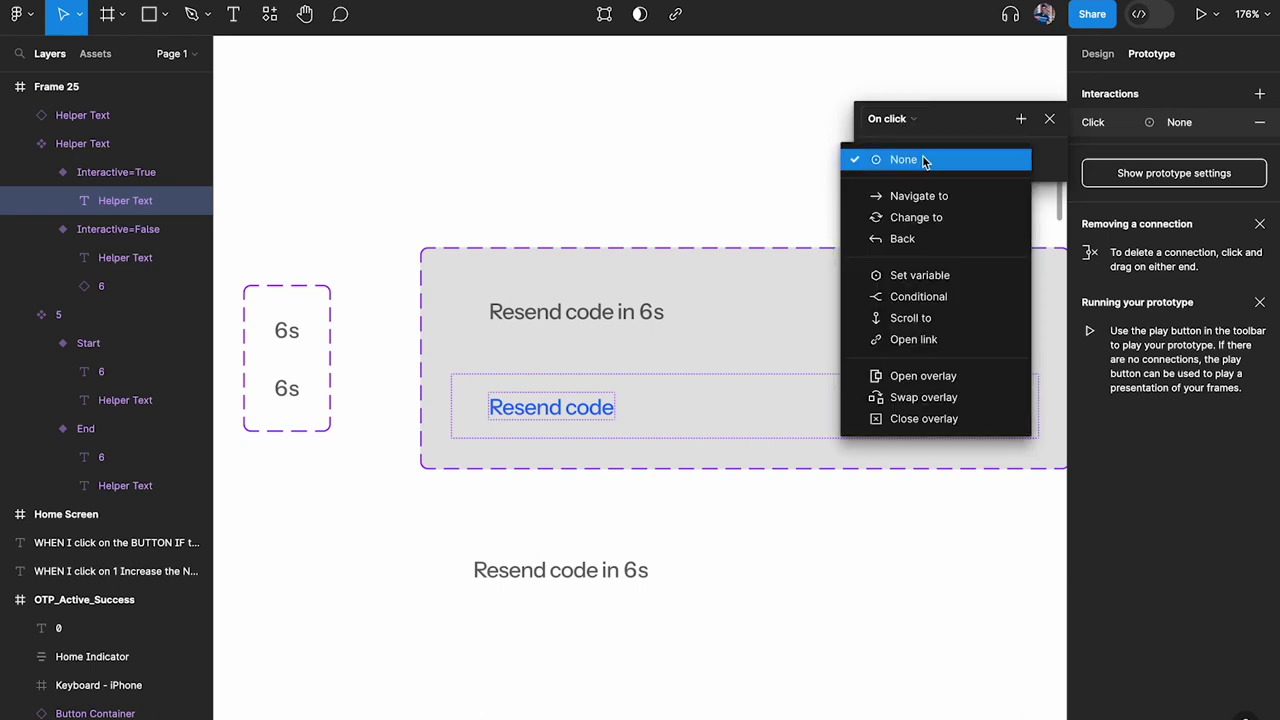
pyautogui.click(974, 217)
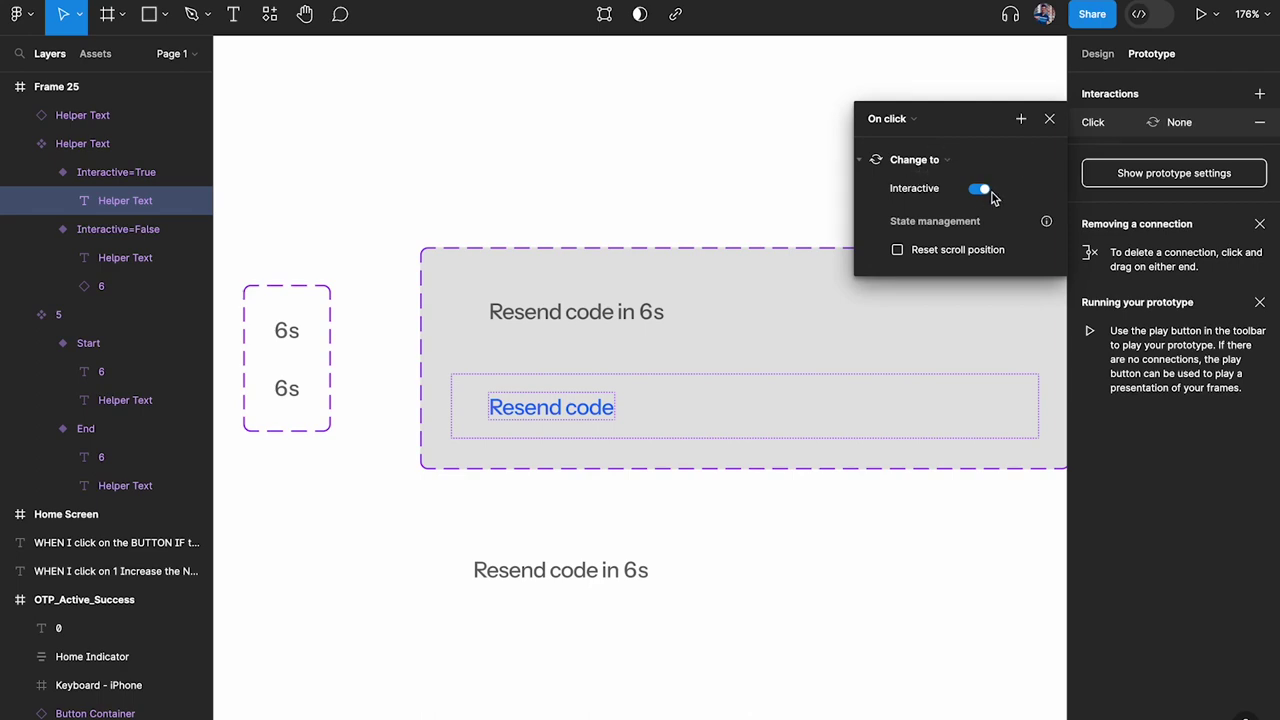
pyautogui.click(982, 190)
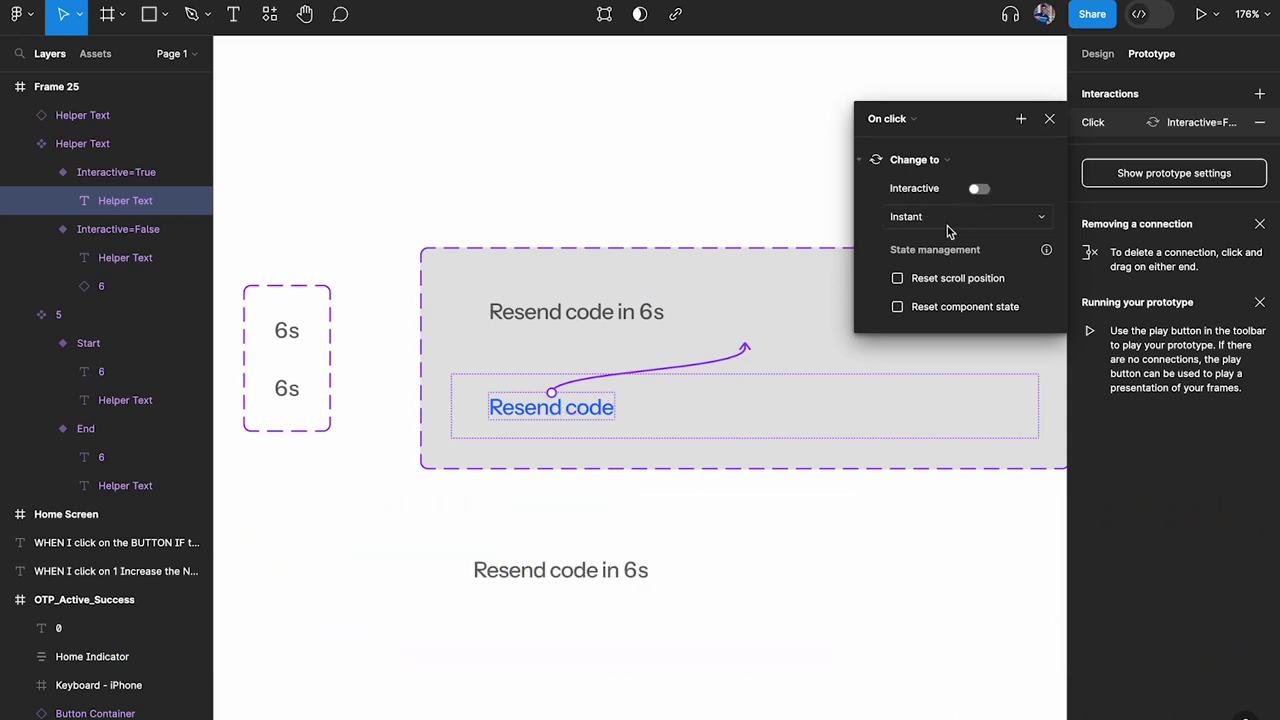
pyautogui.click(709, 123)
# Preview Frame 25 and test the resend link in the helper text instance.
pyautogui.hotkey('shift', '1')
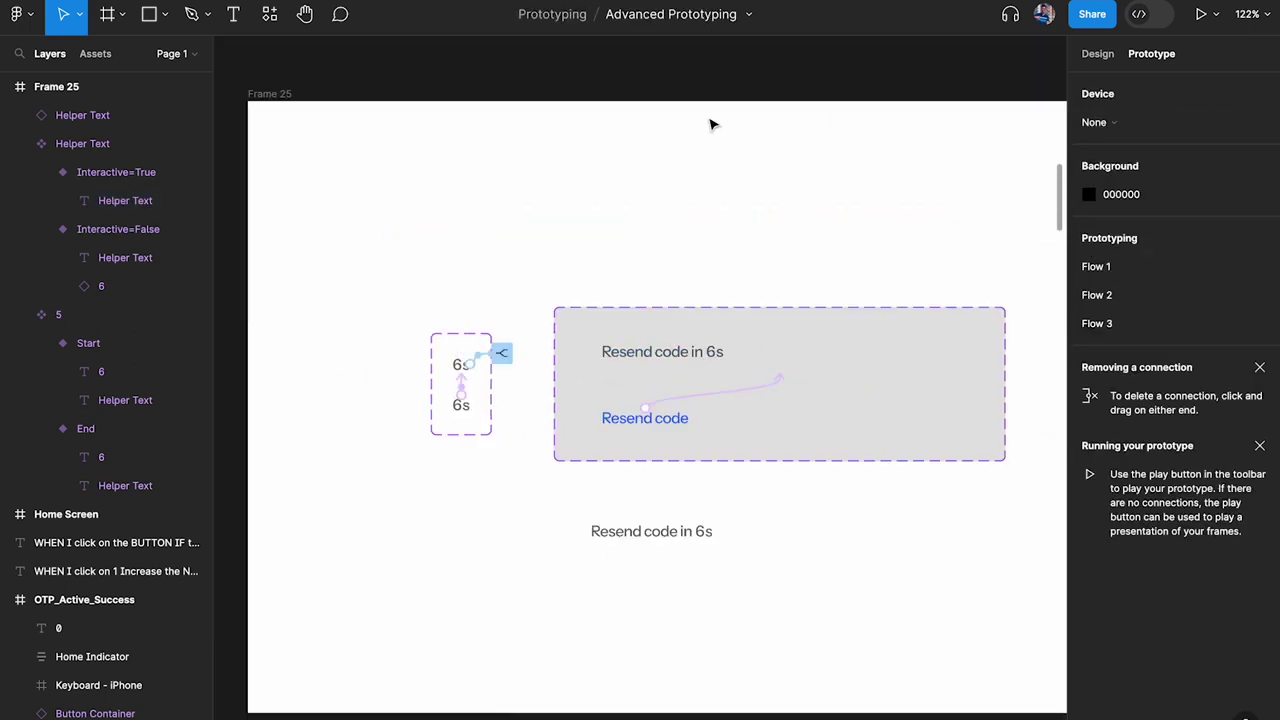
pyautogui.click(329, 152)
pyautogui.hotkey('shift', 'space')
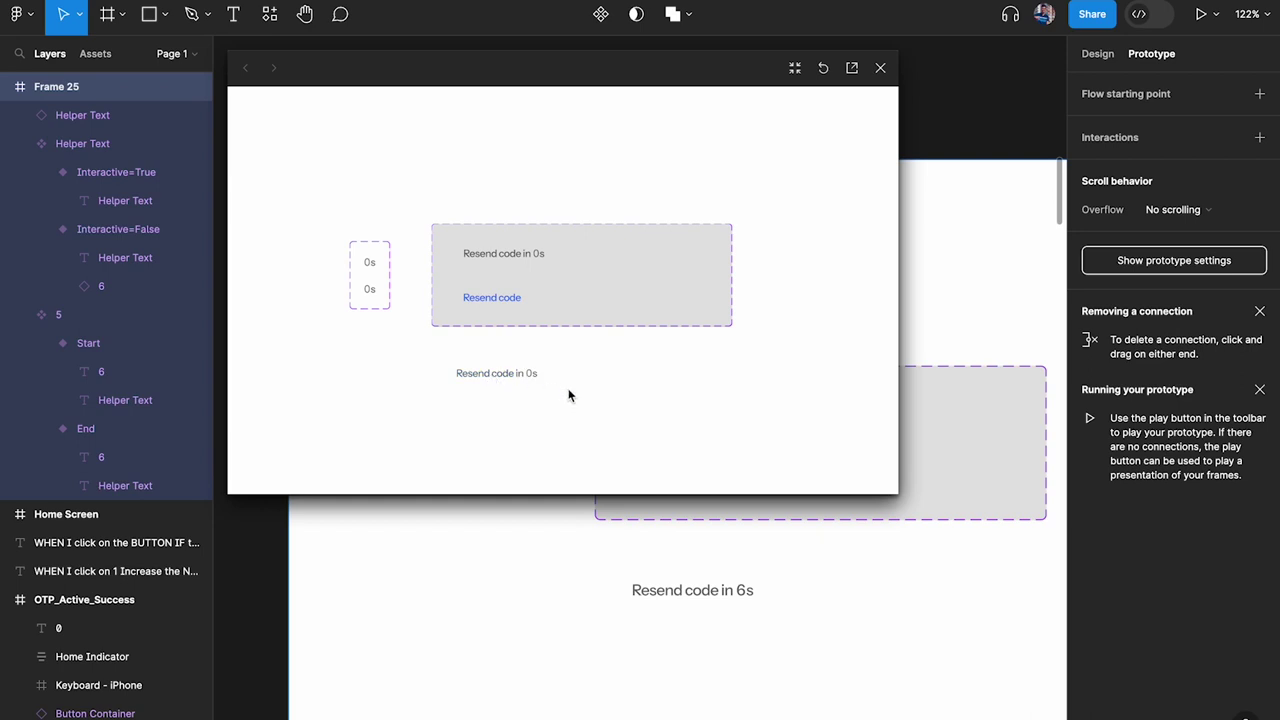
pyautogui.click(494, 375)
pyautogui.click(483, 373)
pyautogui.click(489, 376)
pyautogui.click(496, 377)
pyautogui.click(489, 376)
pyautogui.click(880, 67)
# Add a Set variable action targeting Seconds to the on-click interaction of the Interactive=True variant's Resend code text.
pyautogui.click(594, 451)
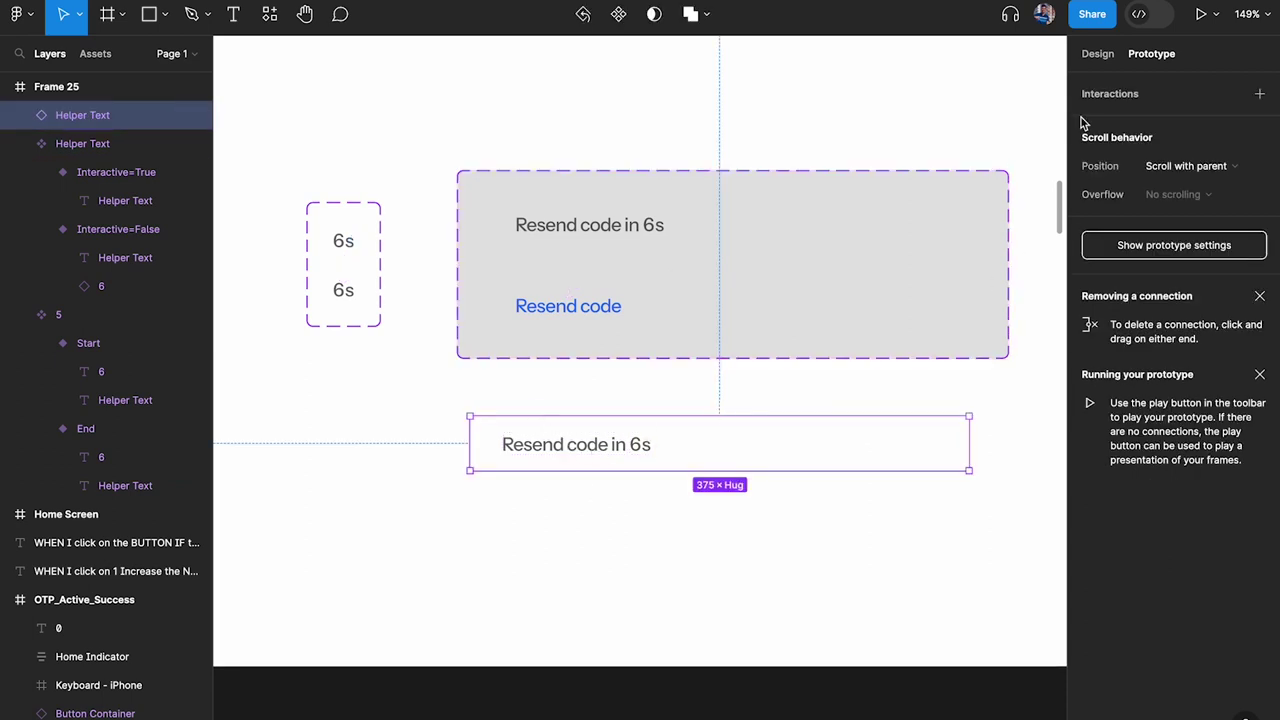
pyautogui.click(600, 306)
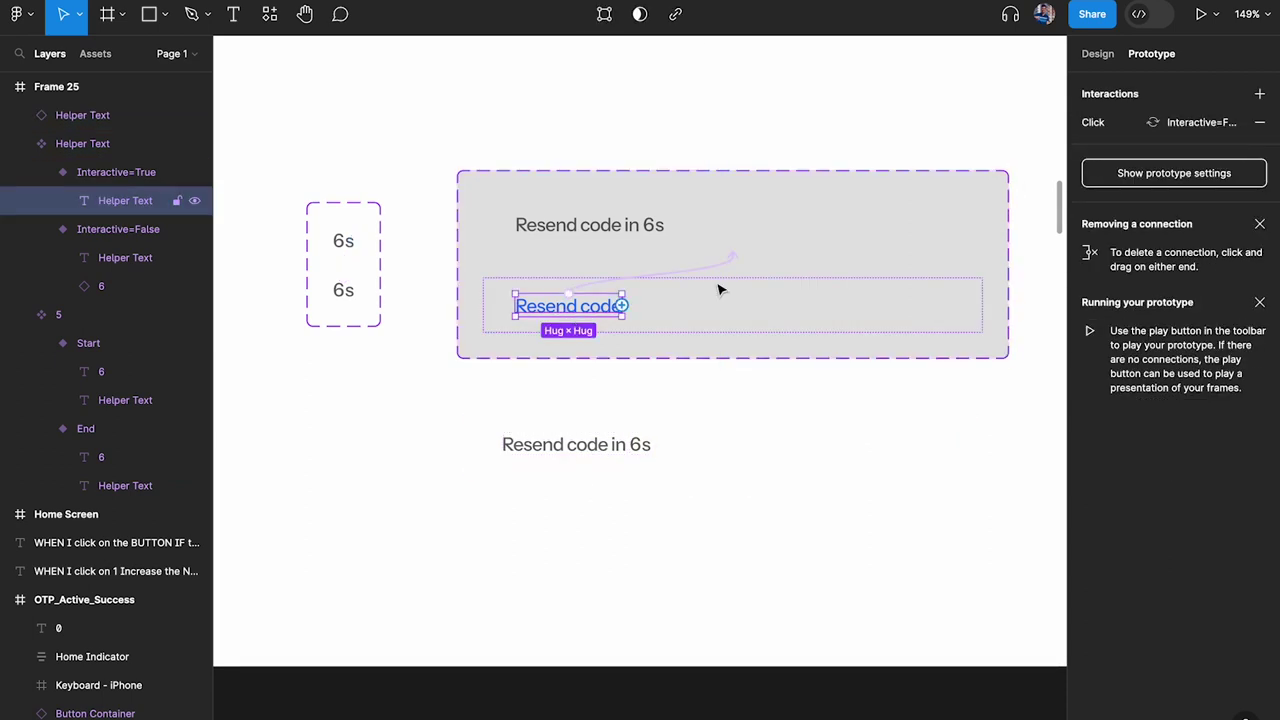
pyautogui.click(1146, 122)
pyautogui.moveTo(897, 133); pyautogui.dragTo(782, 133)
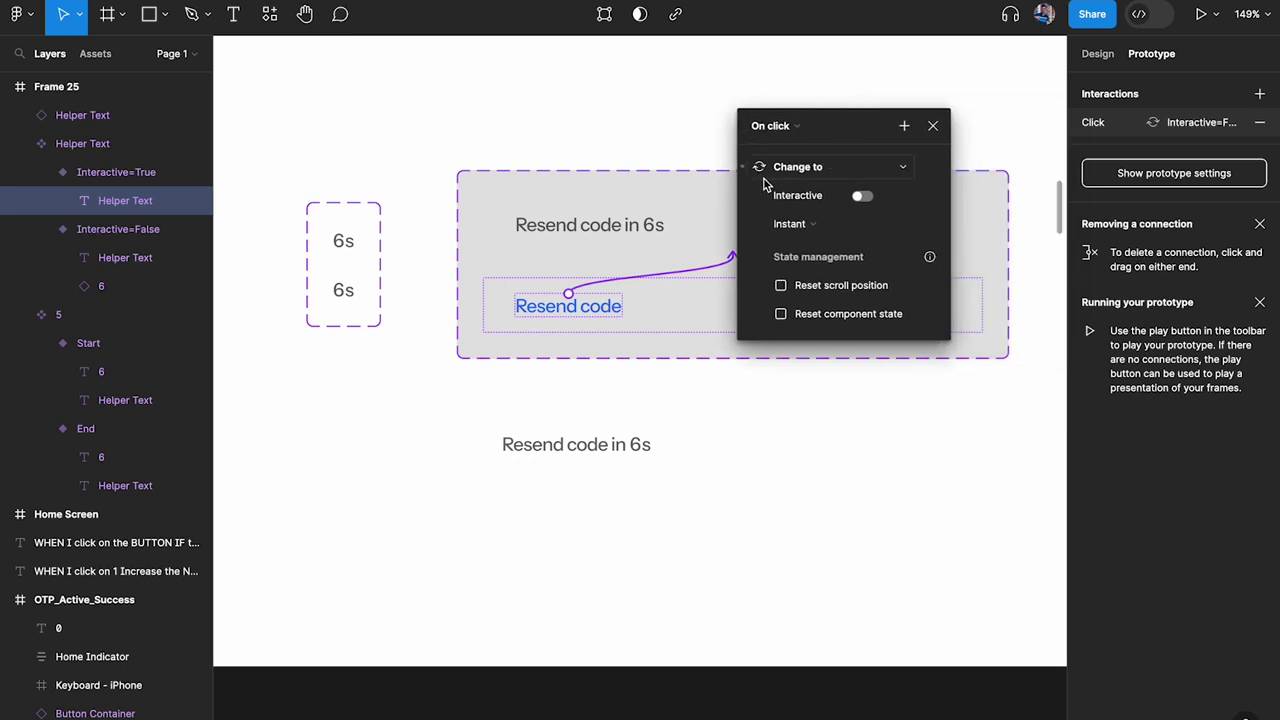
pyautogui.click(750, 172)
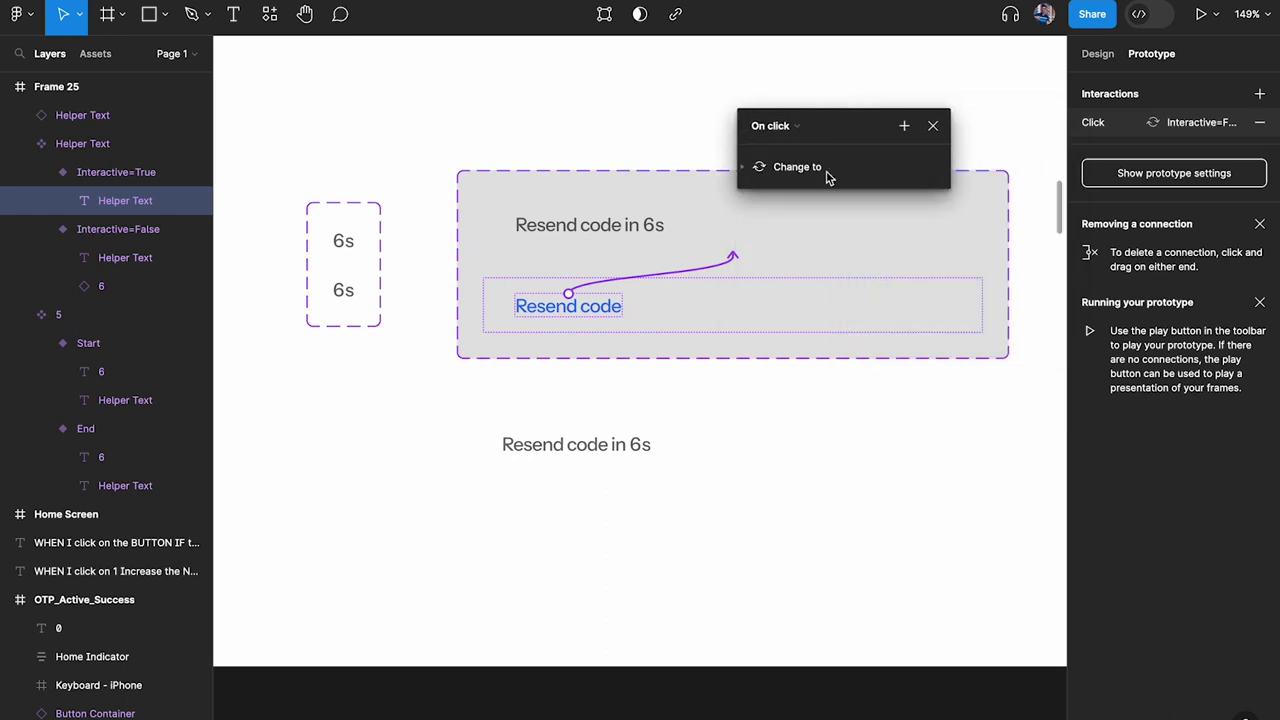
pyautogui.click(904, 126)
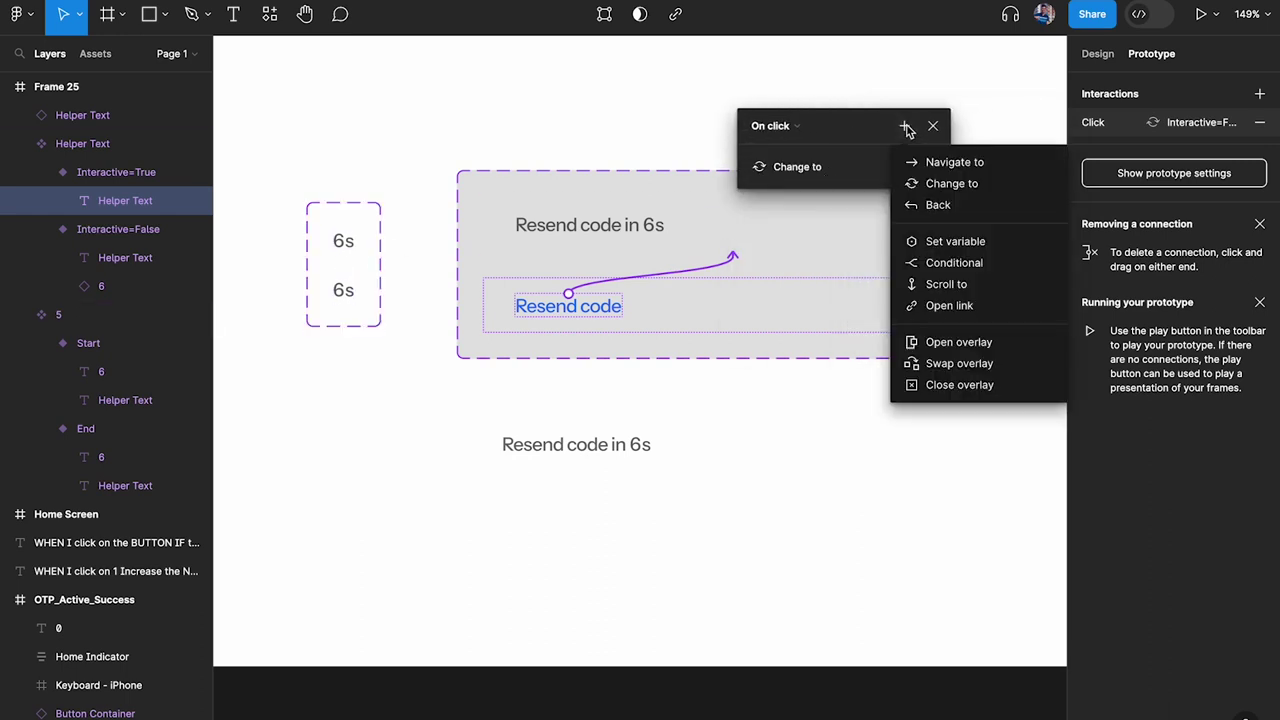
pyautogui.click(950, 241)
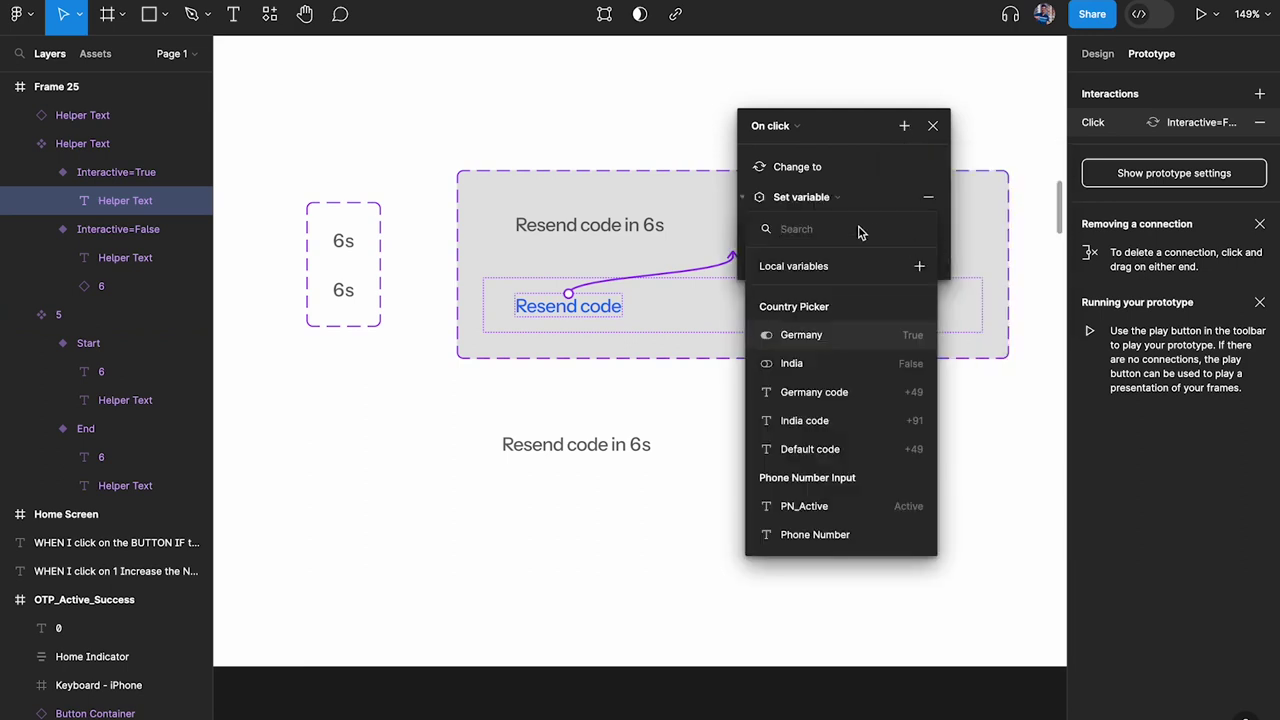
pyautogui.write('time')
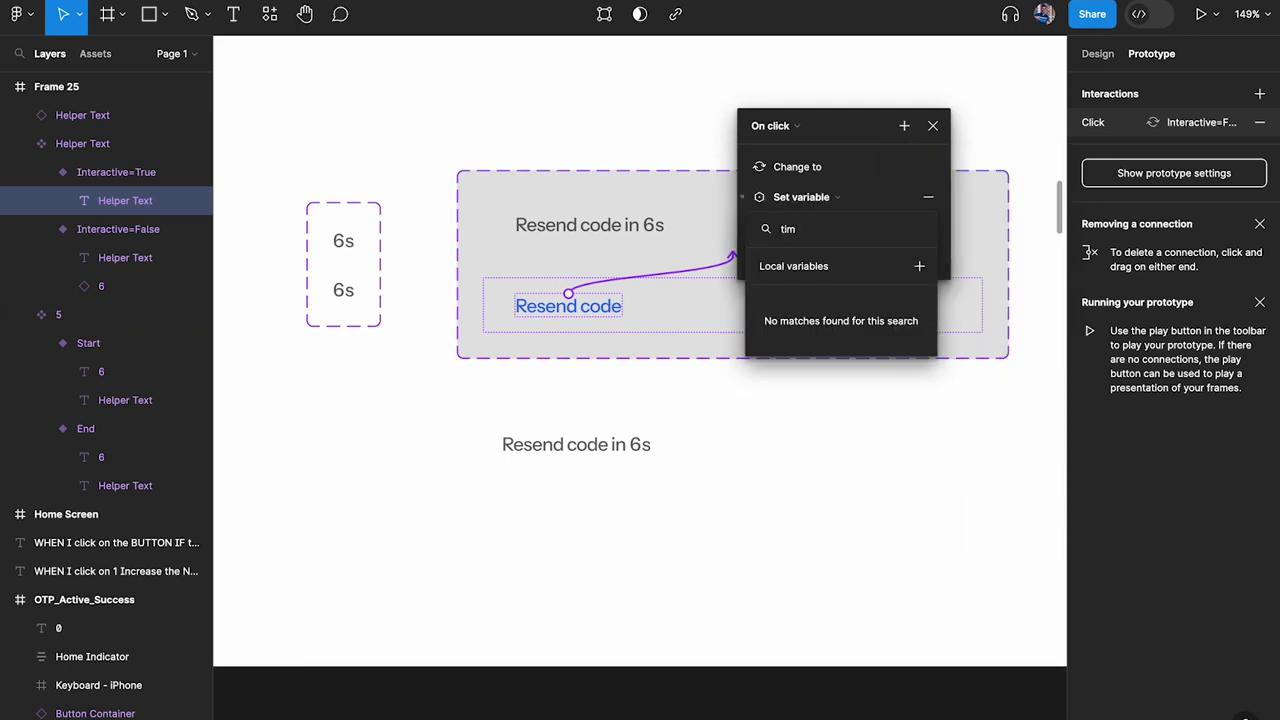
pyautogui.press('BackSpace')
pyautogui.press('BackSpace')
pyautogui.press('BackSpace')
pyautogui.press('BackSpace')
pyautogui.write('se')
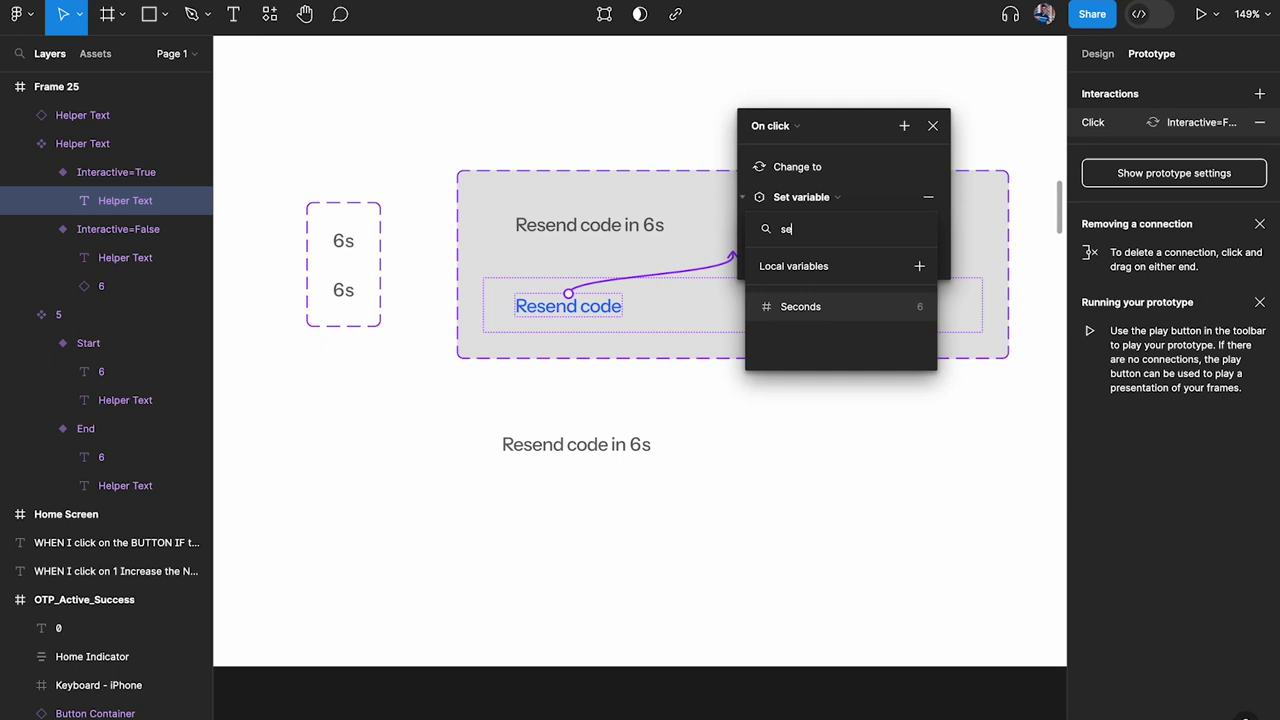
pyautogui.click(863, 307)
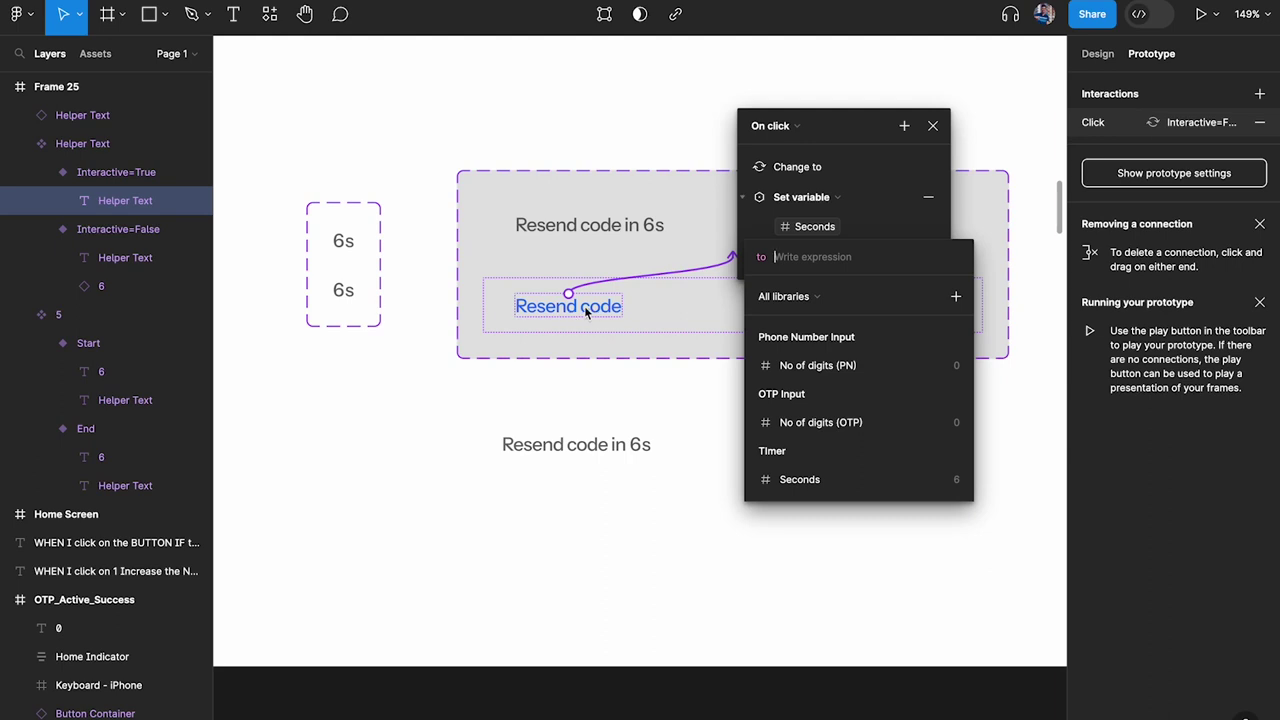
pyautogui.press('Escape')
# Run the Frame 25 preview in a slightly narrower window placed so that the component set stays accessible beside it.
pyautogui.scroll(-5, 541, 398)
pyautogui.hotkey('shift', 'space')
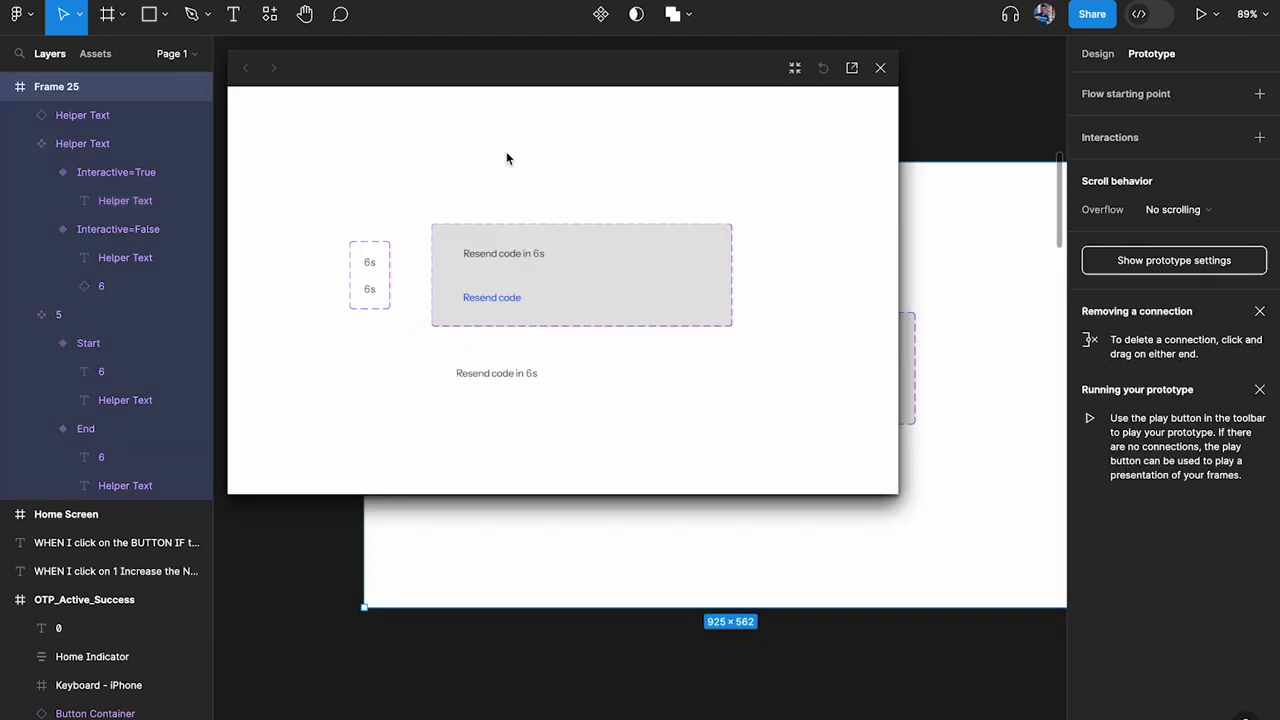
pyautogui.moveTo(897, 197); pyautogui.dragTo(856, 196)
pyautogui.moveTo(600, 67); pyautogui.dragTo(468, 70)
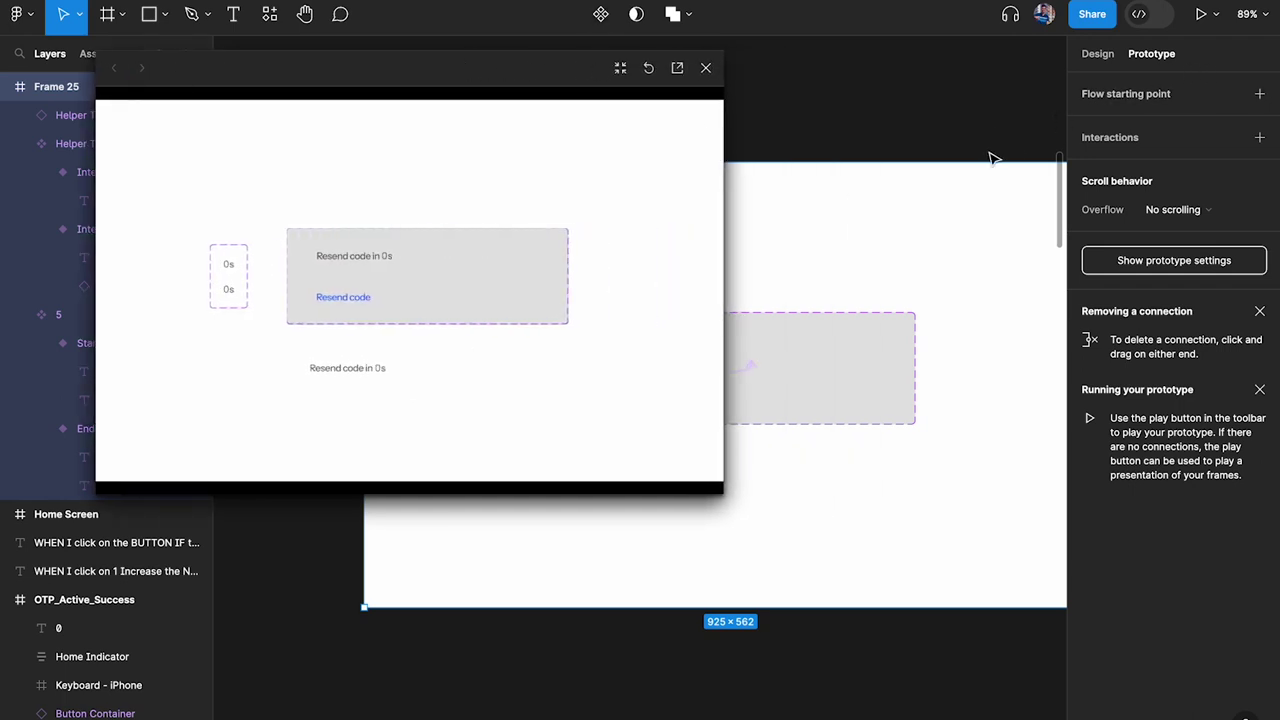
pyautogui.hscroll(-2, 992, 158)
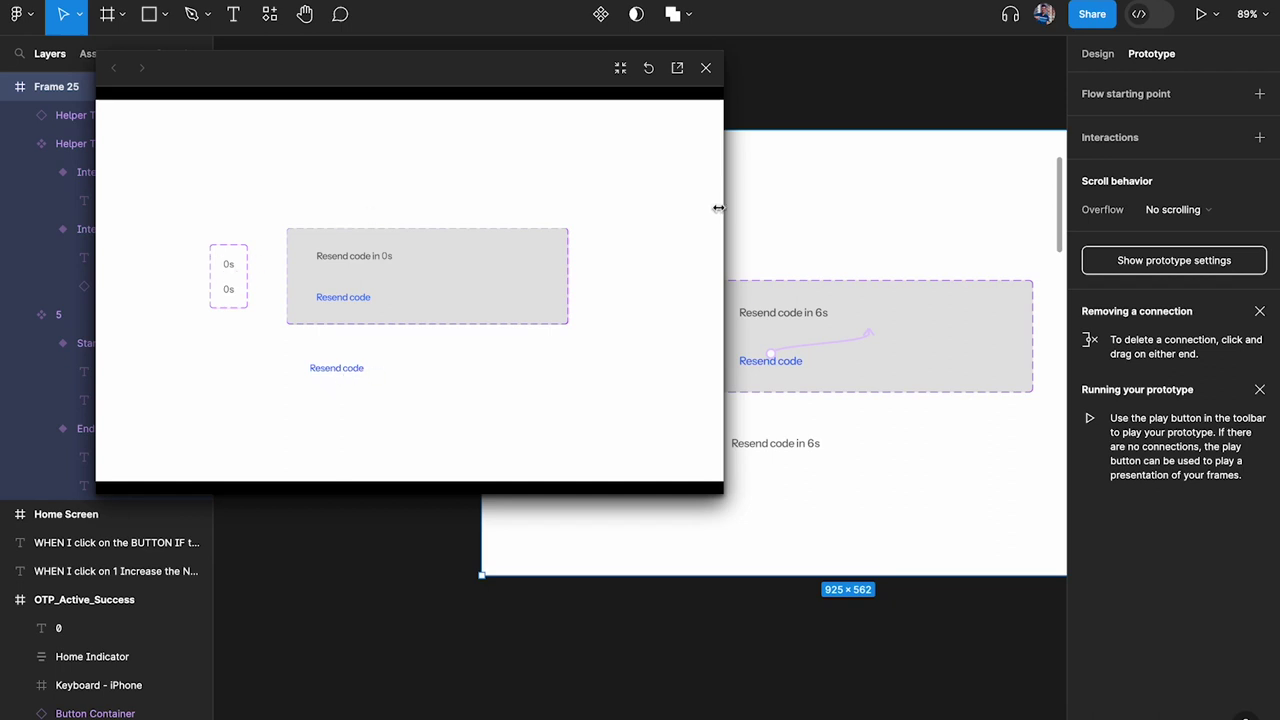
# Set the Seconds variable to the Seconds variable itself in the Resend code text's on-click Set variable action.
pyautogui.click(864, 336)
pyautogui.moveTo(785, 399); pyautogui.dragTo(831, 169)
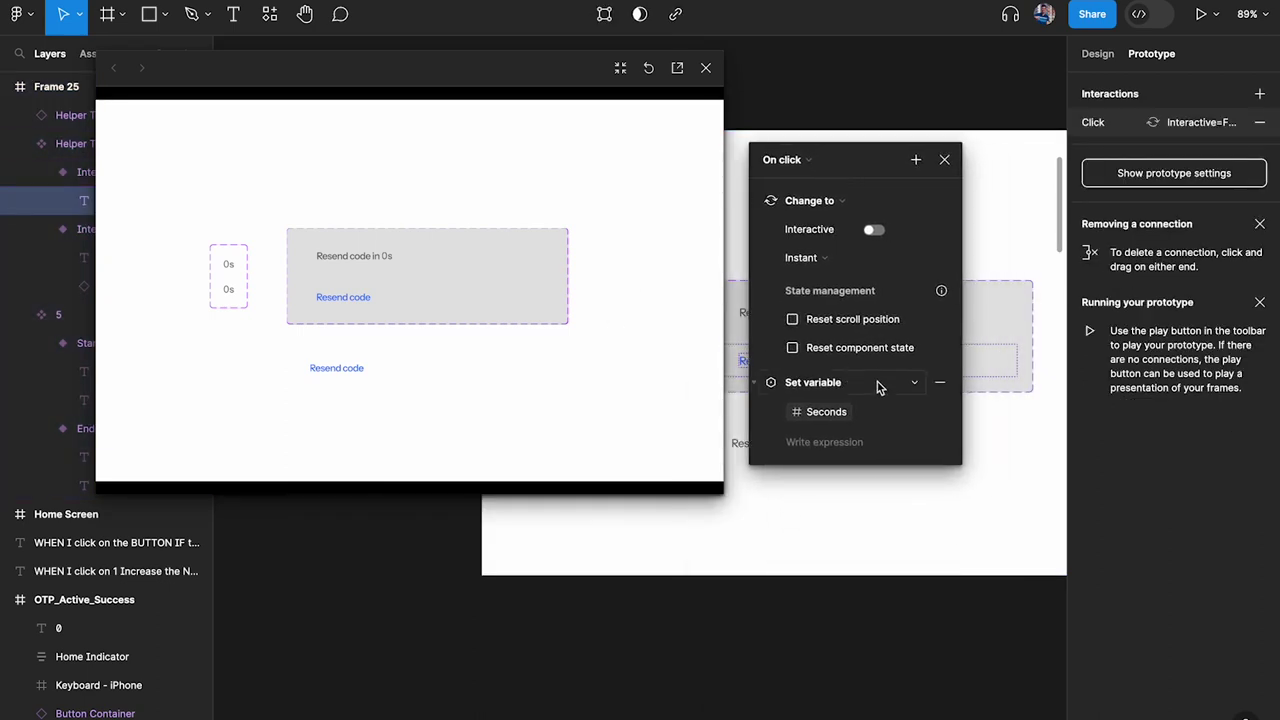
pyautogui.click(759, 201)
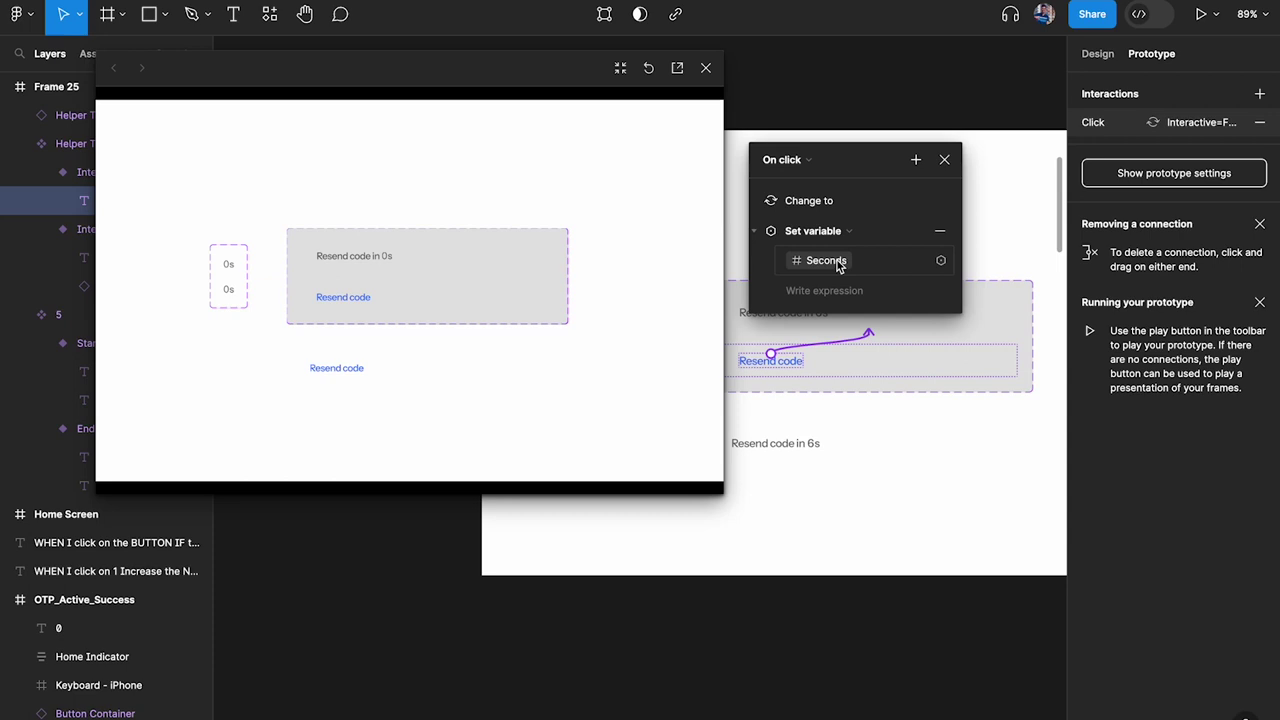
pyautogui.click(826, 290)
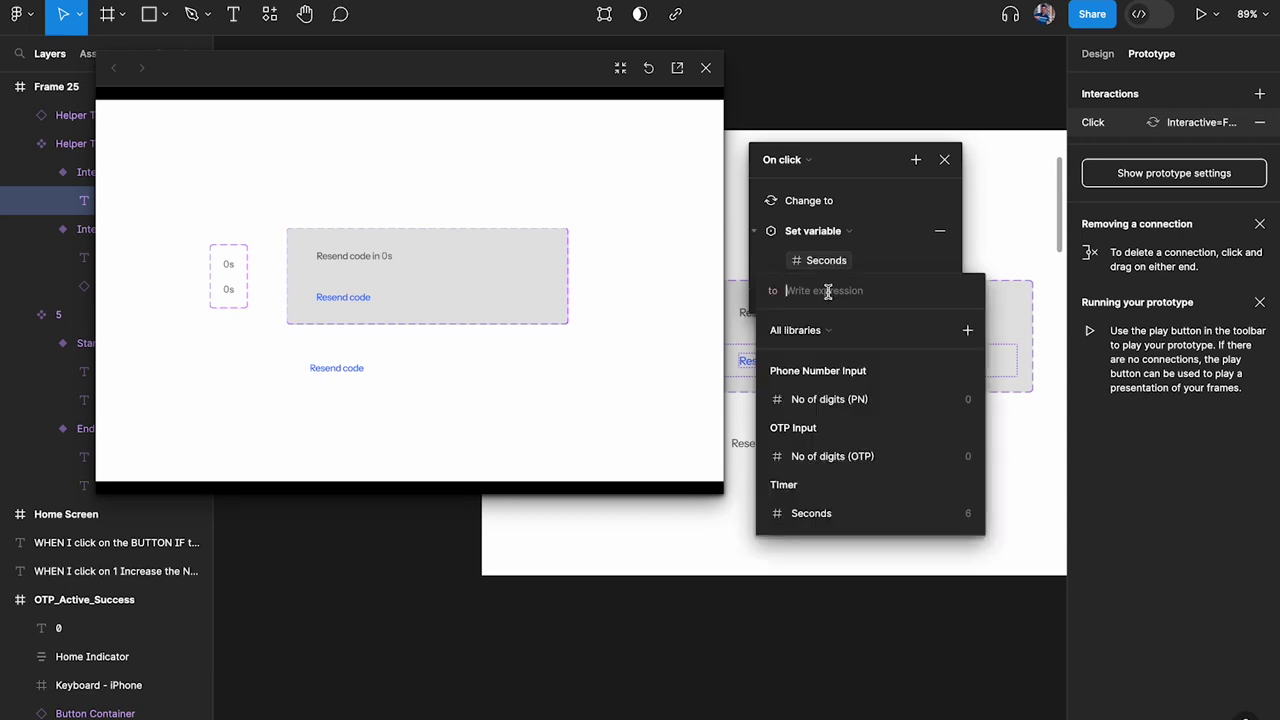
pyautogui.click(889, 254)
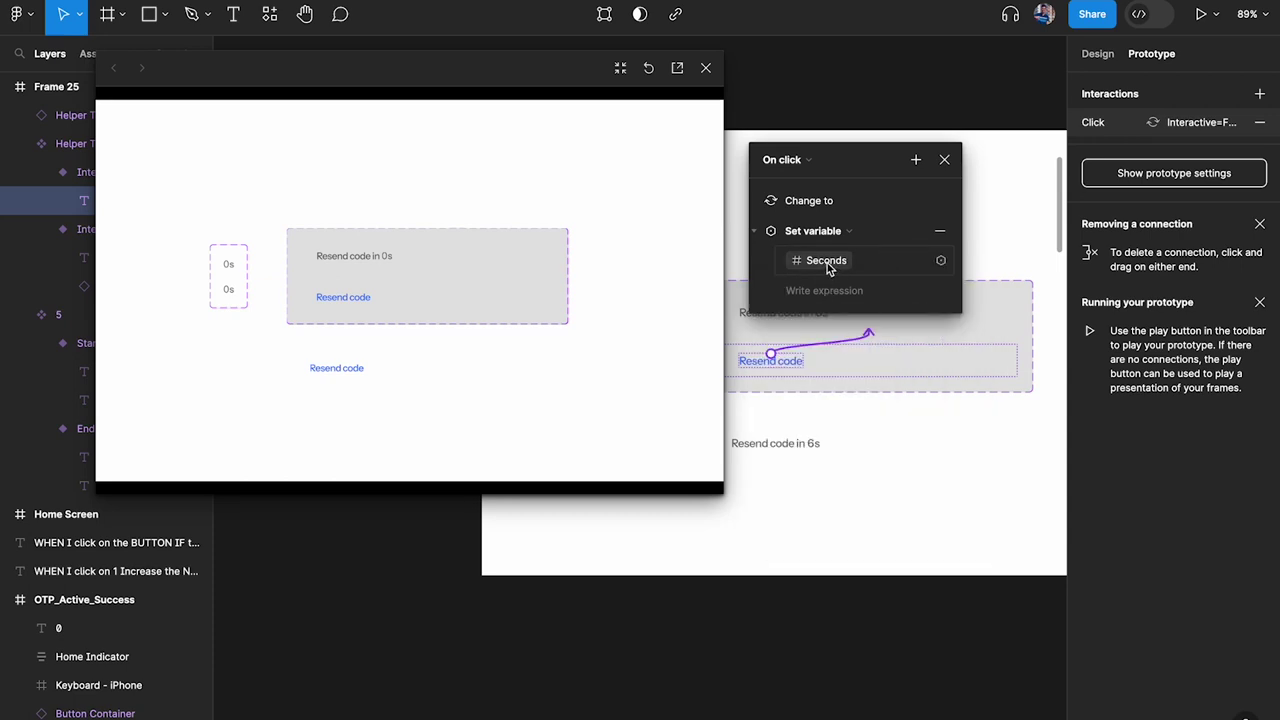
pyautogui.click(827, 263)
pyautogui.click(887, 241)
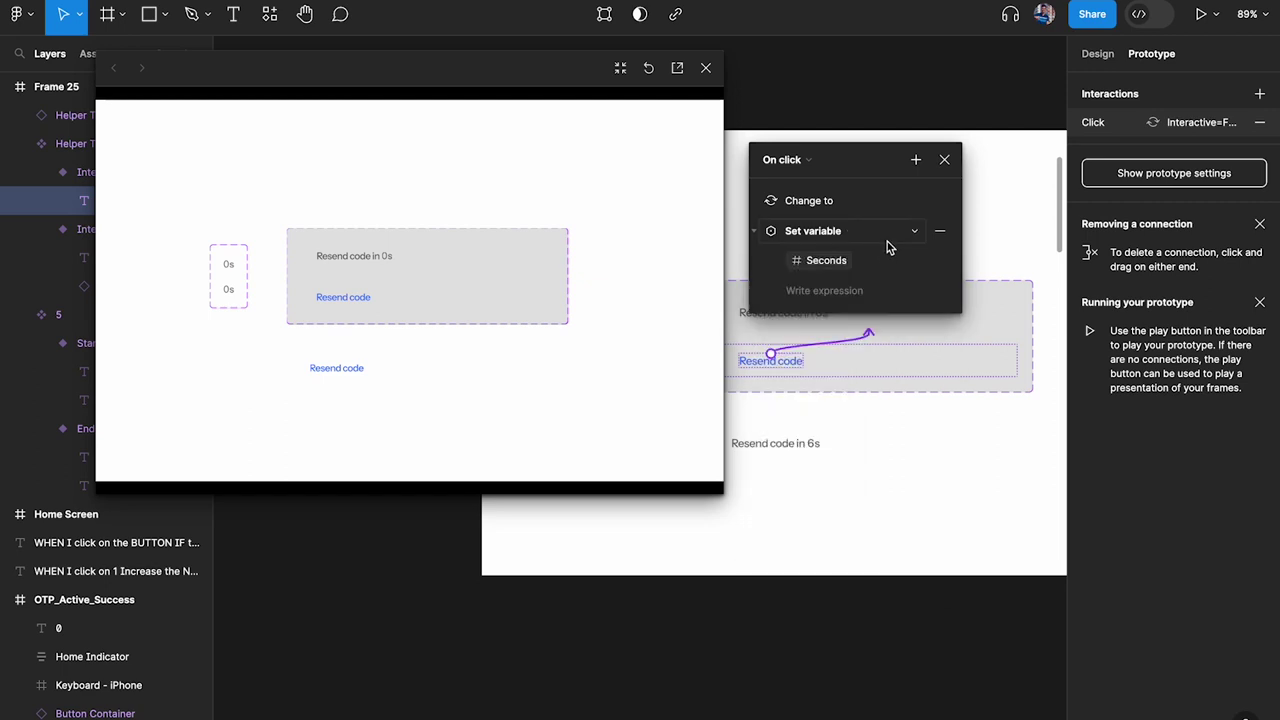
pyautogui.click(831, 291)
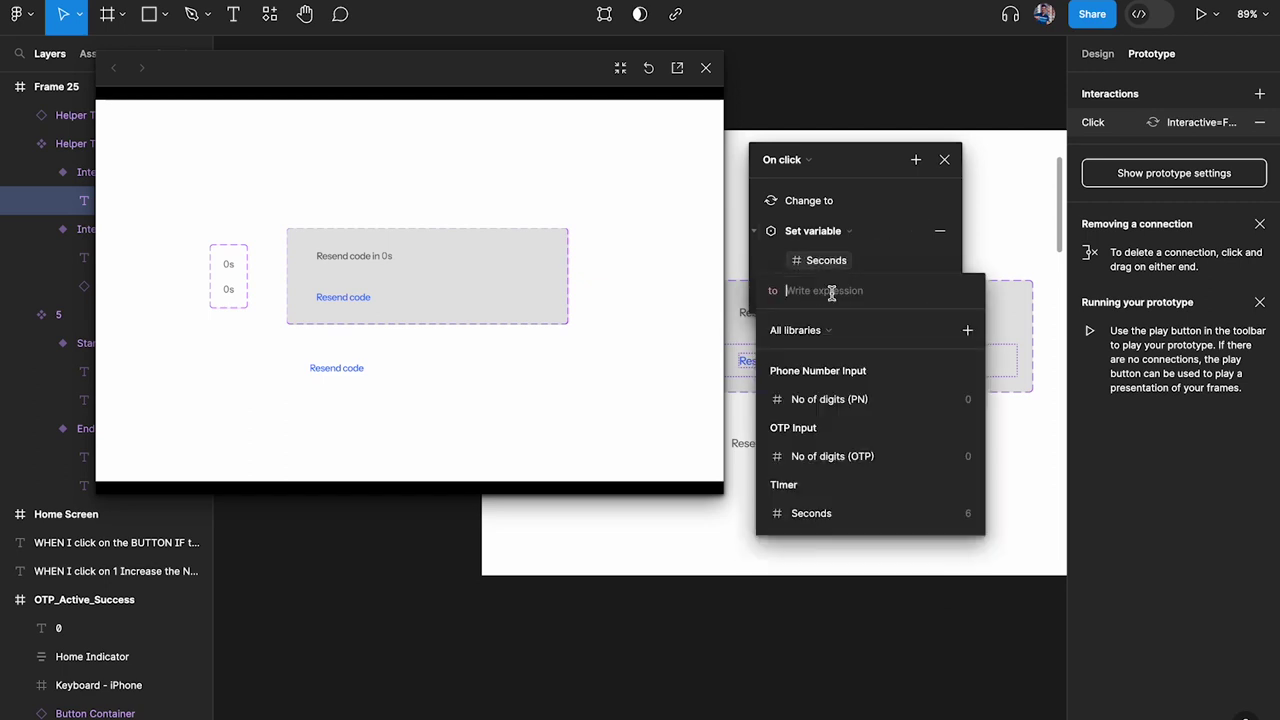
pyautogui.write('se')
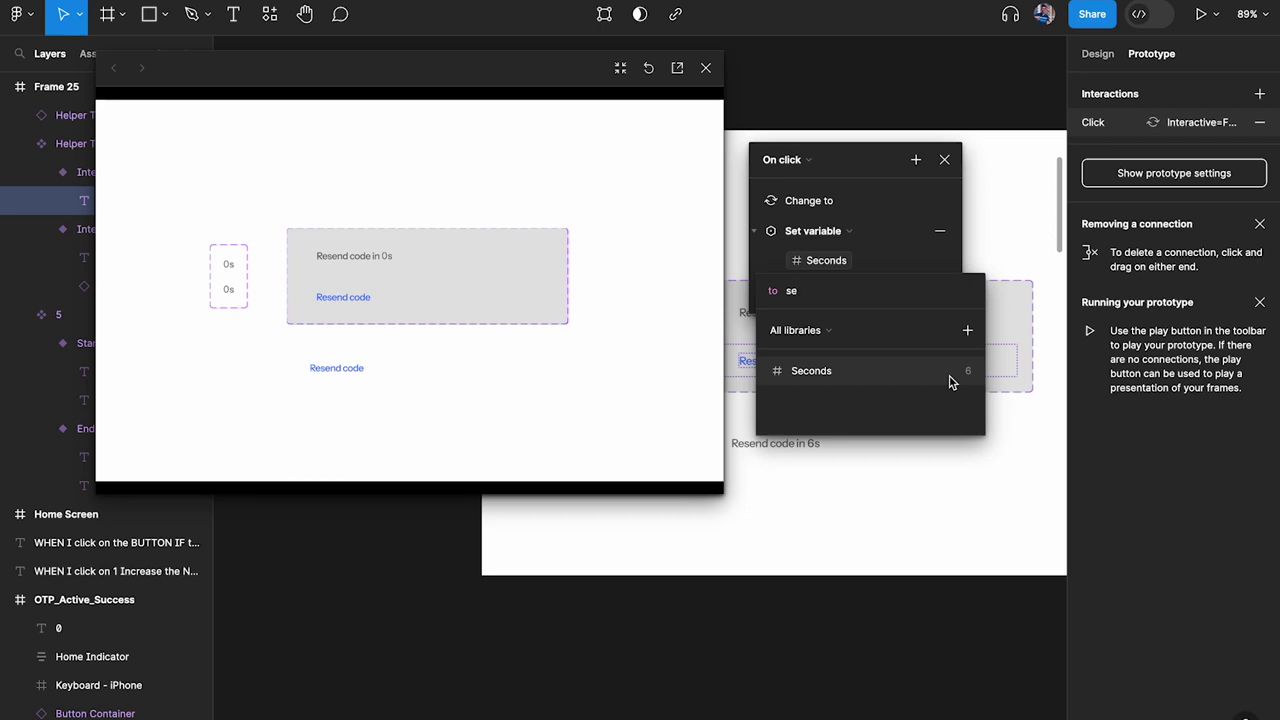
pyautogui.click(918, 378)
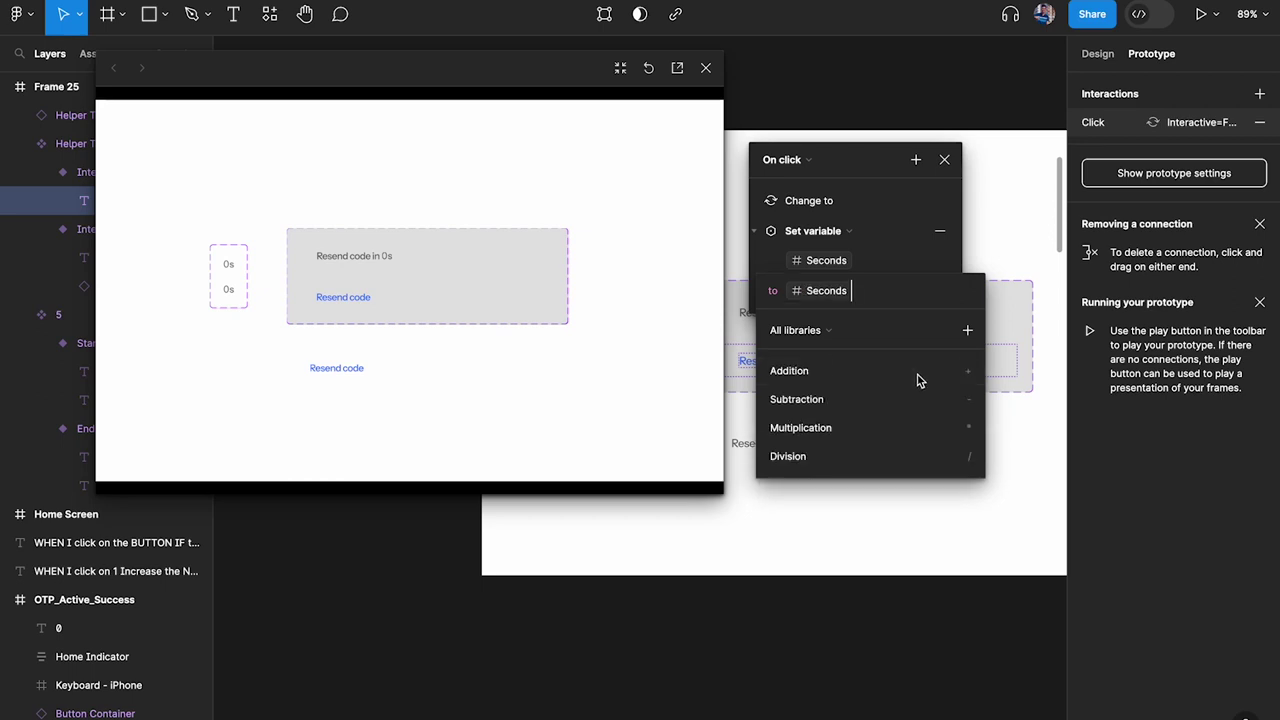
pyautogui.click(946, 162)
pyautogui.click(946, 162)
# Restart the Frame 25 preview to check the countdown with the added Set variable action.
pyautogui.click(705, 68)
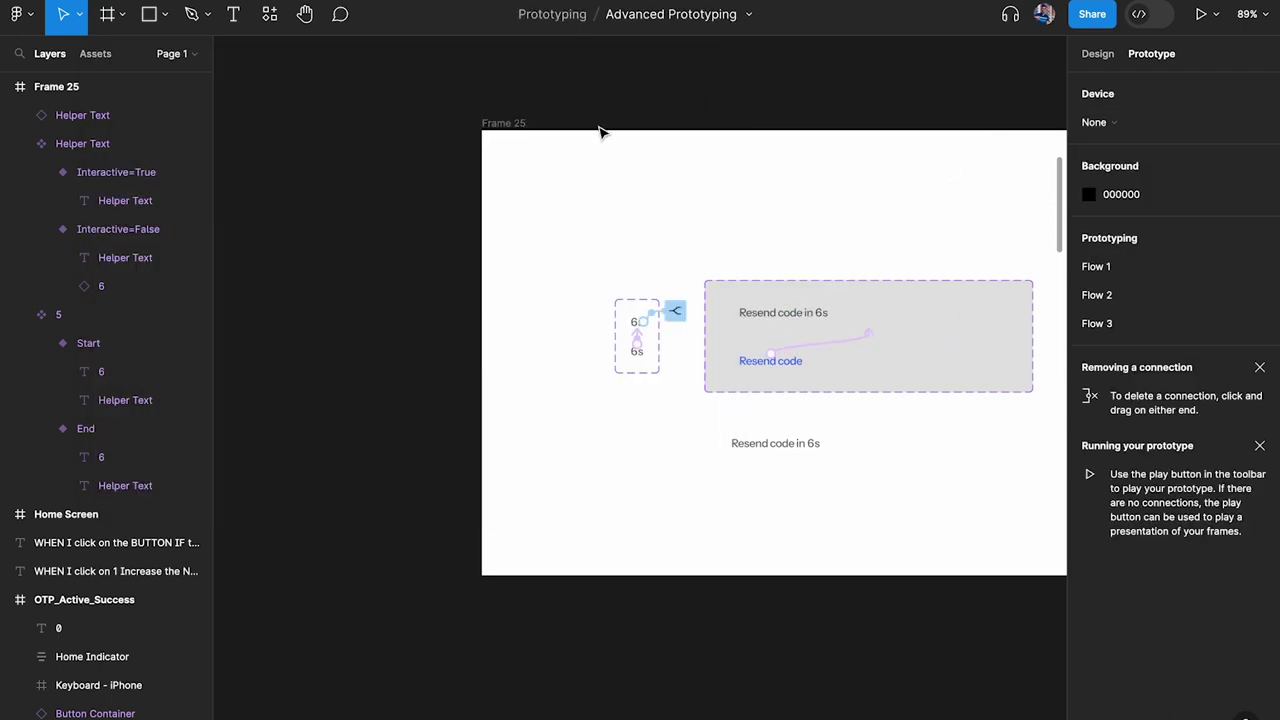
pyautogui.click(503, 118)
pyautogui.hotkey('shift', 'space')
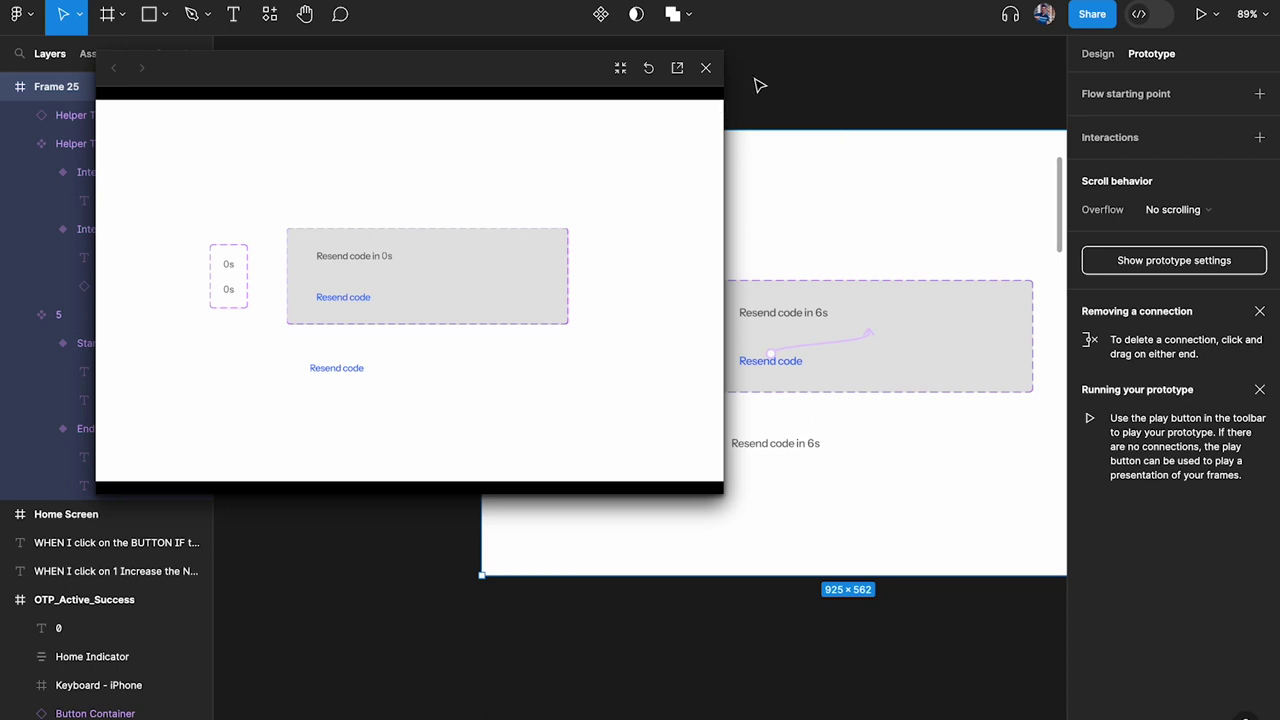
pyautogui.click(706, 67)
# Replace the value of the Seconds variable with 6 in the Resend code text's on-click Set variable action.
pyautogui.click(810, 347)
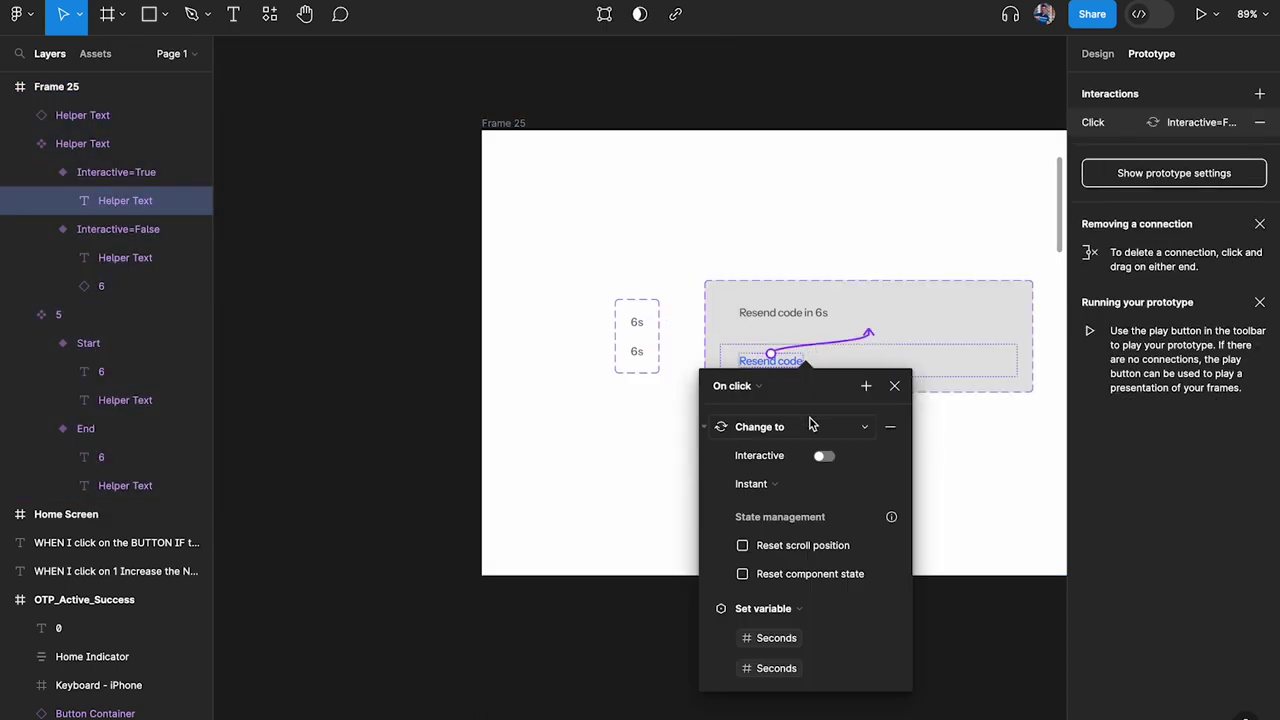
pyautogui.click(672, 462)
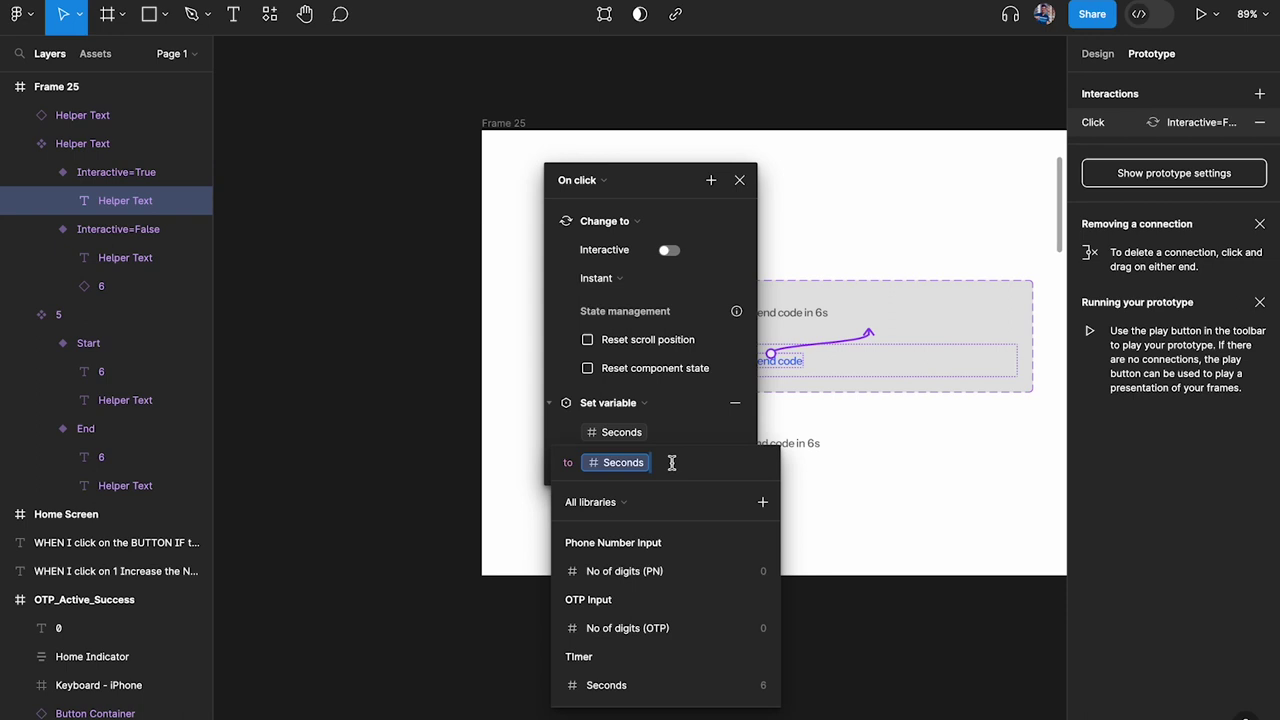
pyautogui.press('BackSpace')
pyautogui.write('6')
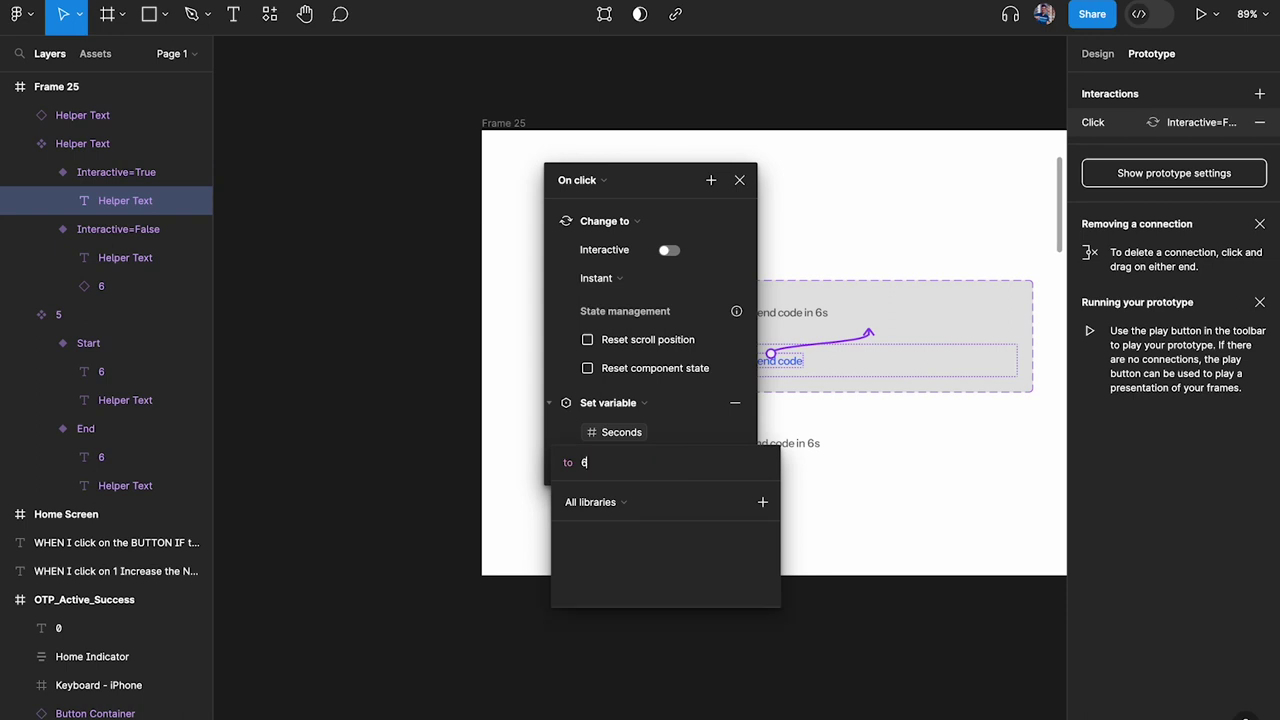
# Apply 6 as the Seconds value in the on-click action and test clicking Resend code in the Frame 25 preview.
pyautogui.press('Return')
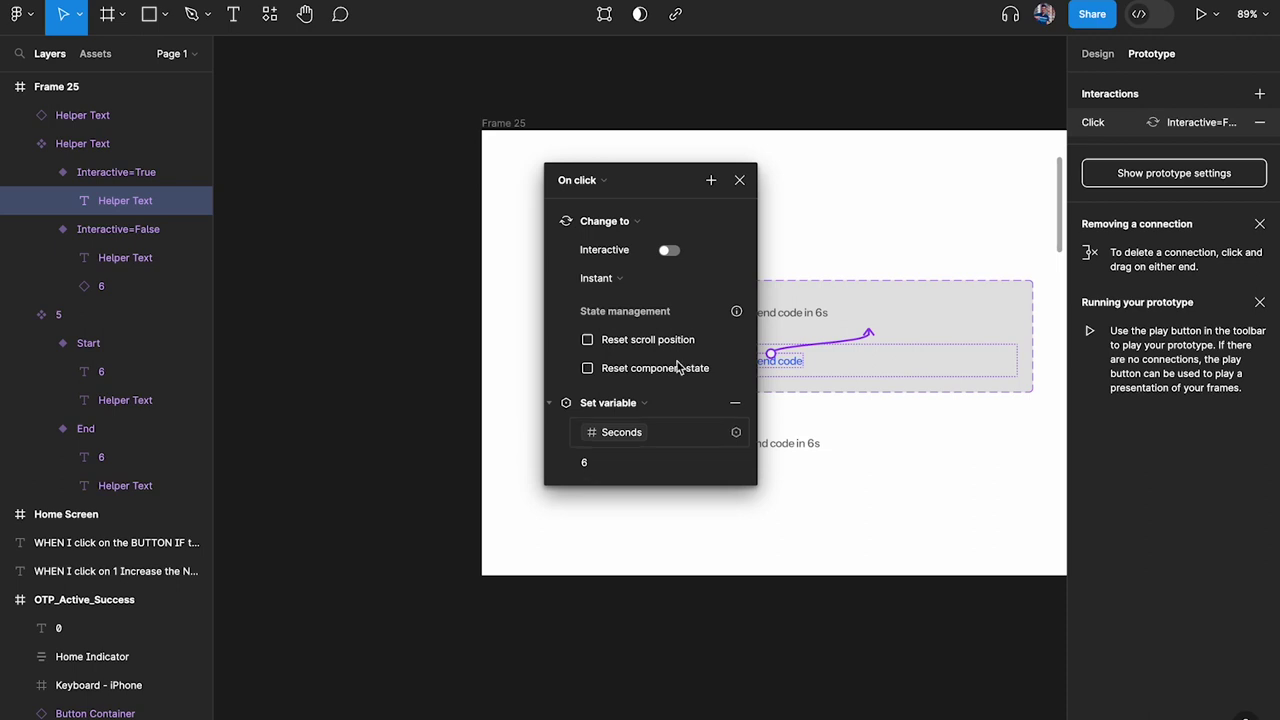
pyautogui.click(739, 180)
pyautogui.click(517, 126)
pyautogui.hotkey('shift', 'space')
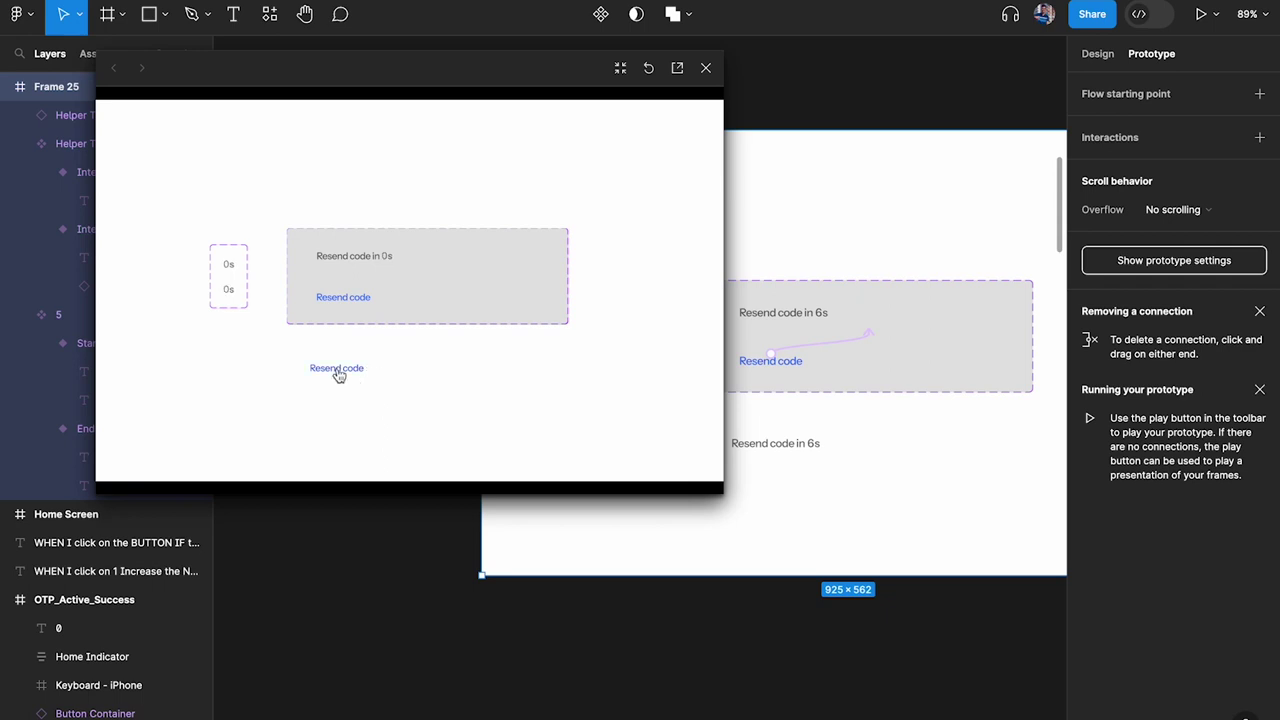
pyautogui.click(337, 369)
pyautogui.click(352, 370)
pyautogui.click(706, 67)
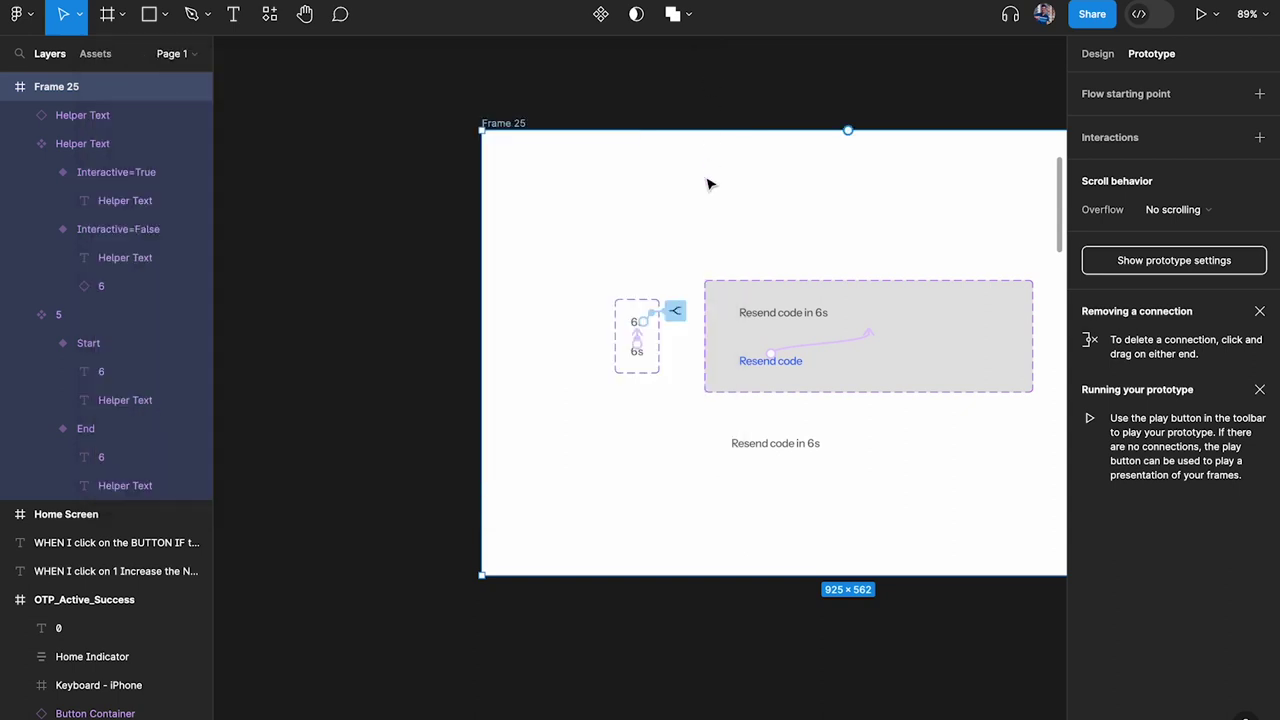
# Inspect the Start variant's After delay conditional, expanding the Set variable action in its else branch.
pyautogui.click(675, 311)
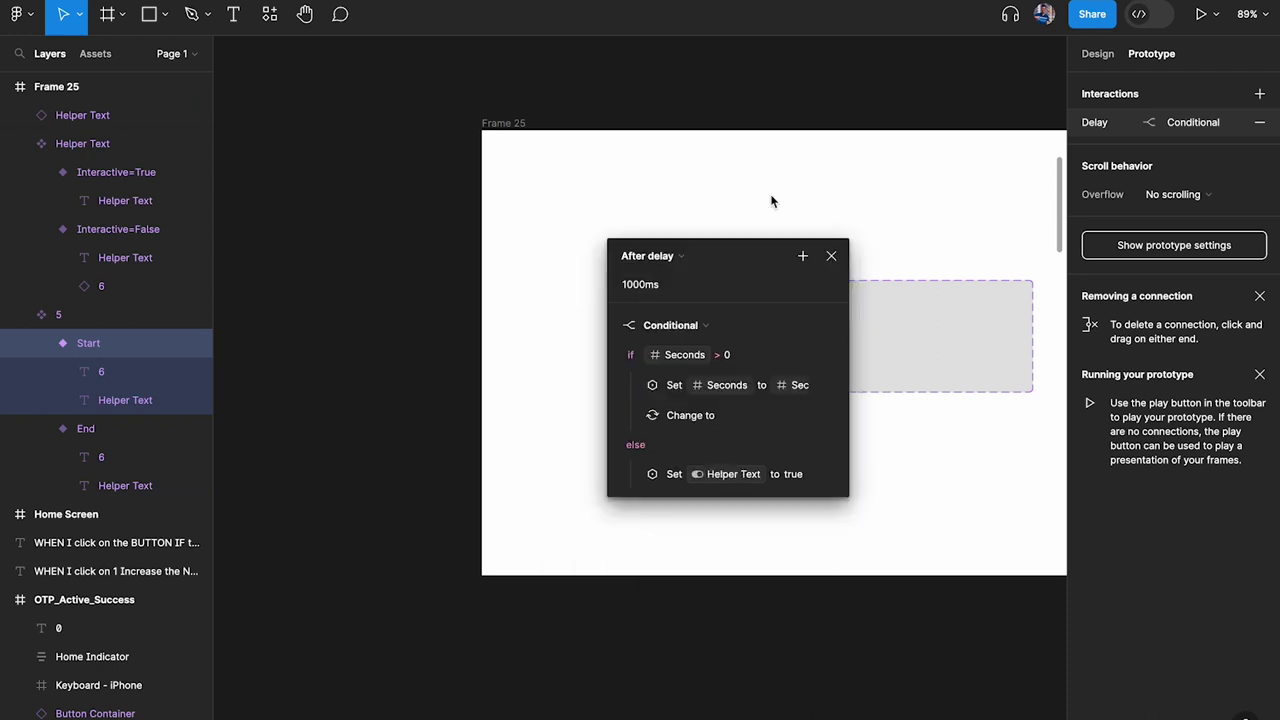
pyautogui.click(743, 362)
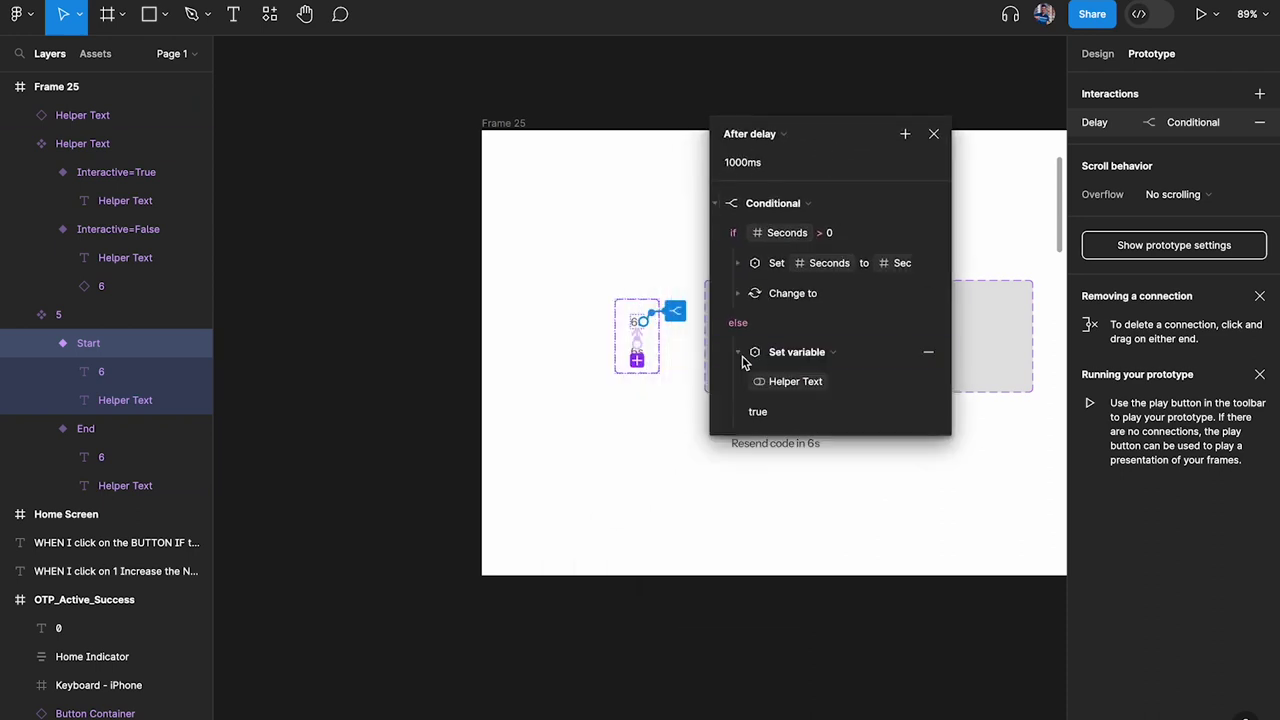
pyautogui.click(933, 133)
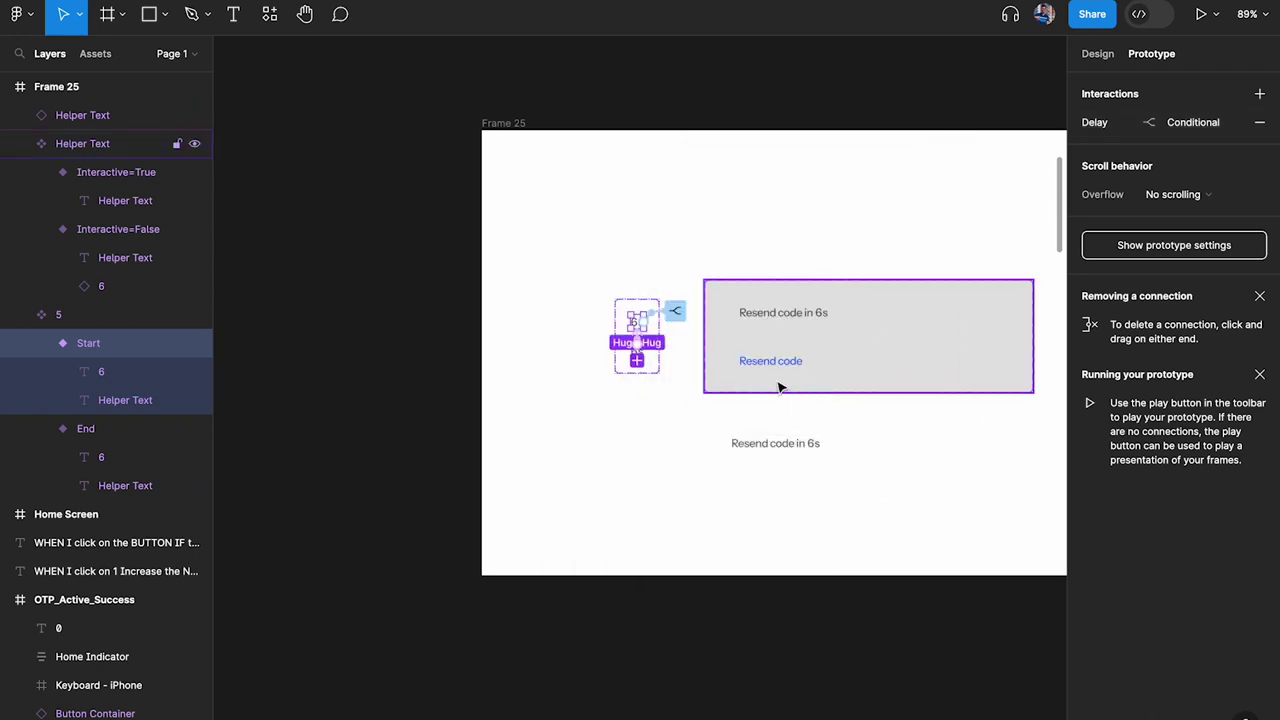
# Review the on-click actions of the Resend code text, including the value assigned to Seconds.
pyautogui.click(782, 372)
pyautogui.click(830, 345)
pyautogui.moveTo(823, 385); pyautogui.dragTo(615, 170)
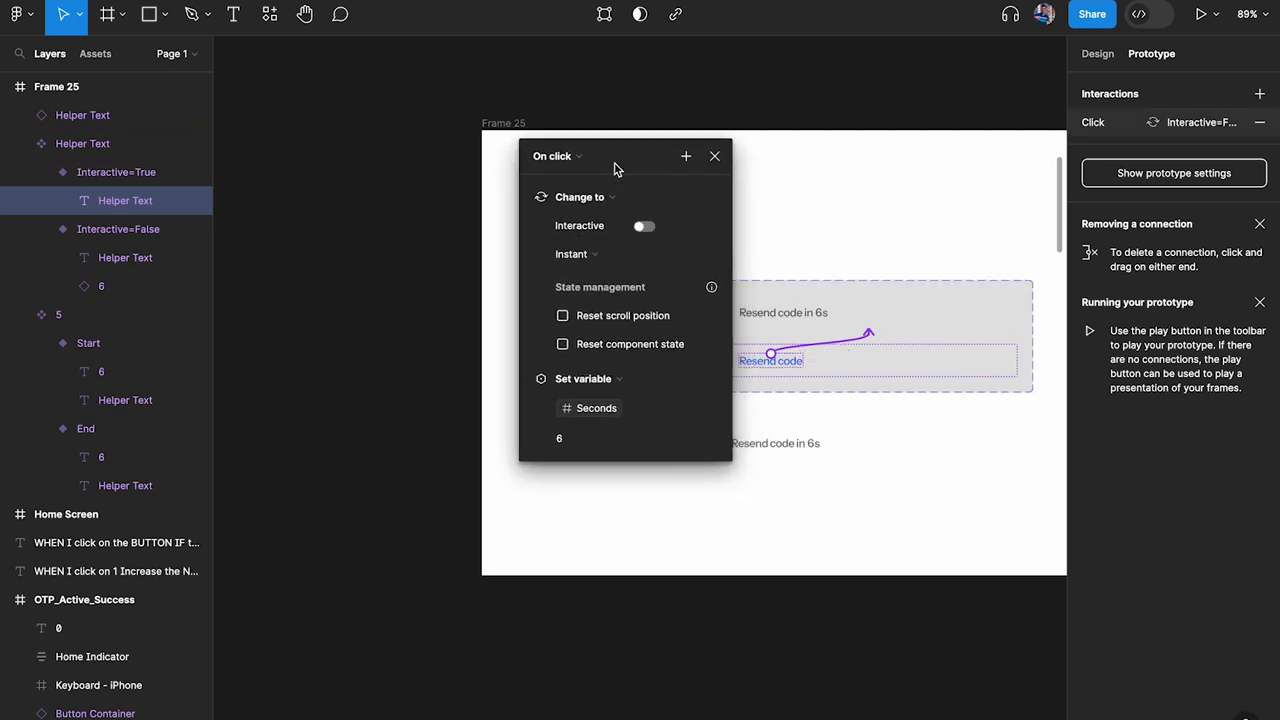
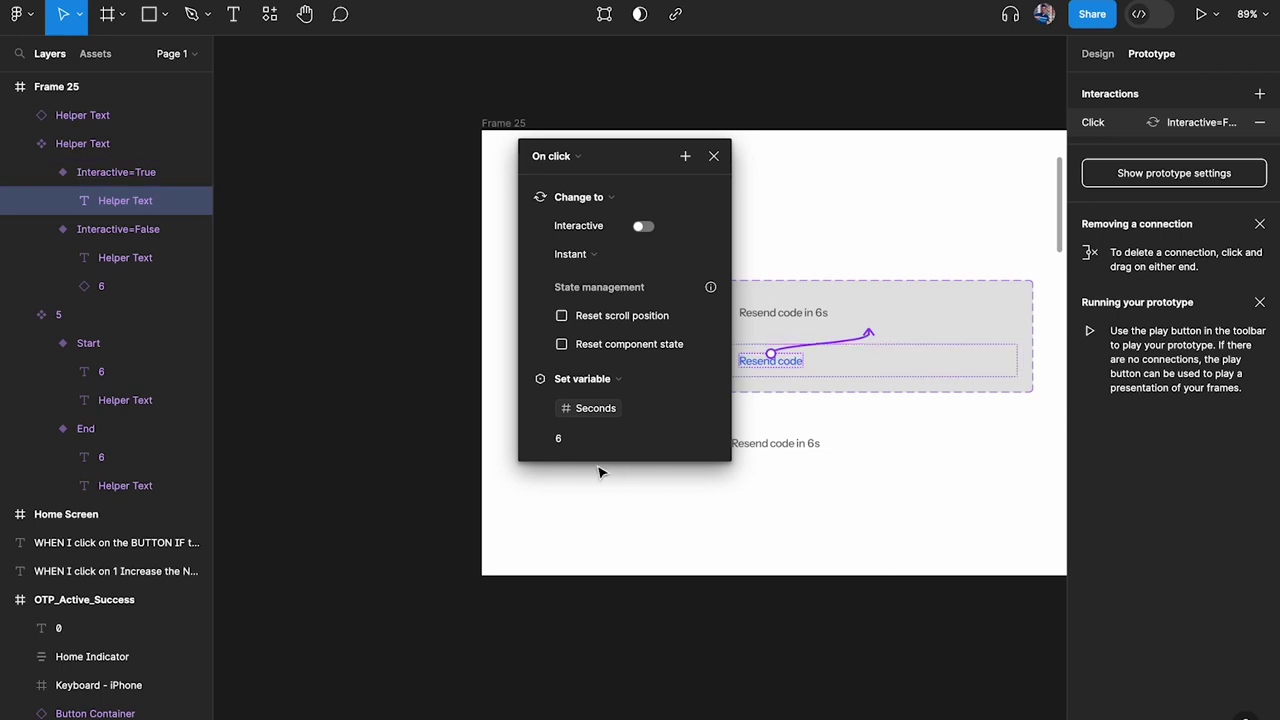
pyautogui.click(579, 440)
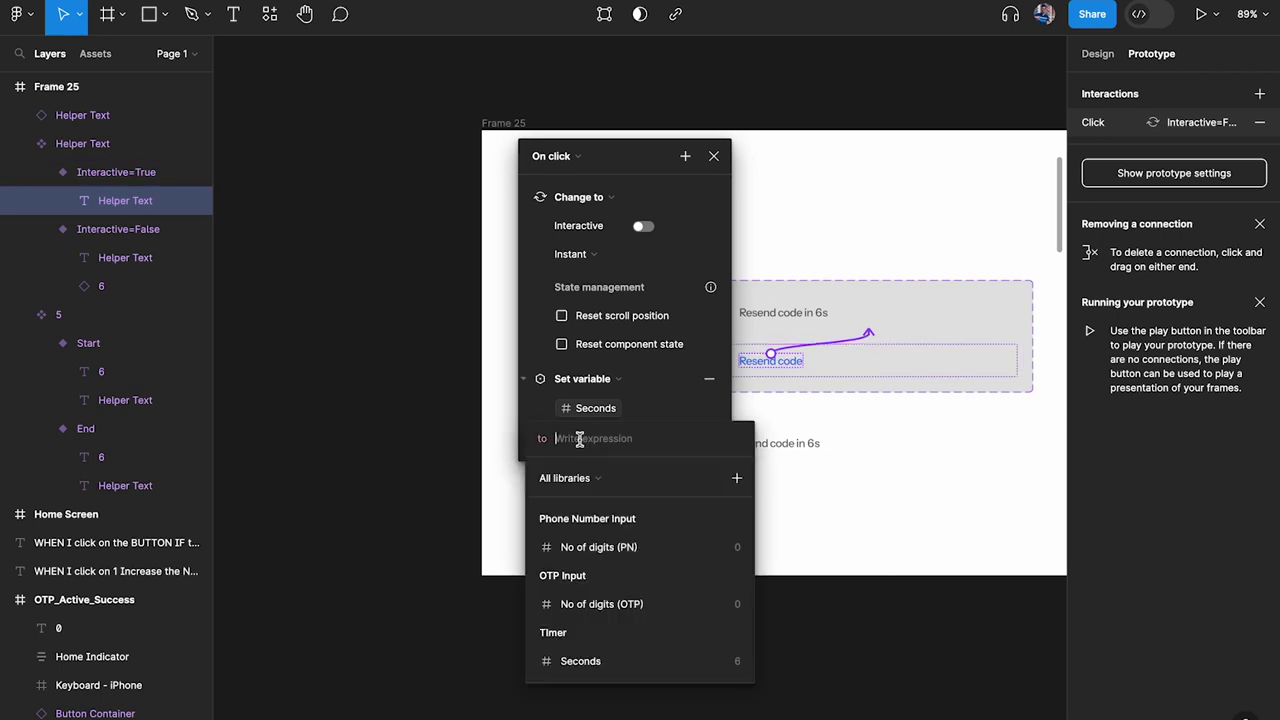
pyautogui.click(714, 157)
pyautogui.click(714, 157)
# Rename the Timer collection's Seconds variable to Default Seconds and set its default value to 10.
pyautogui.click(843, 100)
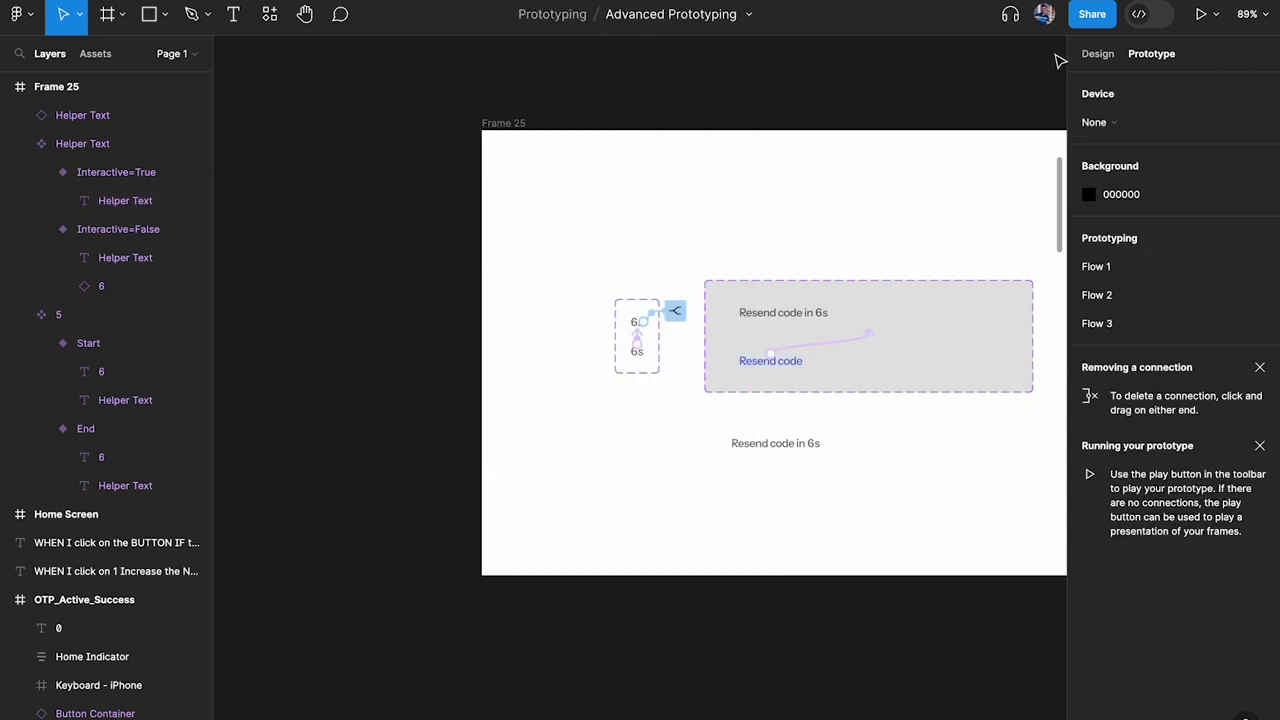
pyautogui.click(1097, 53)
pyautogui.click(1259, 166)
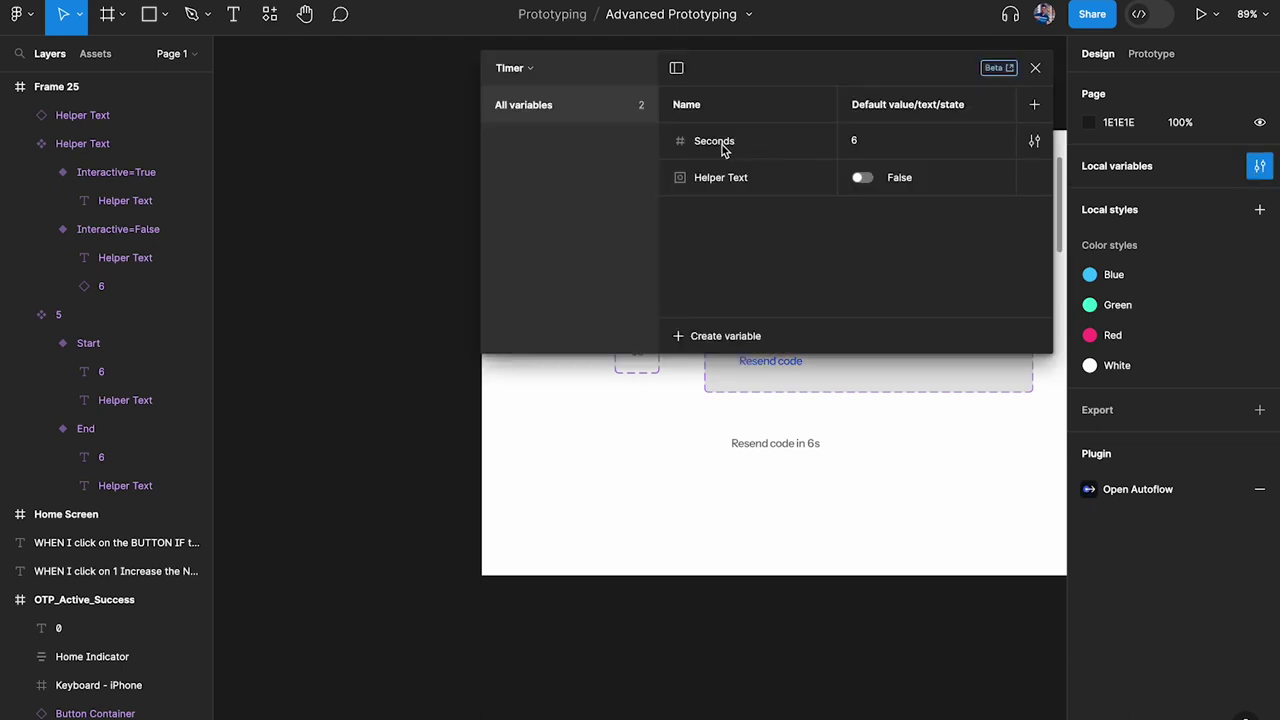
pyautogui.moveTo(757, 78); pyautogui.dragTo(757, 245)
pyautogui.click(728, 308)
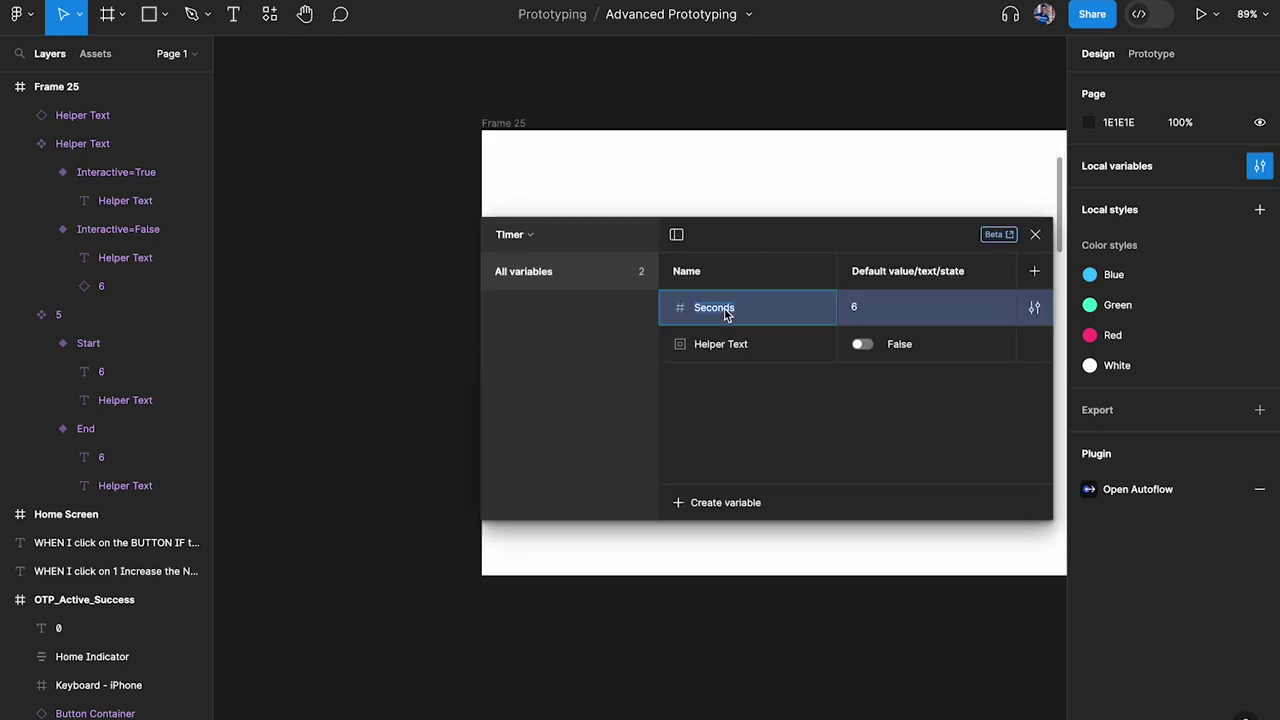
pyautogui.click(728, 308)
pyautogui.write('Deg')
pyautogui.write('ault')
pyautogui.press('Return')
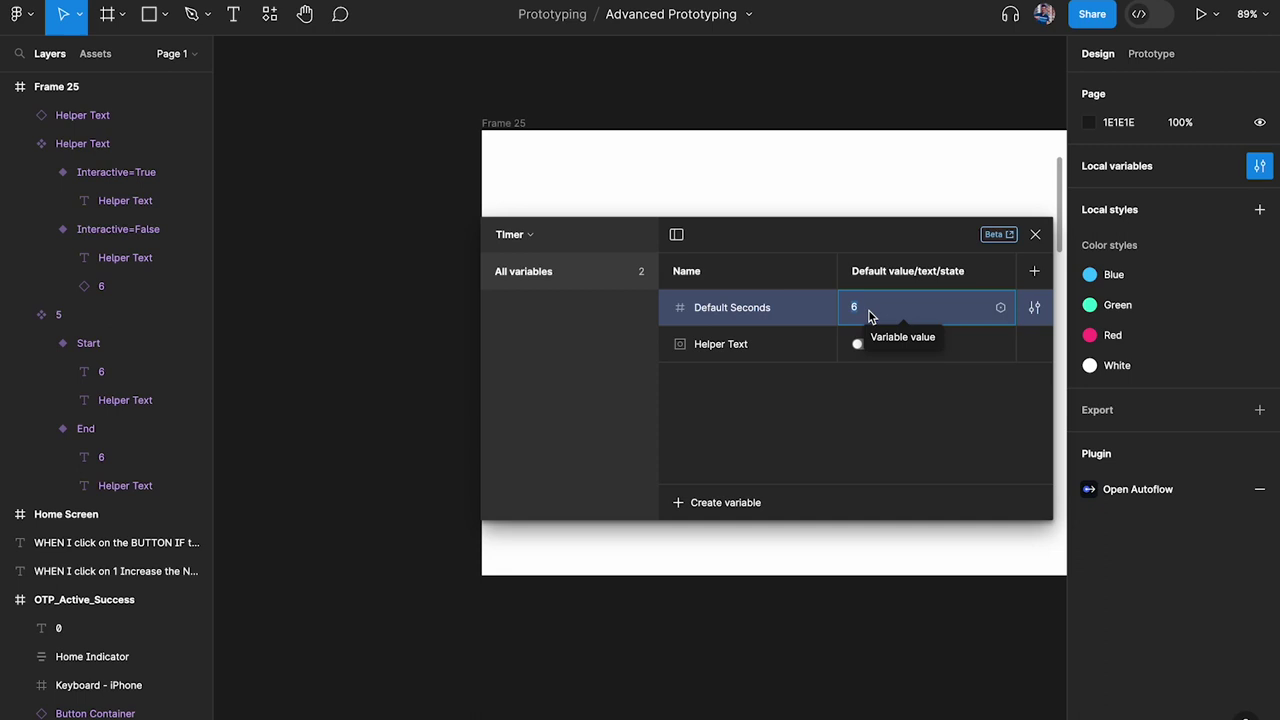
pyautogui.write('10')
pyautogui.press('Return')
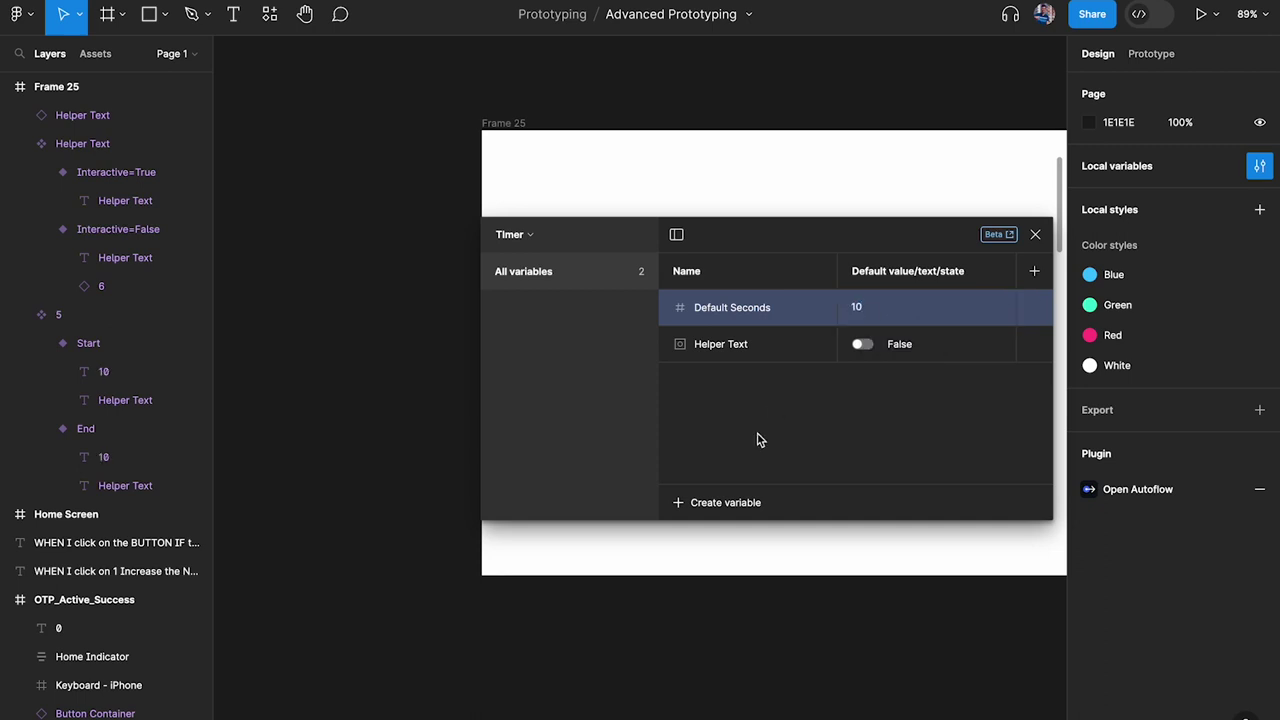
# Create a number variable named Reset Seconds in the Timer collection with a default value of 10.
pyautogui.click(729, 502)
pyautogui.click(731, 573)
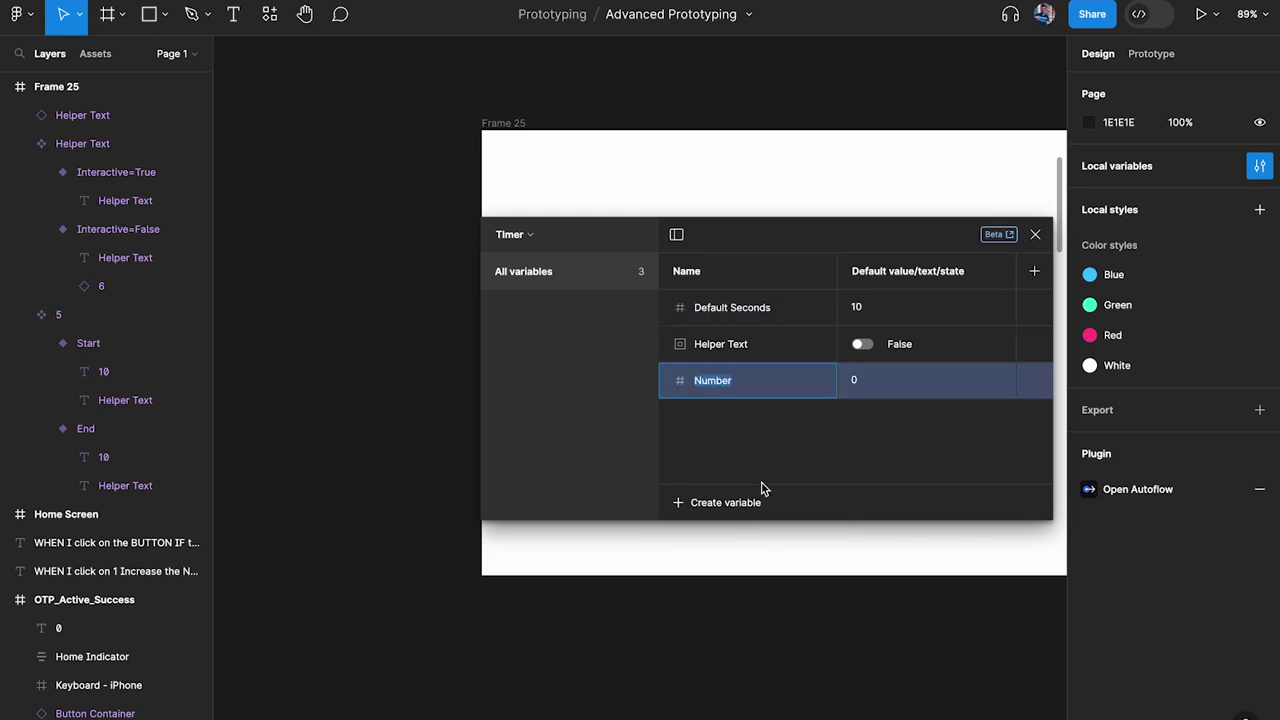
pyautogui.write('Reset R')
pyautogui.press('BackSpace')
pyautogui.write('Seconds')
pyautogui.click(870, 383)
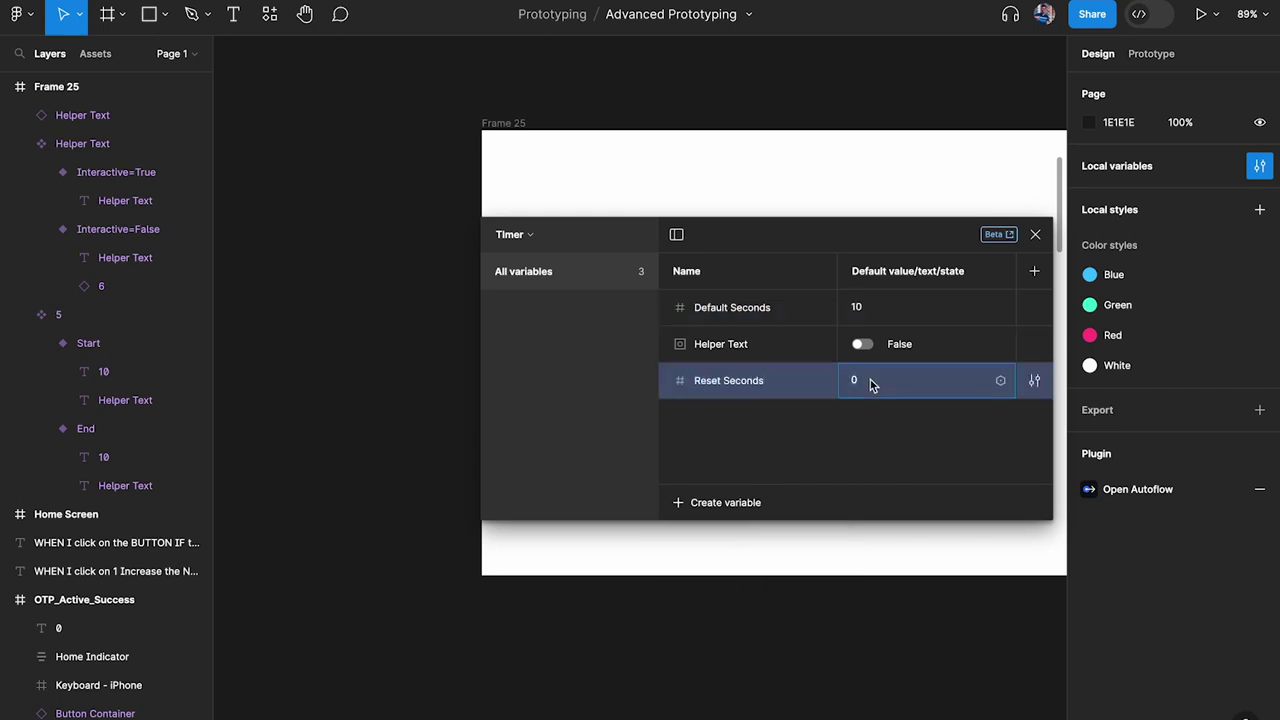
pyautogui.write('10')
pyautogui.press('Return')
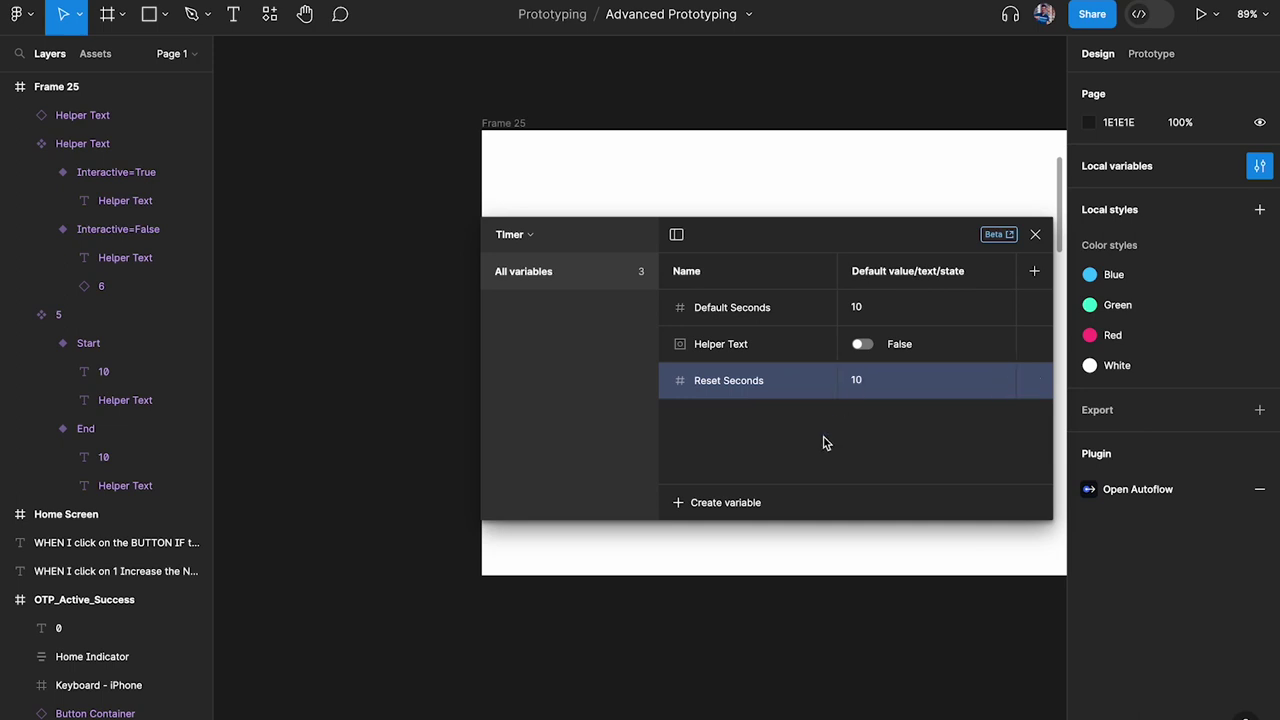
pyautogui.click(876, 386)
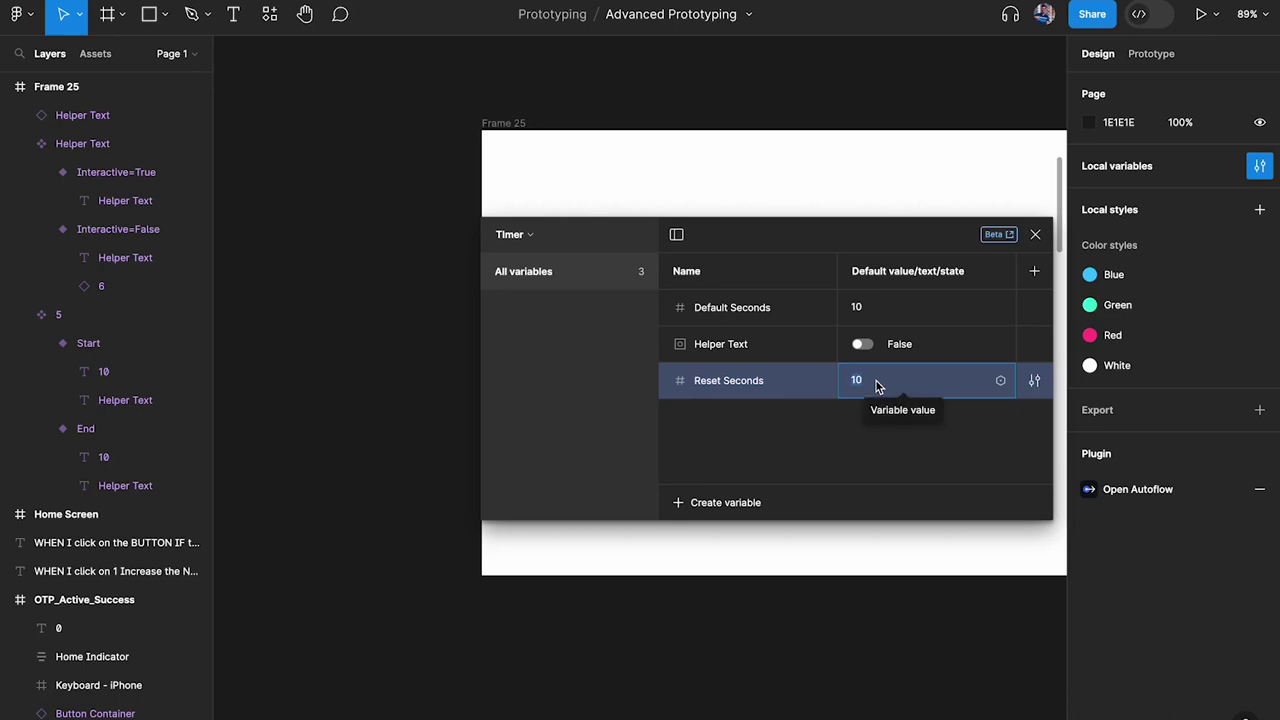
pyautogui.click(1035, 235)
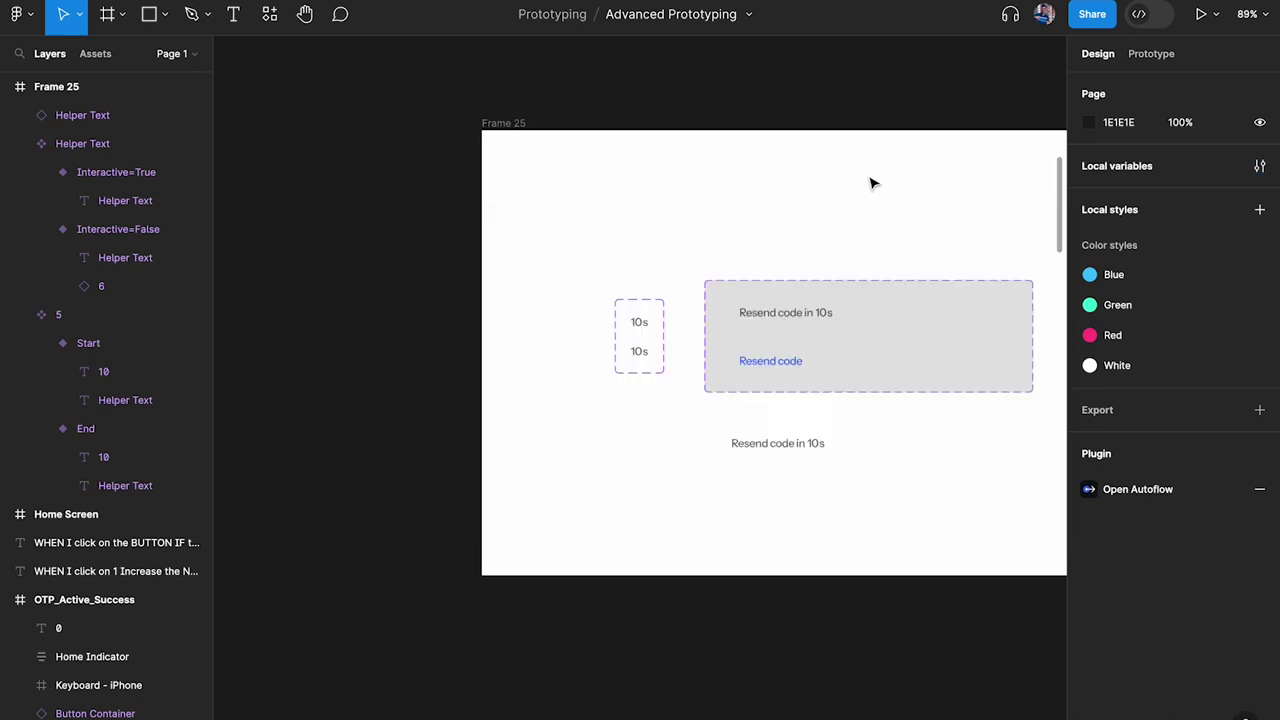
# Set Default Seconds to the Reset Seconds variable in the Resend code text's on-click Set variable action.
pyautogui.hscroll(2, 811, 372)
pyautogui.scroll(-1, 811, 372)
pyautogui.click(766, 420)
pyautogui.hscroll(3, 766, 423)
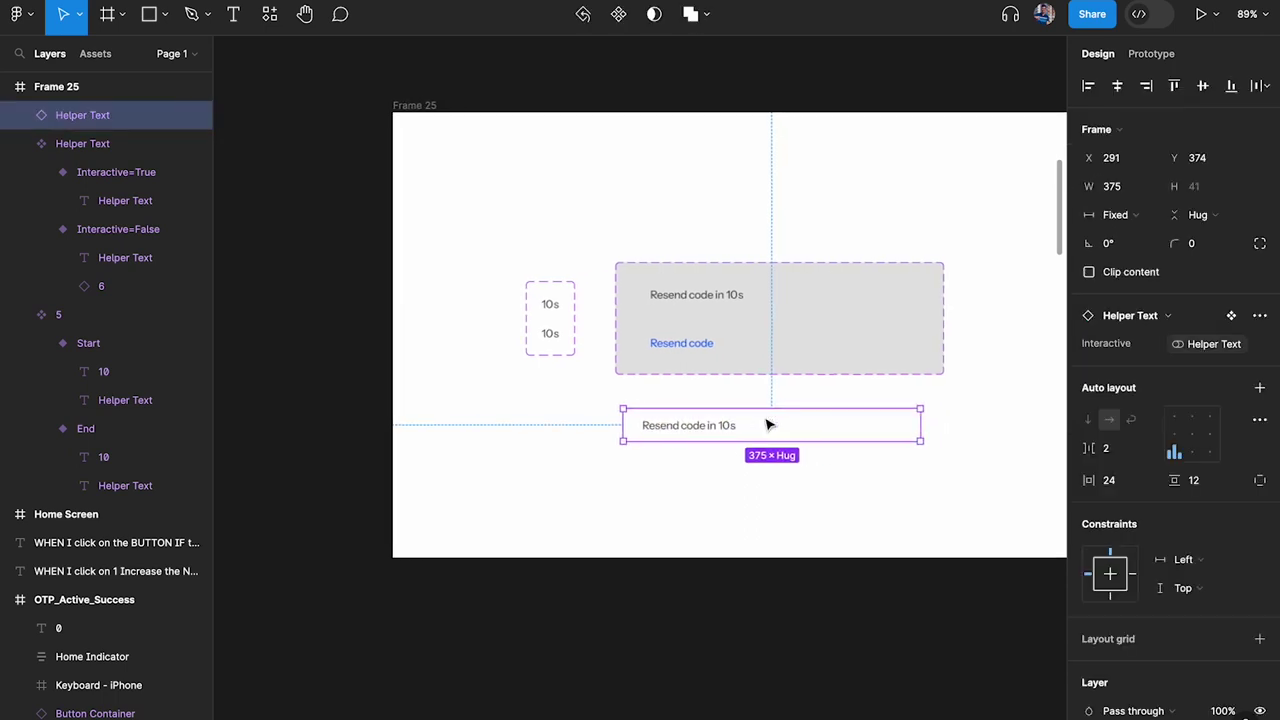
pyautogui.scroll(3, 619, 388)
pyautogui.doubleClick(700, 337)
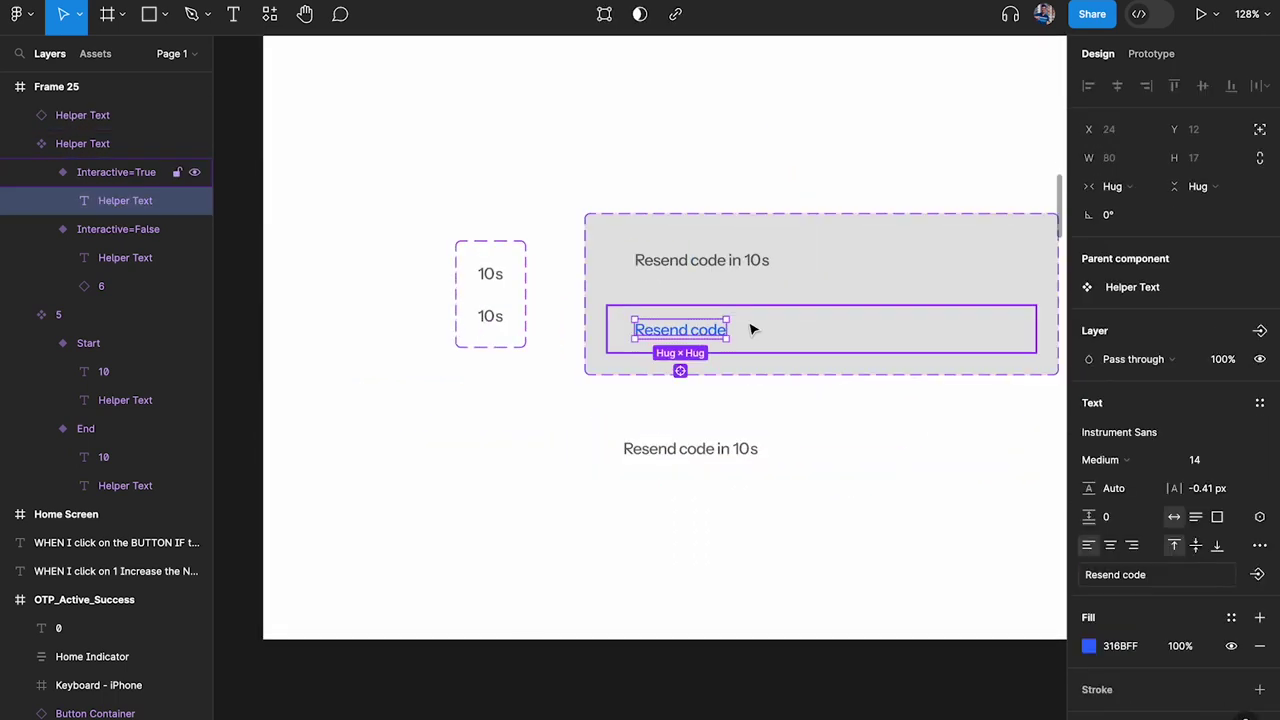
pyautogui.click(1151, 53)
pyautogui.moveTo(785, 317); pyautogui.dragTo(826, 290)
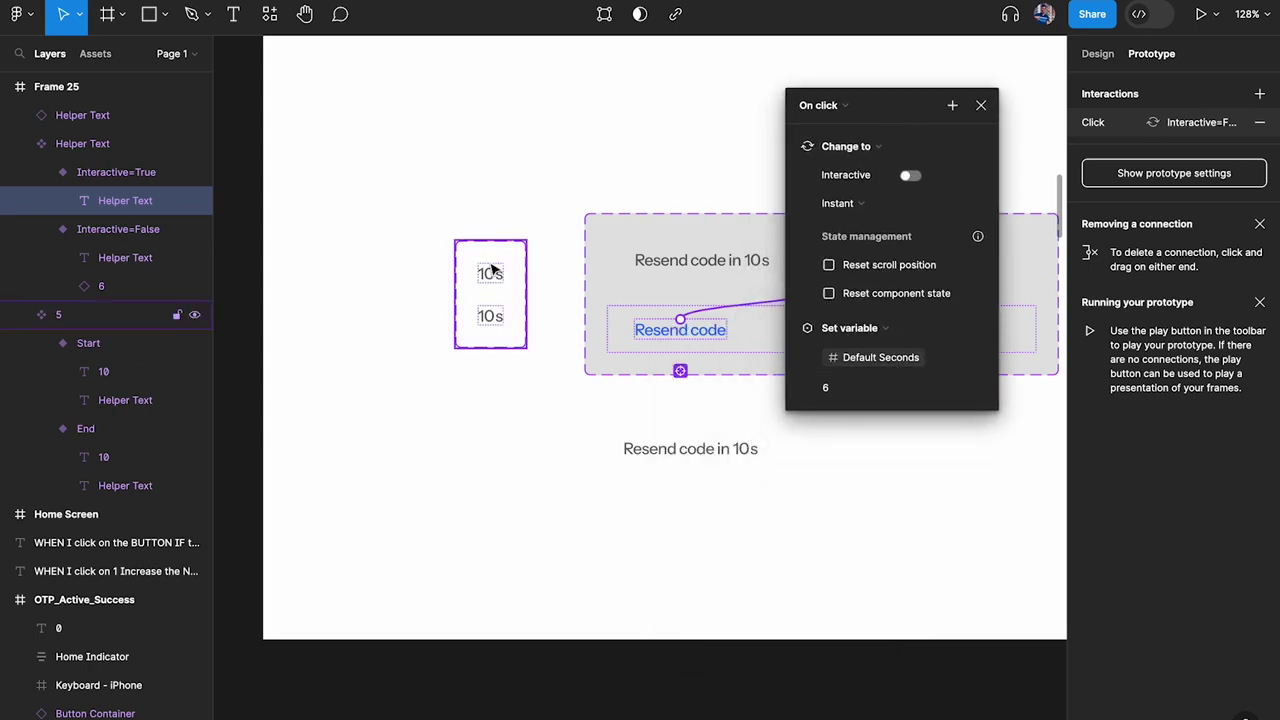
pyautogui.click(850, 390)
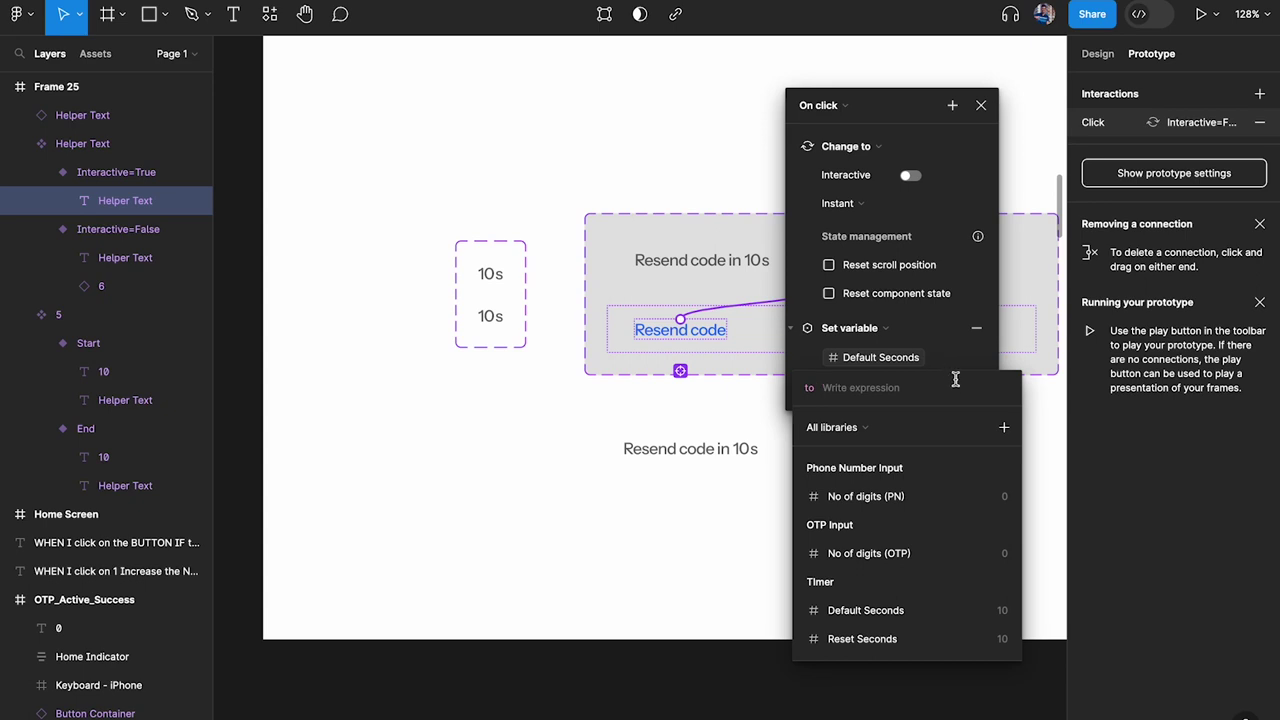
pyautogui.click(988, 358)
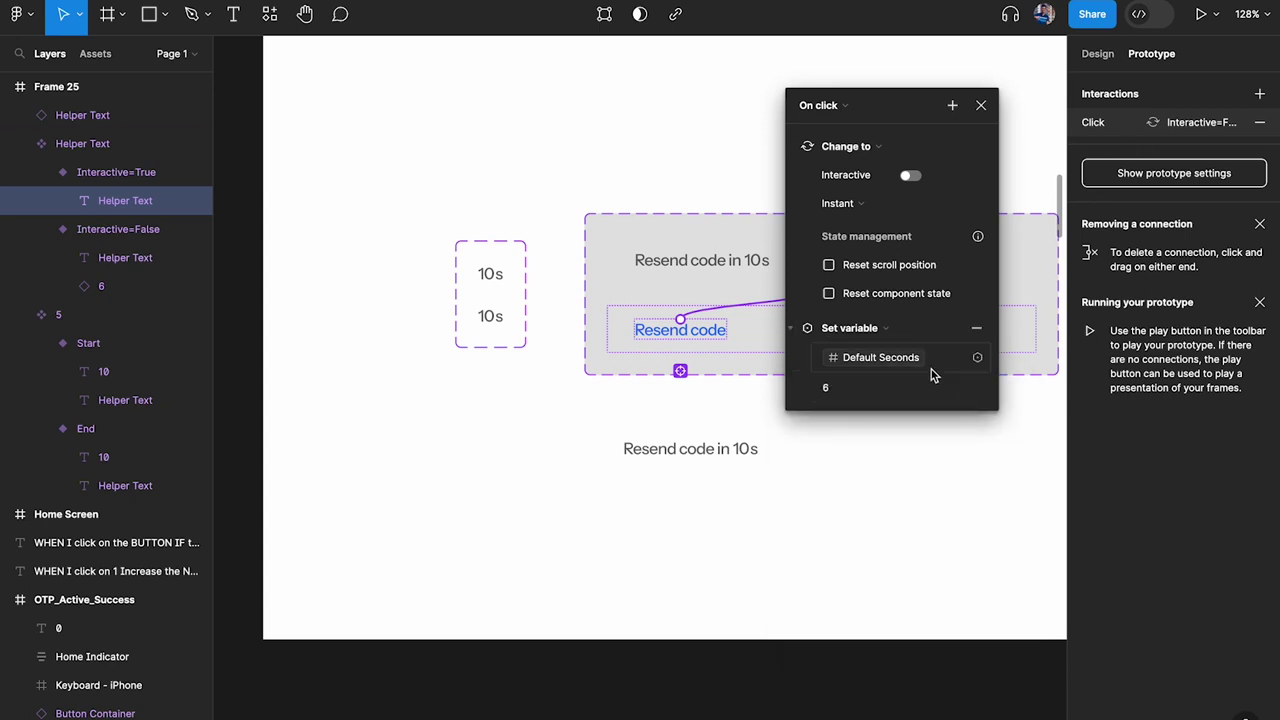
pyautogui.click(887, 386)
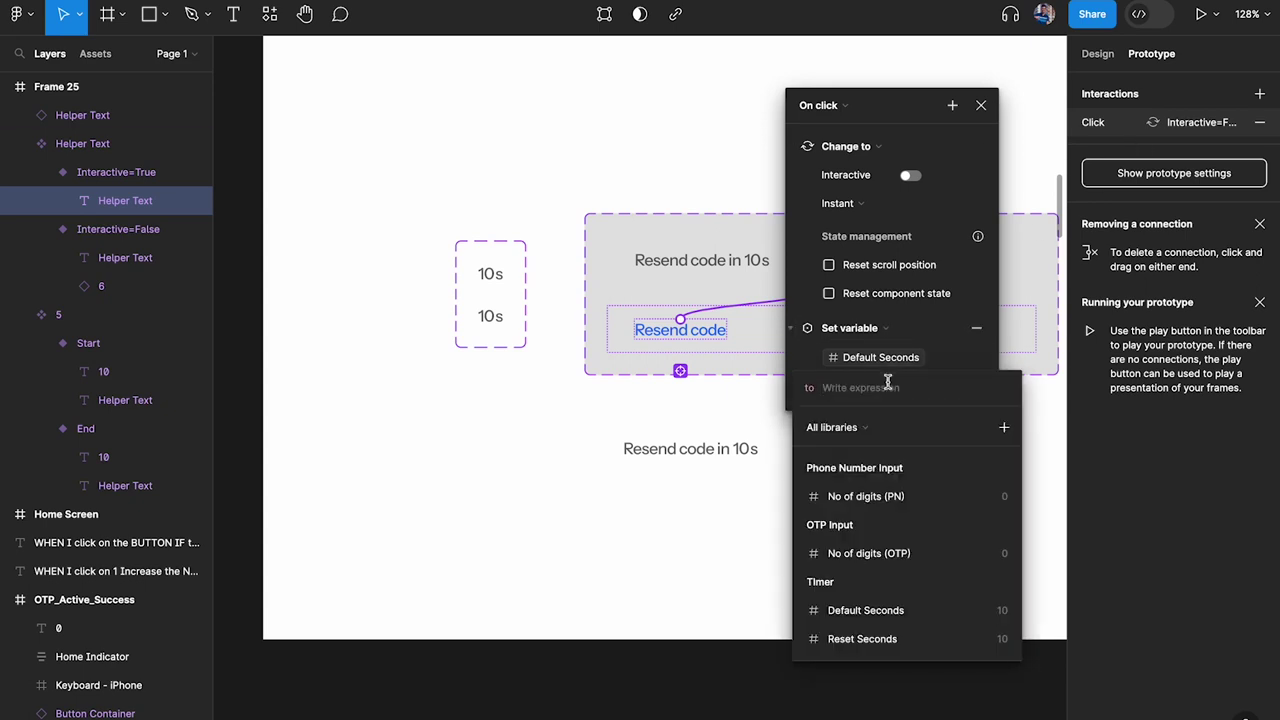
pyautogui.press('Escape')
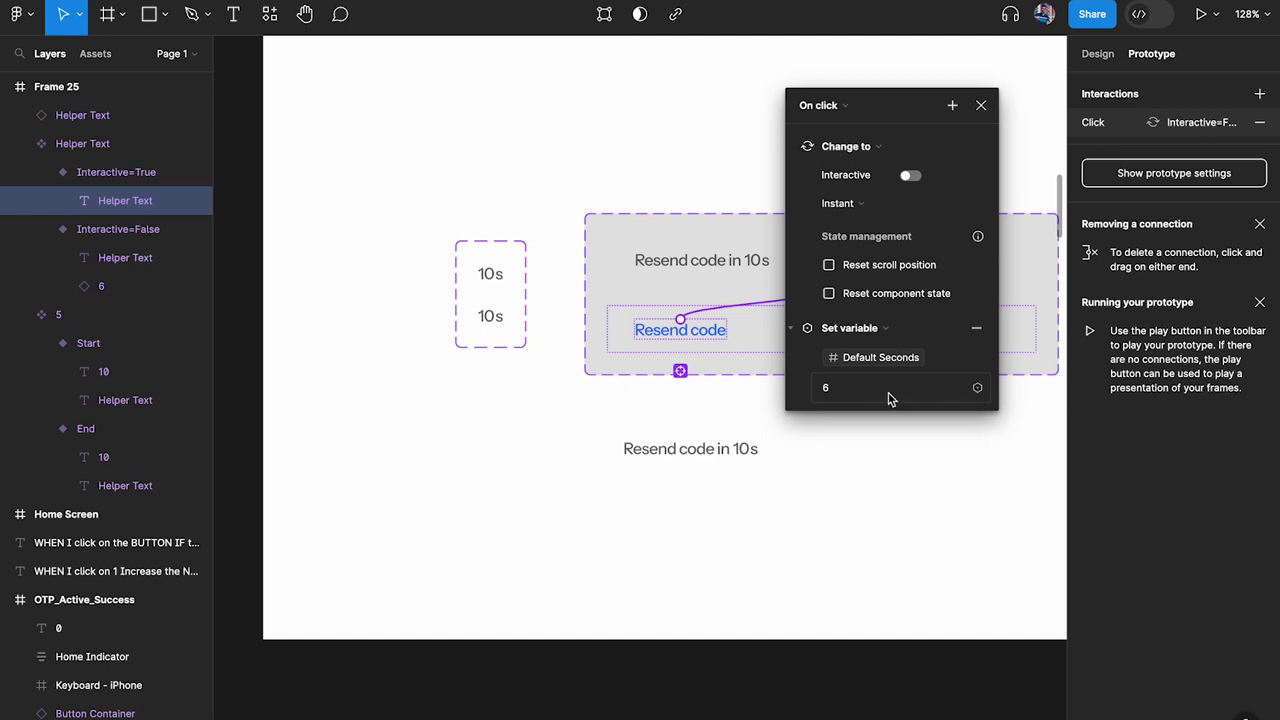
pyautogui.click(977, 390)
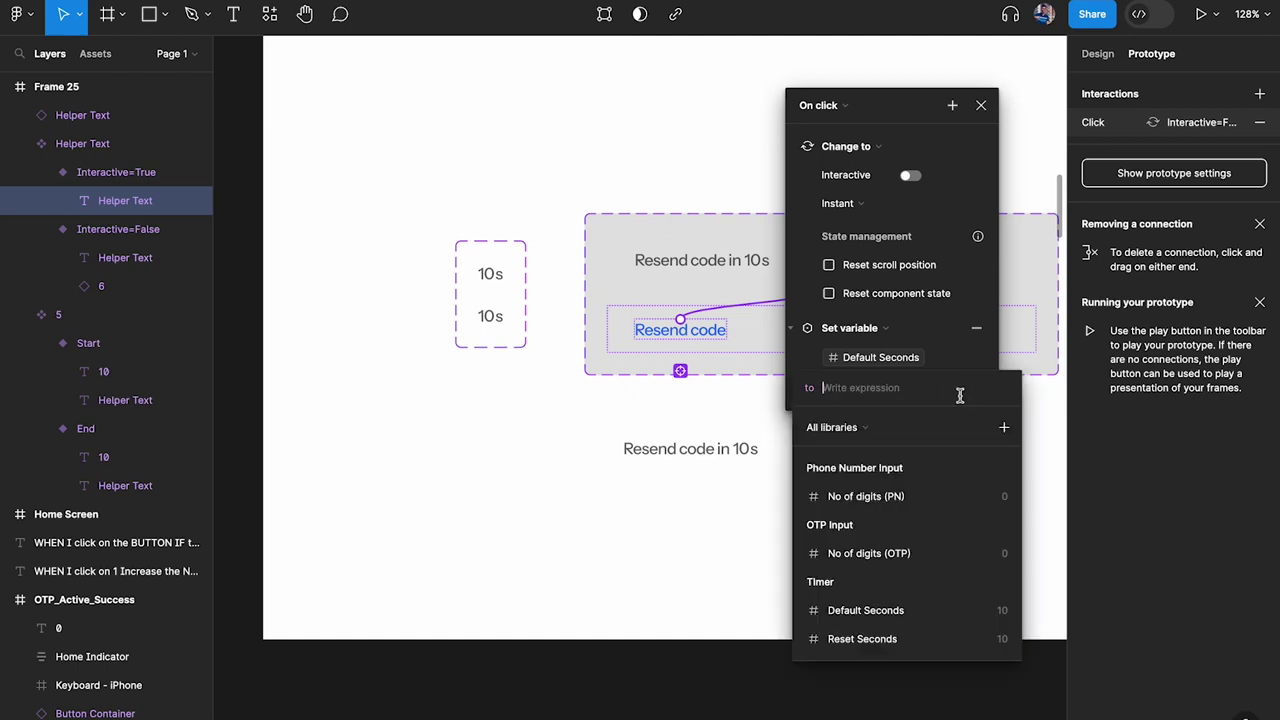
pyautogui.write('re')
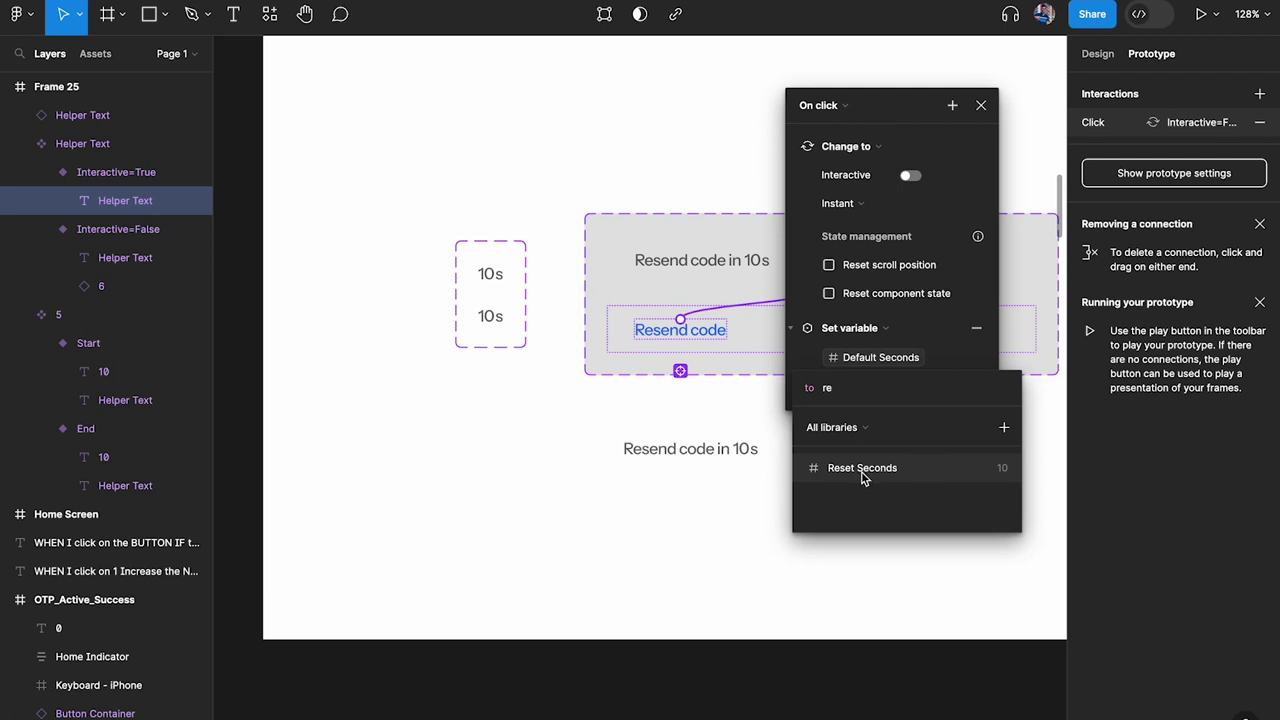
pyautogui.click(1008, 476)
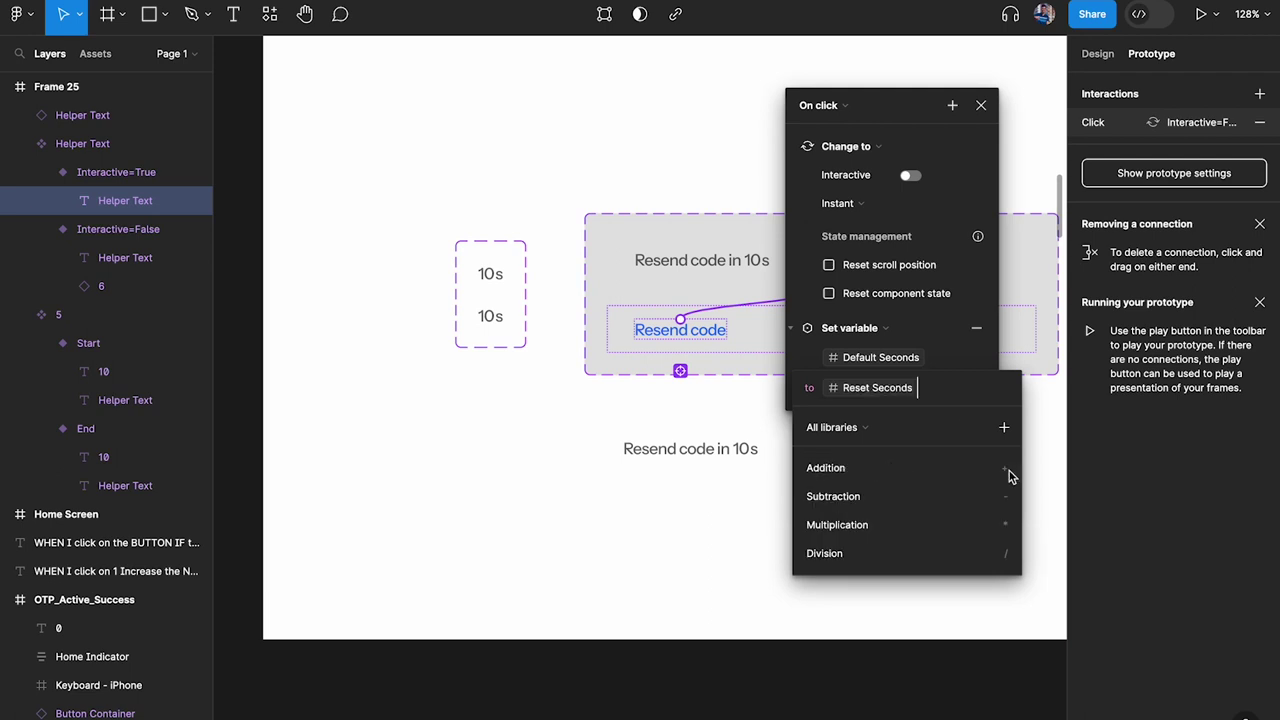
pyautogui.click(981, 116)
pyautogui.click(981, 106)
pyautogui.click(983, 120)
# Run the Frame 25 preview and test that clicking Resend code restarts the countdown from Reset Seconds.
pyautogui.scroll(-3, 983, 120)
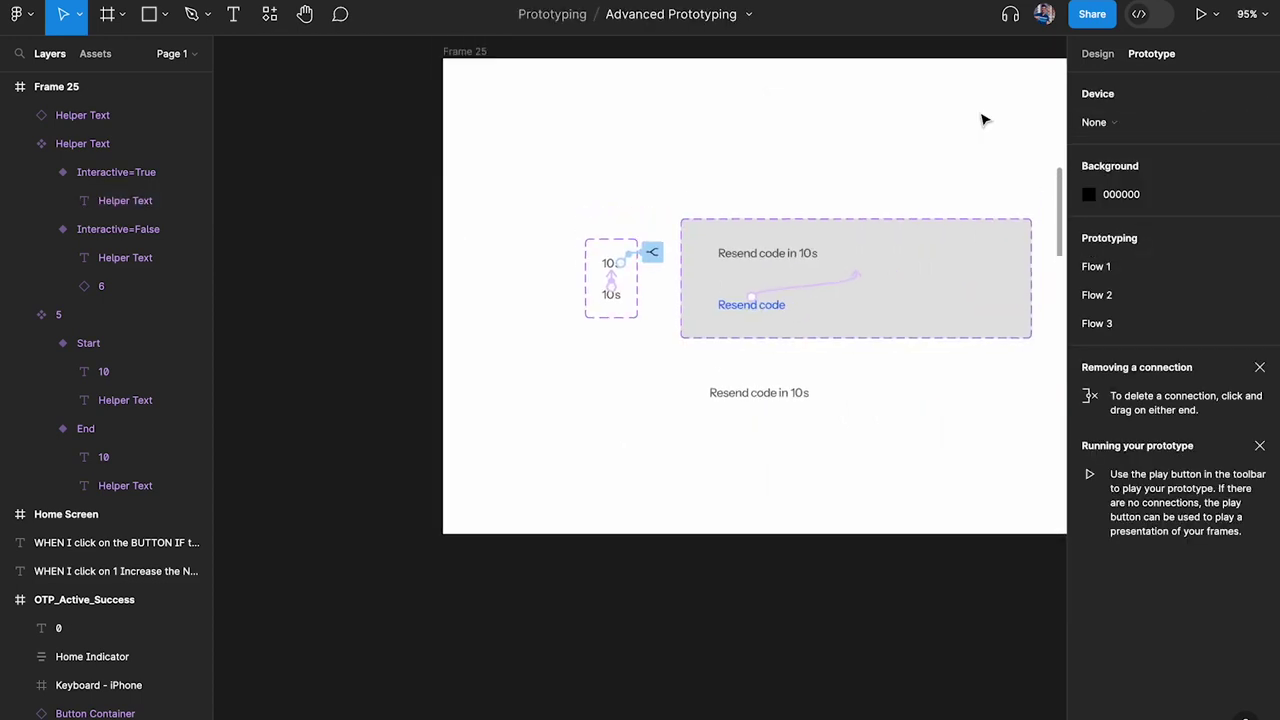
pyautogui.scroll(3, 500, 165)
pyautogui.click(458, 160)
pyautogui.hotkey('shift', 'space')
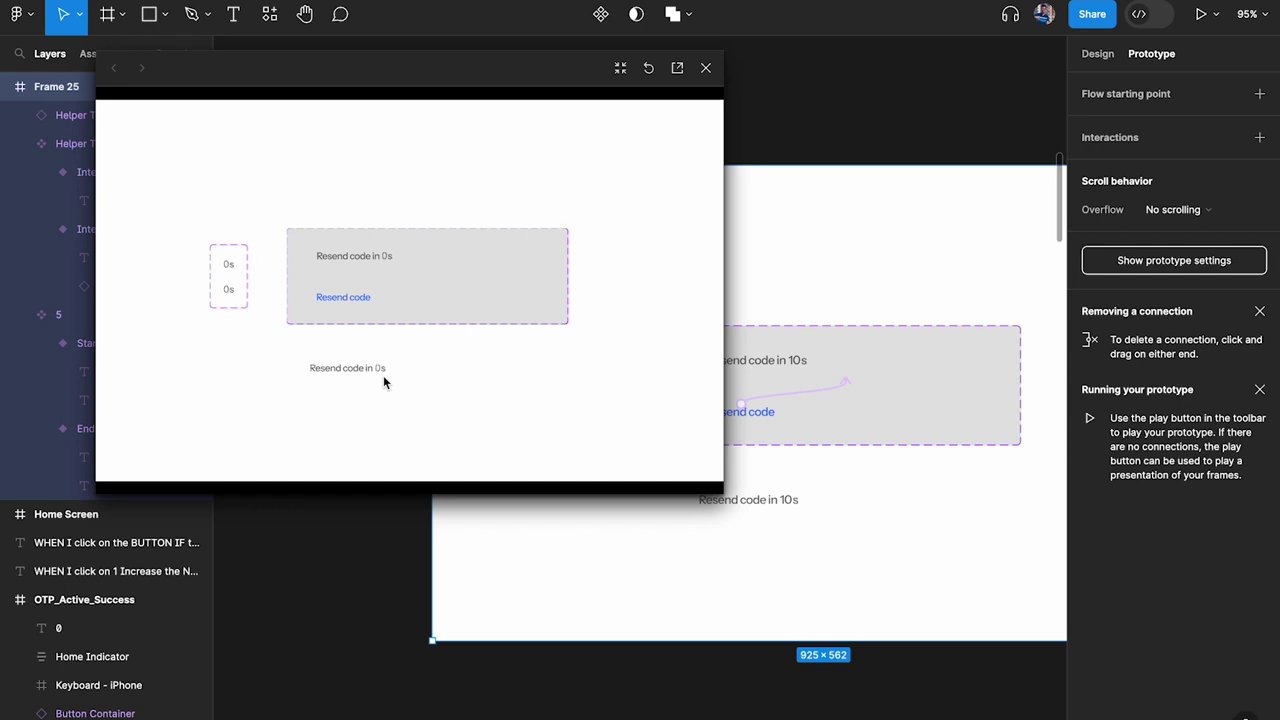
pyautogui.click(350, 370)
pyautogui.click(708, 67)
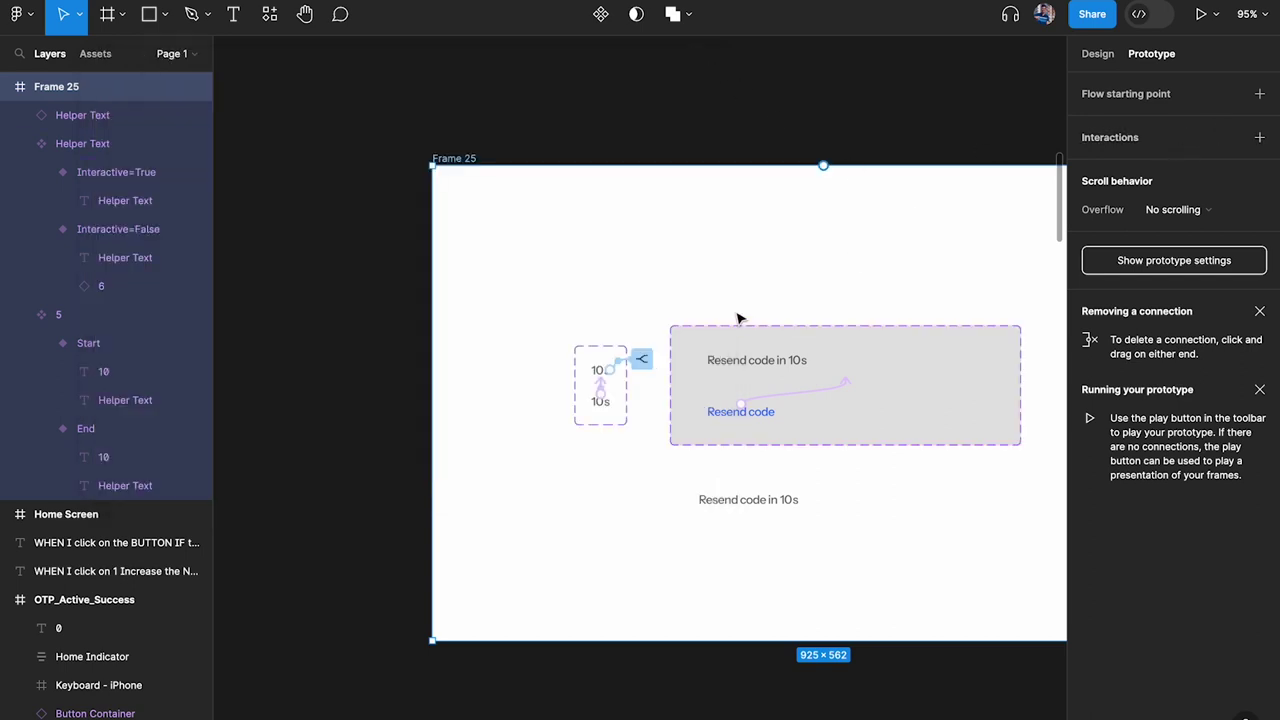
# Review the names and default values of the local variables in the Timer collection.
pyautogui.click(566, 134)
pyautogui.click(1098, 53)
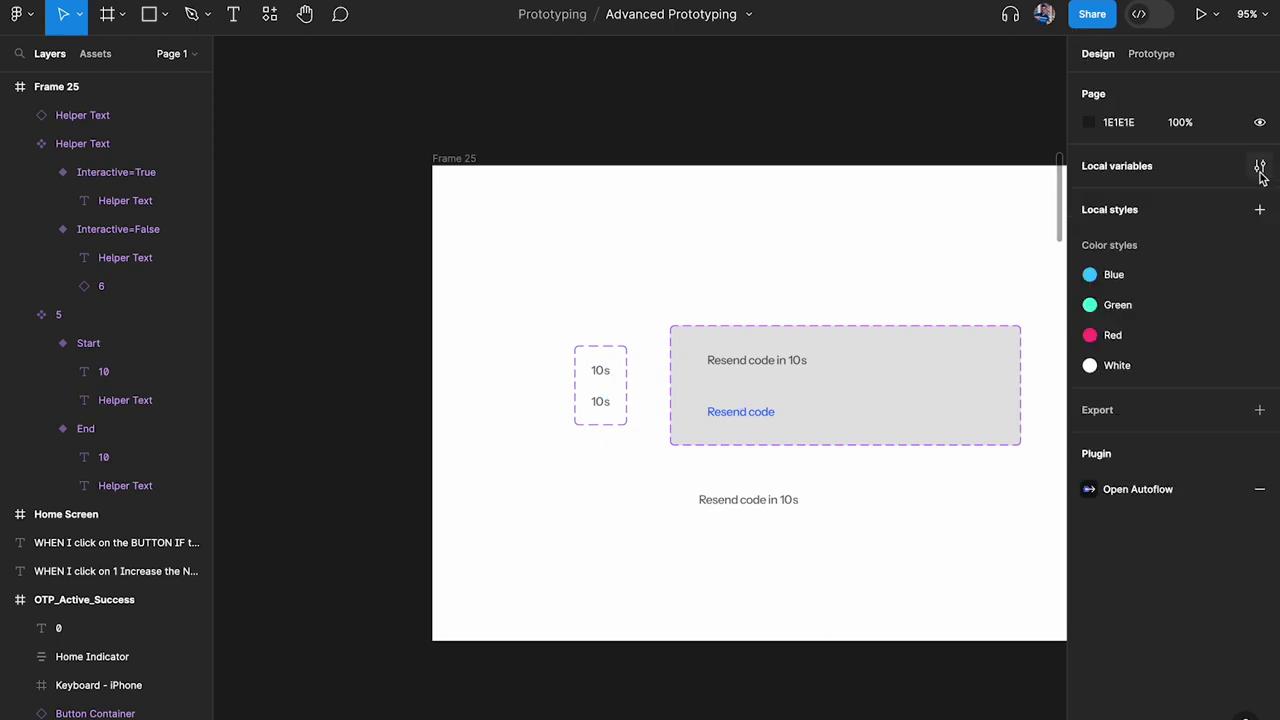
pyautogui.click(1259, 166)
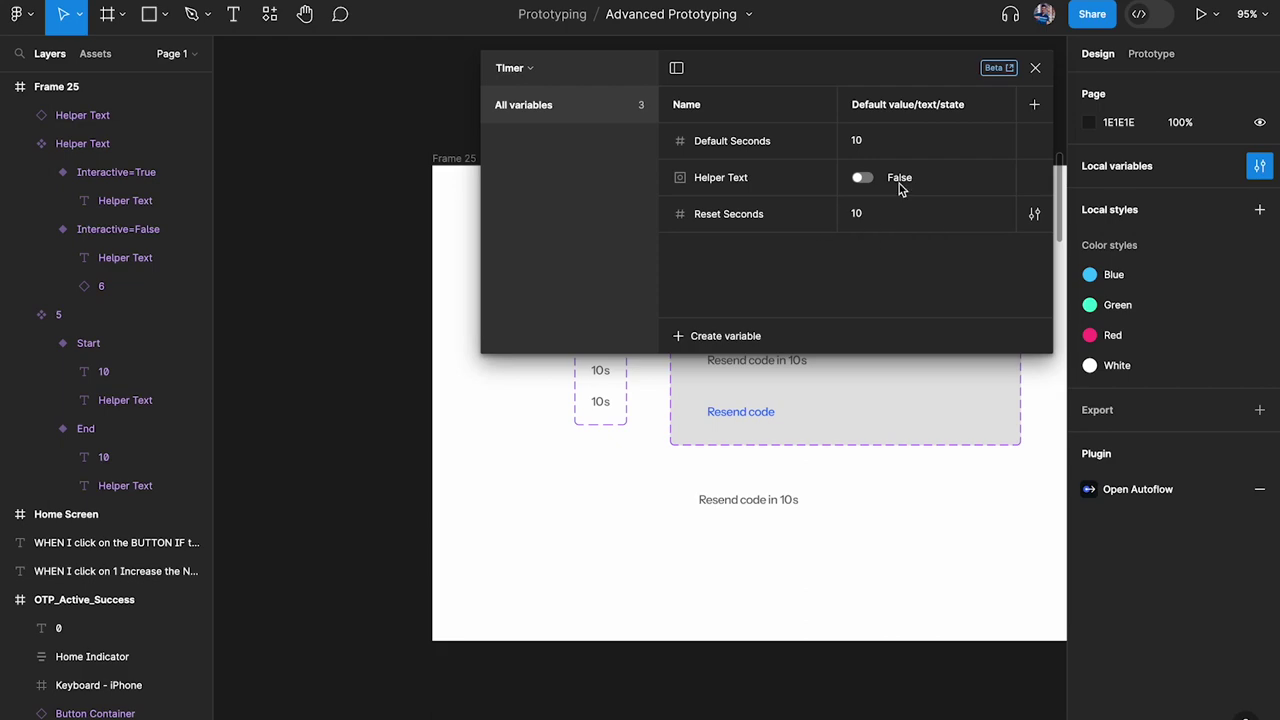
pyautogui.click(1035, 67)
# Cut the Helper Text instance from Frame 25 and replace the old helper text in OTP_Active_Keyboard Closed with it.
pyautogui.click(768, 514)
pyautogui.scroll(-10, 768, 514)
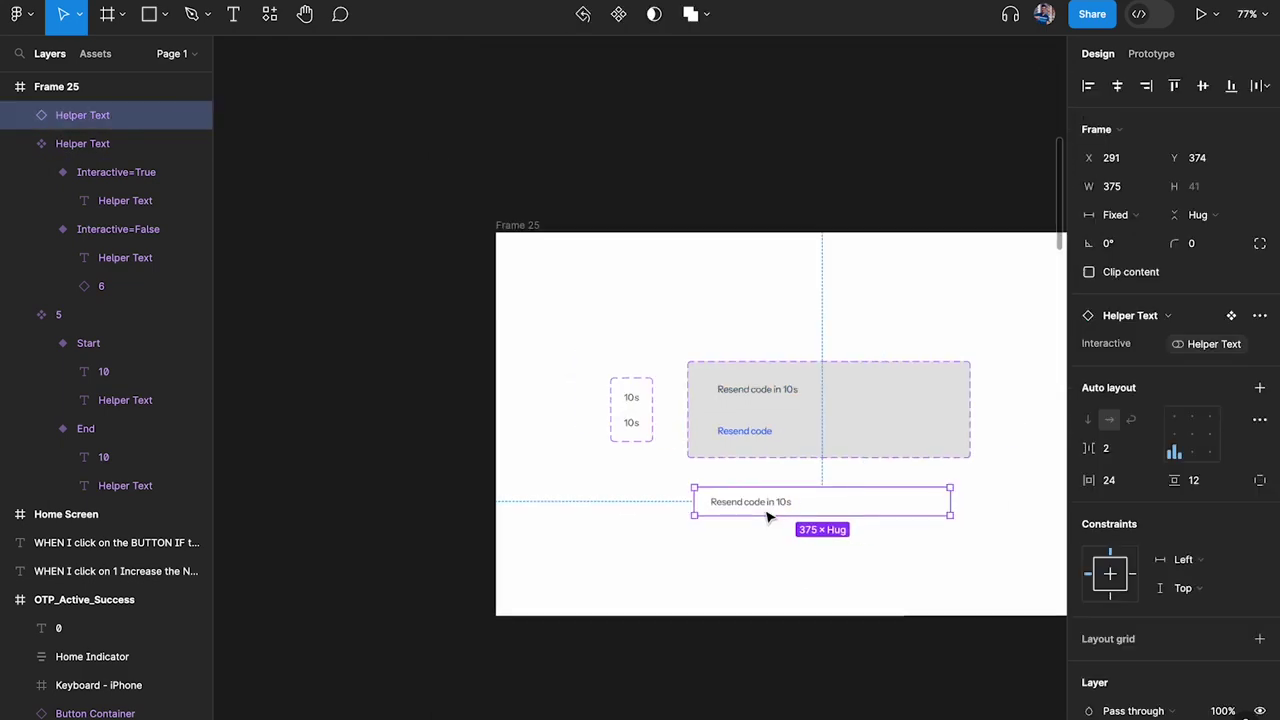
pyautogui.press('Delete')
pyautogui.scroll(-3, 768, 514)
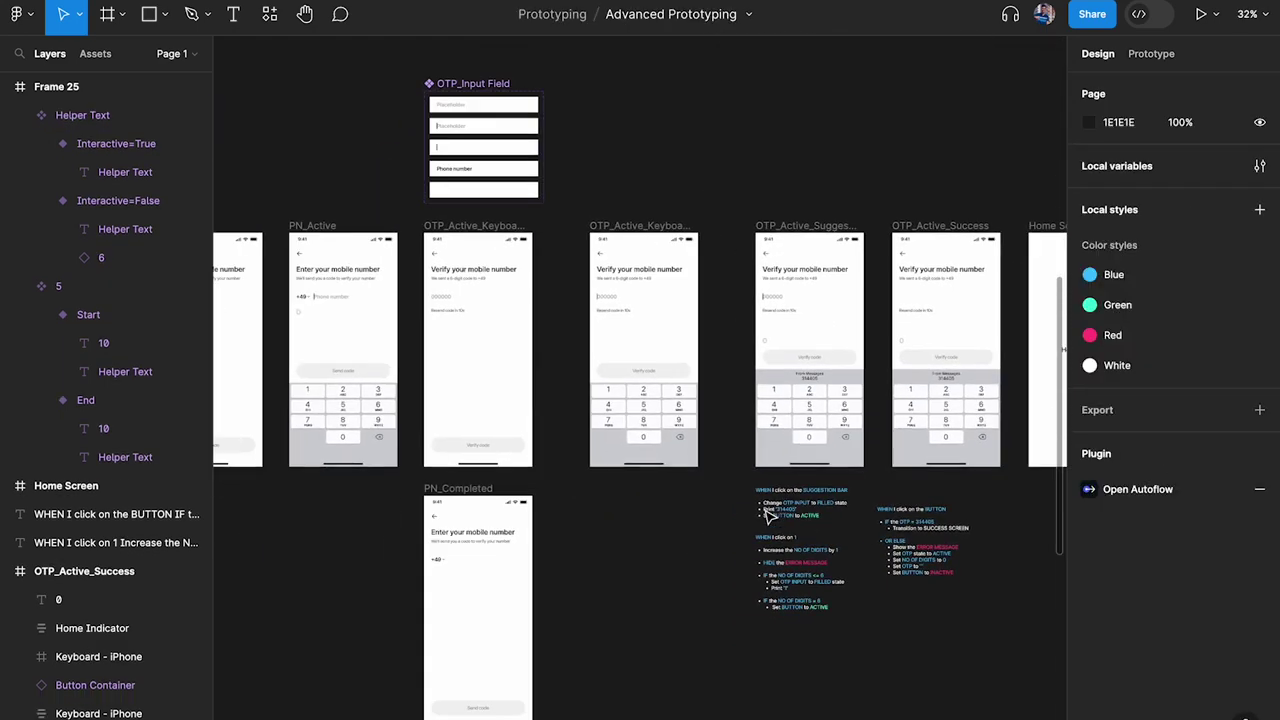
pyautogui.scroll(8, 517, 360)
pyautogui.hotkey('ctrl', 'z')
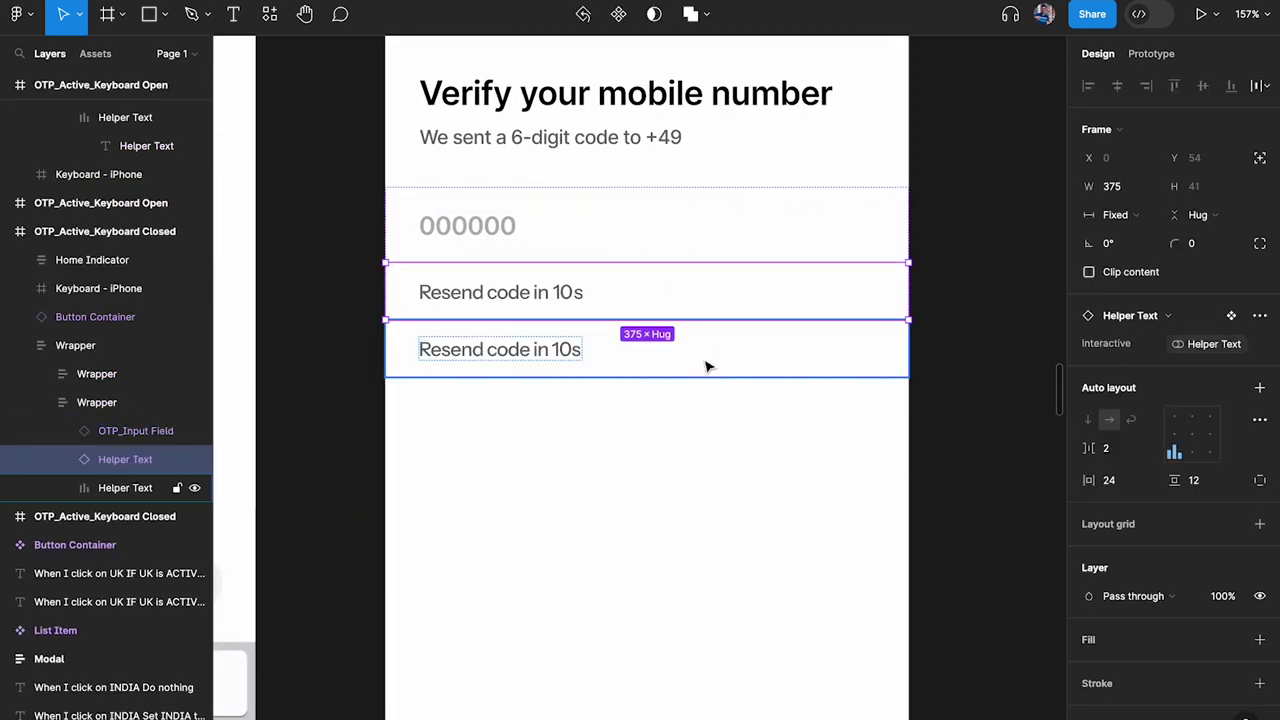
pyautogui.hotkey('ctrl', 'z')
# Replace the old helper text beneath the OTP input in OTP_Active_Keyboard Open with the copied Helper Text instance.
pyautogui.hscroll(-8, 586, 366)
pyautogui.hotkey('ctrl', 'z')
pyautogui.hotkey('ctrl', 'z')
pyautogui.hotkey('ctrl', 'z')
pyautogui.hotkey('ctrl', 'z')
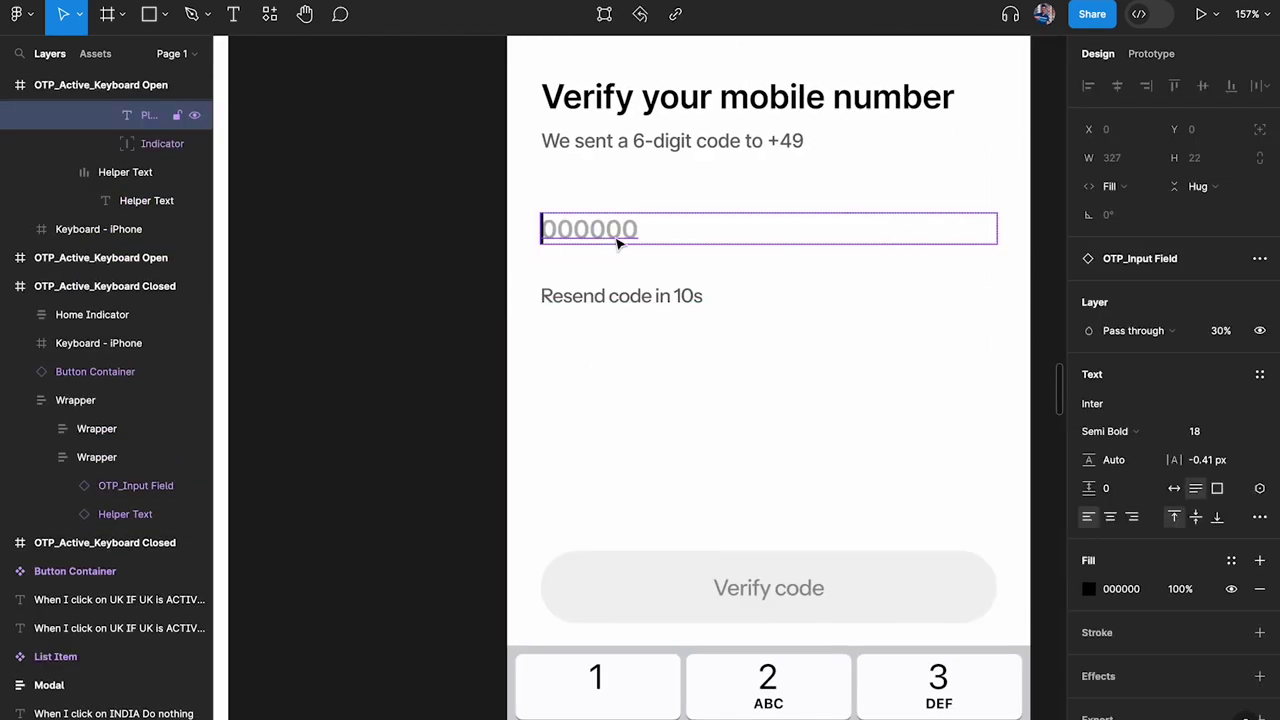
pyautogui.hotkey('ctrl', 'z')
pyautogui.hotkey('ctrl', 'z')
pyautogui.hotkey('ctrl', 'z')
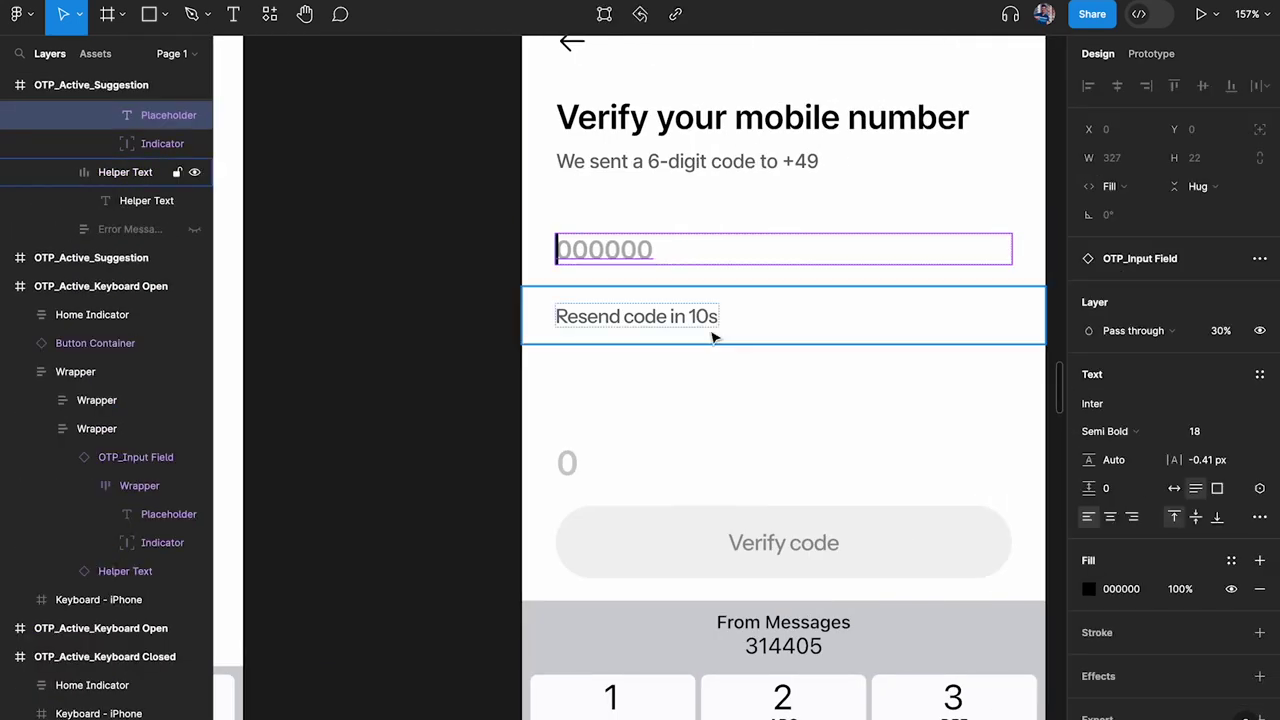
# Replace the old helper text in OTP_Active_Suggestion and OTP_Active_Success with the copied Helper Text instance.
pyautogui.hscroll(4, 686, 378)
pyautogui.hotkey('ctrl', 'z')
pyautogui.hotkey('ctrl', 'z')
pyautogui.hotkey('ctrl', 'z')
pyautogui.hotkey('ctrl', 'z')
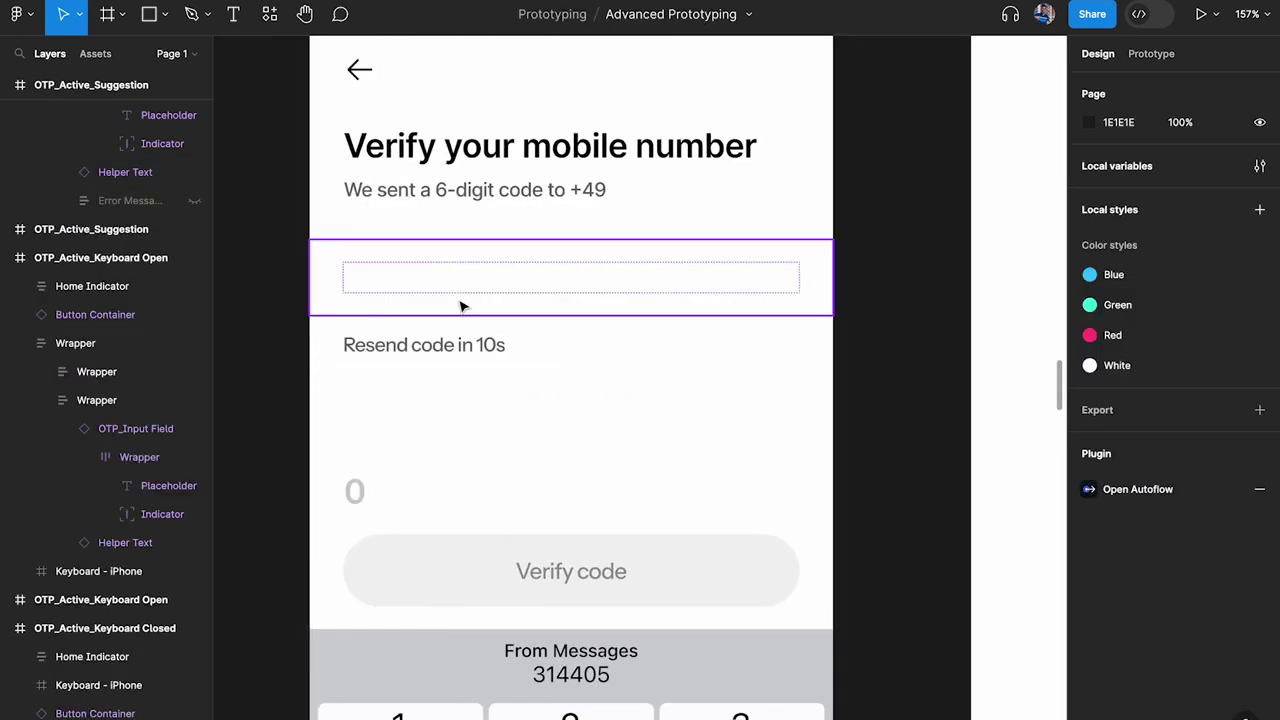
# Preview the prototype from the PN_Inactive frame in a smaller window that shows the whole phone screen.
pyautogui.scroll(-5, 460, 405)
pyautogui.scroll(-3, 458, 405)
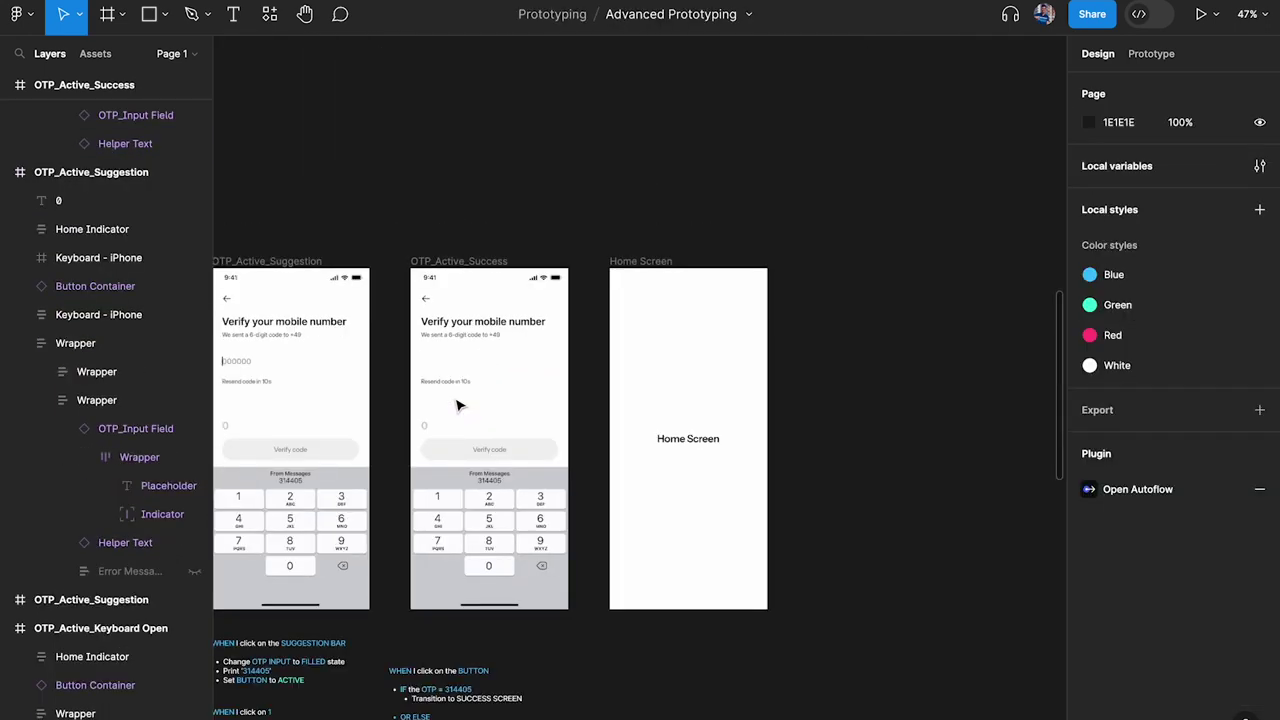
pyautogui.hscroll(-5, 458, 405)
pyautogui.scroll(-2, 458, 405)
pyautogui.hscroll(-4, 456, 405)
pyautogui.scroll(-2, 456, 405)
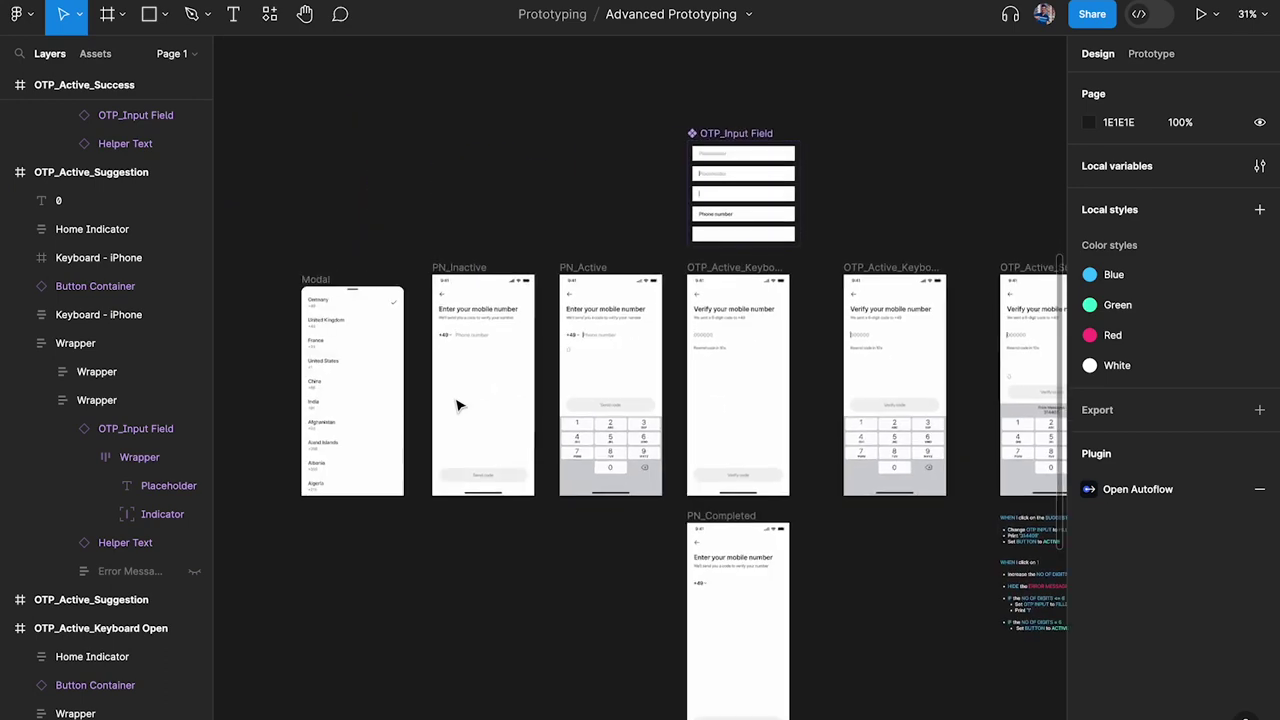
pyautogui.click(500, 258)
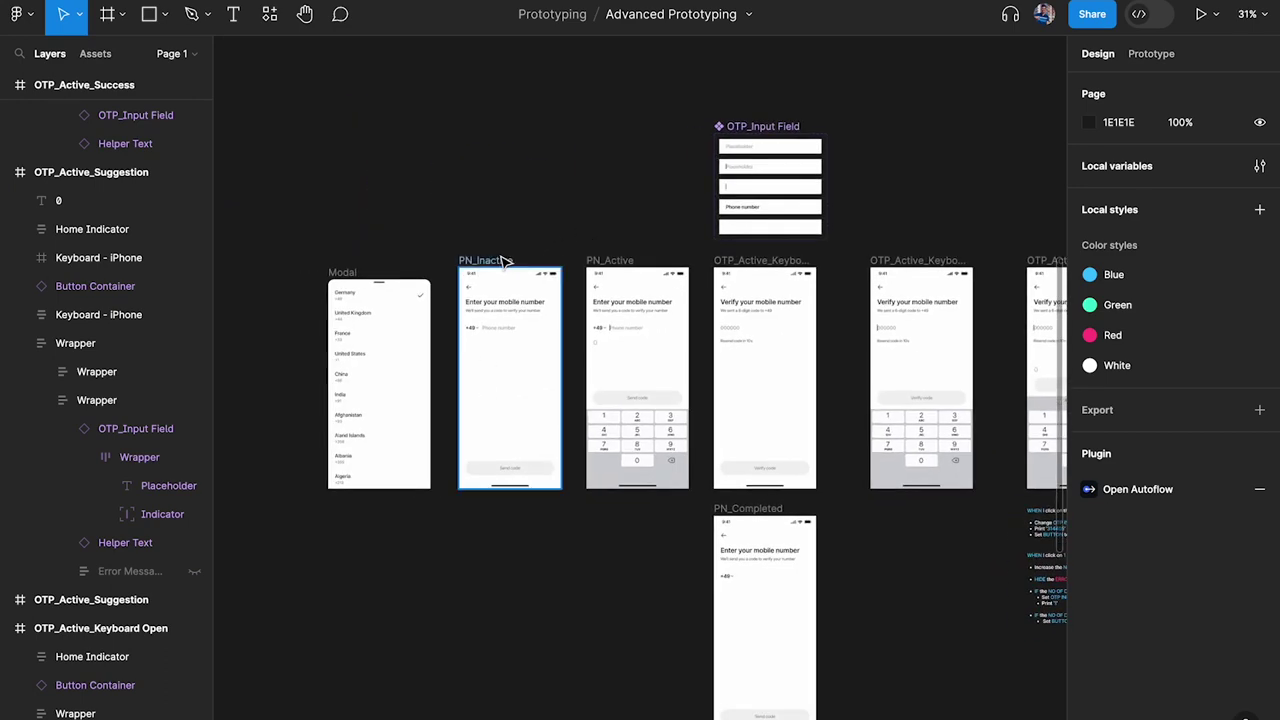
pyautogui.hotkey('shift', 'space')
pyautogui.moveTo(718, 203); pyautogui.dragTo(429, 220)
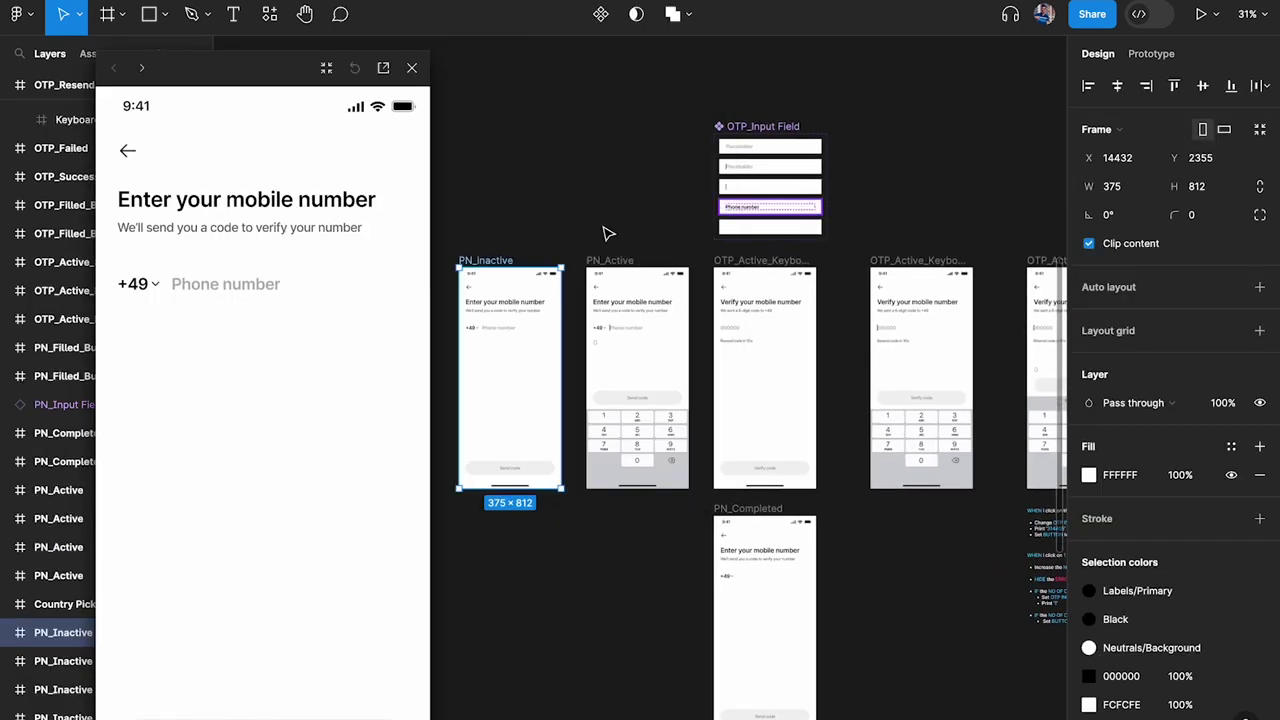
pyautogui.moveTo(430, 527); pyautogui.dragTo(359, 501)
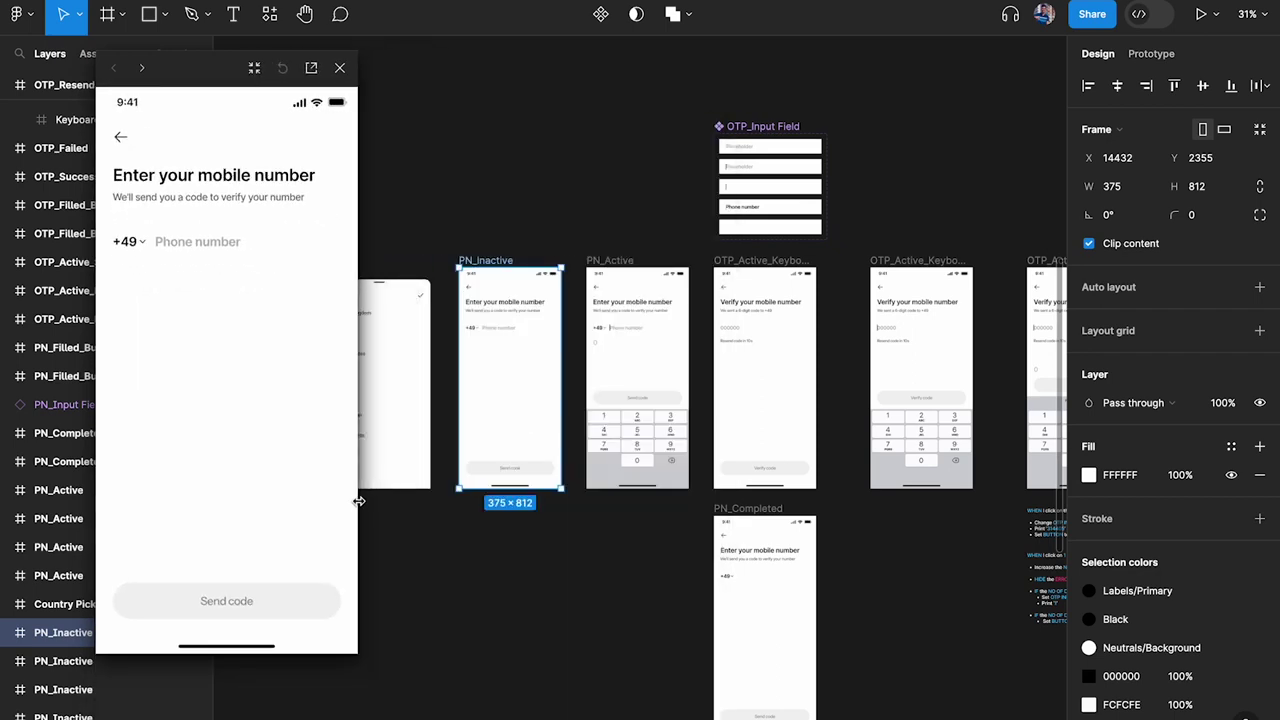
pyautogui.moveTo(200, 90); pyautogui.dragTo(345, 77)
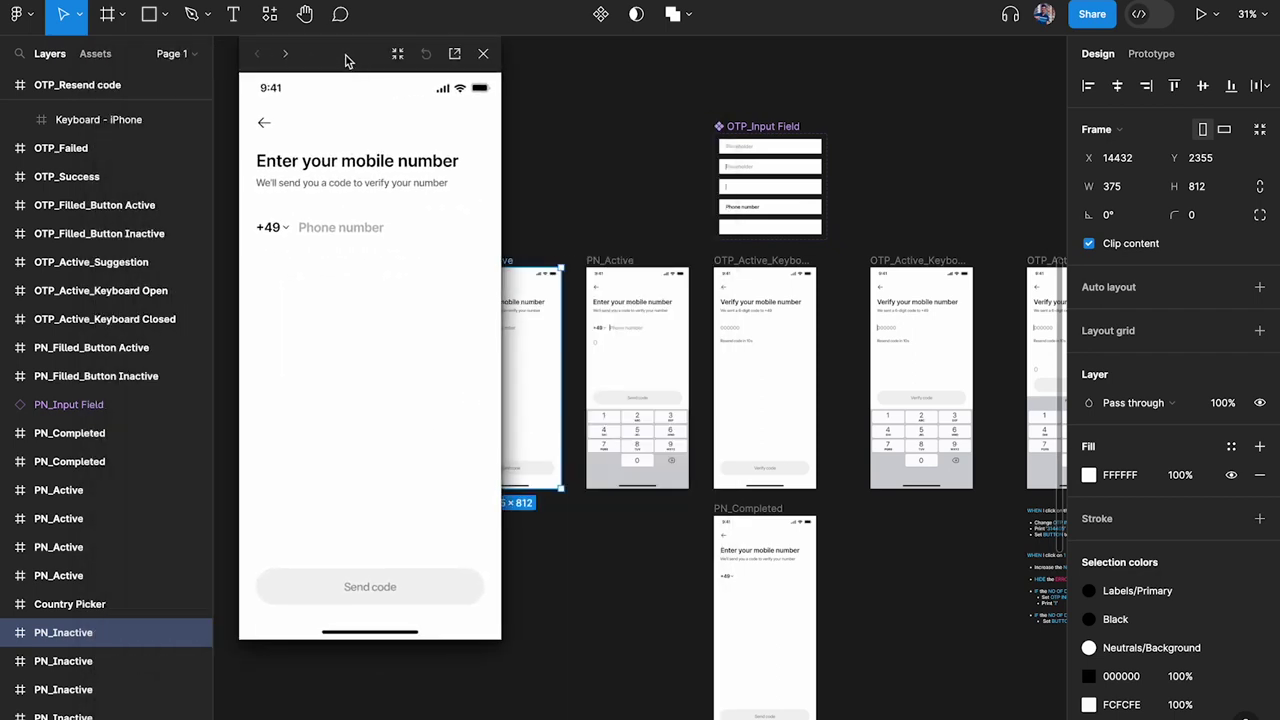
# Fill in the phone number in the running prototype and send the code to reach the verification screen.
pyautogui.click(348, 228)
pyautogui.click(388, 465)
pyautogui.click(388, 465)
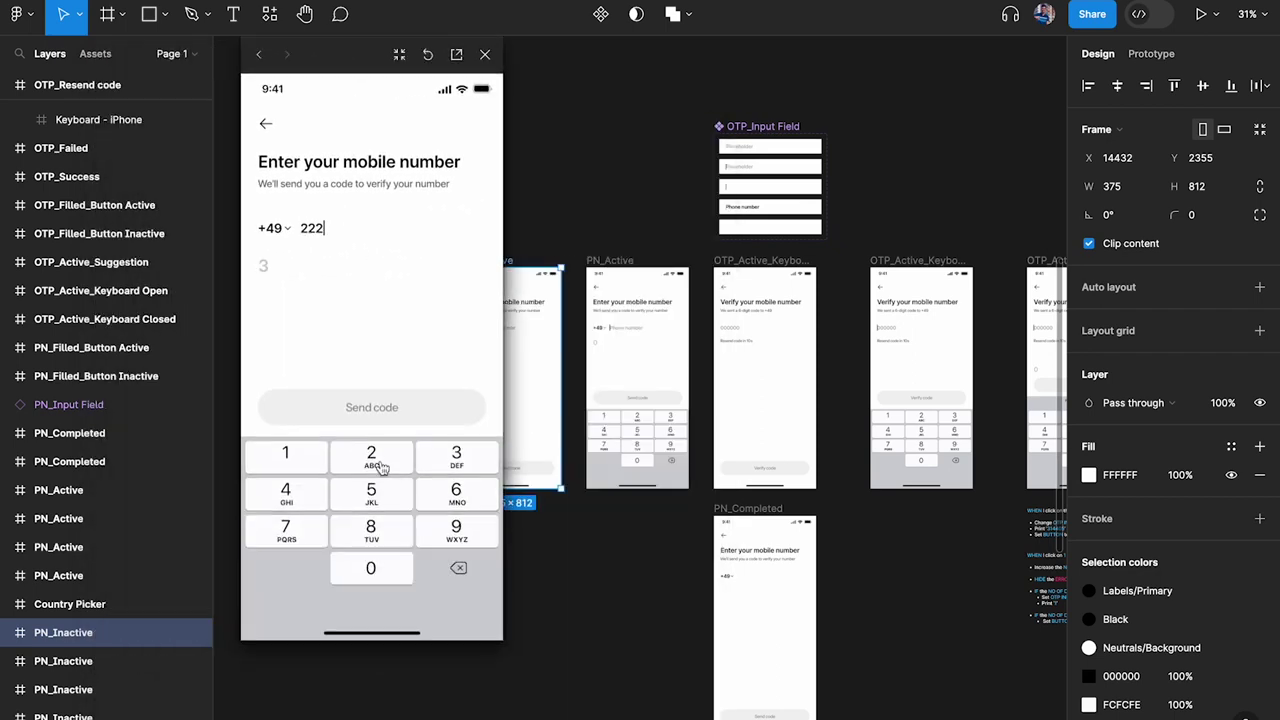
pyautogui.click(386, 466)
pyautogui.click(386, 466)
pyautogui.click(384, 467)
pyautogui.click(384, 467)
pyautogui.click(380, 468)
pyautogui.click(380, 468)
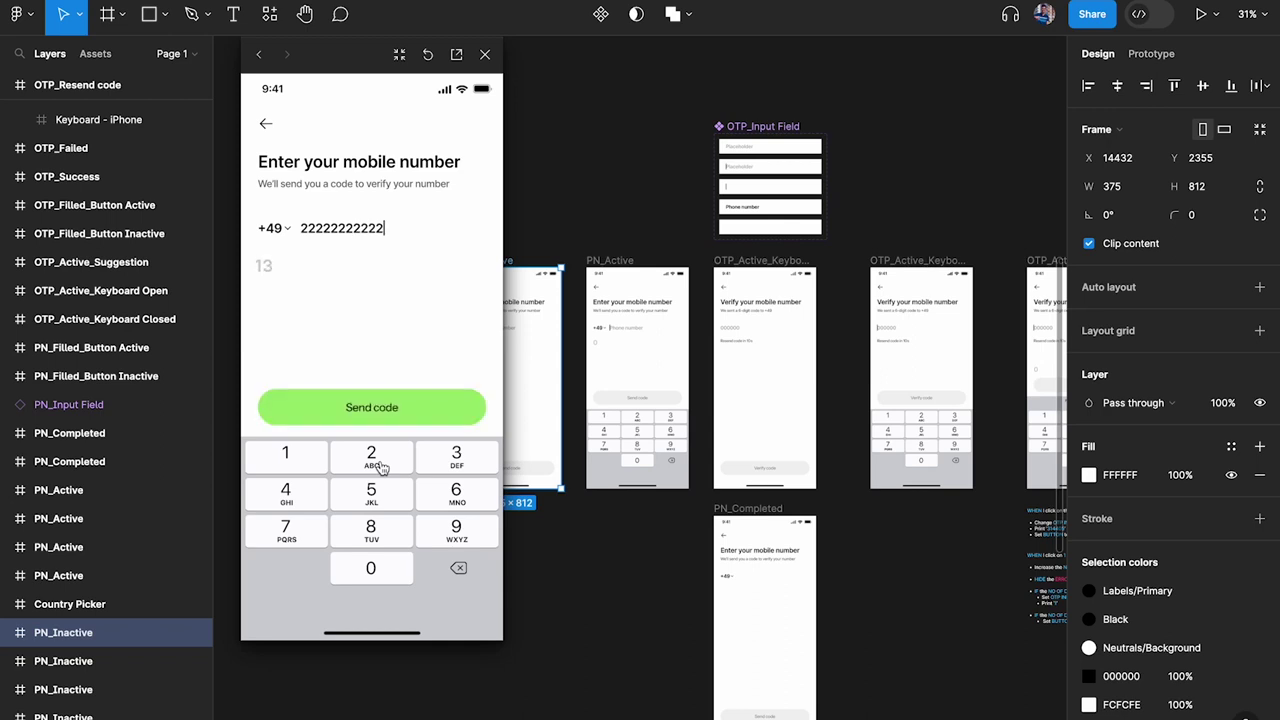
pyautogui.click(376, 410)
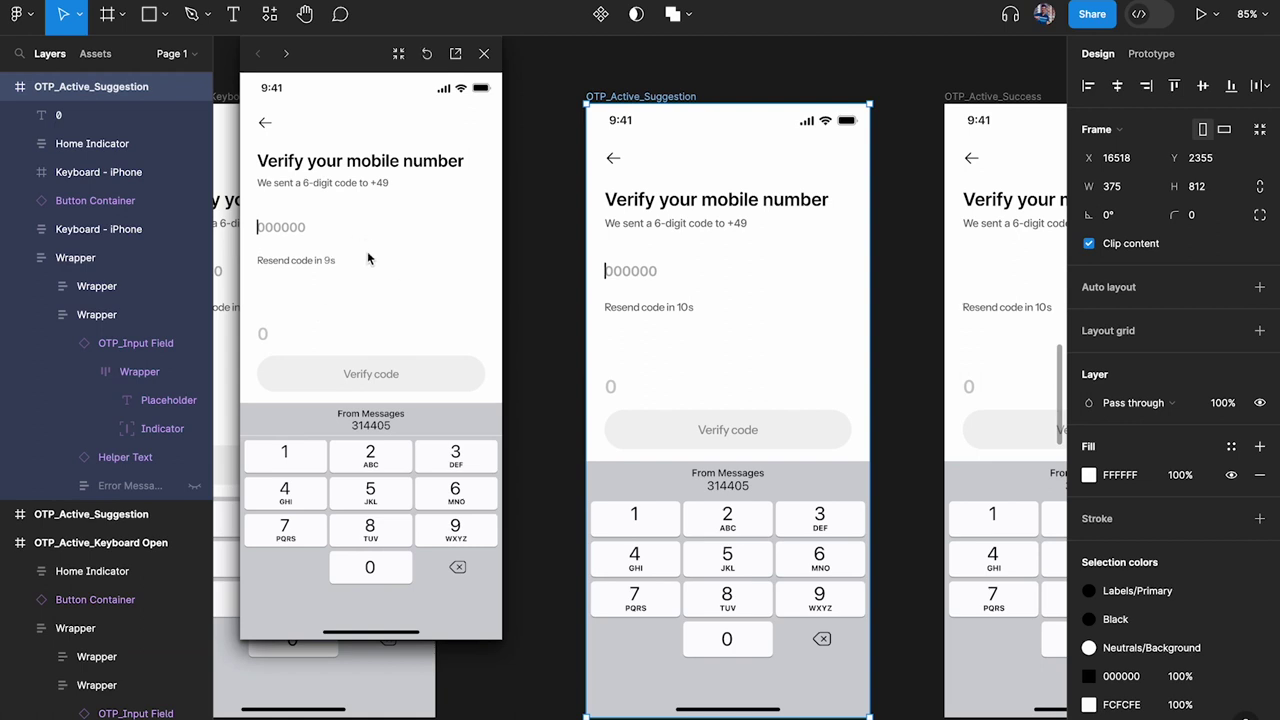
# Enter a six-digit verification code in the preview and test restarting the countdown with Resend code.
pyautogui.click(363, 492)
pyautogui.write('452')
pyautogui.click(294, 462)
pyautogui.click(300, 490)
pyautogui.click(376, 500)
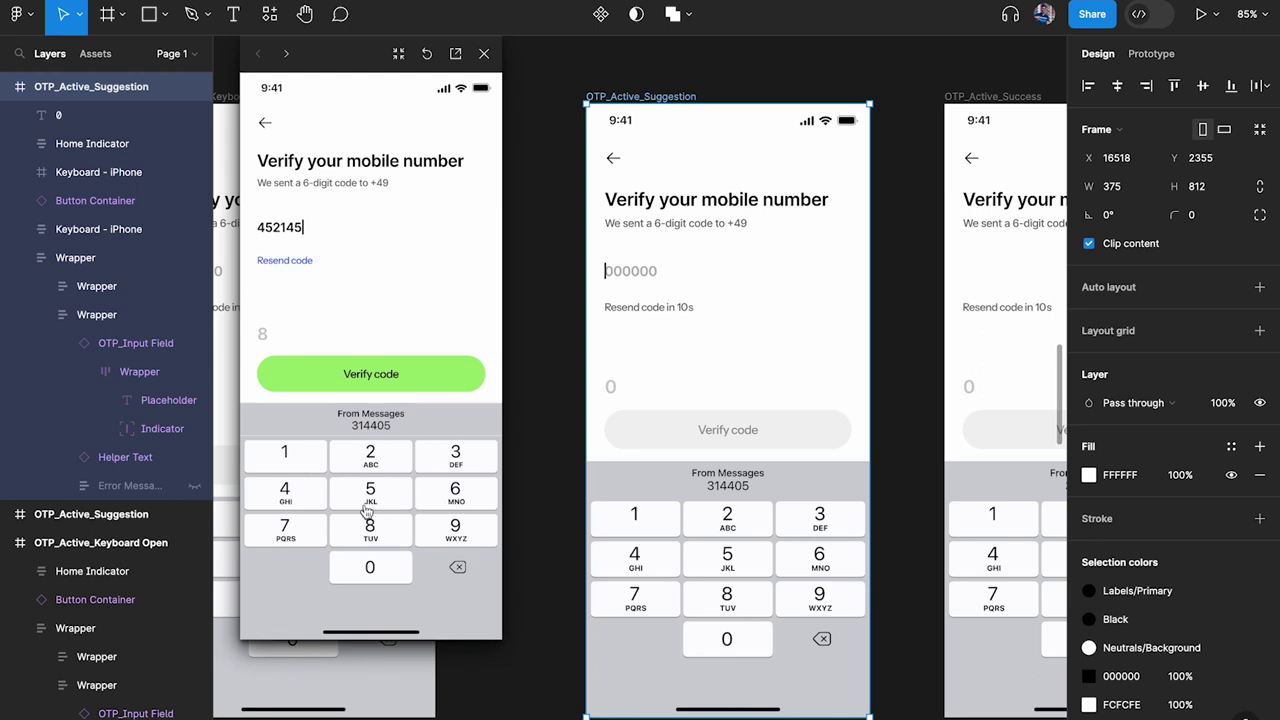
pyautogui.click(288, 264)
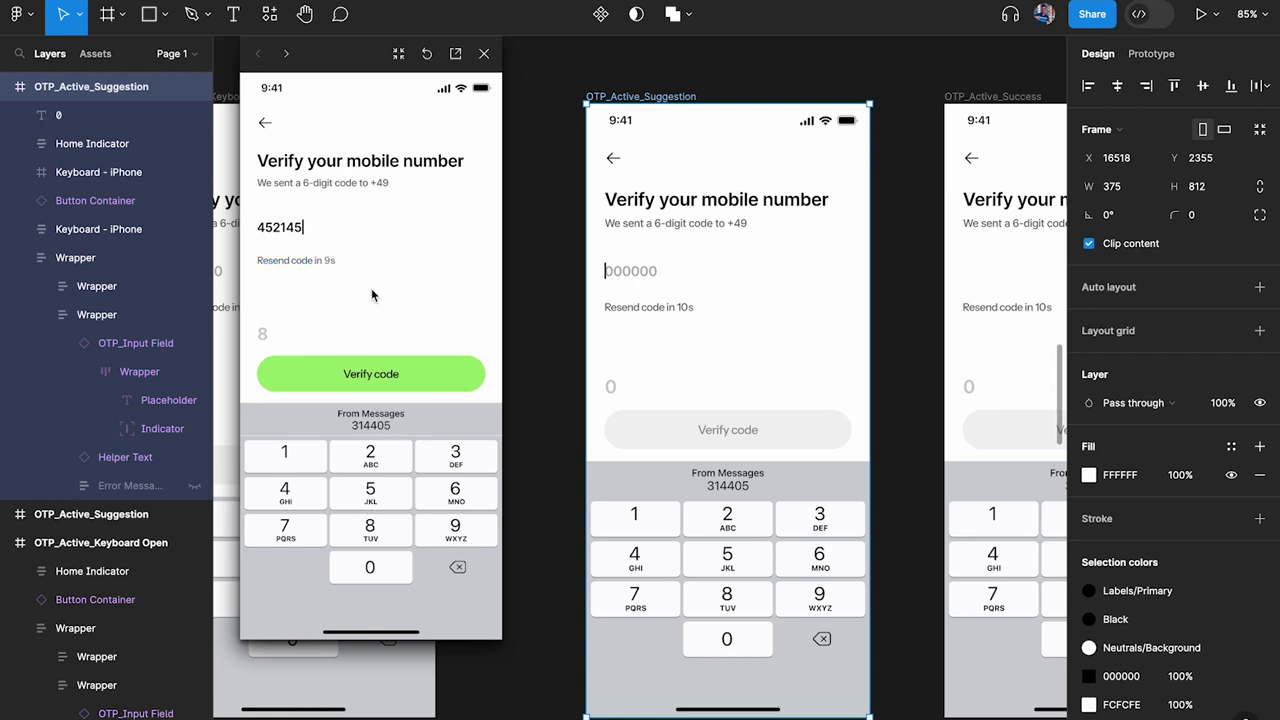